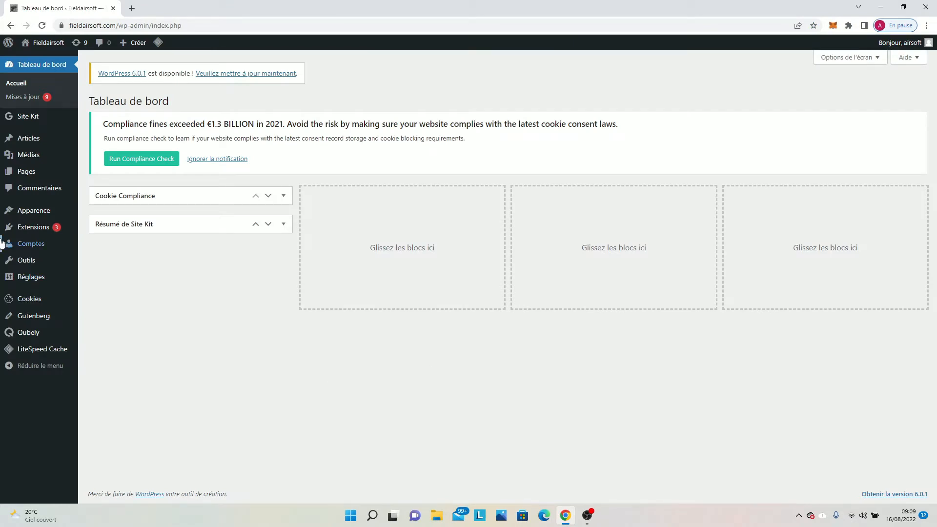
pyautogui.moveTo(4, 248)
pyautogui.rightClick(185, 283)
pyautogui.click(131, 333)
# Open the page for adding new plugins and search the directory for "read meter".
pyautogui.moveTo(49, 230)
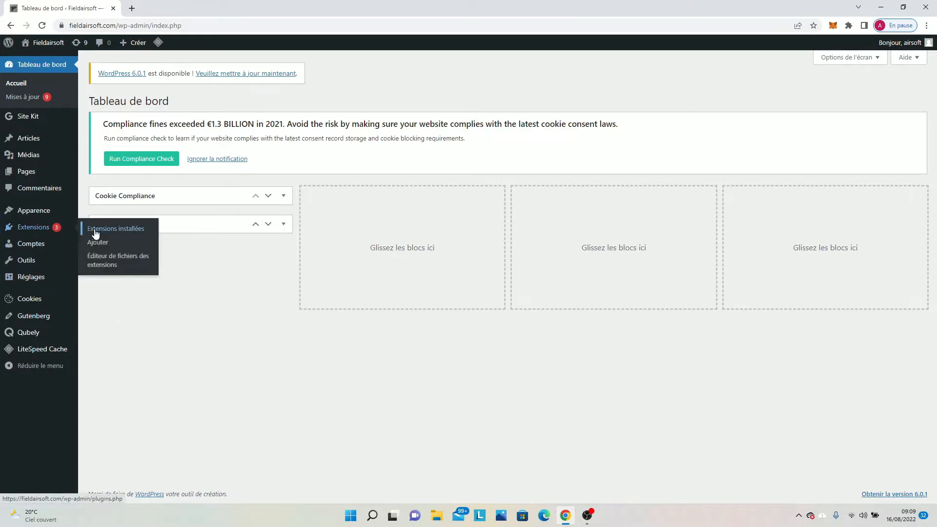
pyautogui.click(101, 241)
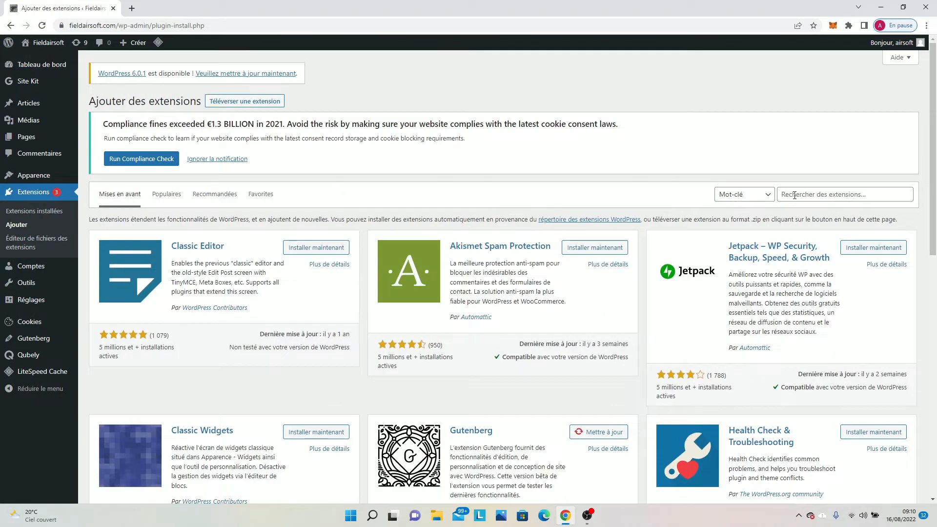
pyautogui.click(796, 195)
pyautogui.write('read')
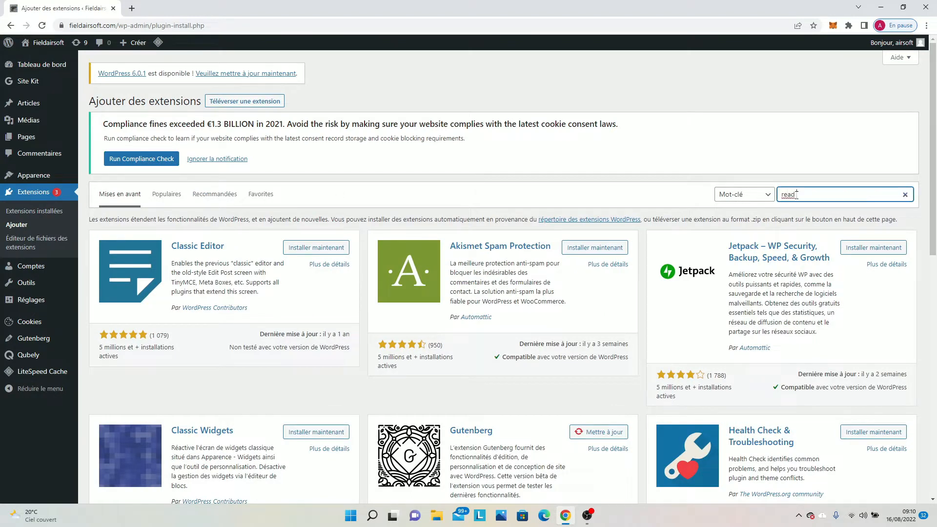
pyautogui.write(' metr')
pyautogui.write('r')
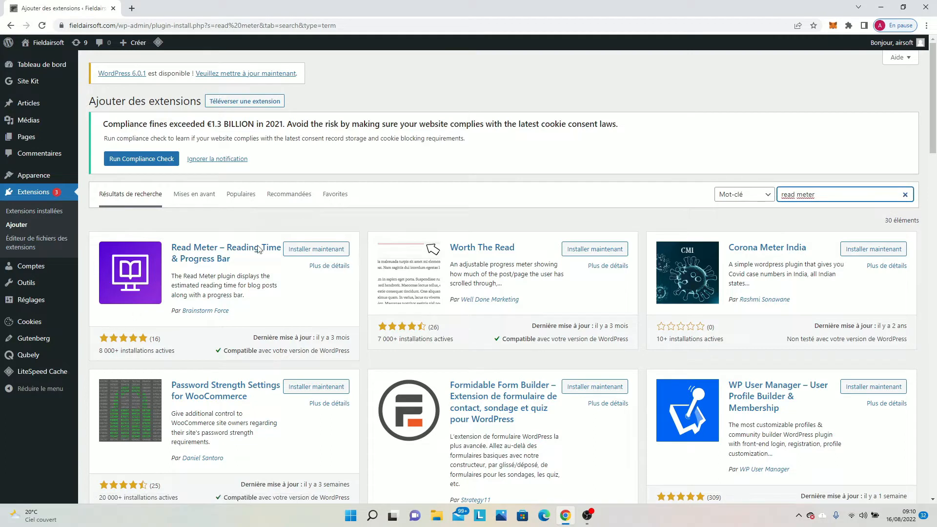
# Install and activate the Read Meter – Reading Time & Progress Bar plugin.
pyautogui.click(312, 251)
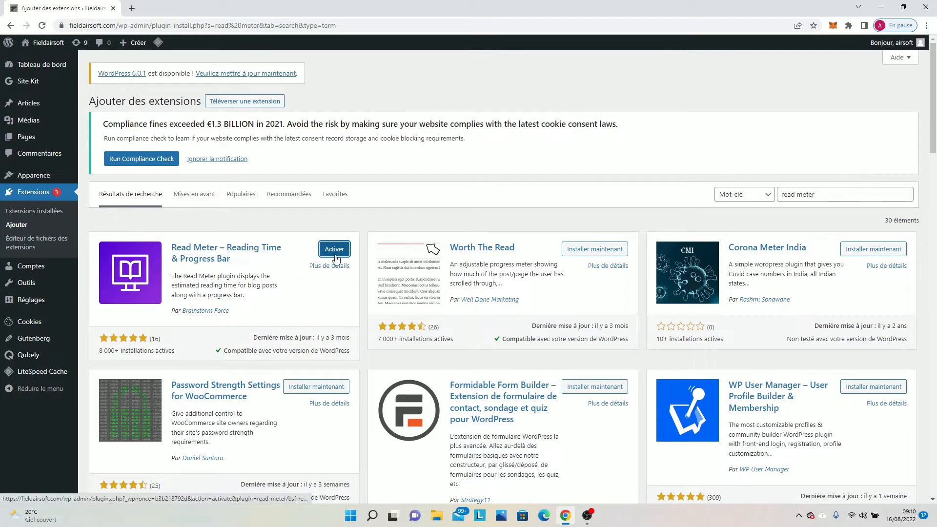
pyautogui.click(334, 253)
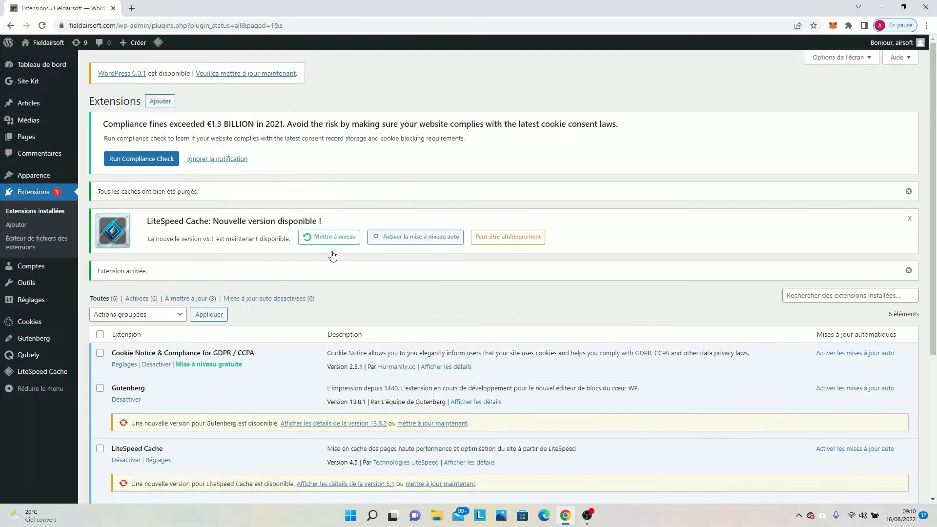
pyautogui.scroll(-5, 333, 255)
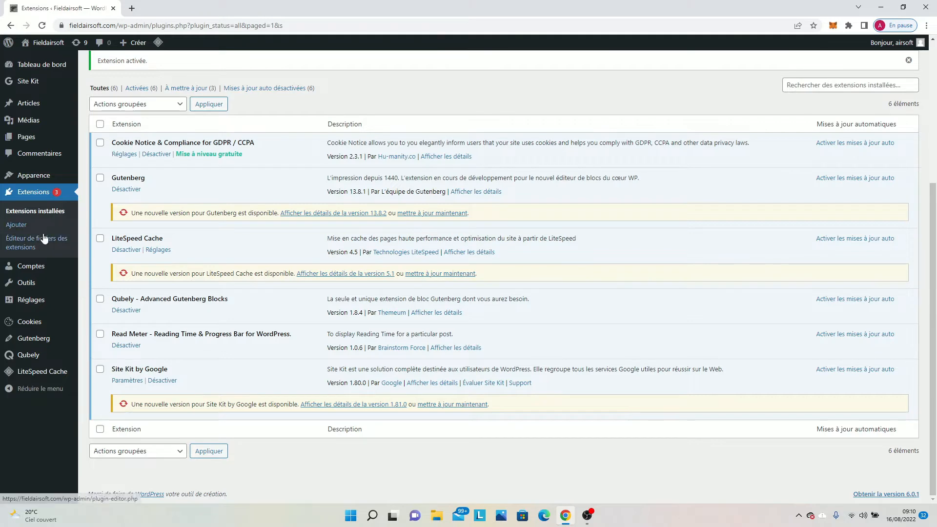
# Open the Read Meter plugin's settings page.
pyautogui.moveTo(9, 352)
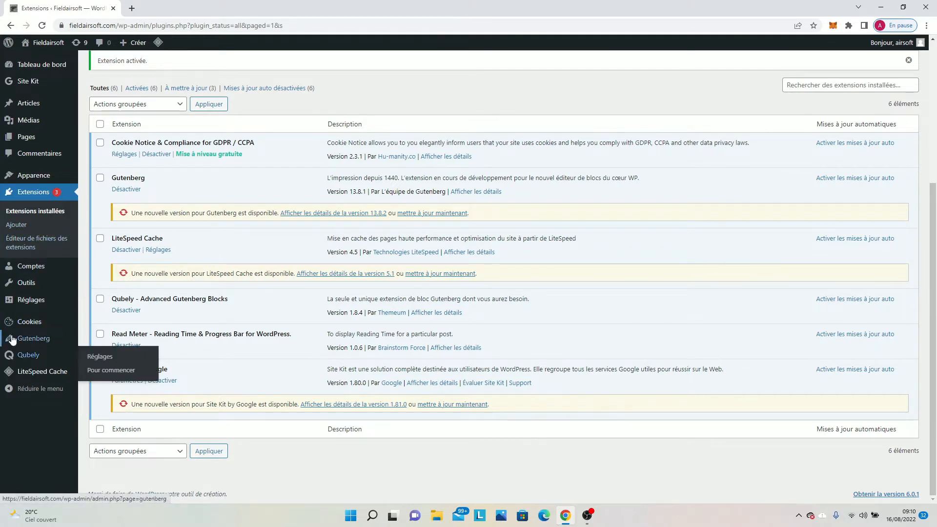
pyautogui.moveTo(38, 302)
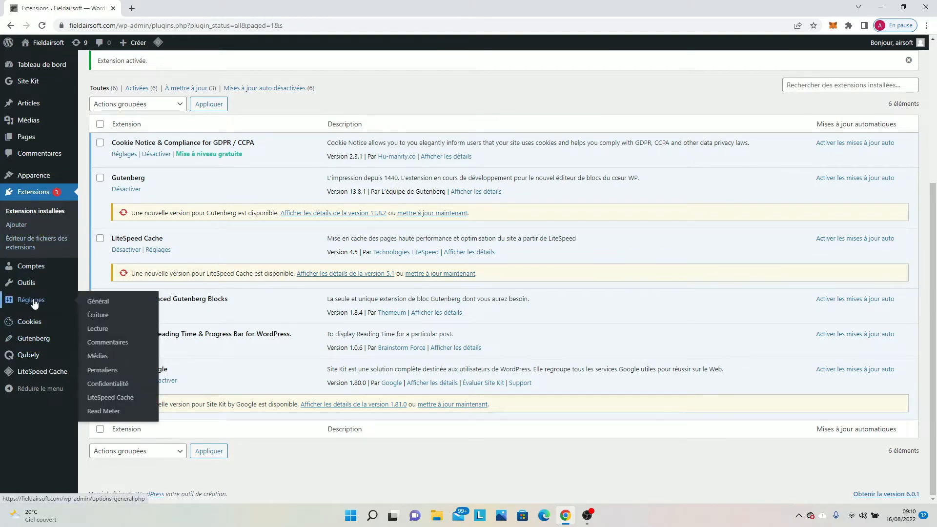
pyautogui.click(98, 412)
# Open the Fieldairsoft site in a separate browser tab and view the article "Qu'est-ce que l'airsoft ?".
pyautogui.rightClick(43, 42)
pyautogui.click(57, 51)
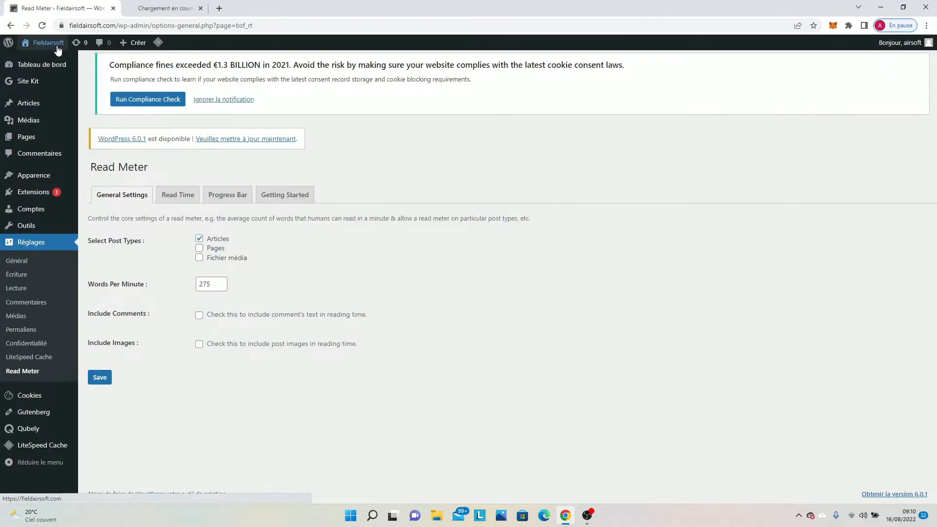
pyautogui.click(157, 8)
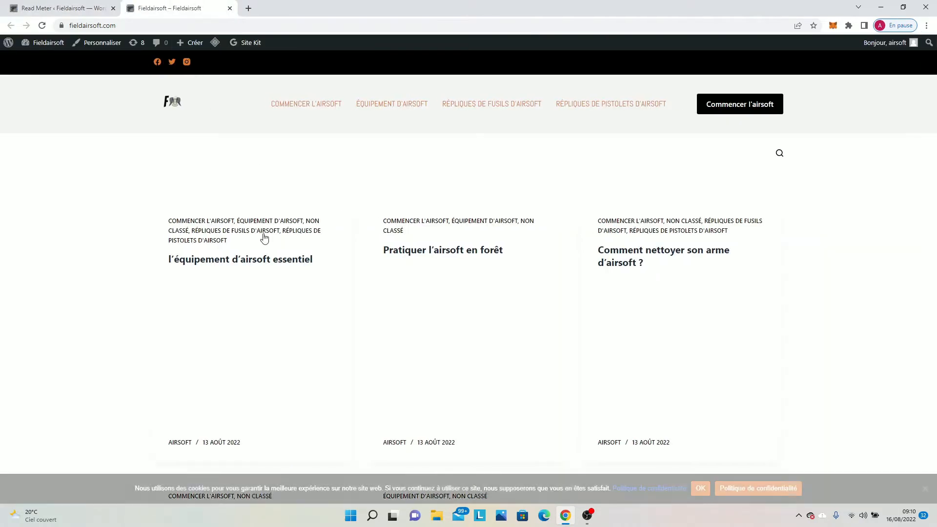
pyautogui.scroll(-1, 439, 288)
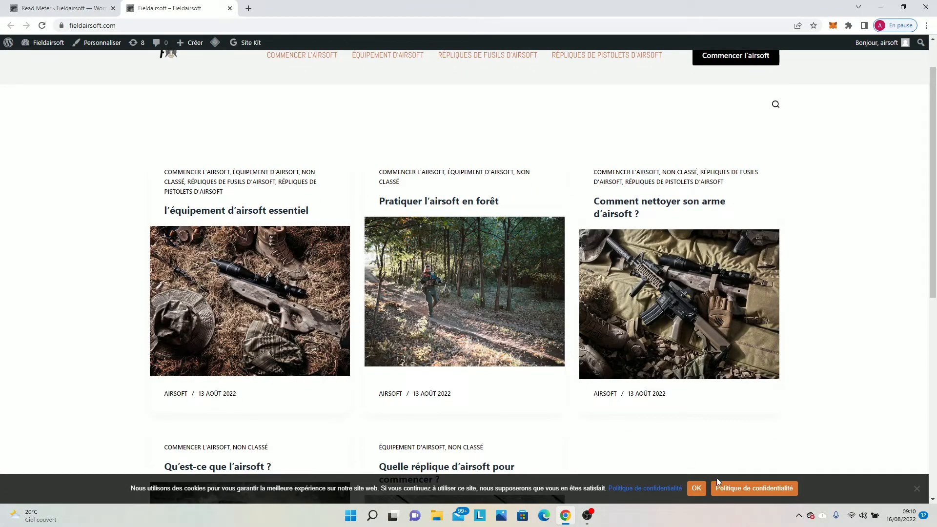
pyautogui.scroll(-4, 255, 355)
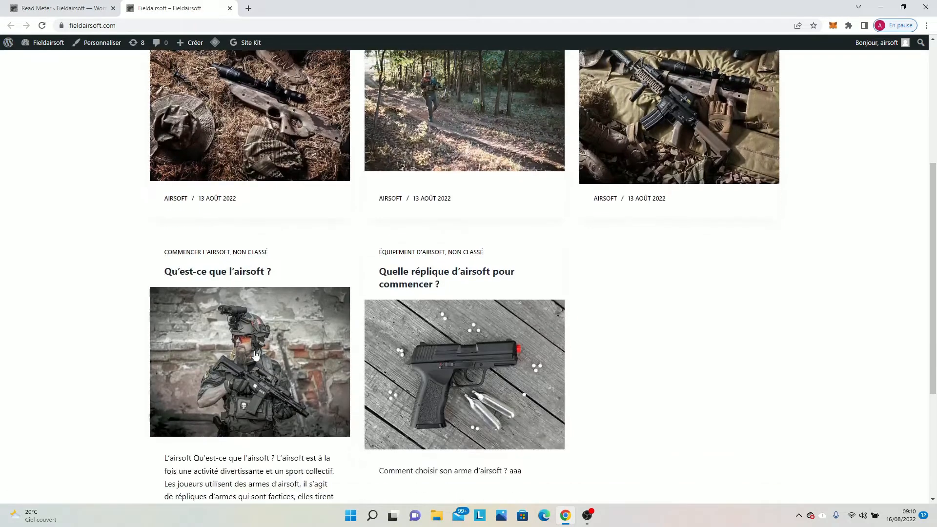
pyautogui.click(256, 355)
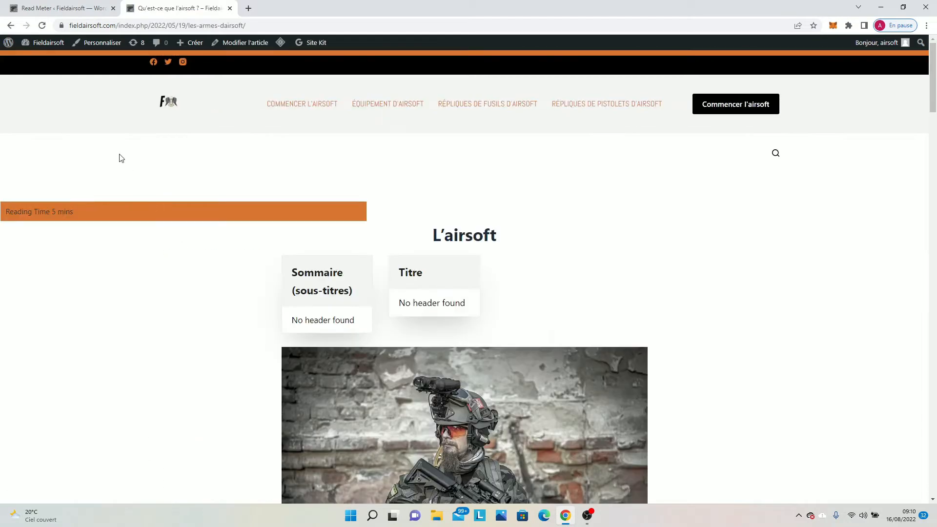
# Examine the reading time label and how the progress bar fills while reading through the airsoft article.
pyautogui.scroll(-1, 139, 90)
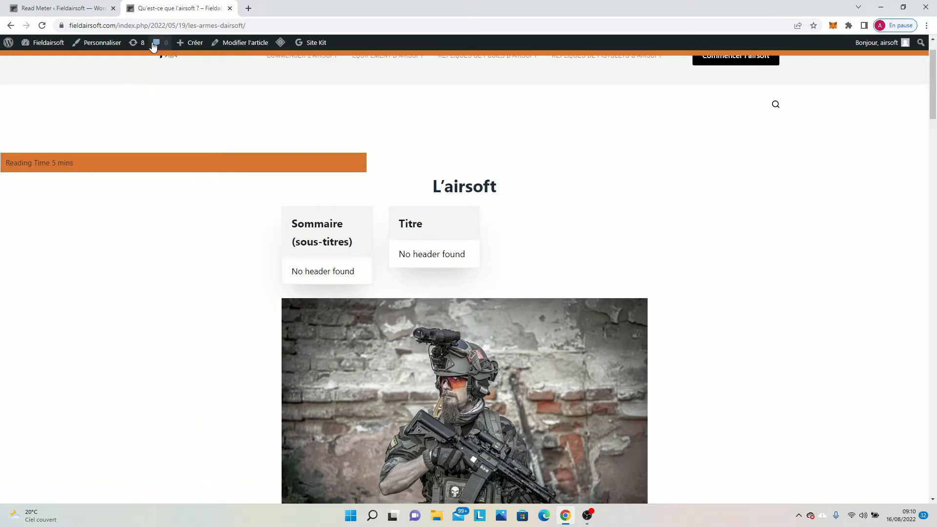
pyautogui.scroll(-4, 152, 49)
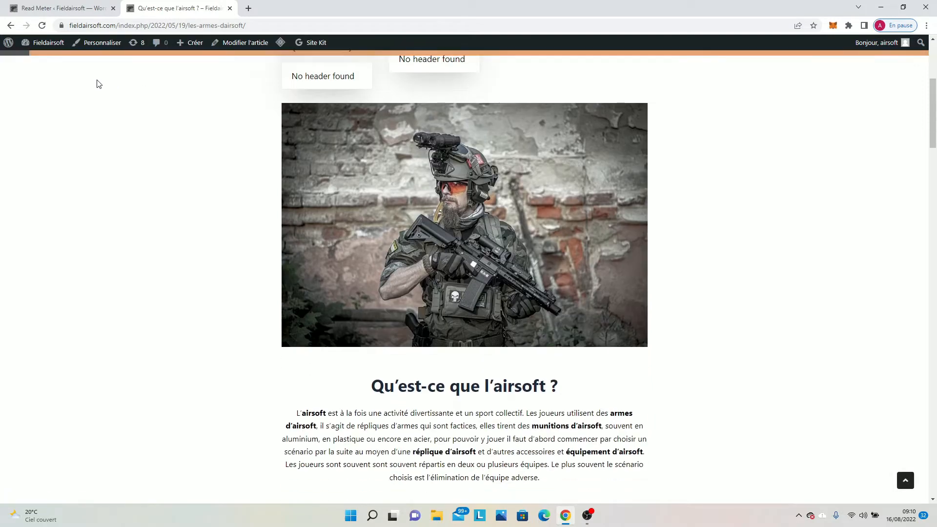
pyautogui.scroll(-1, 97, 84)
pyautogui.click(58, 8)
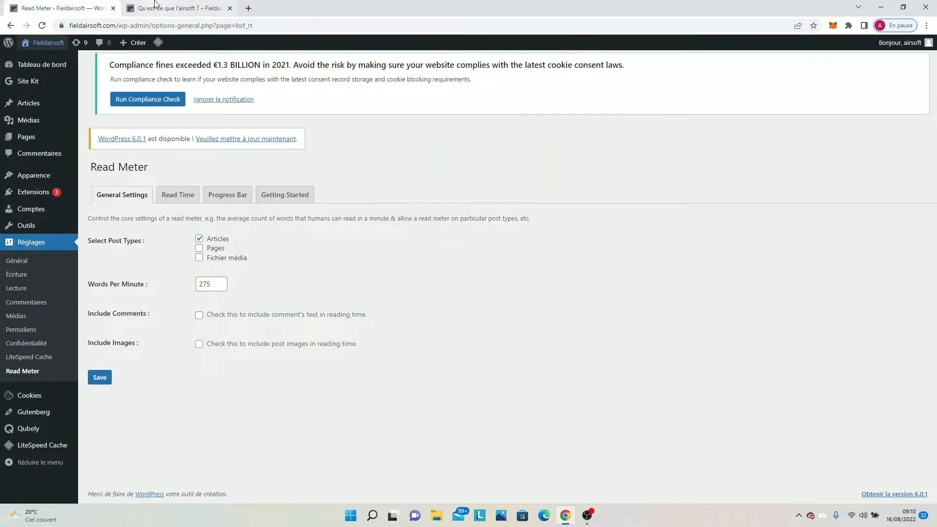
pyautogui.click(155, 3)
pyautogui.scroll(-4, 211, 163)
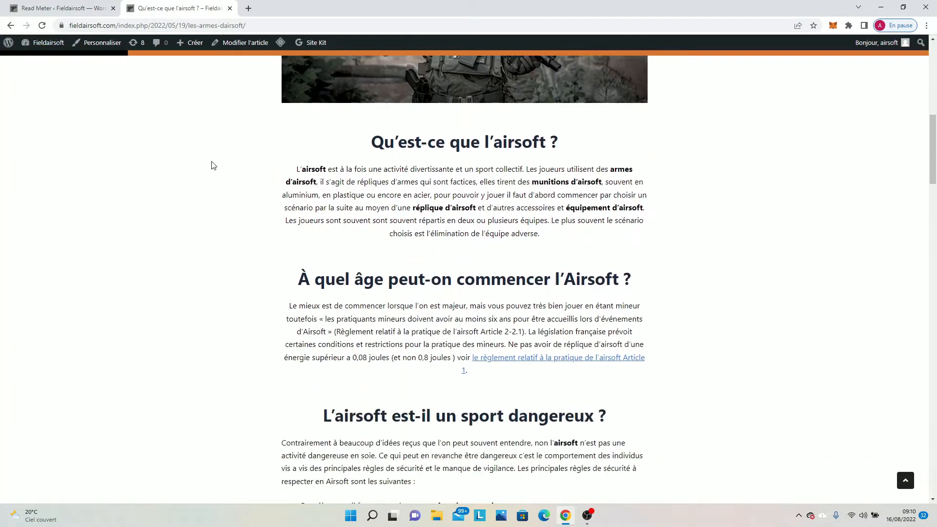
pyautogui.scroll(-10, 212, 165)
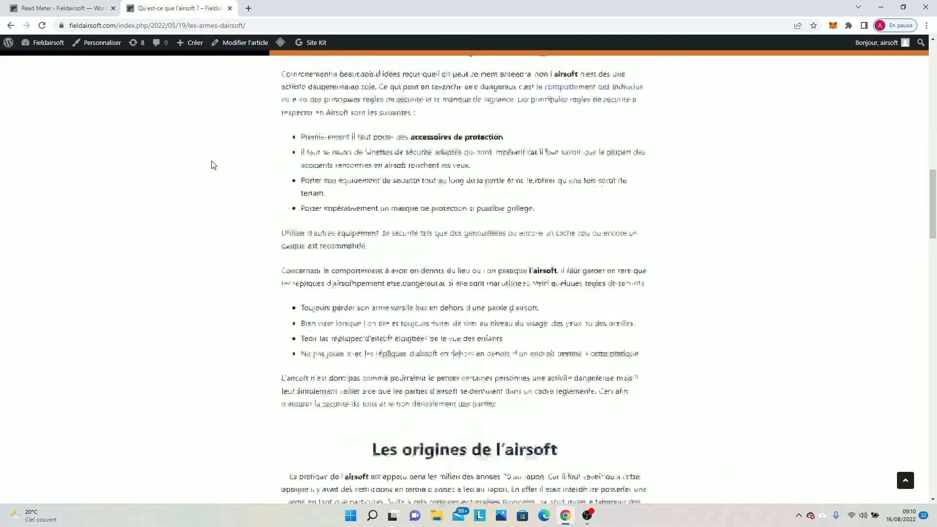
pyautogui.scroll(-13, 211, 164)
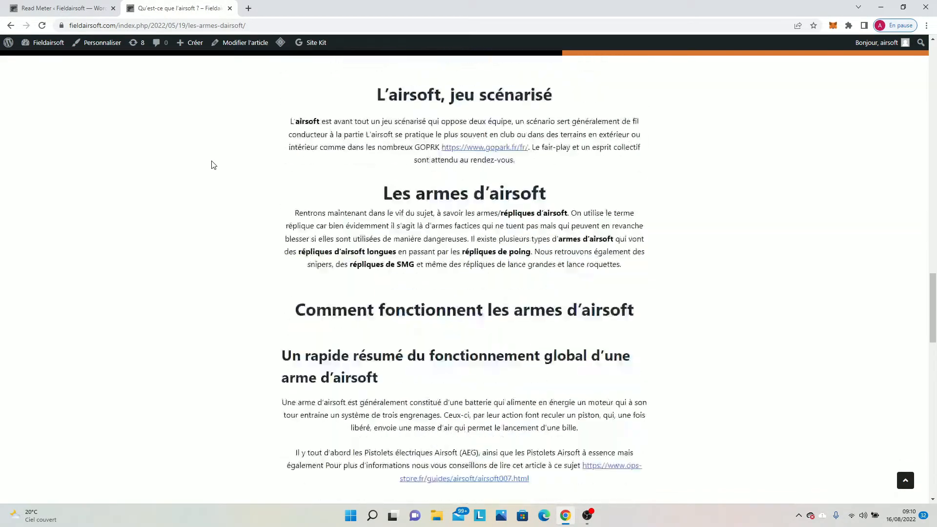
pyautogui.scroll(-12, 211, 164)
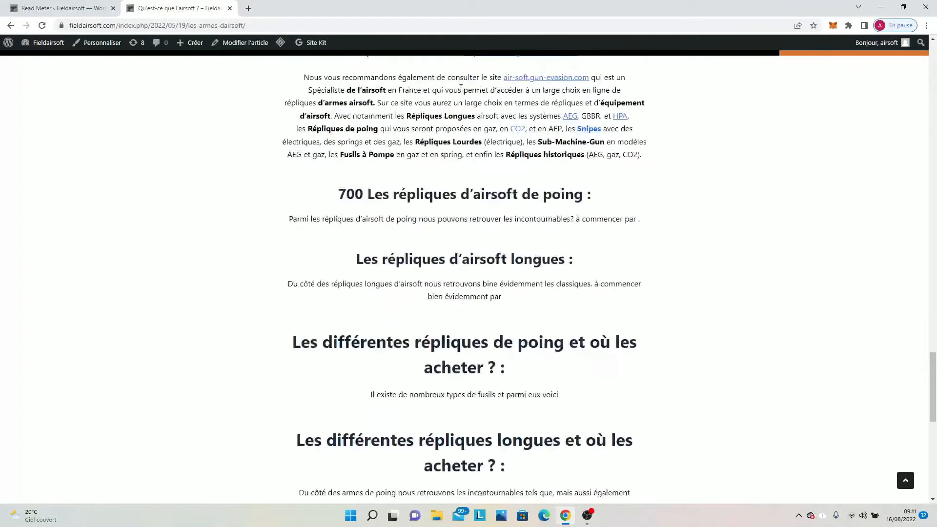
pyautogui.scroll(-2, 320, 201)
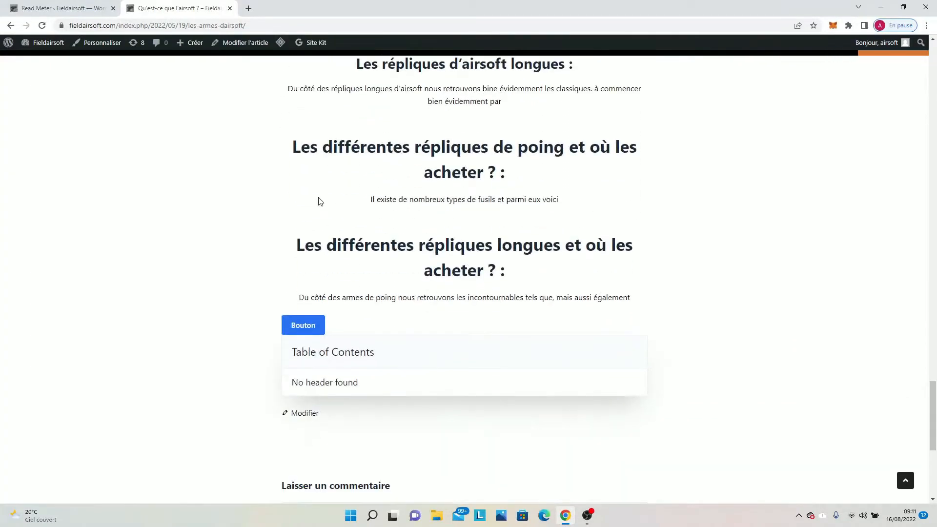
pyautogui.click(58, 8)
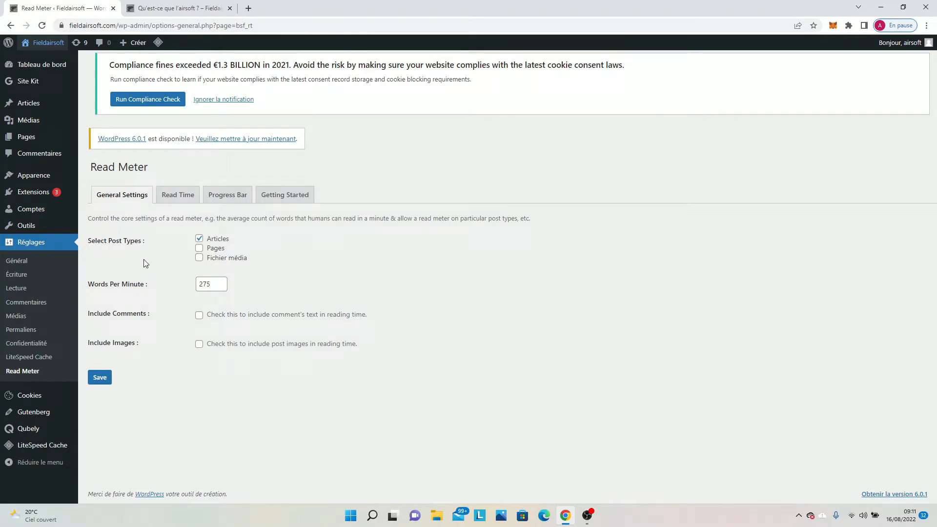
pyautogui.click(178, 7)
# Return to the site's home page and view the "Commencer l'airsoft" category, comparing it with the Read Meter general settings.
pyautogui.scroll(3, 203, 218)
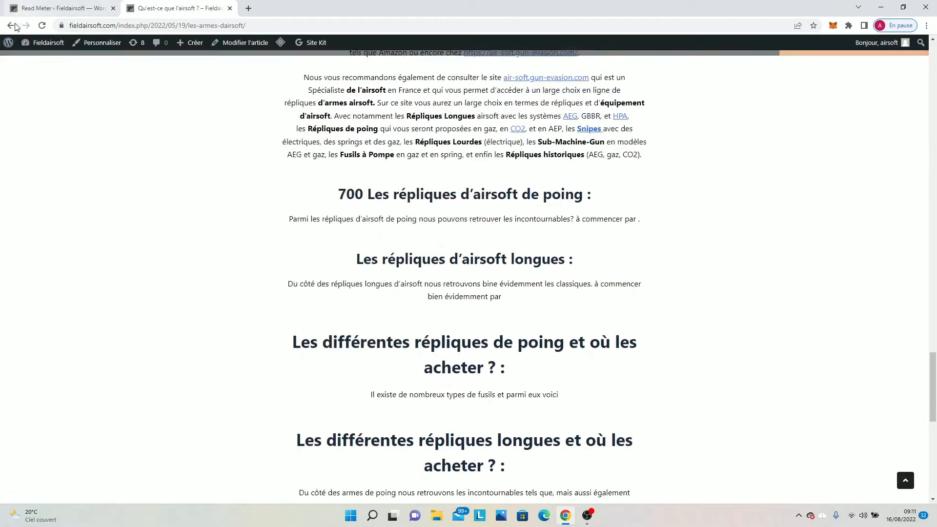
pyautogui.click(10, 25)
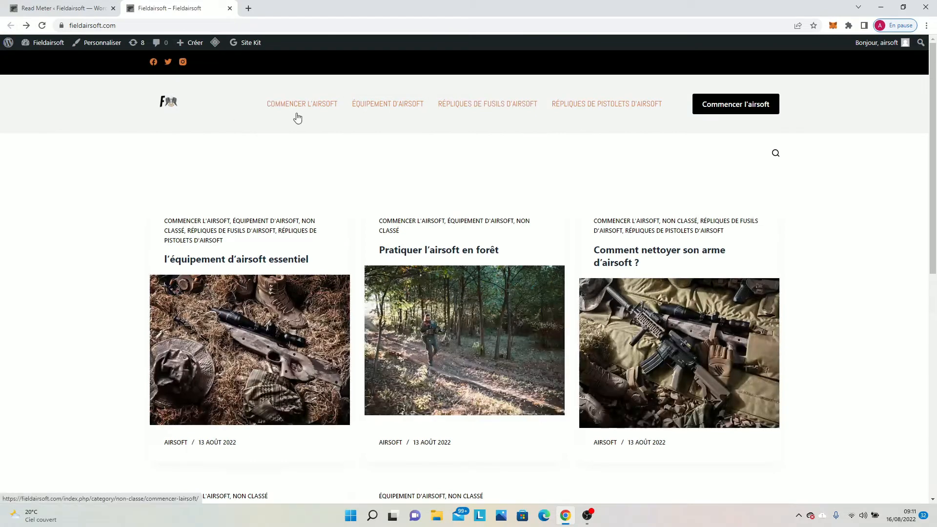
pyautogui.click(297, 118)
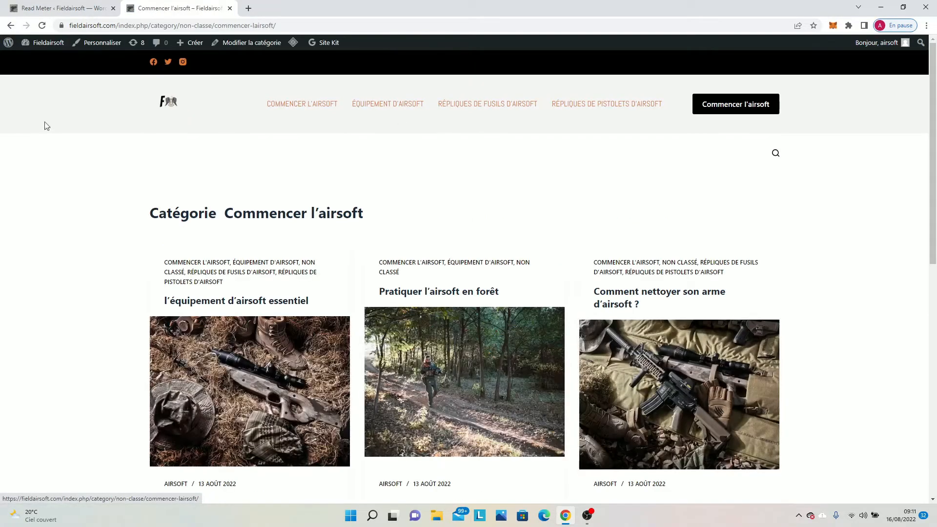
pyautogui.click(39, 7)
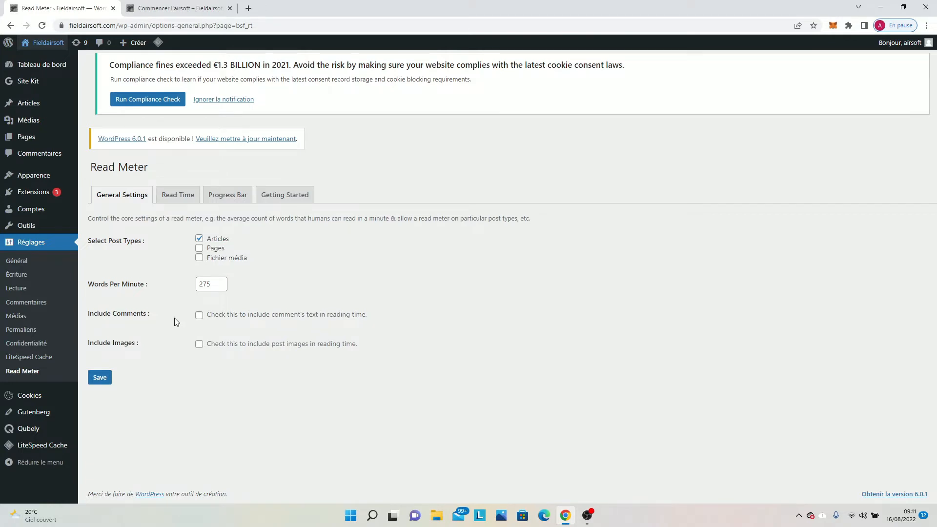
pyautogui.click(179, 9)
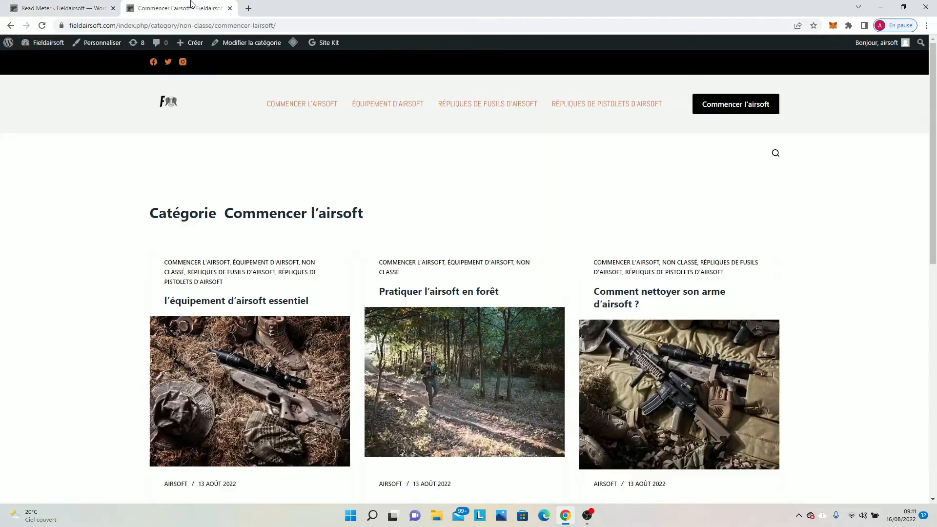
# Reopen the article "Qu'est-ce que l'airsoft ?" from the category and check the progress bar through to the comment section.
pyautogui.scroll(-6, 226, 346)
pyautogui.click(227, 310)
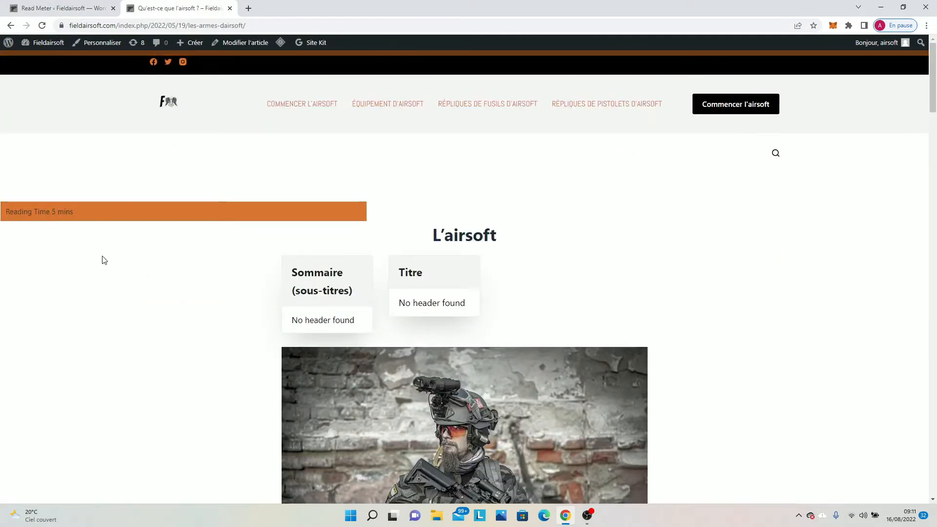
pyautogui.scroll(-10, 230, 300)
pyautogui.scroll(-15, 232, 296)
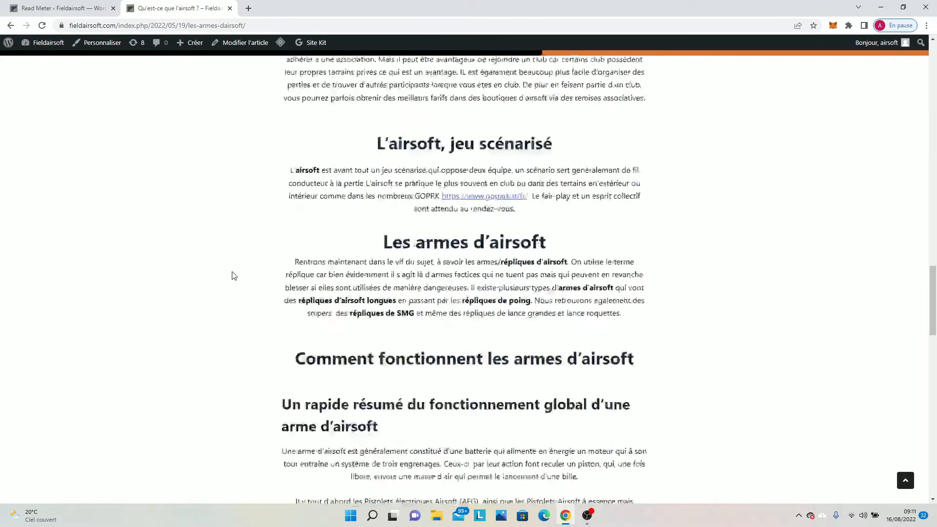
pyautogui.scroll(-3, 64, 325)
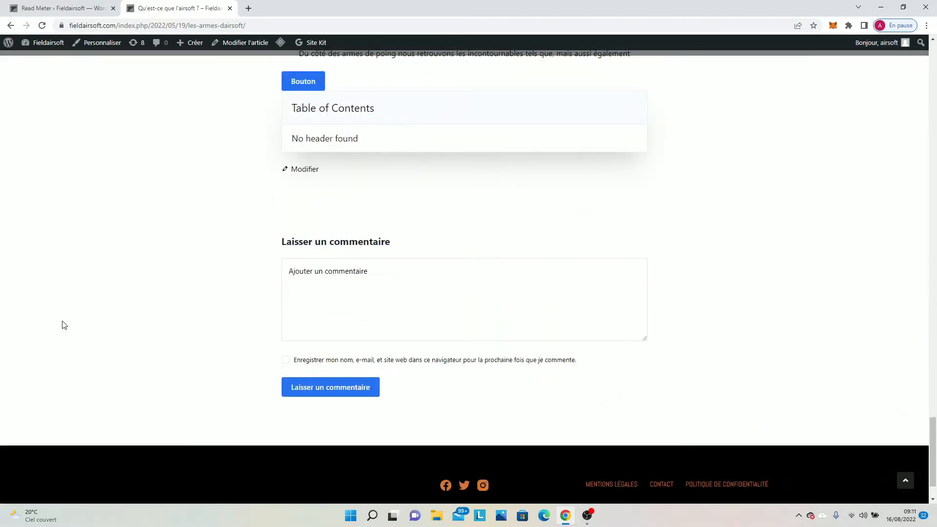
pyautogui.scroll(15, 148, 314)
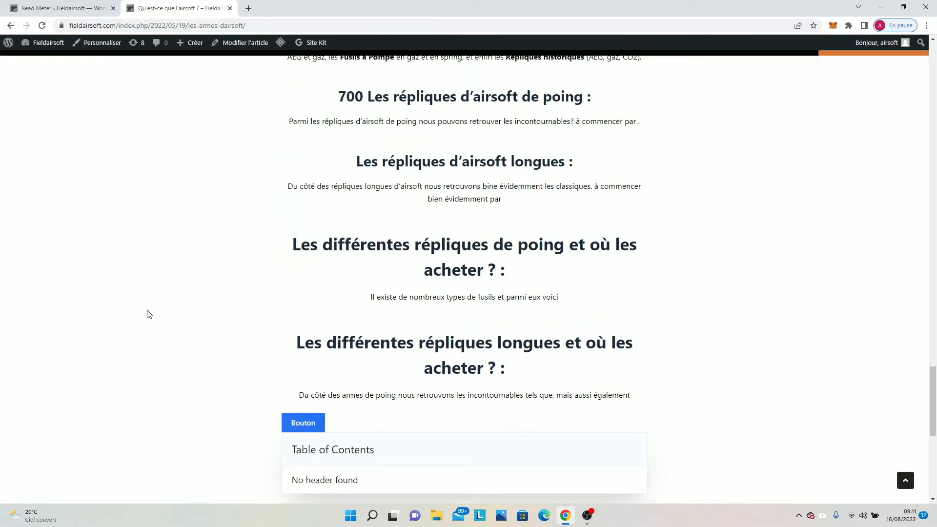
pyautogui.scroll(4, 149, 314)
# Return to the Read Meter configuration and open its Read Time settings.
pyautogui.click(58, 8)
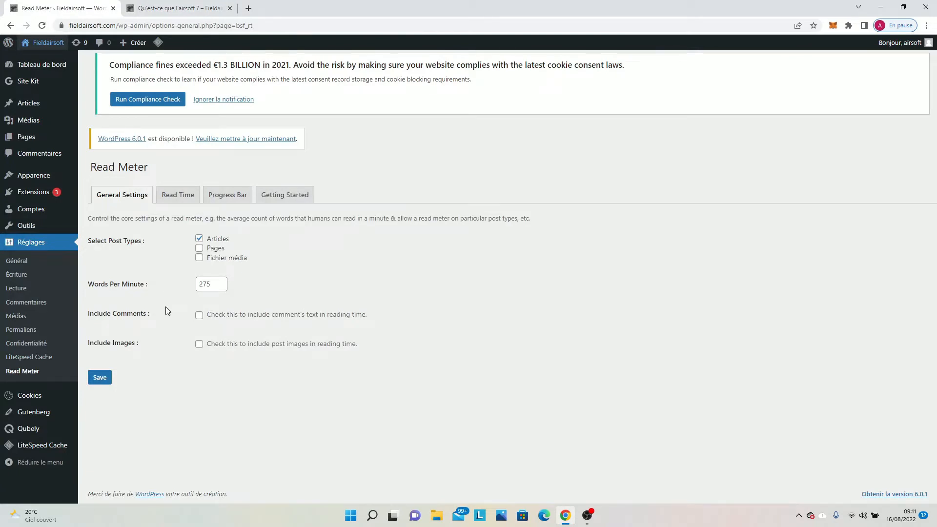
pyautogui.click(181, 195)
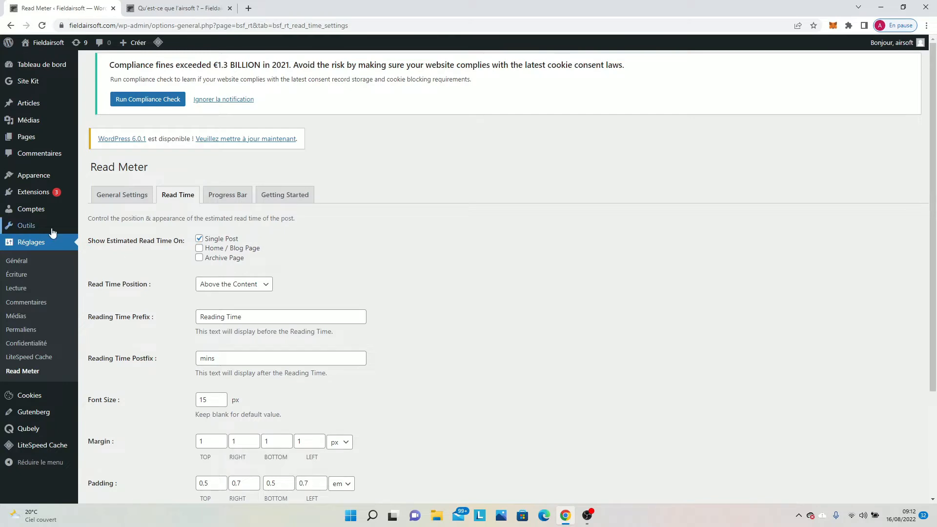
# Review the Read Time settings and compare them with the reading time label at the start of the airsoft article.
pyautogui.scroll(-3, 172, 280)
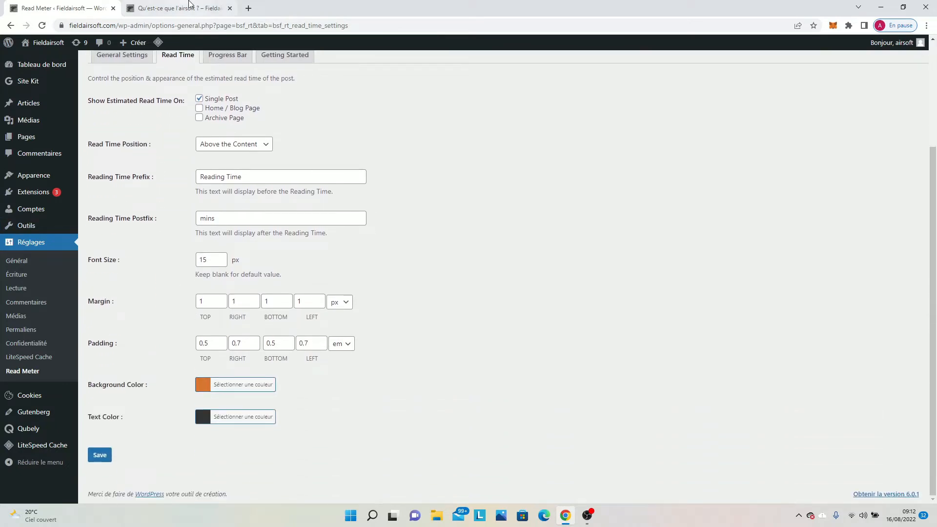
pyautogui.hotkey('ctrl', 'Tab')
pyautogui.scroll(6, 129, 208)
pyautogui.scroll(10, 129, 207)
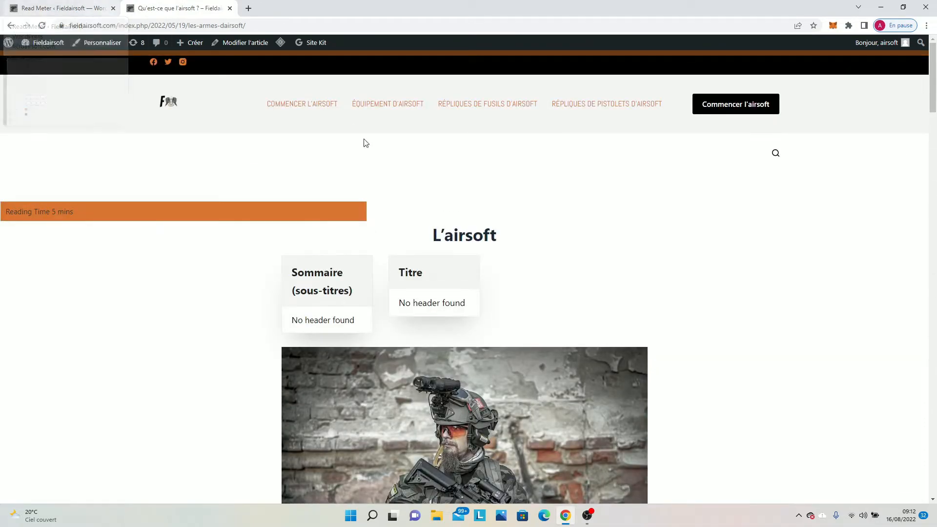
# Set the reading time's background color to white (#ffffff) in the Read Time settings and save.
pyautogui.click(88, 8)
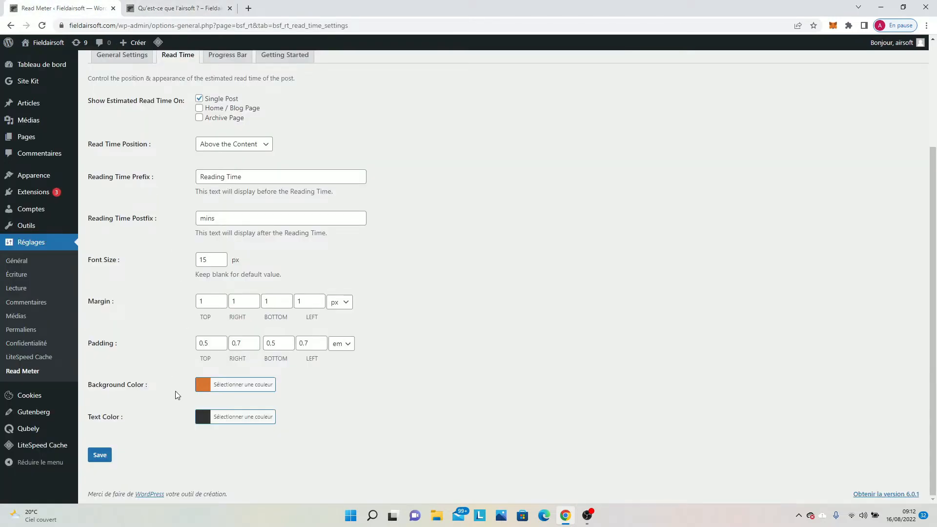
pyautogui.click(230, 385)
pyautogui.scroll(-2, 234, 391)
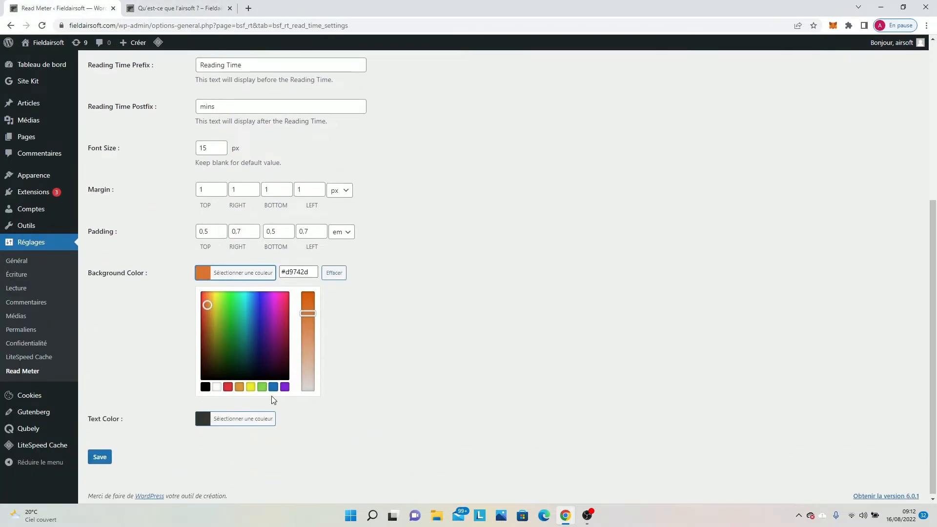
pyautogui.click(216, 387)
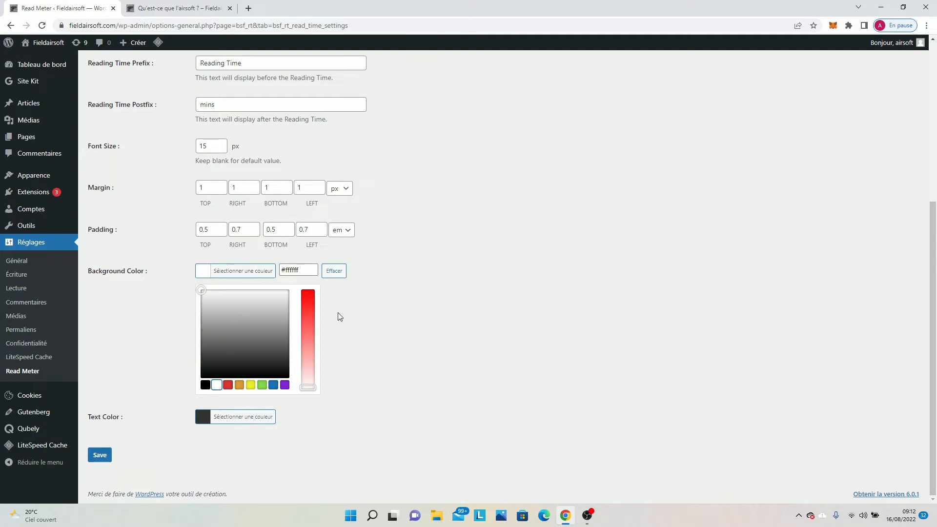
pyautogui.click(103, 453)
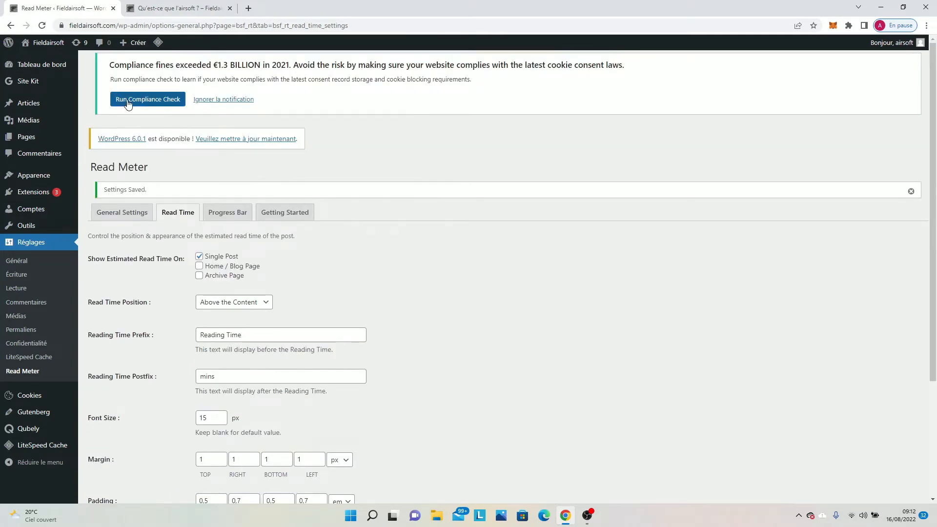
# Check the reading time label and progress bar in the airsoft article.
pyautogui.scroll(-4, 112, 361)
pyautogui.click(149, 8)
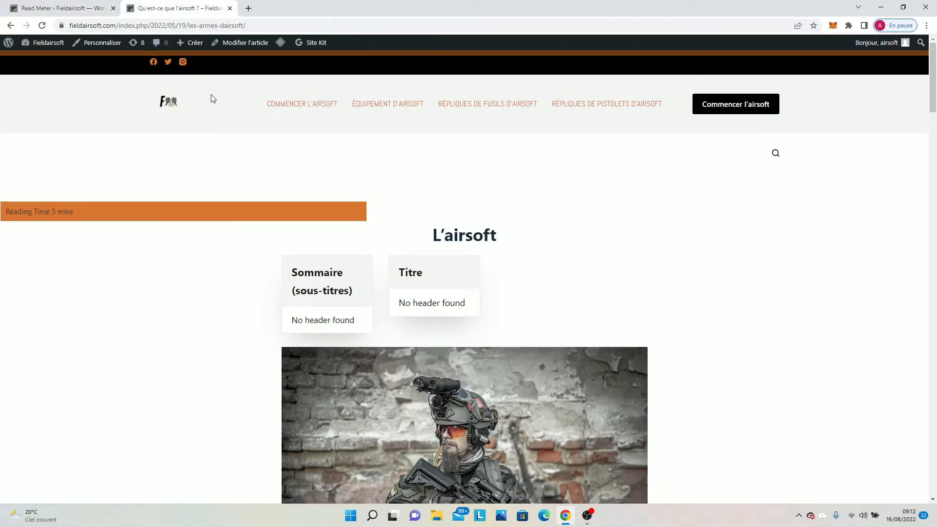
pyautogui.scroll(-5, 235, 88)
pyautogui.scroll(-1, 94, 92)
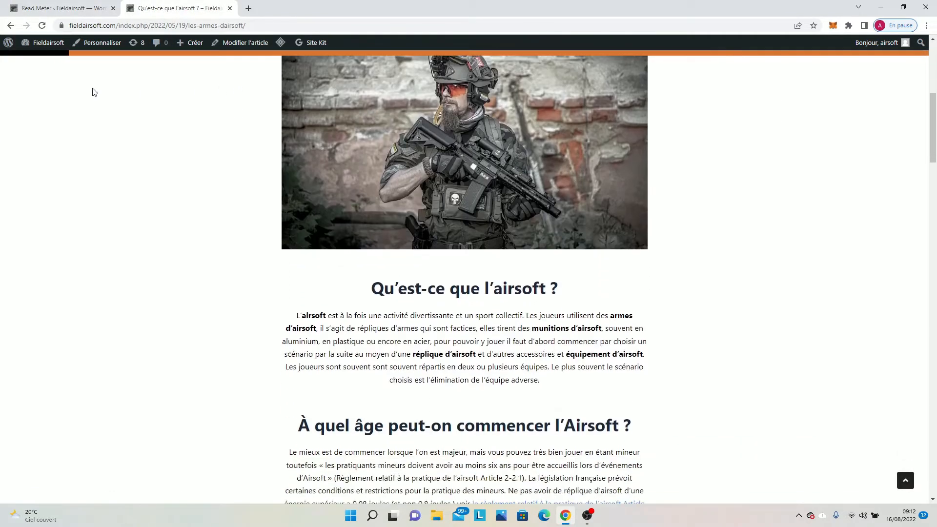
pyautogui.scroll(7, 346, 204)
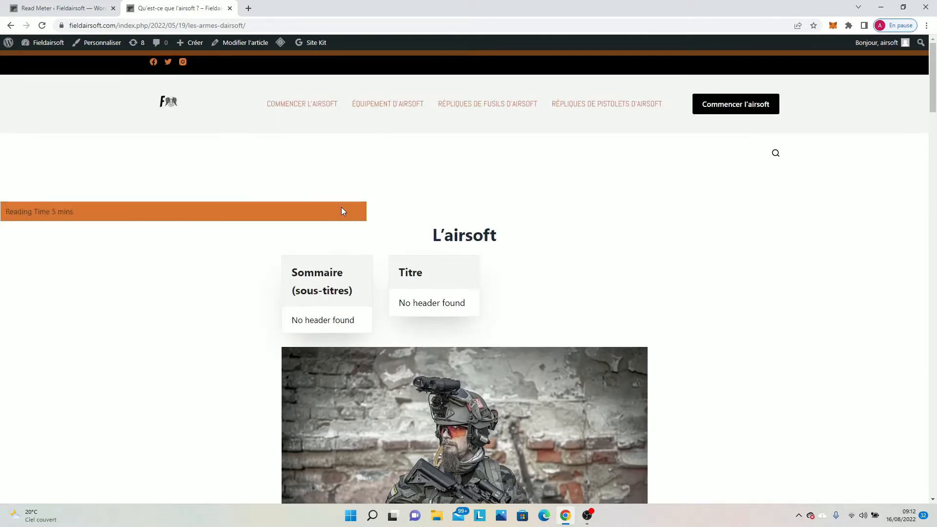
# Set the reading time's font size to 19 px in the Read Time settings and save.
pyautogui.click(88, 4)
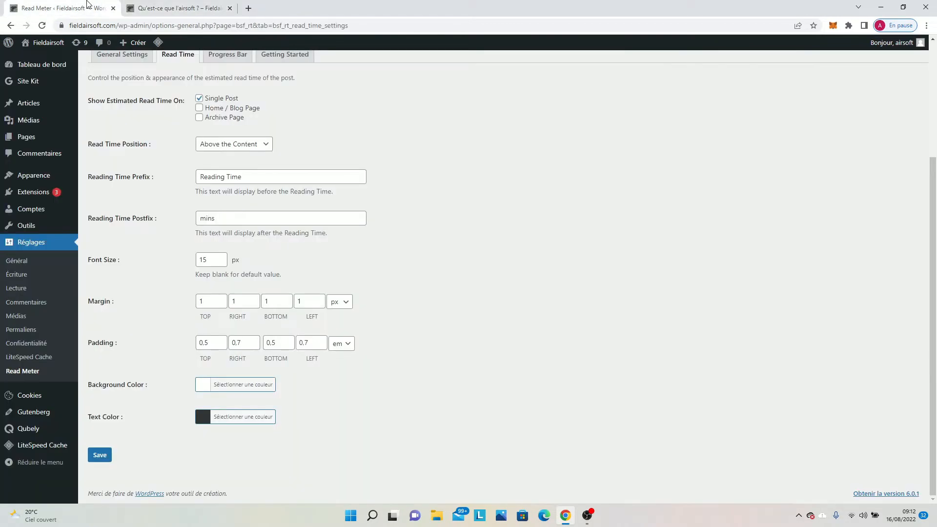
pyautogui.click(223, 257)
pyautogui.click(224, 256)
pyautogui.click(223, 257)
pyautogui.click(224, 257)
pyautogui.click(99, 455)
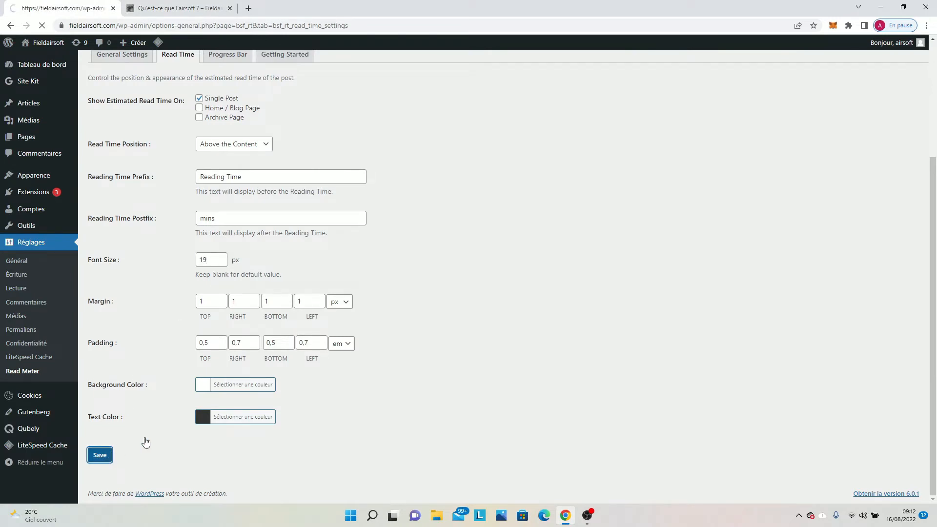
# Reload the airsoft article to check the reading time label's appearance.
pyautogui.click(178, 8)
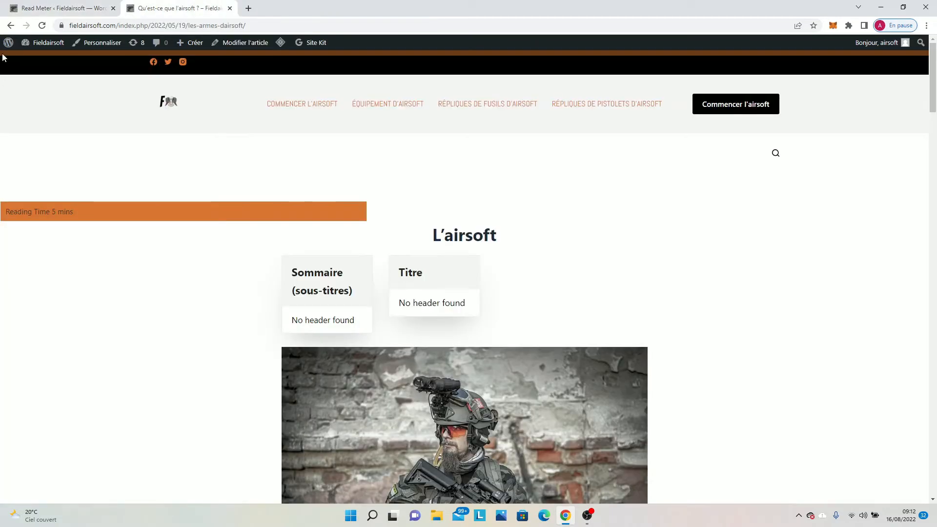
pyautogui.click(42, 25)
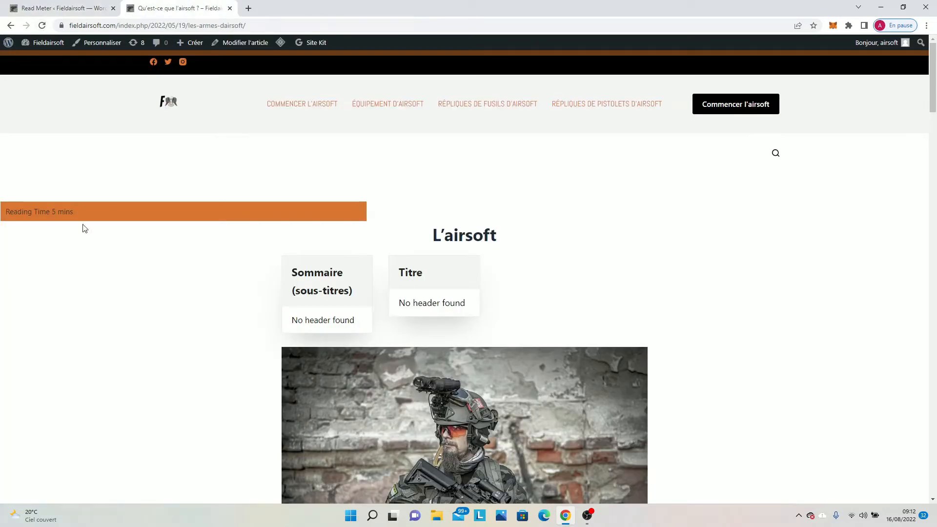
pyautogui.click(43, 27)
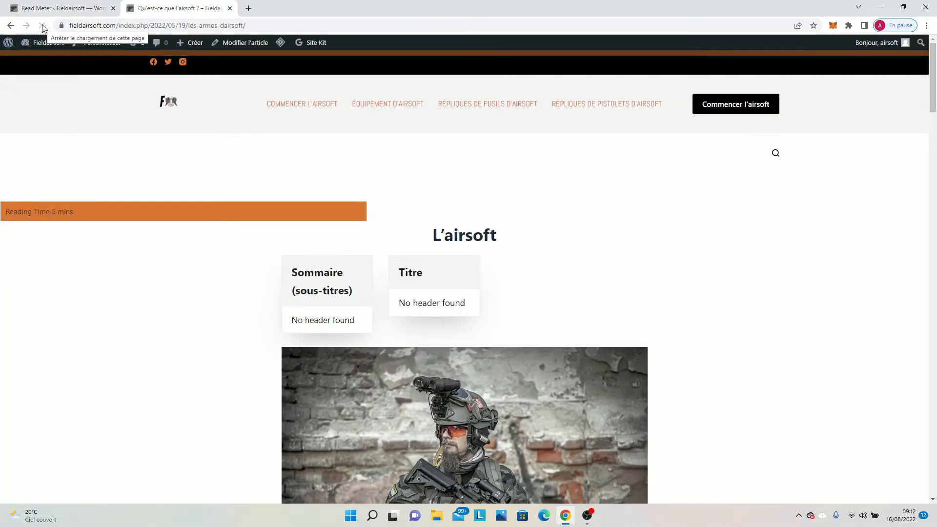
# Set the reading time's font size to 14 px in the Read Time settings and save.
pyautogui.click(61, 8)
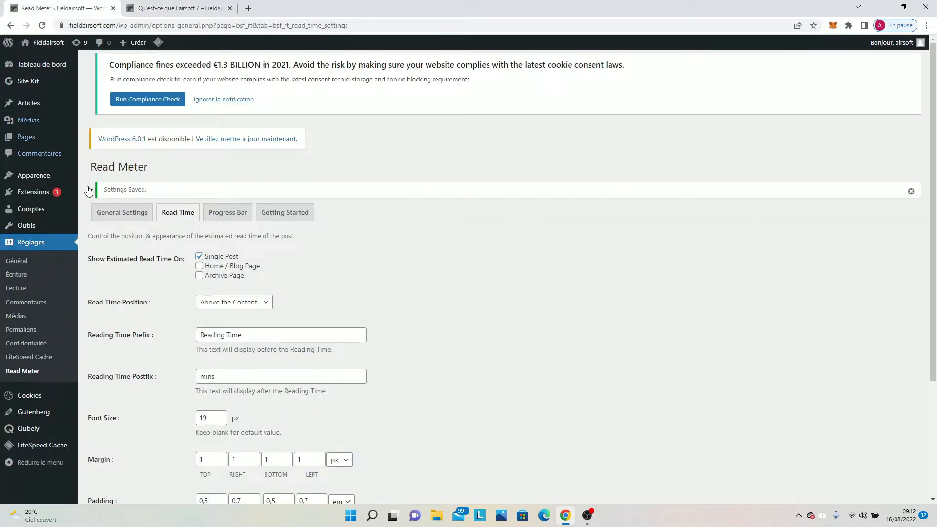
pyautogui.scroll(-2, 190, 284)
pyautogui.scroll(-2, 190, 285)
pyautogui.click(223, 262)
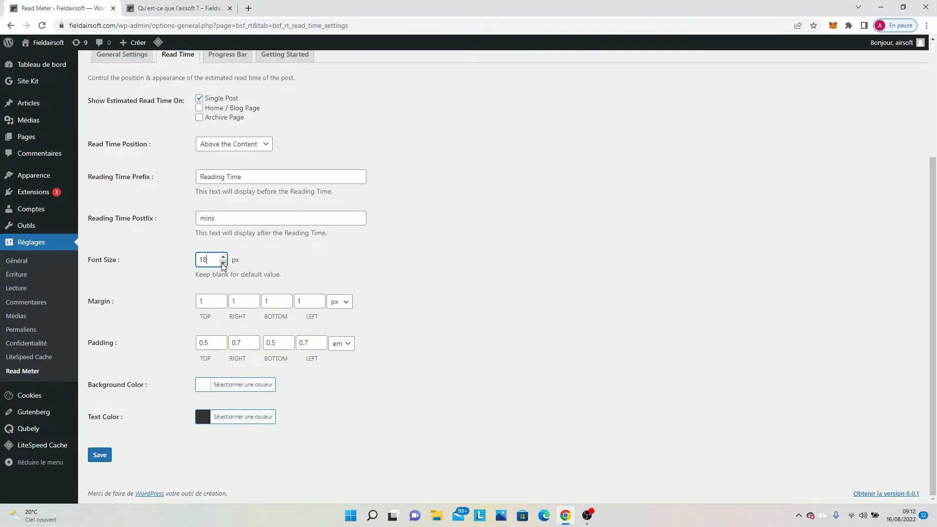
pyautogui.click(223, 262)
pyautogui.click(223, 262)
pyautogui.click(223, 264)
pyautogui.click(223, 263)
pyautogui.click(99, 454)
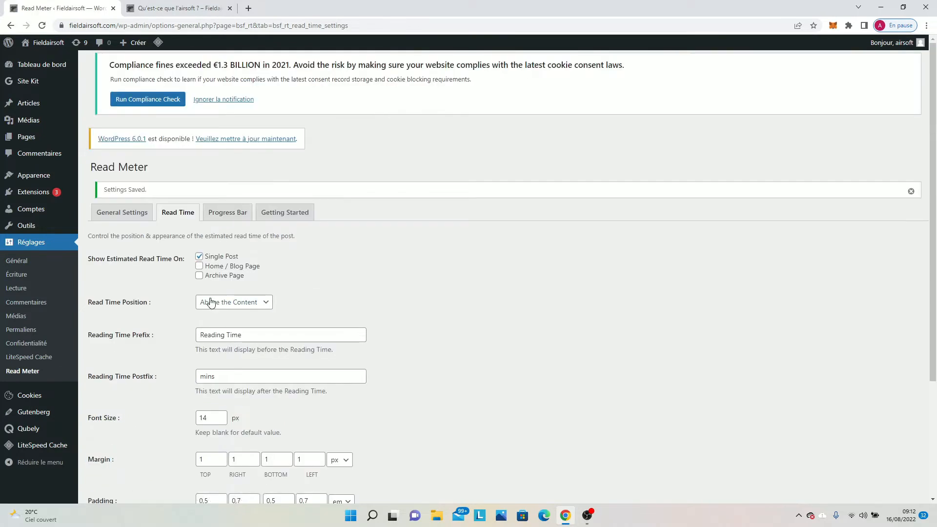
# Change the Reading Time Prefix to "Temps de lecture" and the Postfix to "minutes", and save.
pyautogui.click(262, 336)
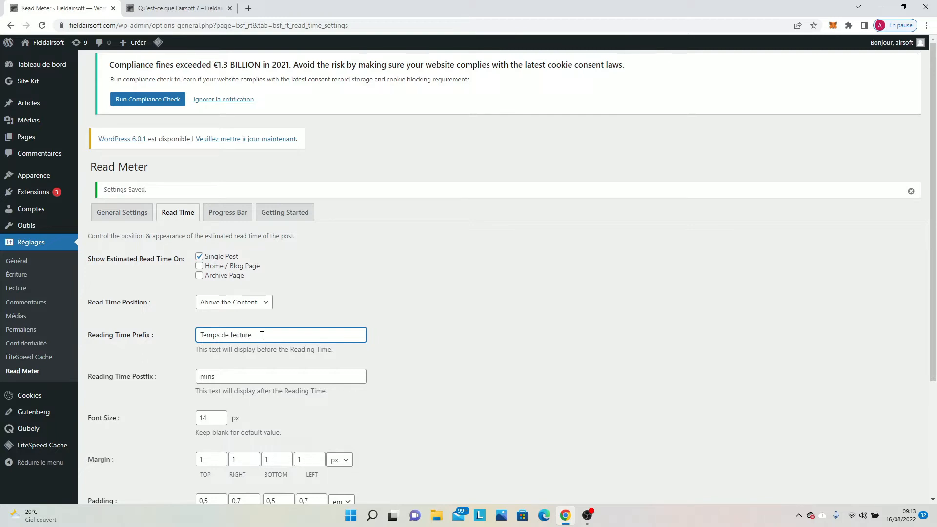
pyautogui.scroll(-1, 262, 335)
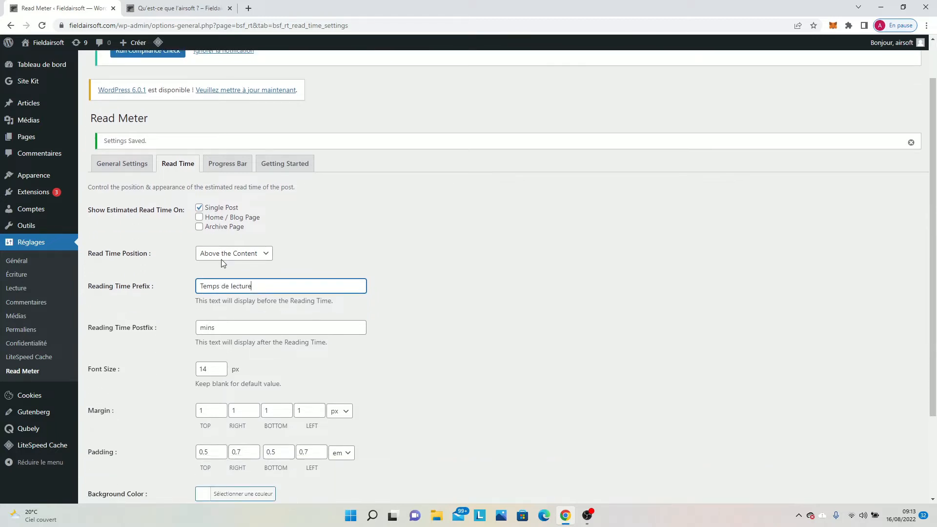
pyautogui.click(251, 323)
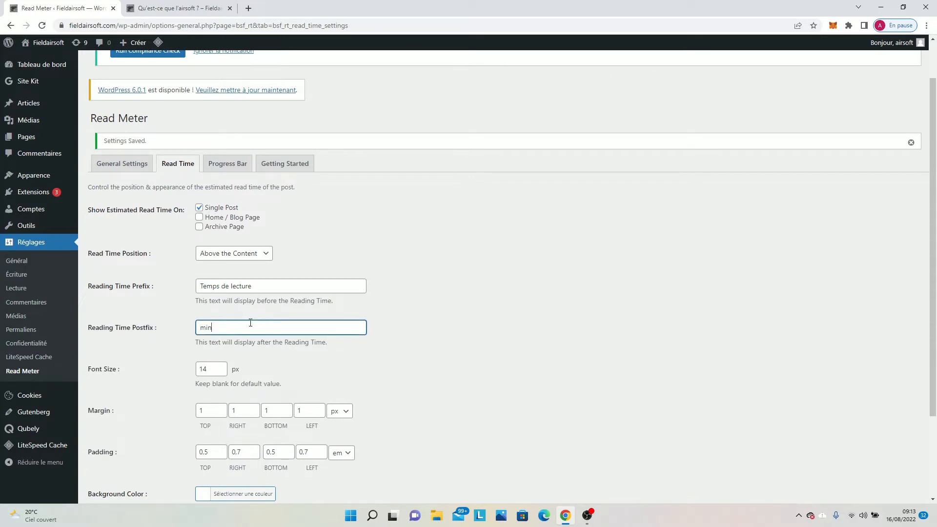
pyautogui.scroll(-2, 250, 323)
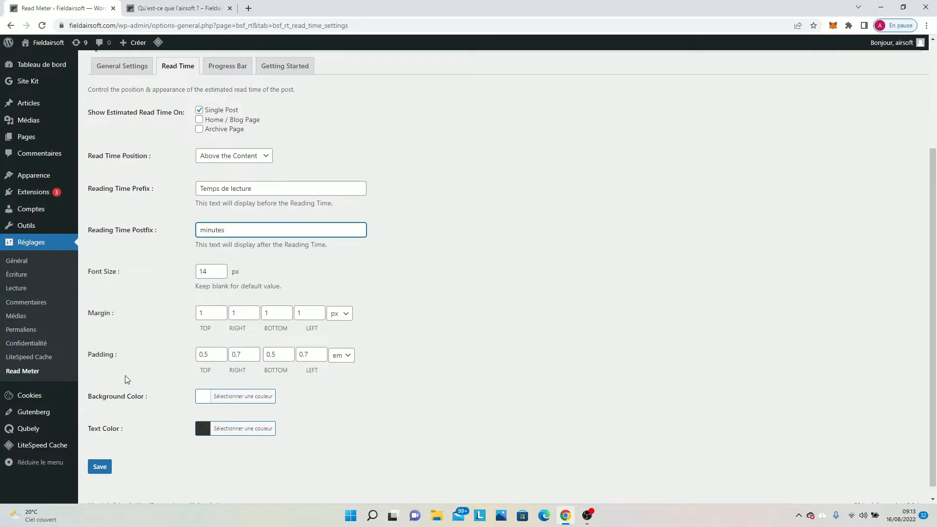
pyautogui.click(99, 467)
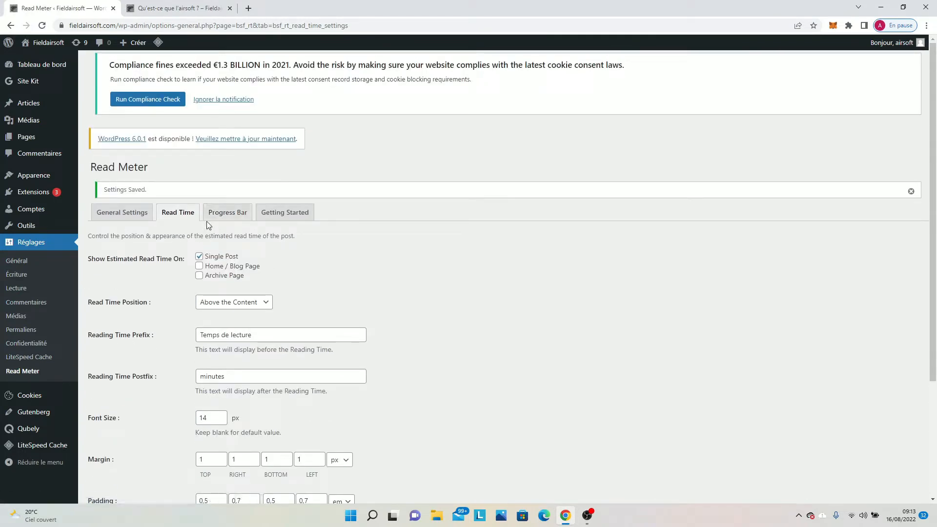
# Open the Read Meter Progress Bar settings and examine the bar's appearance in the airsoft article.
pyautogui.click(231, 214)
pyautogui.click(180, 4)
pyautogui.scroll(-4, 253, 285)
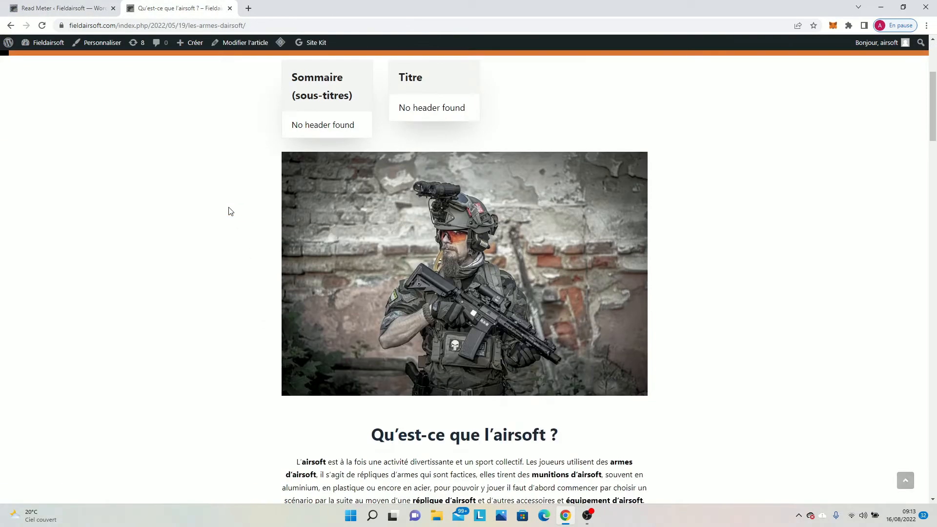
pyautogui.scroll(-3, 226, 210)
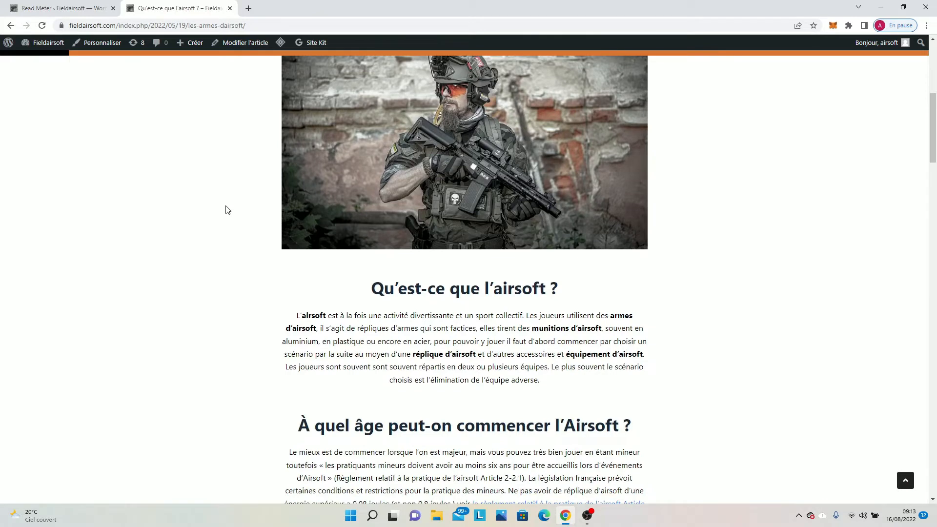
# Review the progress bar's display position, style and background color options without changing them.
pyautogui.click(58, 8)
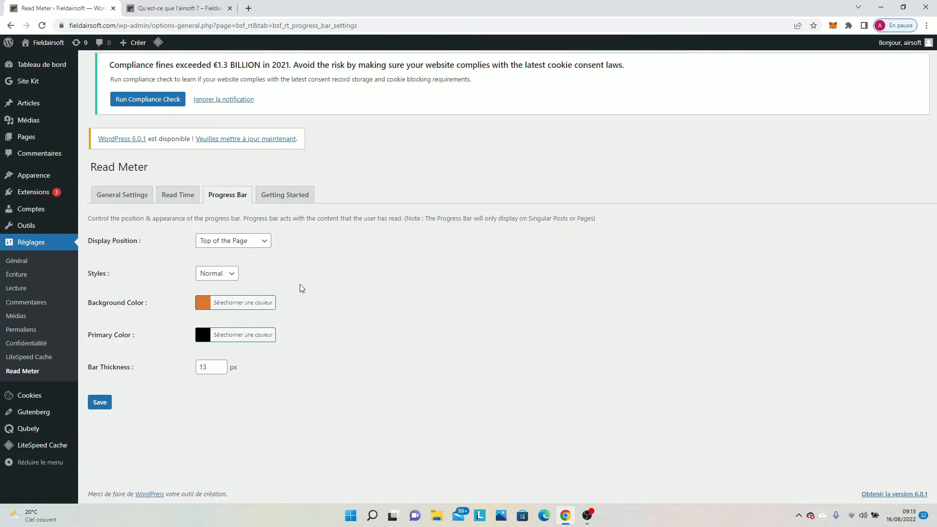
pyautogui.click(234, 244)
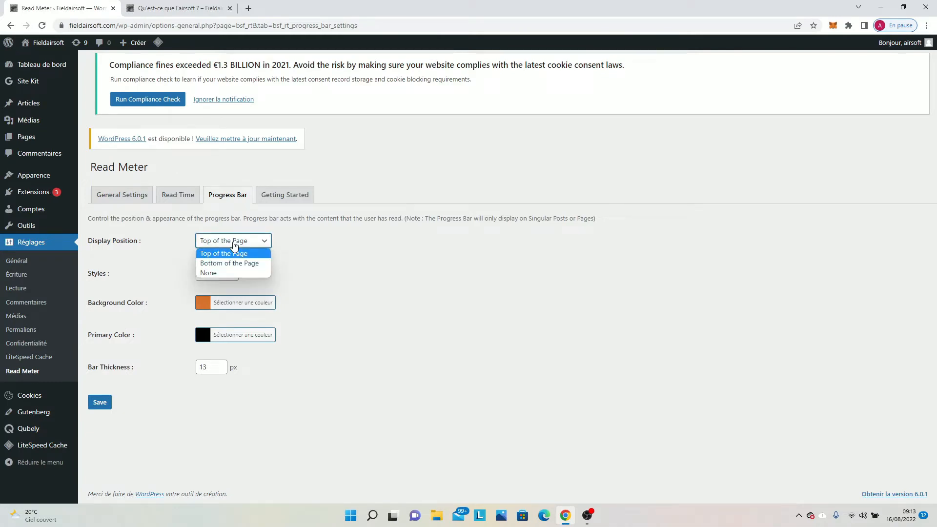
pyautogui.click(234, 245)
pyautogui.click(214, 275)
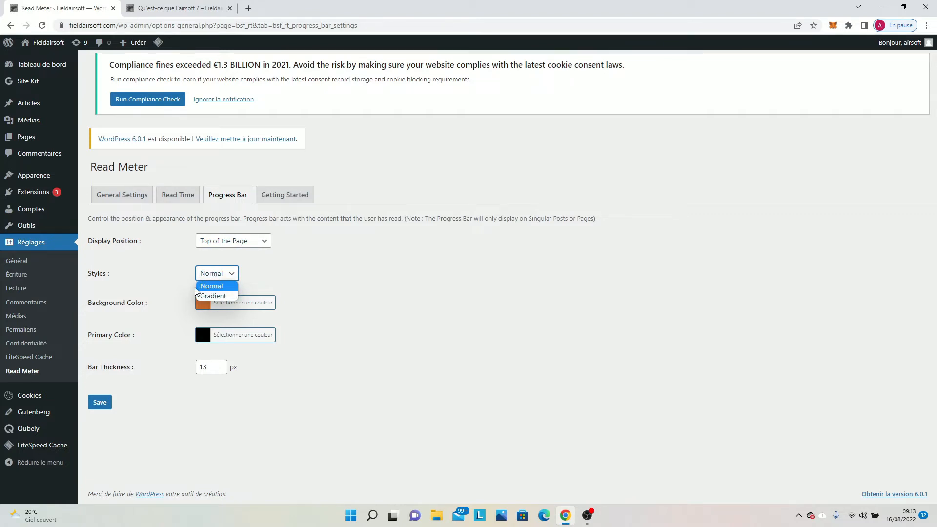
pyautogui.click(192, 286)
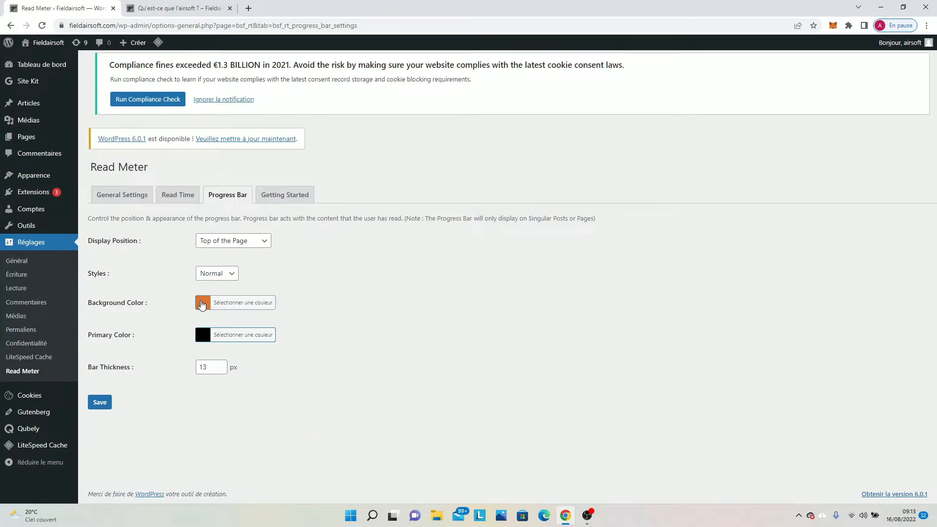
pyautogui.click(201, 304)
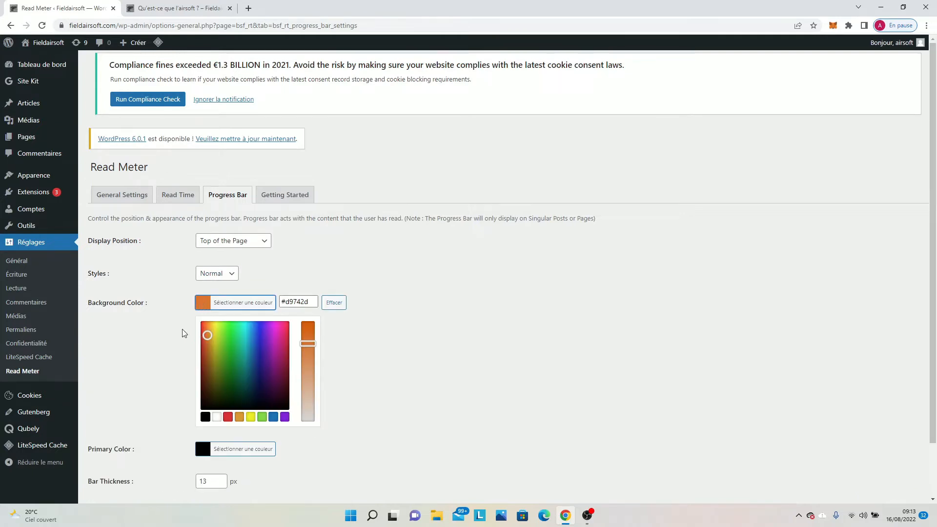
pyautogui.click(160, 360)
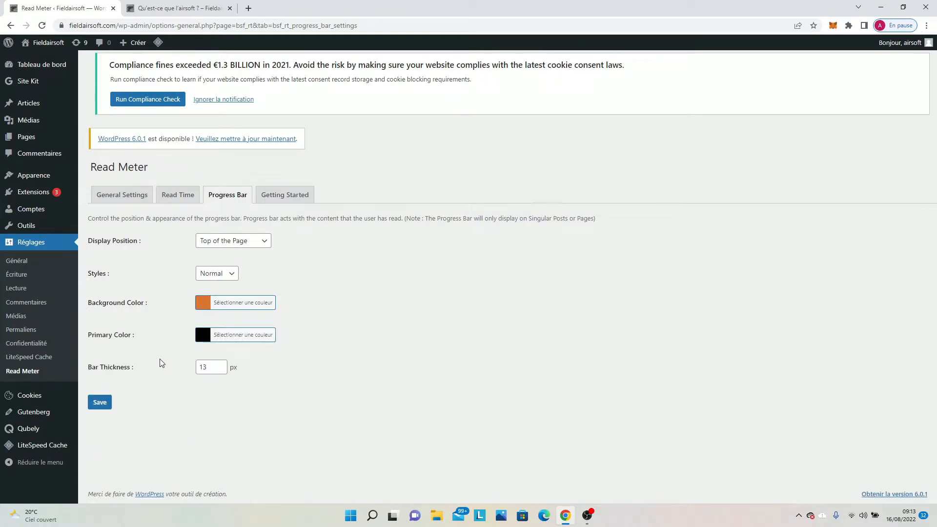
# Set the progress bar's thickness to 21 px, save, and reload the airsoft article to check it.
pyautogui.click(223, 364)
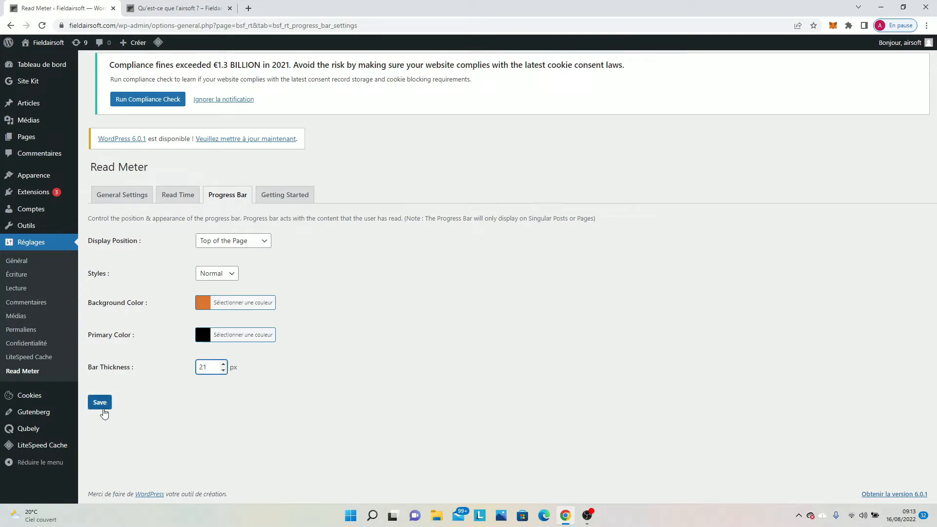
pyautogui.click(100, 402)
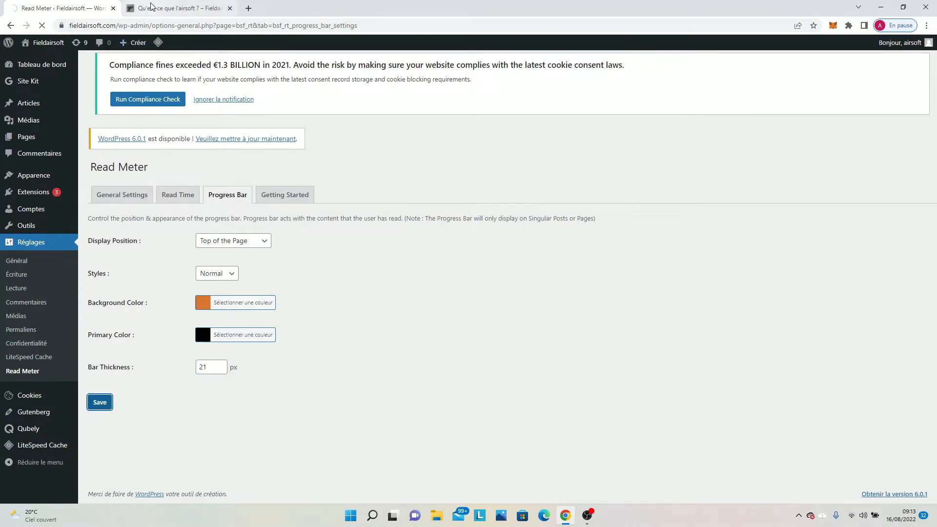
pyautogui.click(150, 6)
pyautogui.click(43, 26)
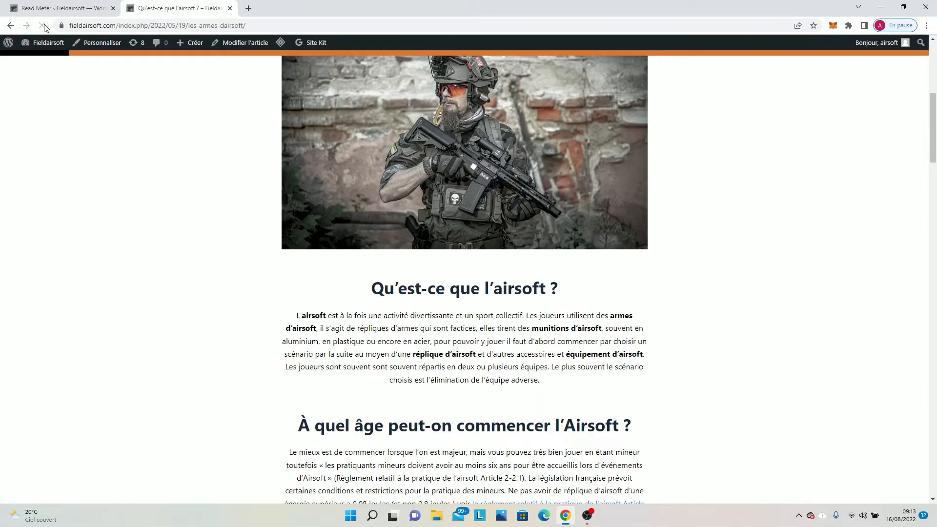
pyautogui.click(42, 25)
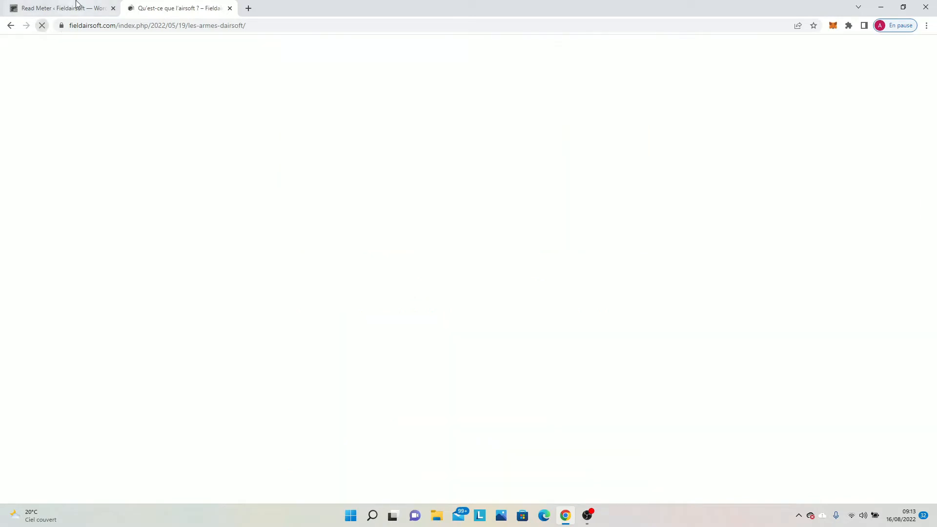
# Set the Read Meter progress bar's thickness to 15 px and save the settings.
pyautogui.click(62, 8)
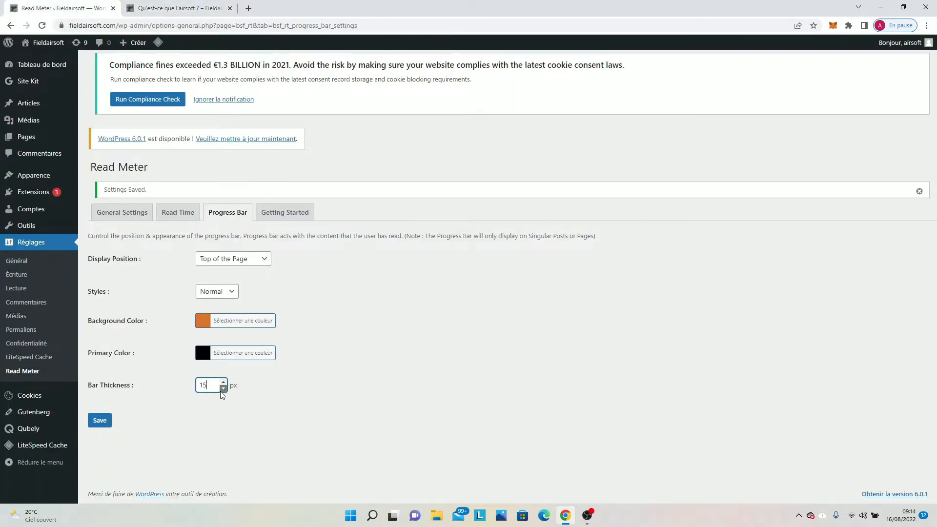
pyautogui.click(103, 423)
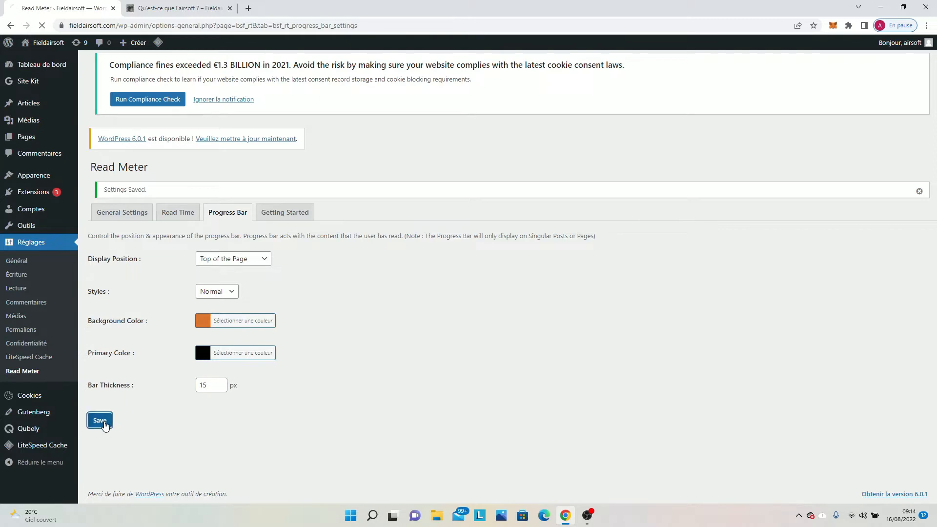
# View Read Meter's Getting Started instructions, and examine how the progress bar behaves through the length of the airsoft article.
pyautogui.click(270, 212)
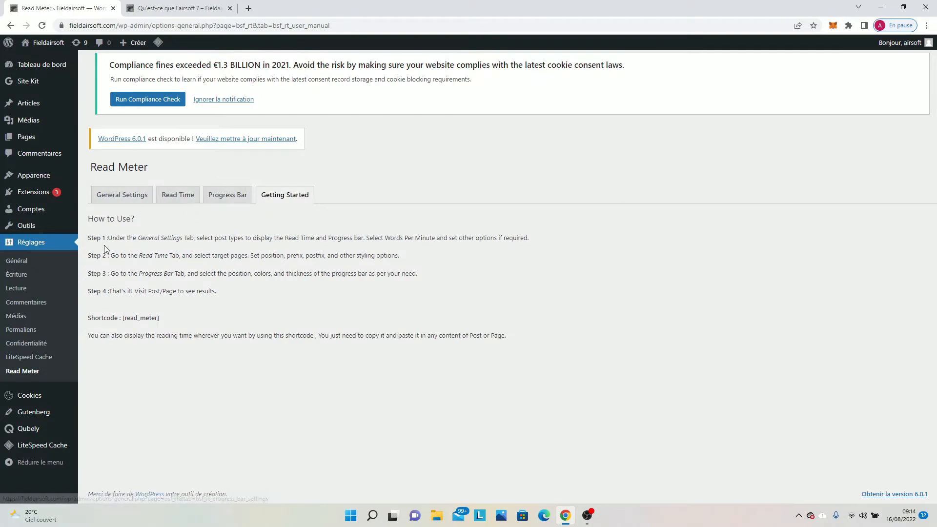
pyautogui.click(166, 8)
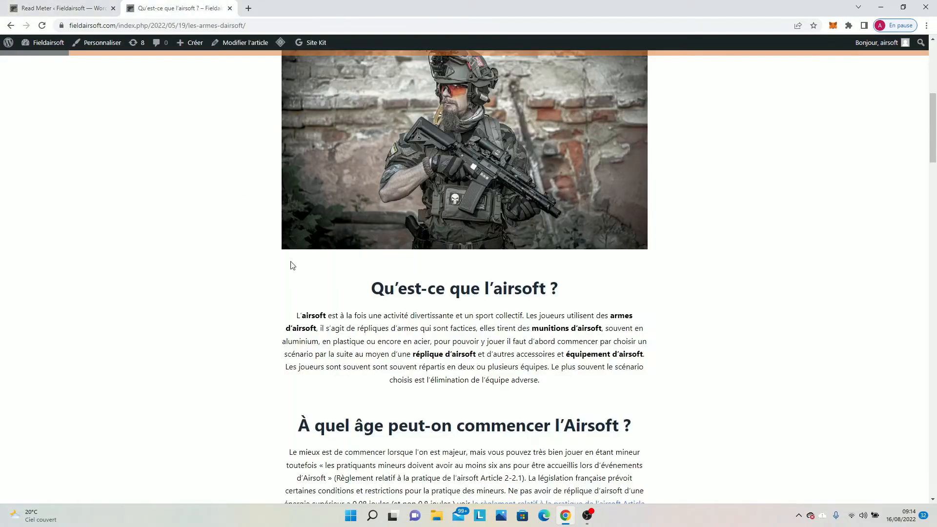
pyautogui.scroll(-2, 107, 252)
pyautogui.scroll(-9, 109, 252)
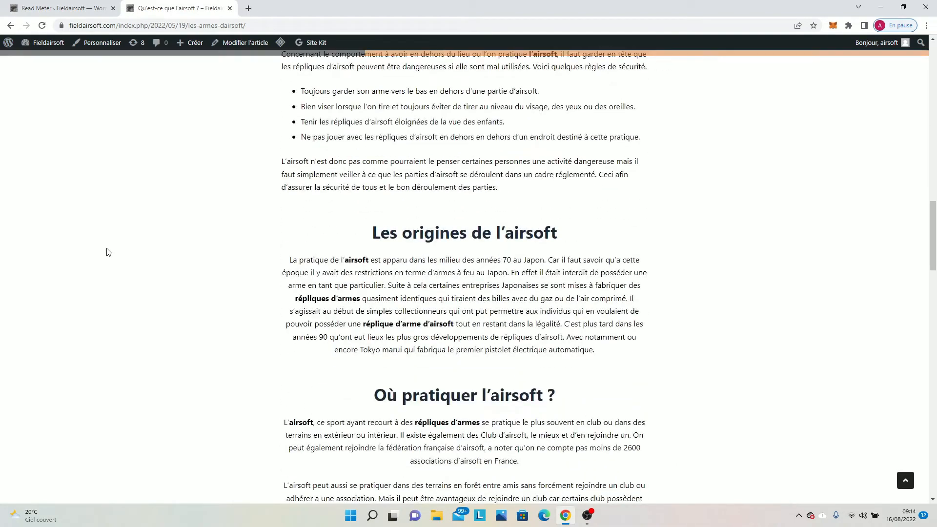
pyautogui.scroll(-14, 108, 252)
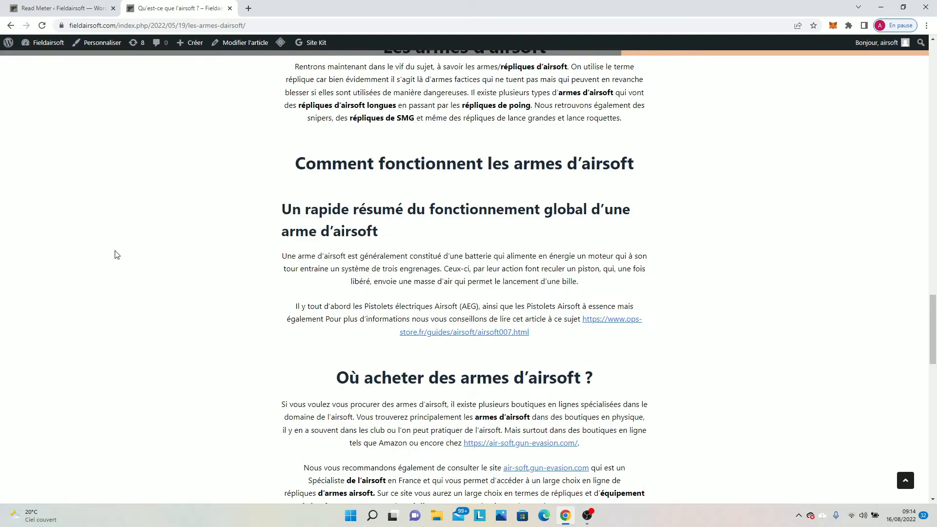
pyautogui.scroll(20, 118, 254)
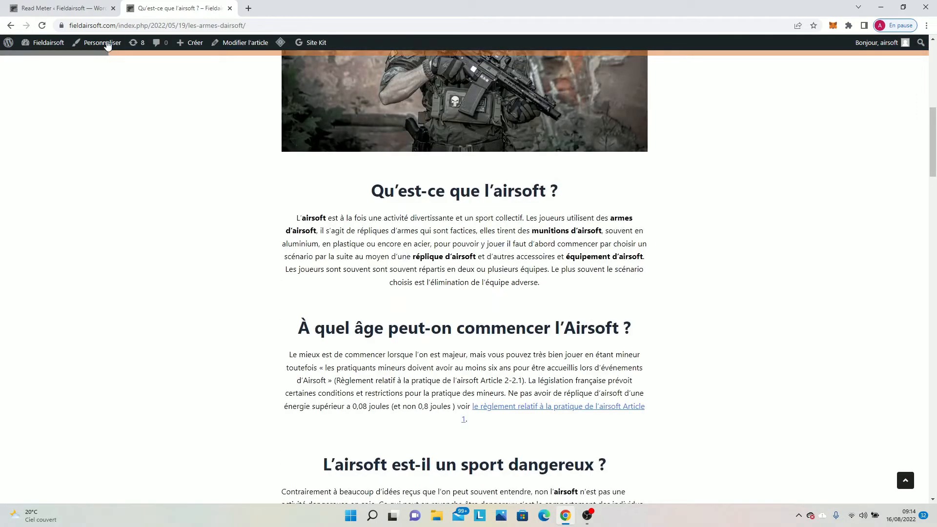
# Open the theme customization for the airsoft article, enable "Retour haut de page" in the general options, and check it in the preview.
pyautogui.click(107, 43)
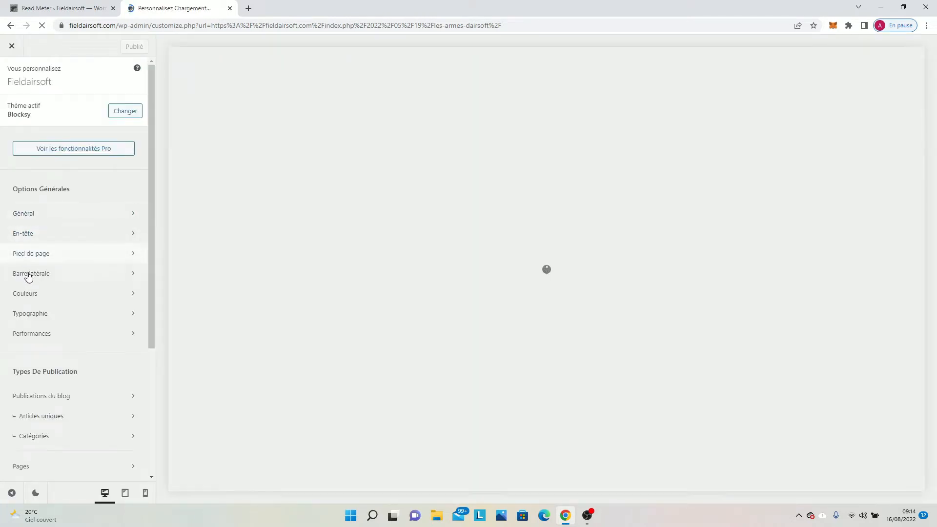
pyautogui.scroll(-3, 31, 290)
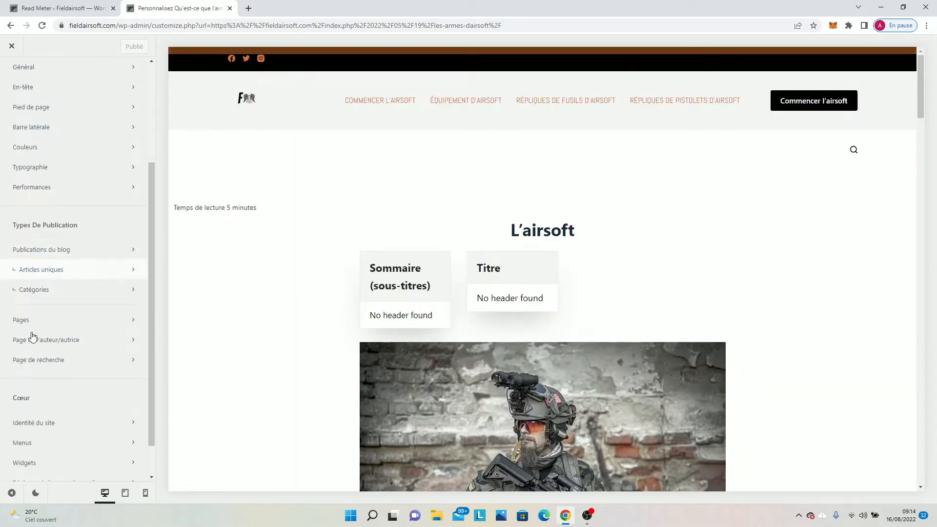
pyautogui.scroll(-1, 35, 352)
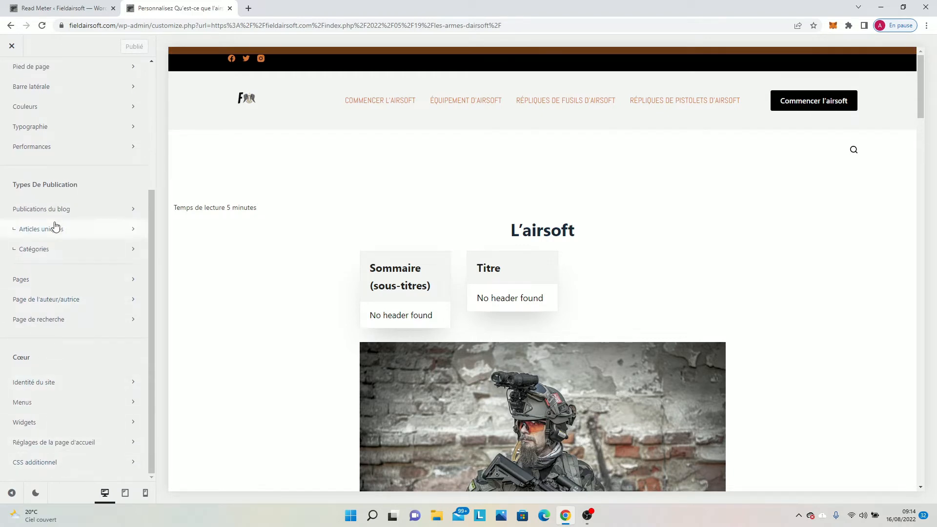
pyautogui.scroll(1, 48, 195)
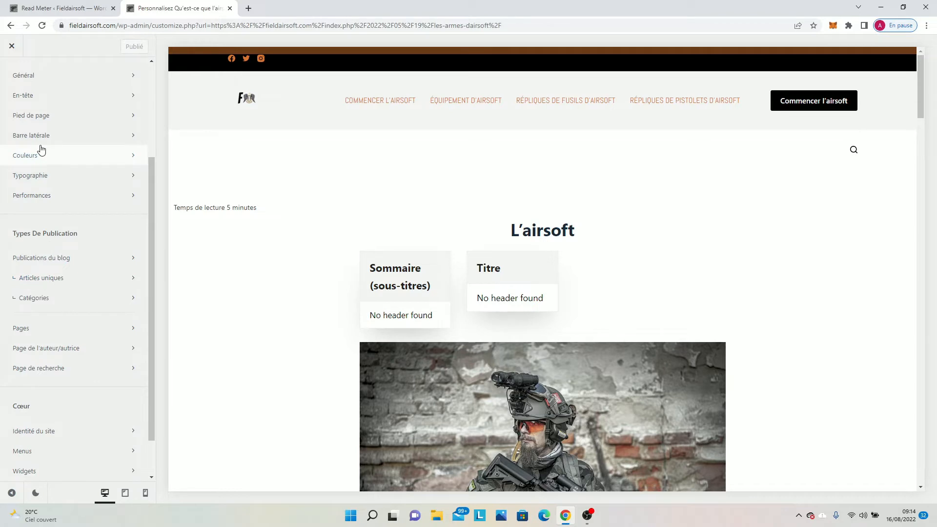
pyautogui.click(56, 78)
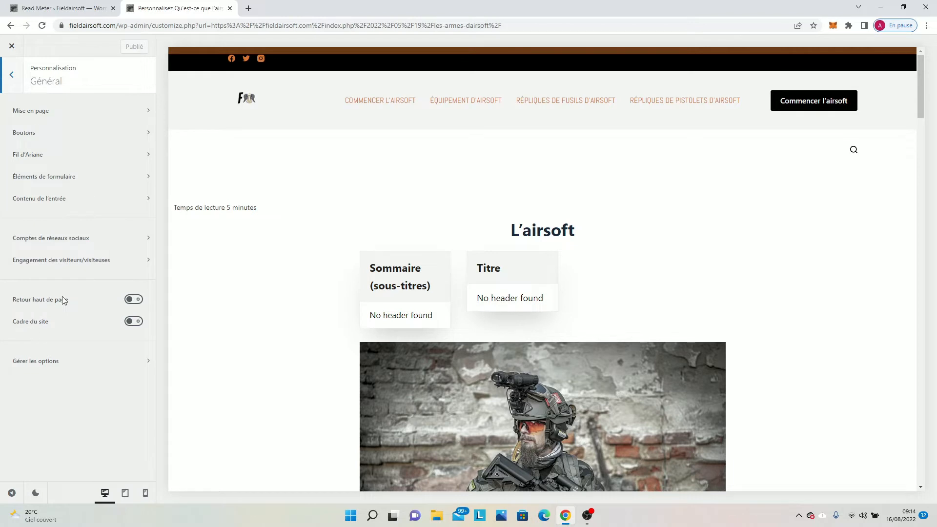
pyautogui.click(130, 299)
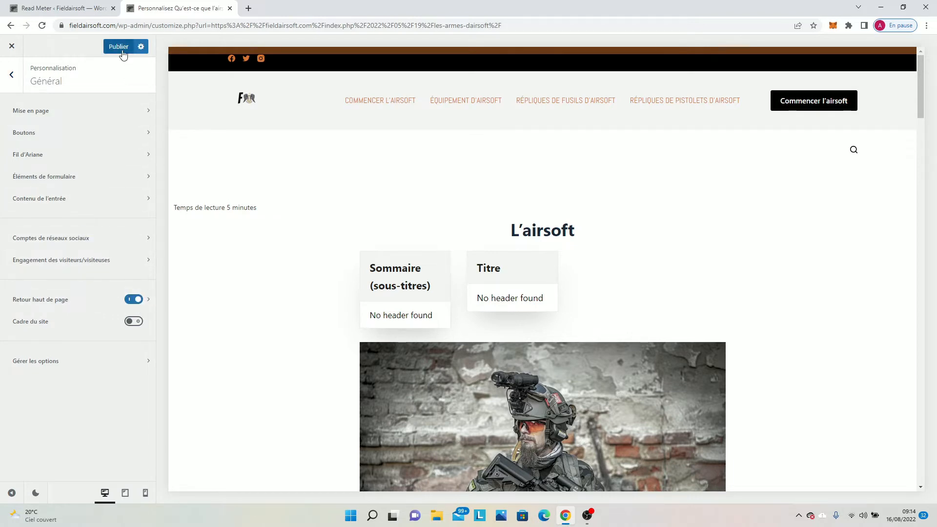
pyautogui.scroll(-20, 654, 313)
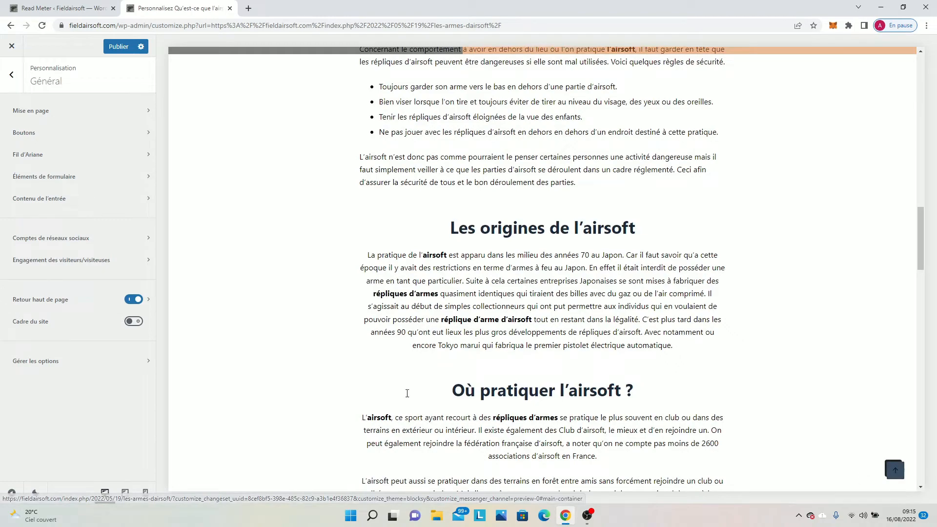
# Enable "Cadre du site" in the general options and set the frame color to black (#000000).
pyautogui.click(132, 322)
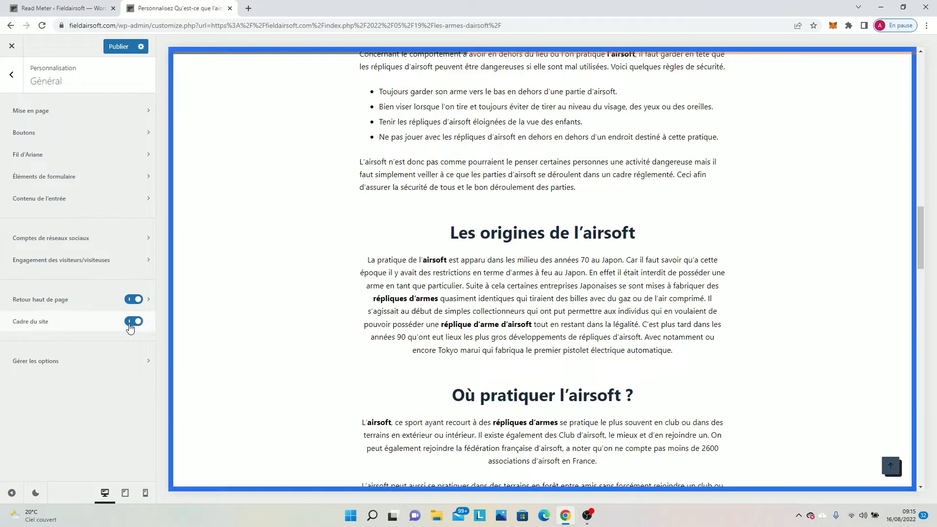
pyautogui.scroll(15, 372, 367)
pyautogui.scroll(8, 372, 365)
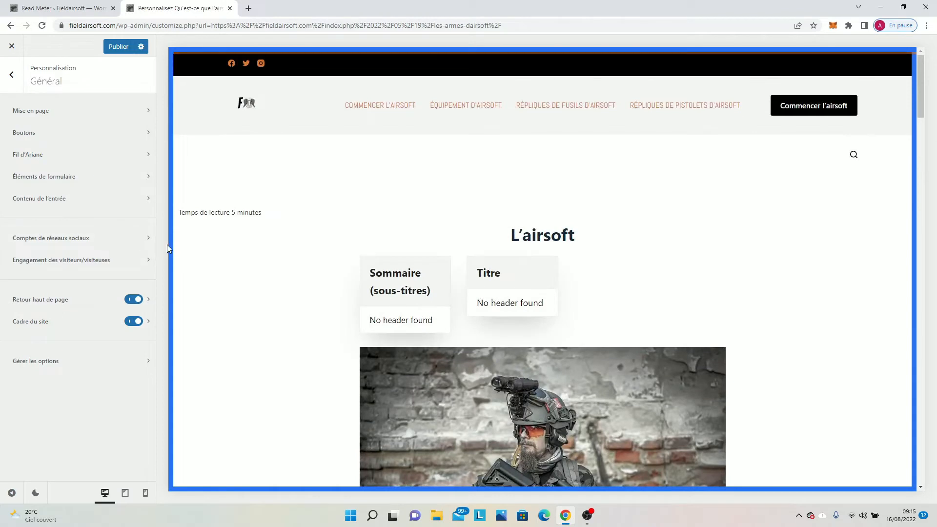
pyautogui.click(151, 316)
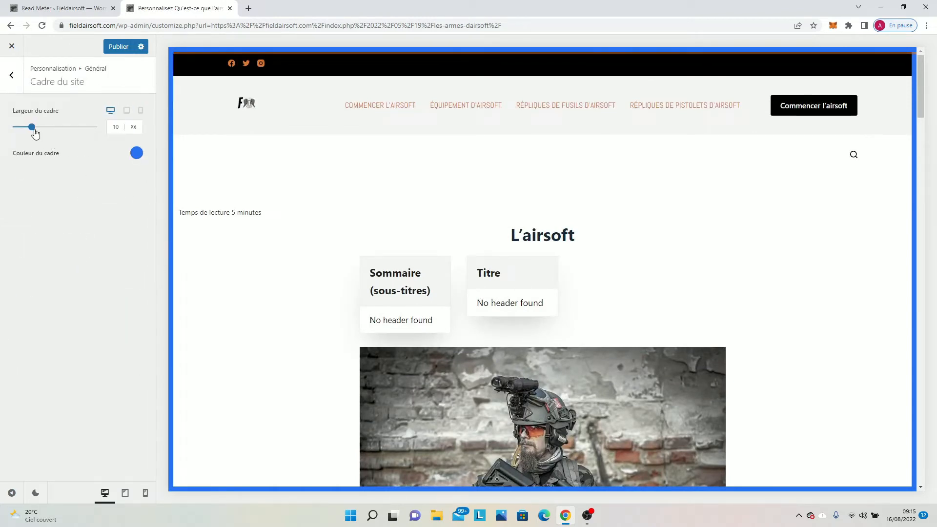
pyautogui.moveTo(32, 128)
pyautogui.mouseDown()
pyautogui.moveTo(86, 145)
pyautogui.moveTo(32, 129)
pyautogui.mouseUp()
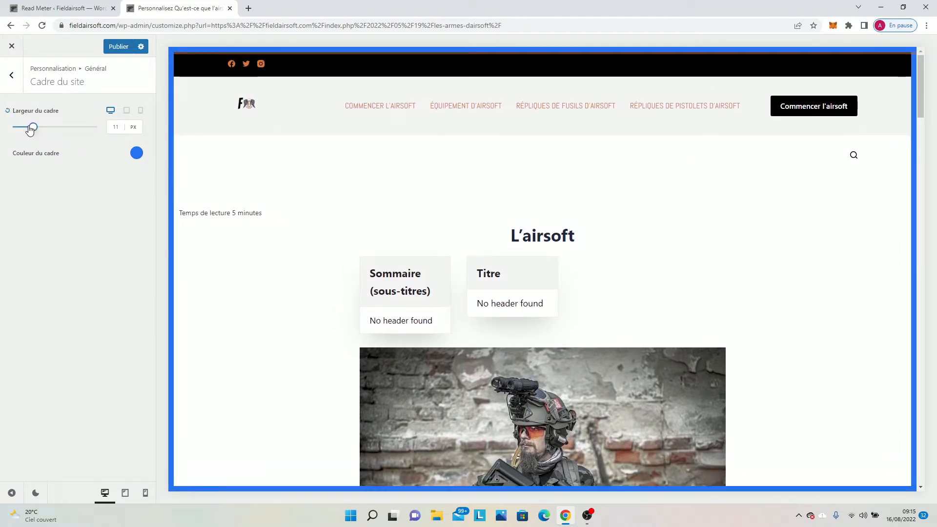
pyautogui.click(137, 153)
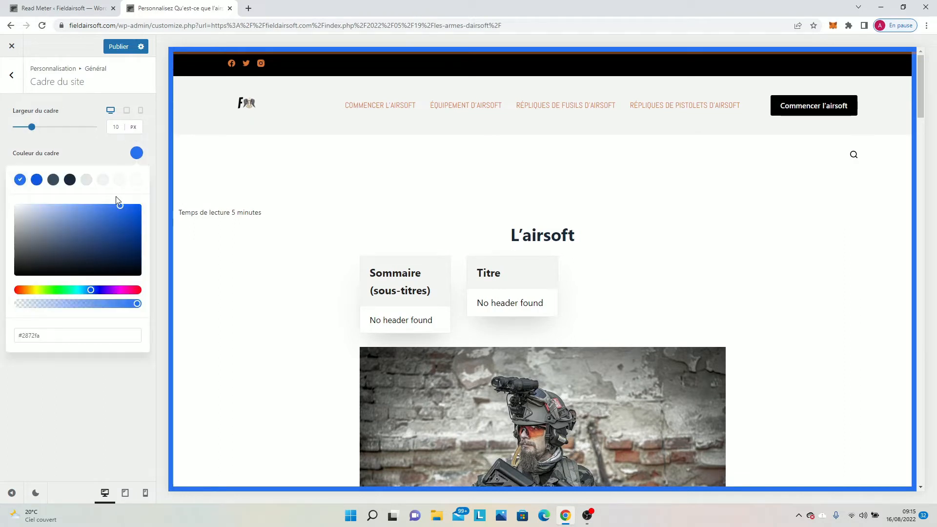
pyautogui.moveTo(49, 274)
pyautogui.mouseDown()
pyautogui.moveTo(1, 278)
pyautogui.moveTo(2, 288)
pyautogui.mouseUp()
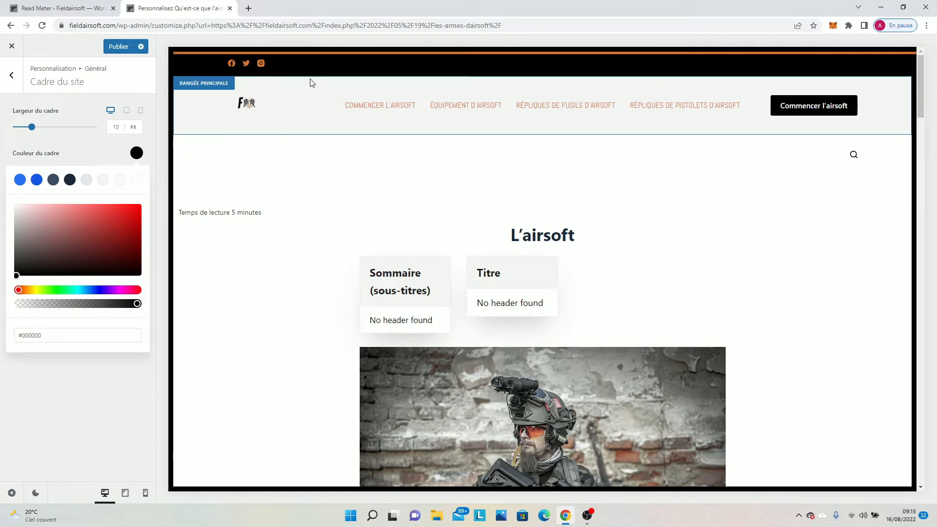
# Preview the site frame on the "Commencer l'airsoft" category page and publish the customizations.
pyautogui.click(380, 108)
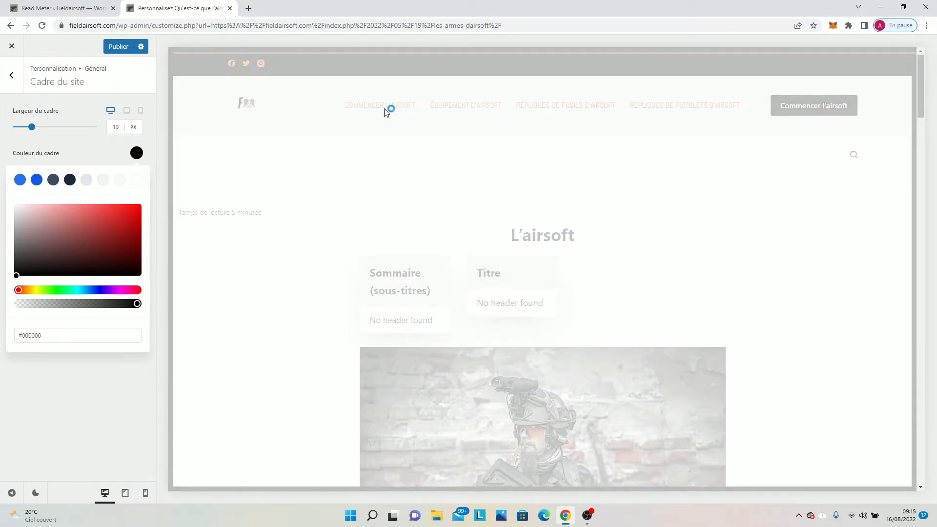
pyautogui.scroll(-5, 390, 147)
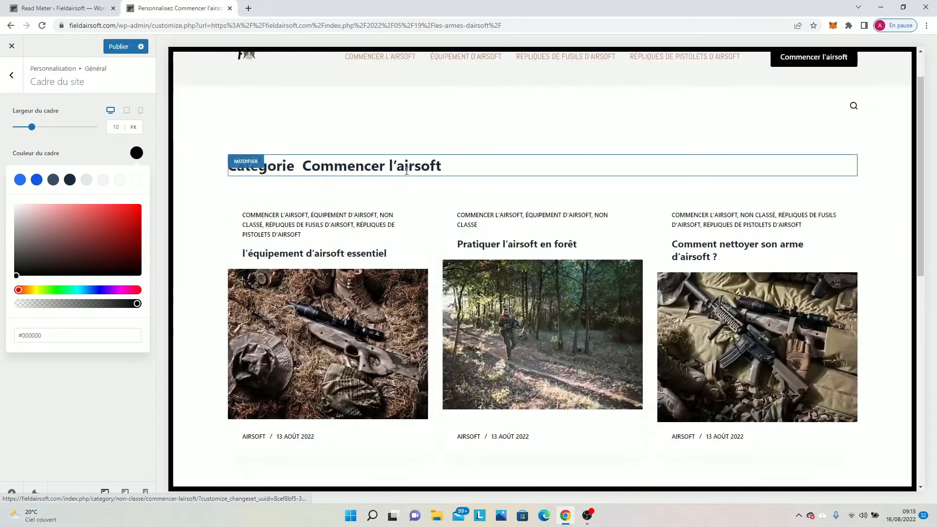
pyautogui.scroll(-5, 406, 174)
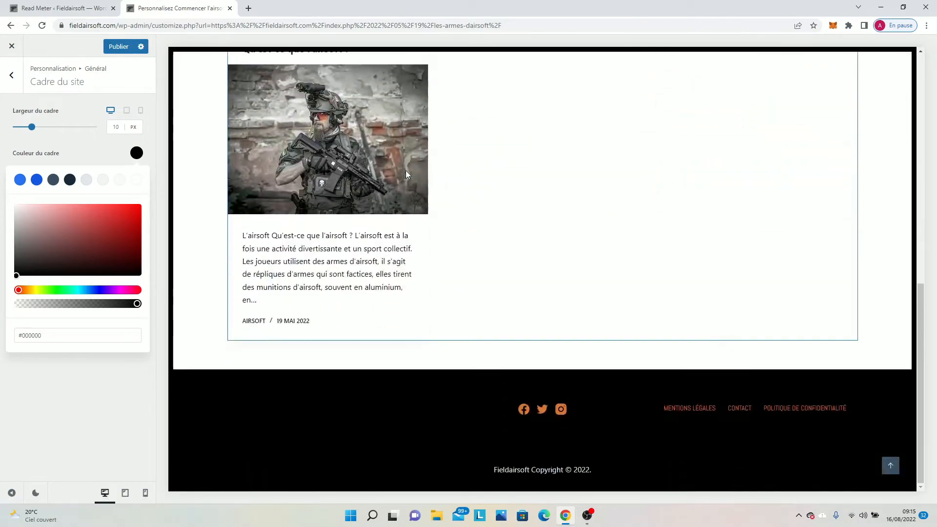
pyautogui.scroll(10, 519, 307)
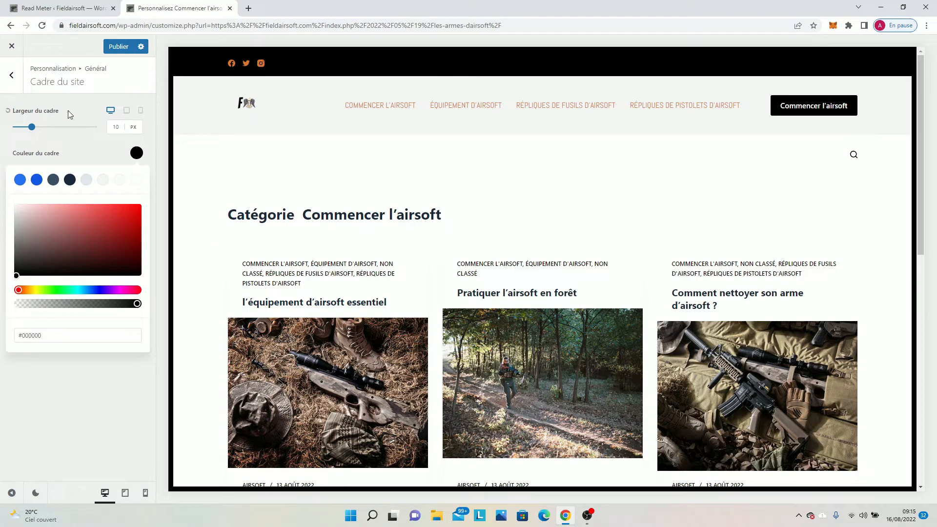
pyautogui.click(85, 105)
pyautogui.click(115, 46)
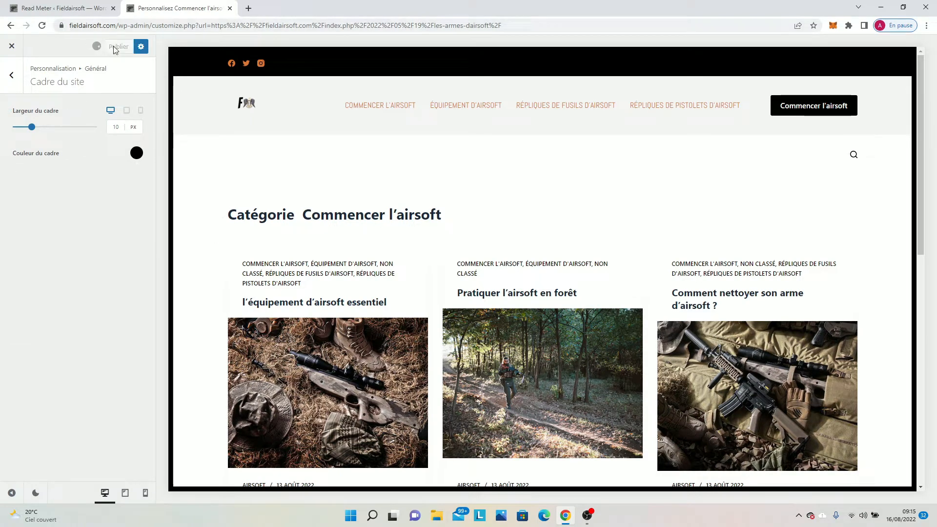
# Open the "Retour haut de page" options, try several icon types, and choose the thin upward chevron for the button.
pyautogui.click(4, 86)
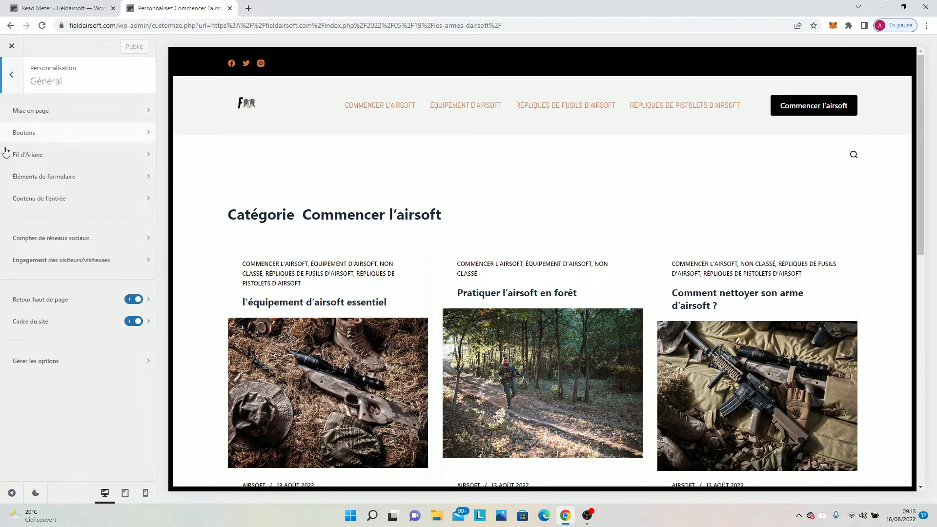
pyautogui.click(143, 306)
pyautogui.scroll(-10, 537, 356)
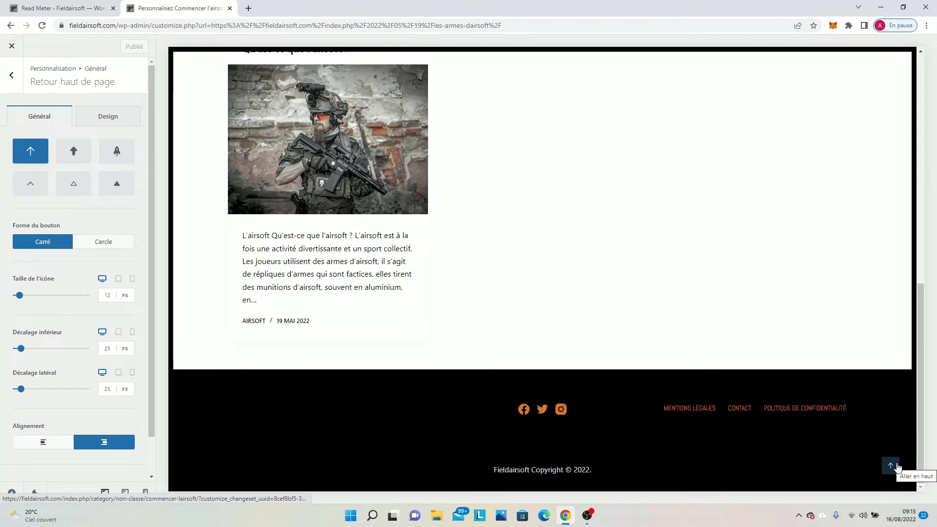
pyautogui.click(66, 154)
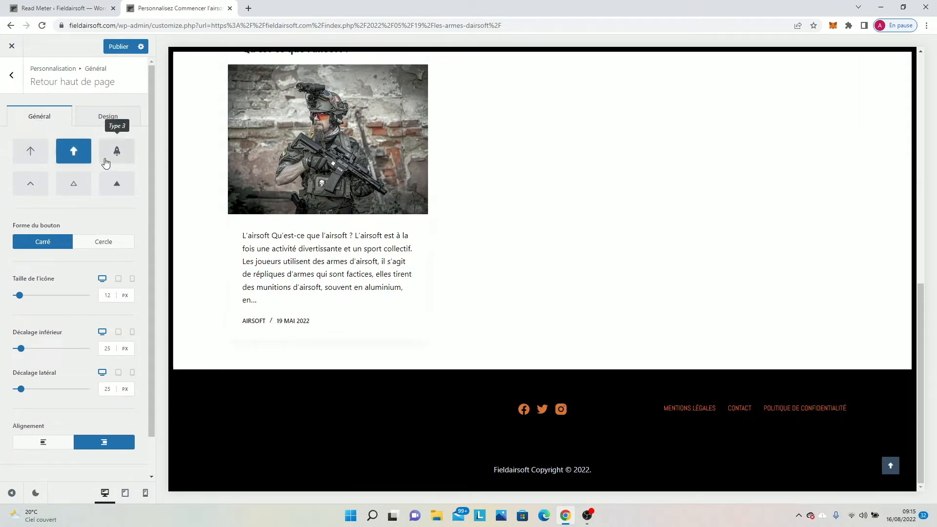
pyautogui.click(105, 162)
pyautogui.click(116, 189)
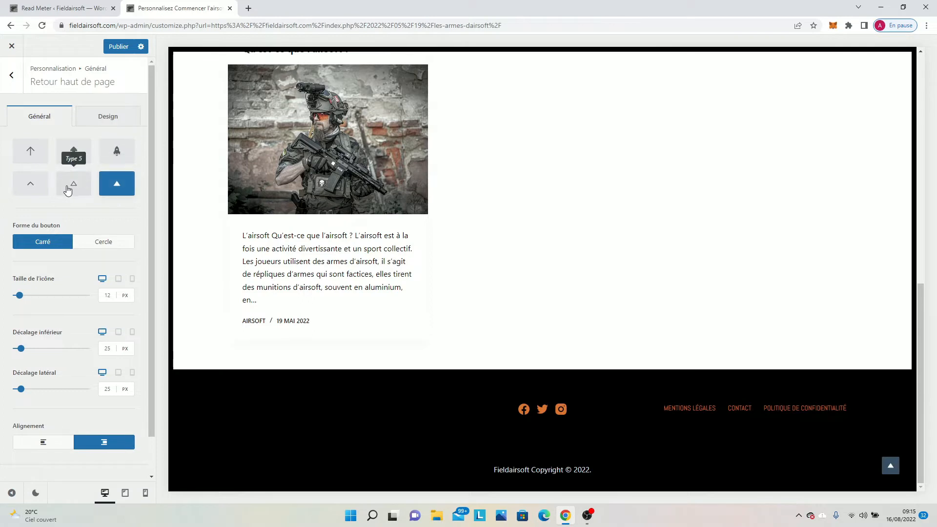
pyautogui.click(67, 190)
pyautogui.click(32, 187)
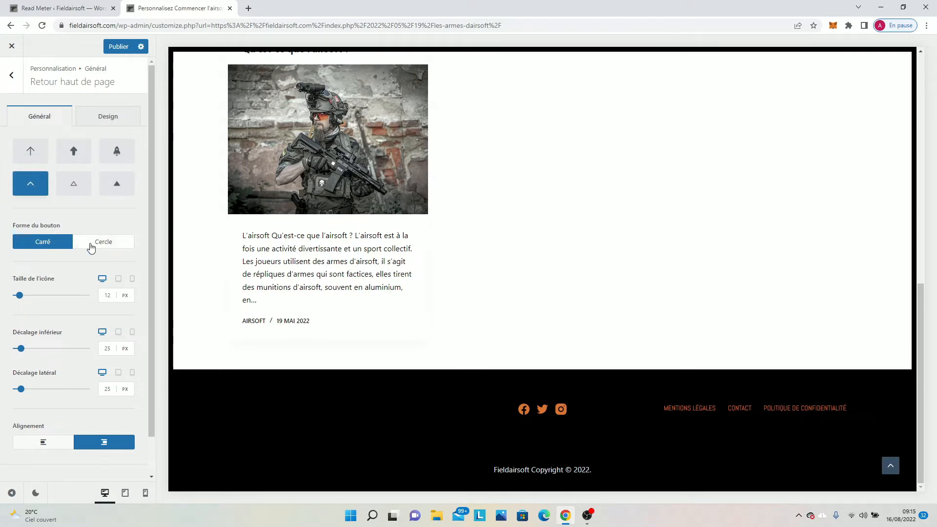
# Compare the Cercle and Carré shapes for the back-to-top button, keep Carré, and set the icon size to 15 px.
pyautogui.click(91, 247)
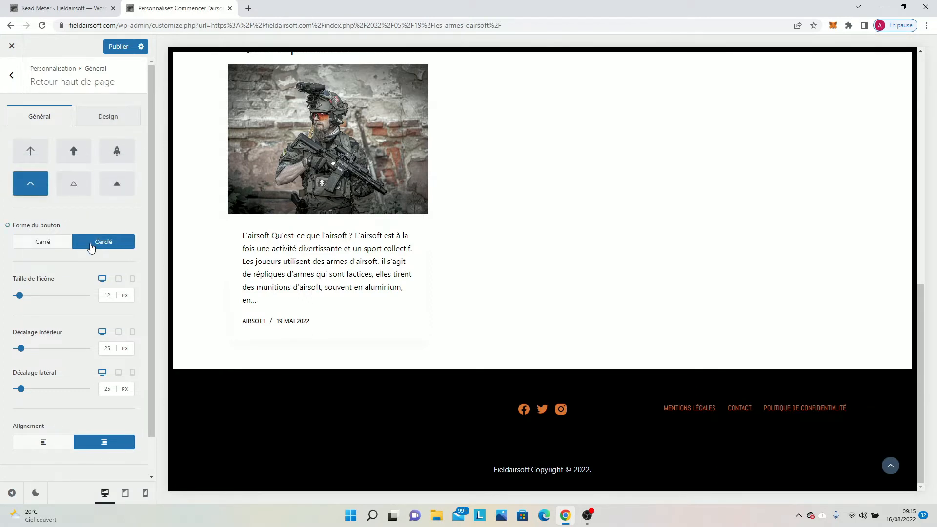
pyautogui.click(51, 242)
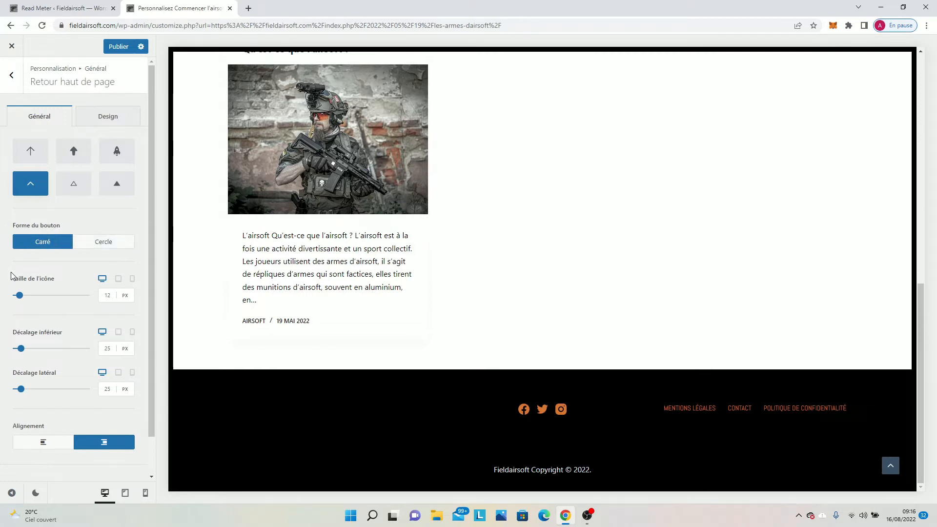
pyautogui.moveTo(20, 297); pyautogui.dragTo(24, 299)
# Switch the preview to mobile size and check the category page's layout and back-to-top button.
pyautogui.click(145, 493)
pyautogui.scroll(-10, 558, 340)
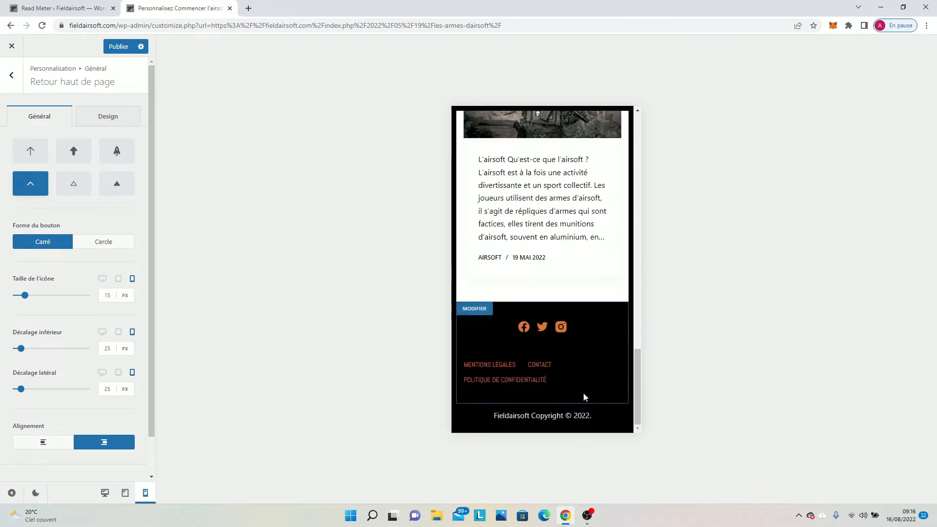
pyautogui.scroll(10, 591, 359)
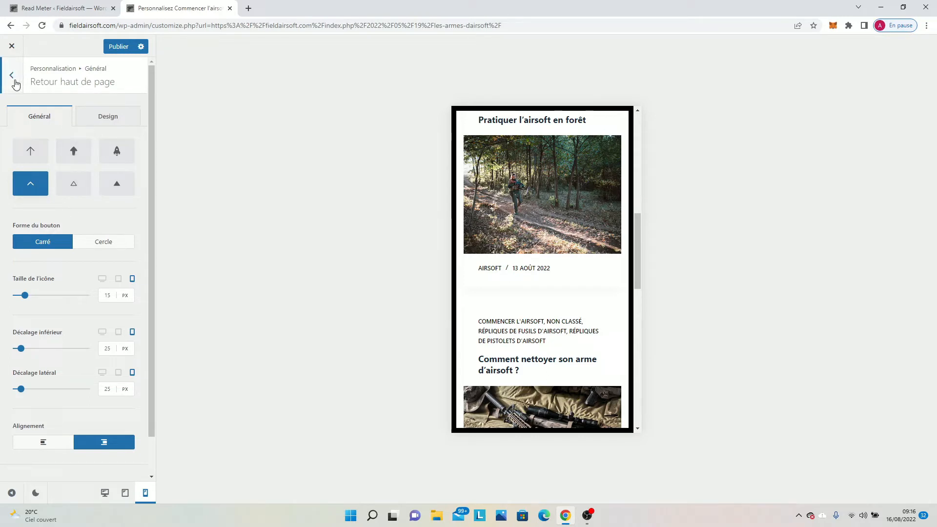
# Switch the preview back to desktop size and test the back-to-top button on the category page.
pyautogui.click(105, 127)
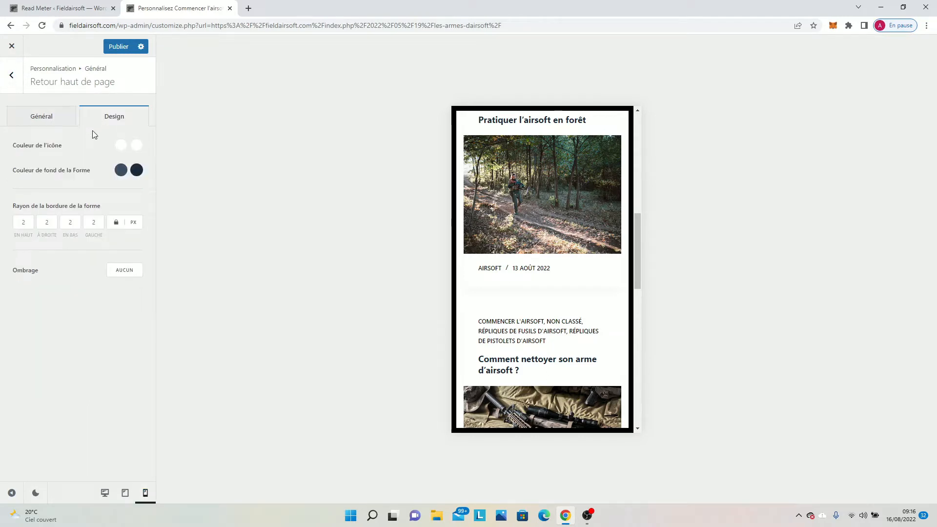
pyautogui.click(12, 78)
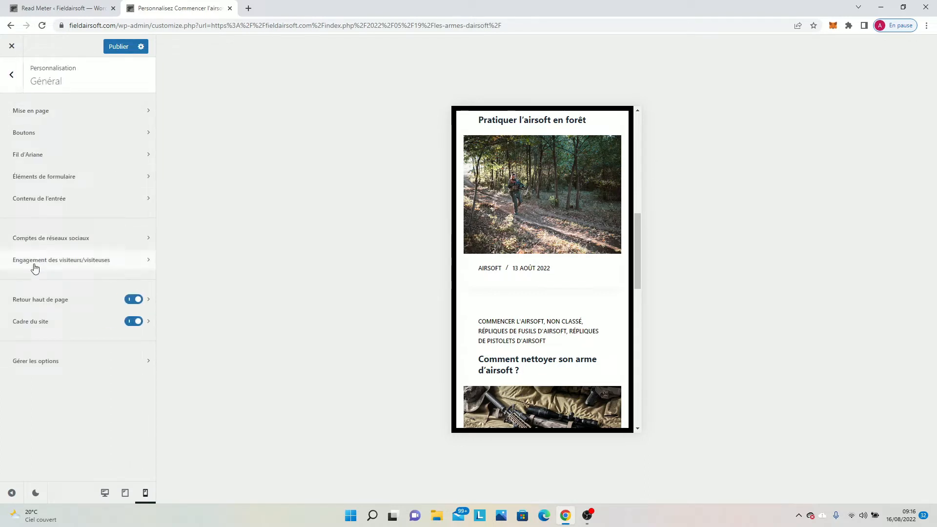
pyautogui.click(149, 300)
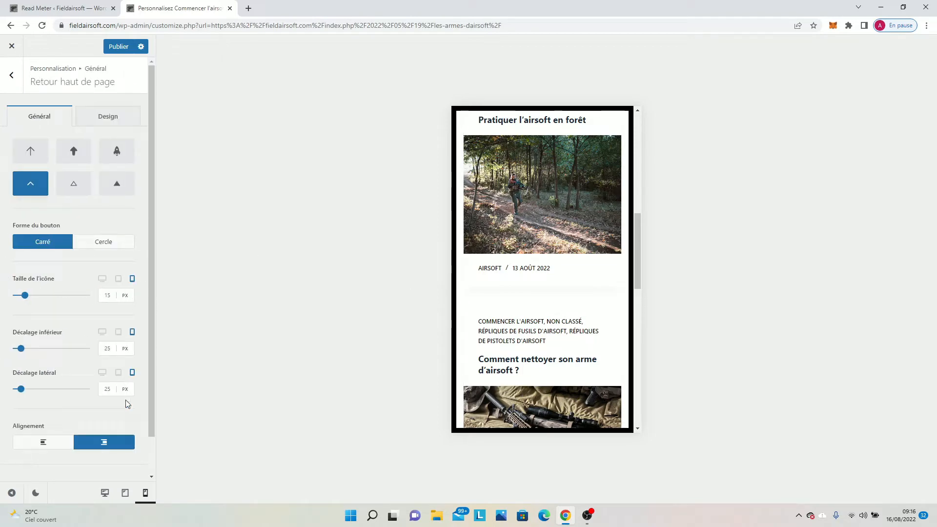
pyautogui.click(104, 496)
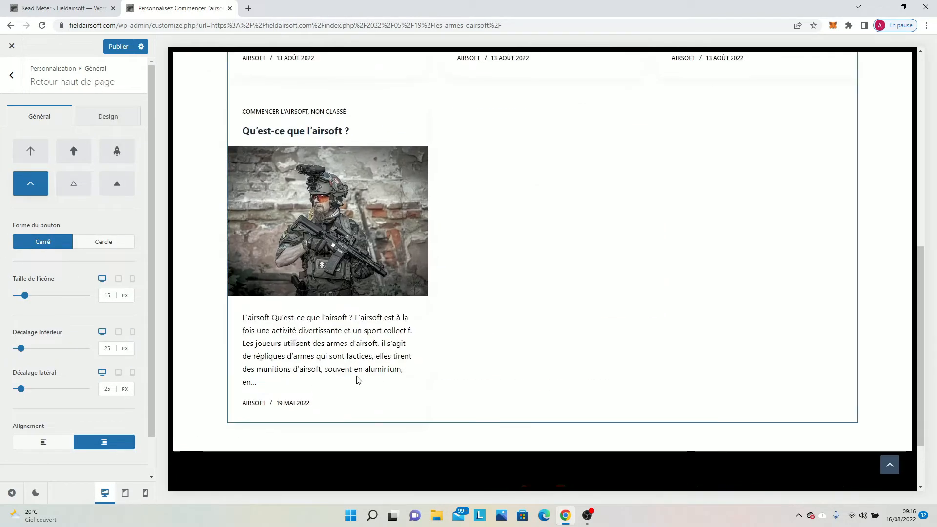
pyautogui.scroll(-2, 650, 443)
pyautogui.scroll(-5, 803, 424)
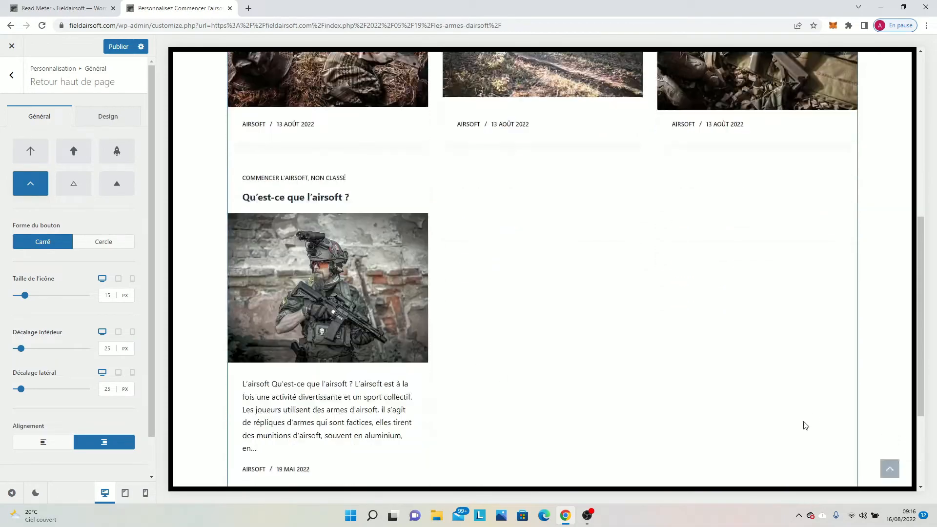
pyautogui.click(888, 469)
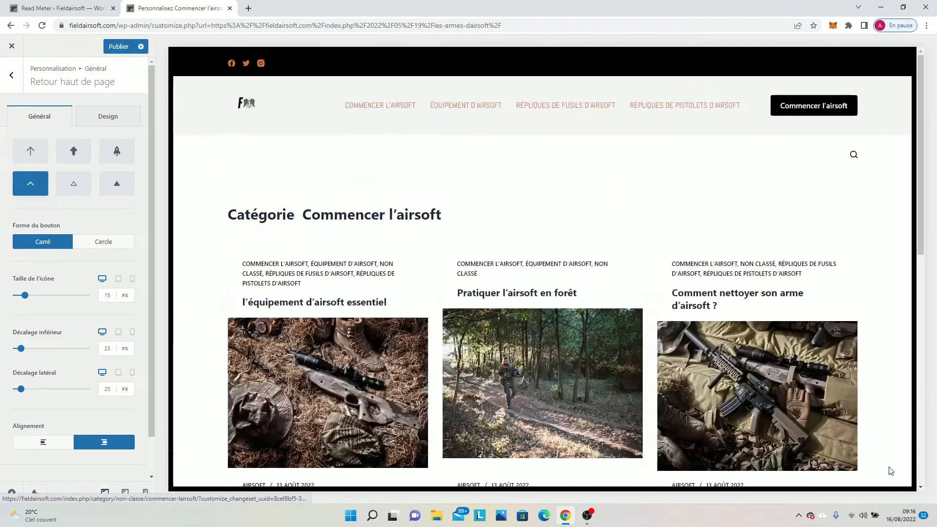
# Open the "Qu'est-ce que l'airsoft ?" article in the preview and test the back-to-top button from near its end.
pyautogui.scroll(-5, 346, 369)
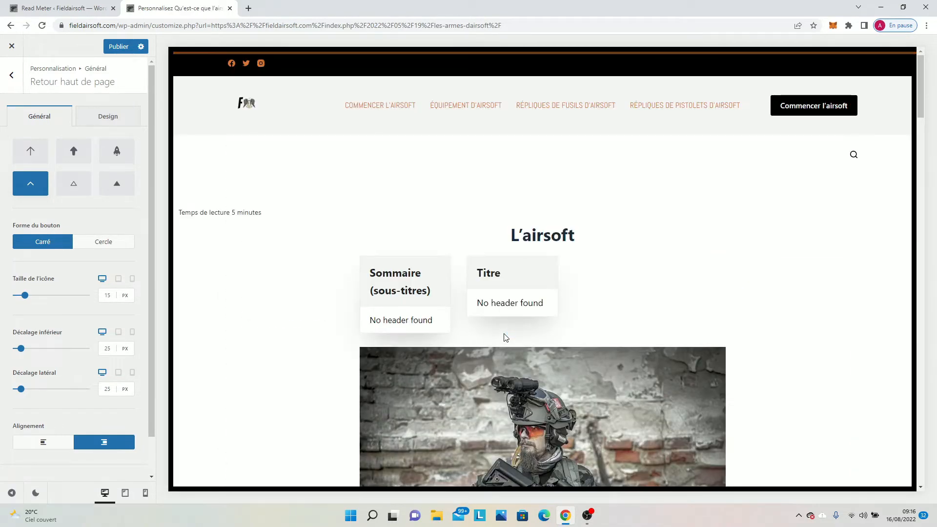
pyautogui.scroll(-6, 505, 336)
pyautogui.scroll(-20, 505, 335)
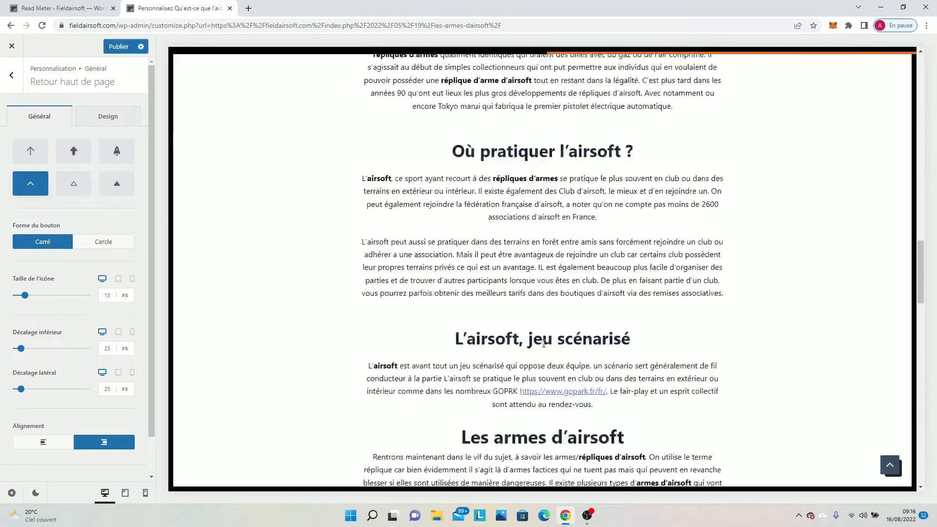
pyautogui.scroll(-12, 555, 351)
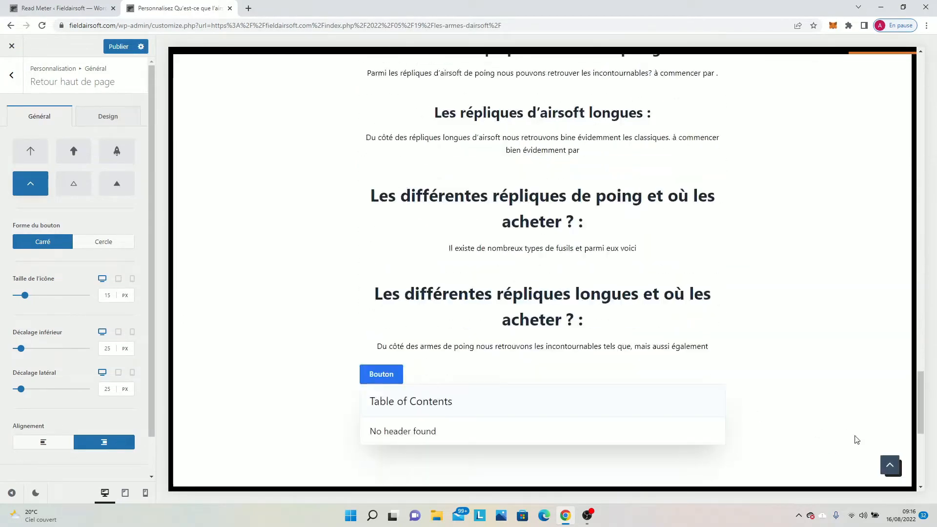
pyautogui.click(891, 464)
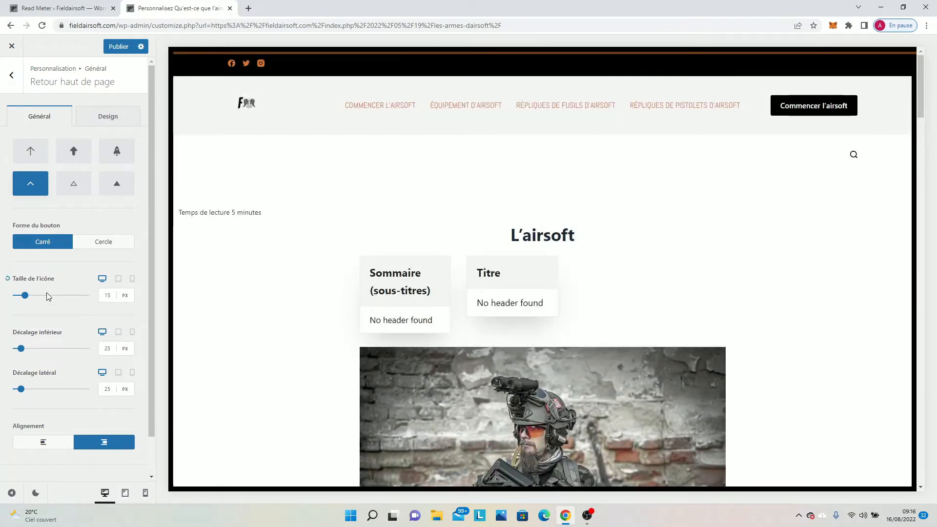
# Review the back-to-top button's design options and change its icon to the thick upward arrow, Type 2.
pyautogui.scroll(-1, 25, 296)
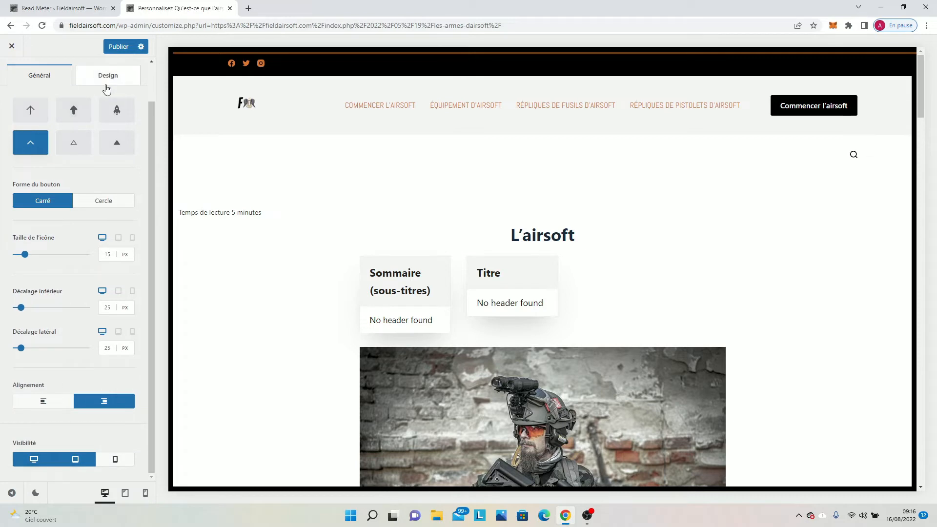
pyautogui.click(109, 87)
pyautogui.scroll(-1, 311, 243)
pyautogui.scroll(-8, 310, 243)
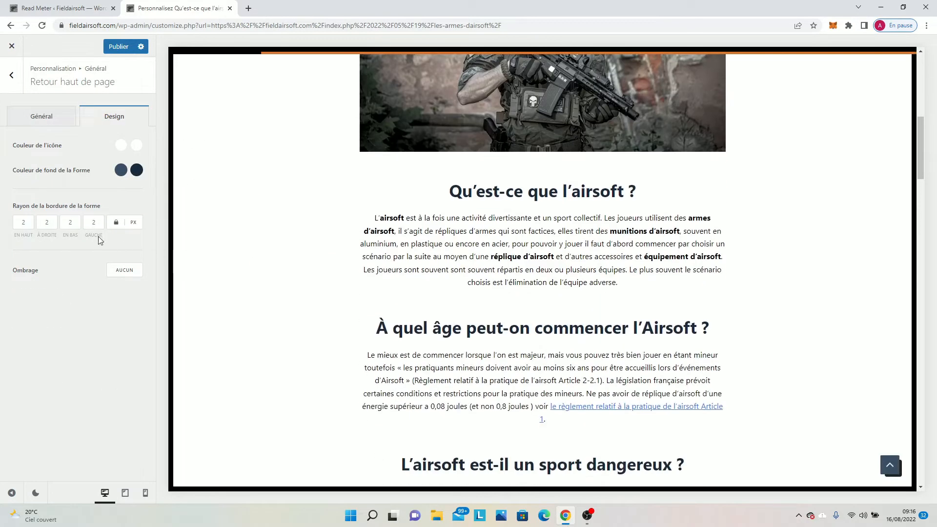
pyautogui.click(68, 118)
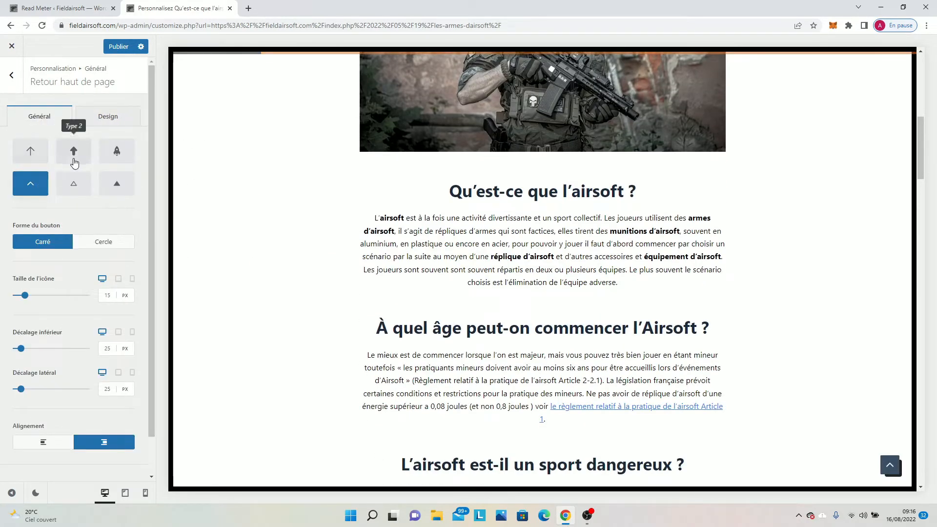
pyautogui.click(74, 153)
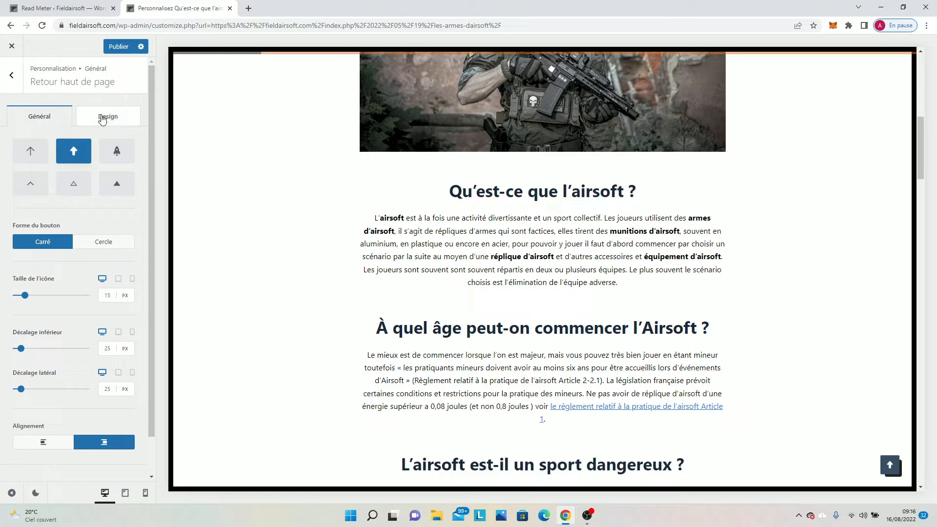
# Try left alignment for the back-to-top button and set it back to right alignment.
pyautogui.scroll(-2, 40, 371)
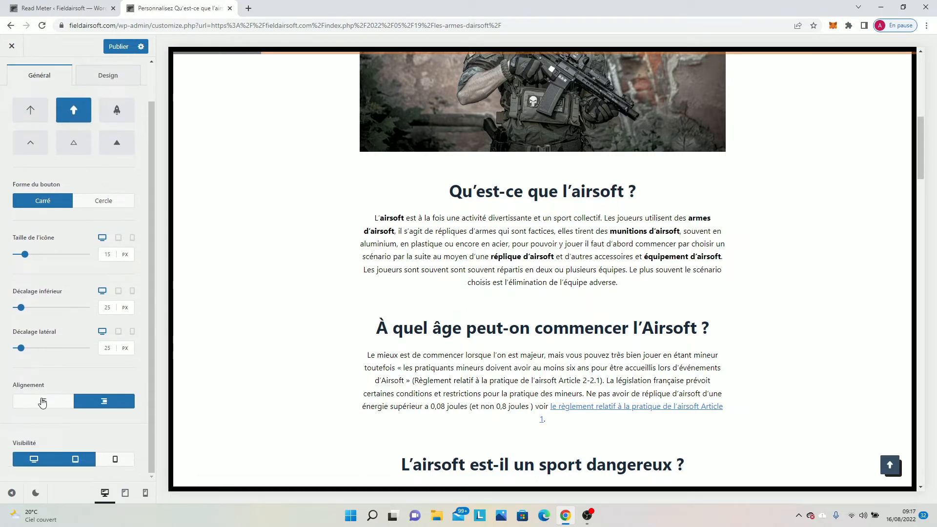
pyautogui.click(48, 410)
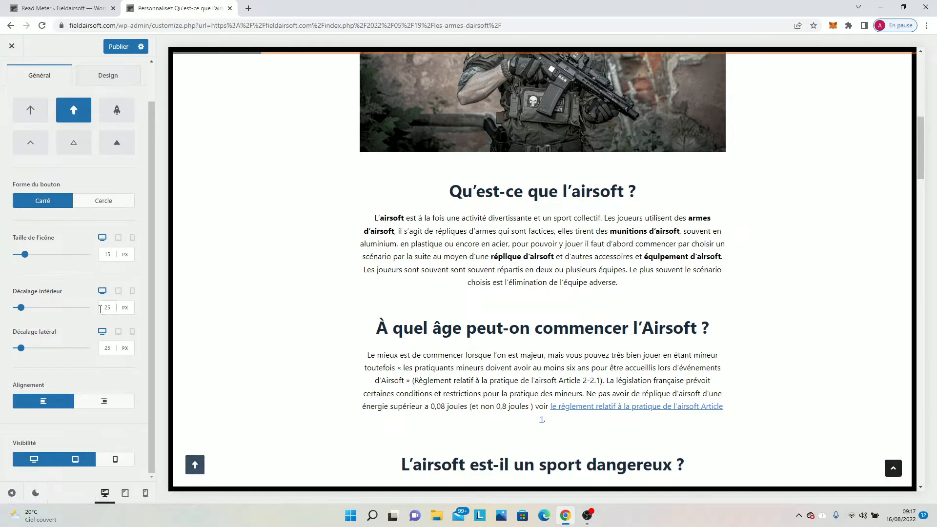
pyautogui.click(103, 403)
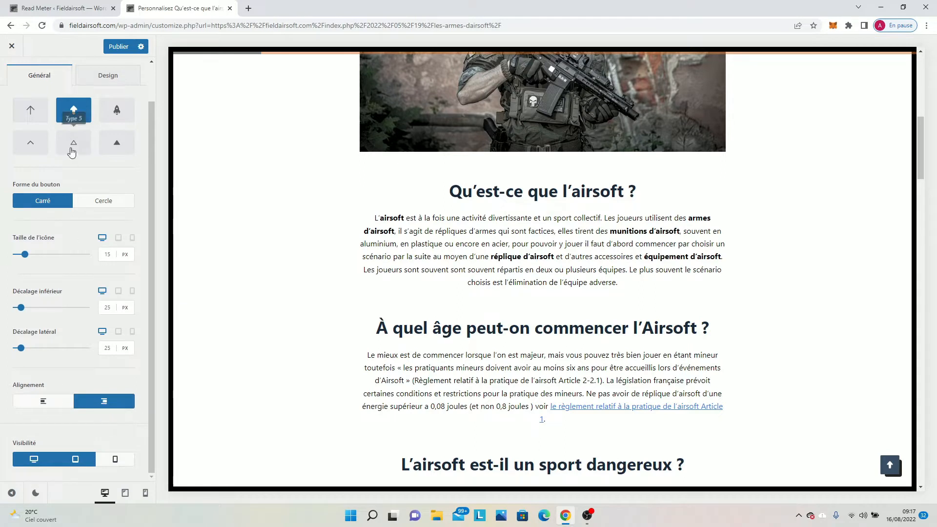
# Open the colour settings of the header's social network icons and copy their initial colour code #d9742d.
pyautogui.click(95, 76)
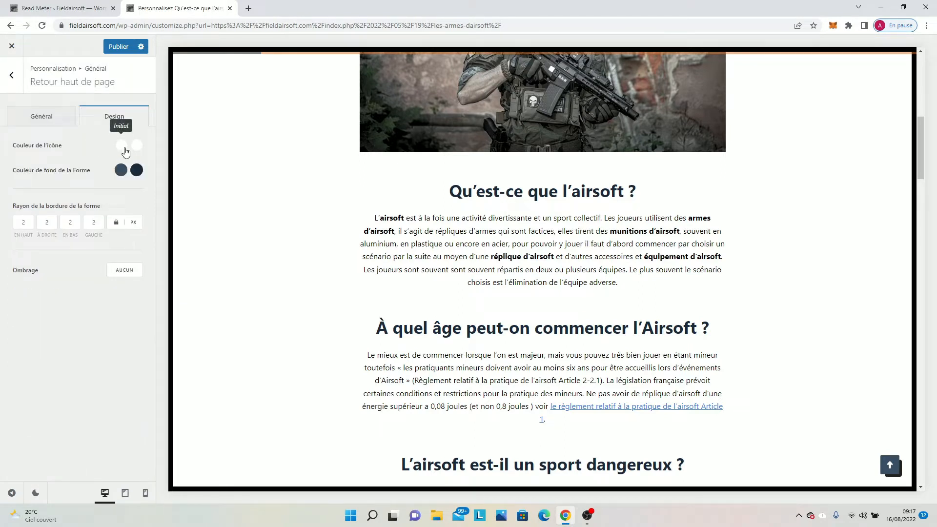
pyautogui.click(121, 146)
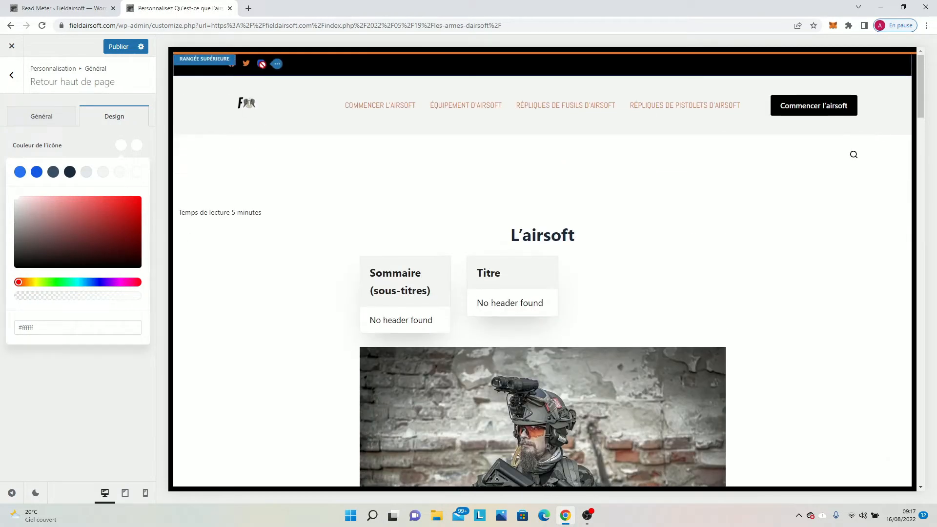
pyautogui.click(276, 67)
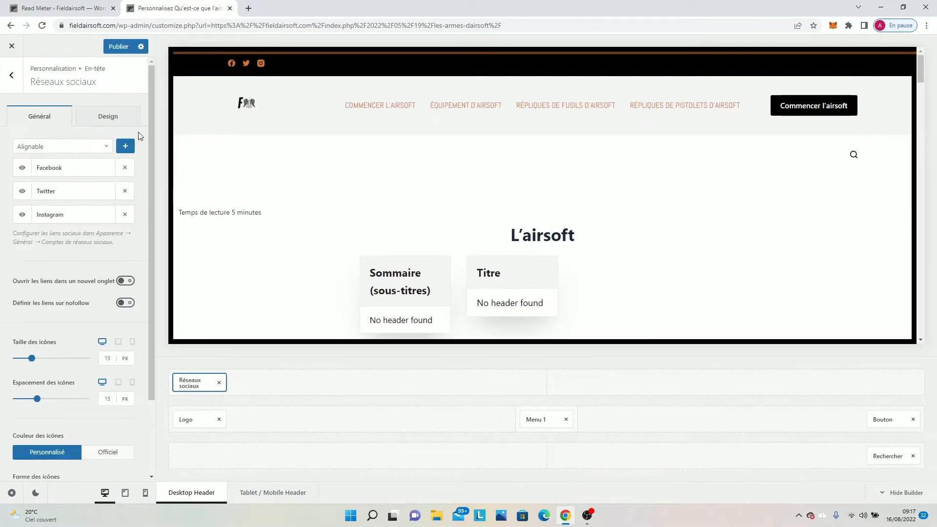
pyautogui.click(105, 116)
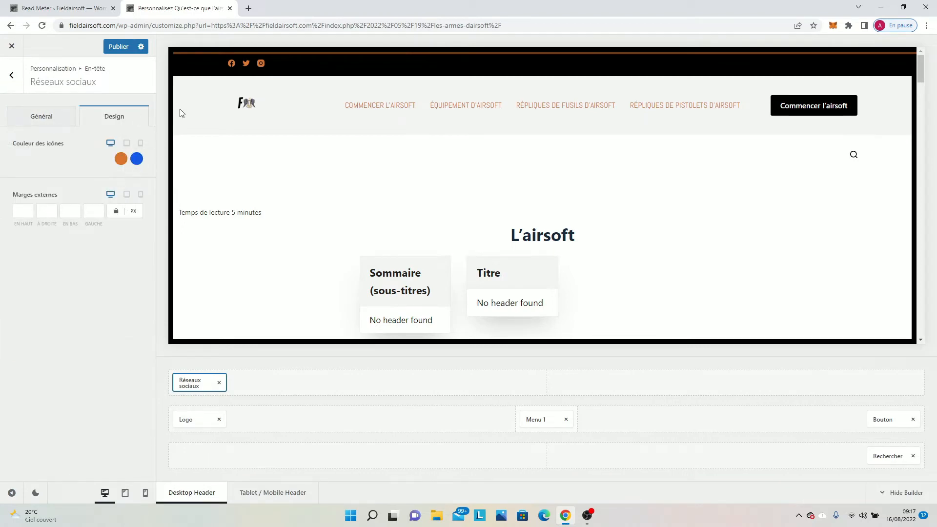
pyautogui.click(137, 159)
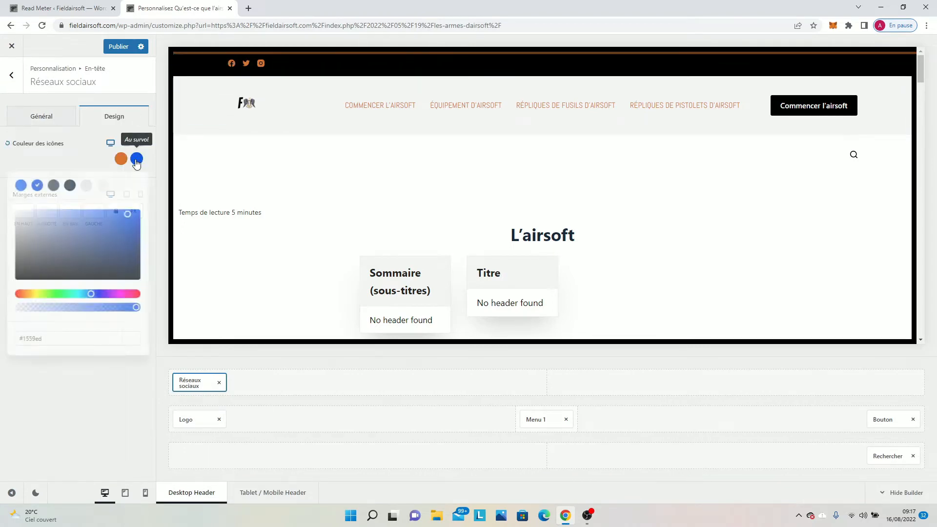
pyautogui.click(121, 159)
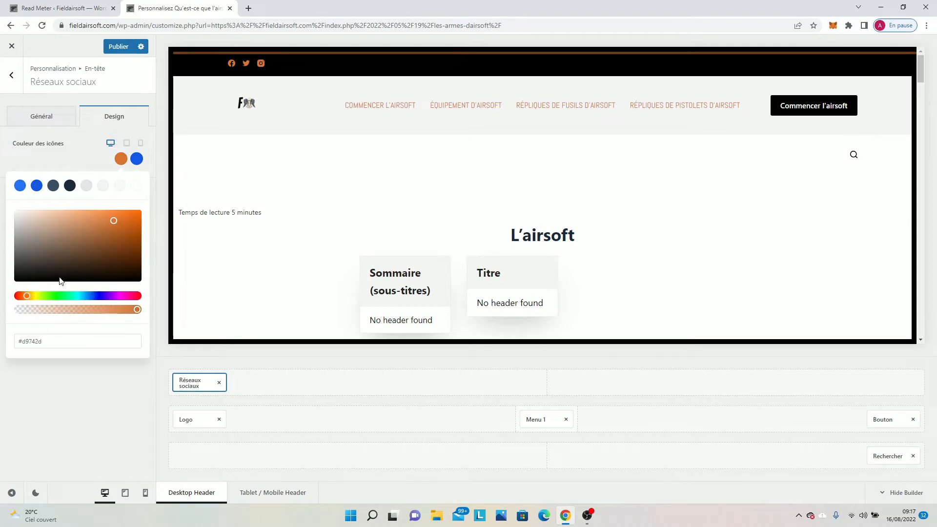
pyautogui.moveTo(64, 341); pyautogui.dragTo(3, 336)
pyautogui.hotkey('ctrl', 'c')
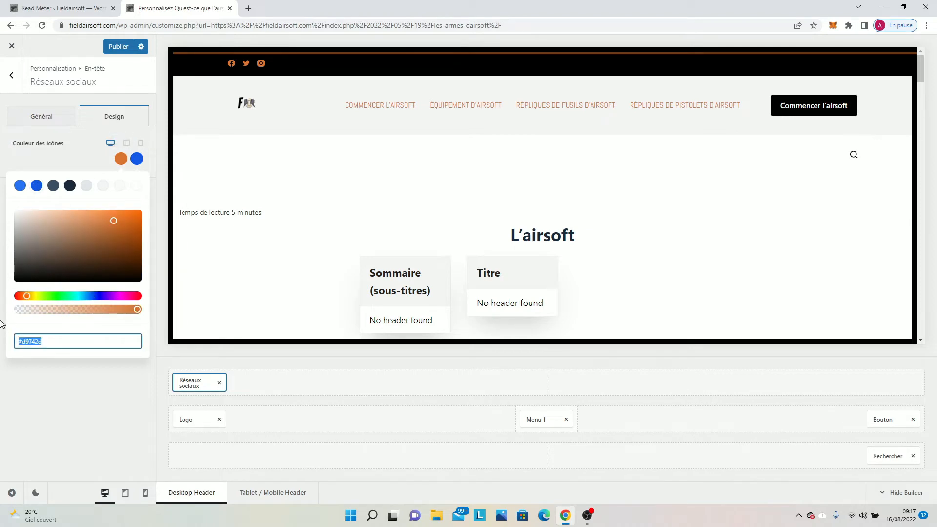
# Set the hover colour of the header's social network icons to #d9742d and publish the customizations.
pyautogui.click(136, 159)
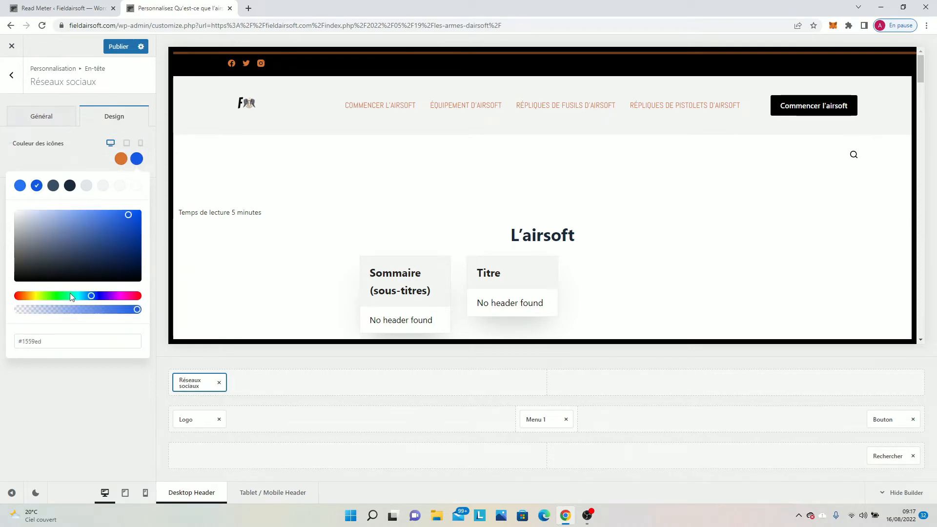
pyautogui.click(51, 335)
pyautogui.press('BackSpace')
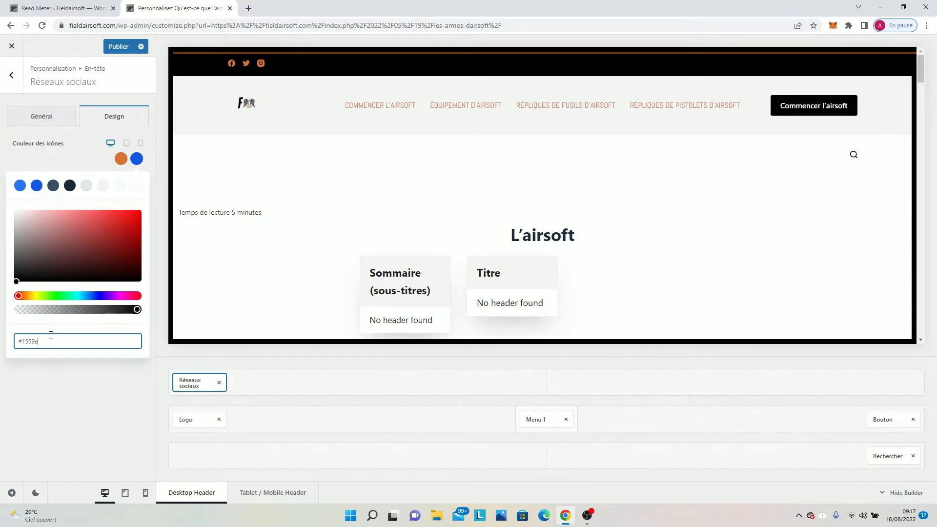
pyautogui.press('BackSpace')
pyautogui.press('BackSpace')
pyautogui.press('BackSpace')
pyautogui.press('BackSpace')
pyautogui.press('BackSpace')
pyautogui.press('BackSpace')
pyautogui.hotkey('ctrl', 'v')
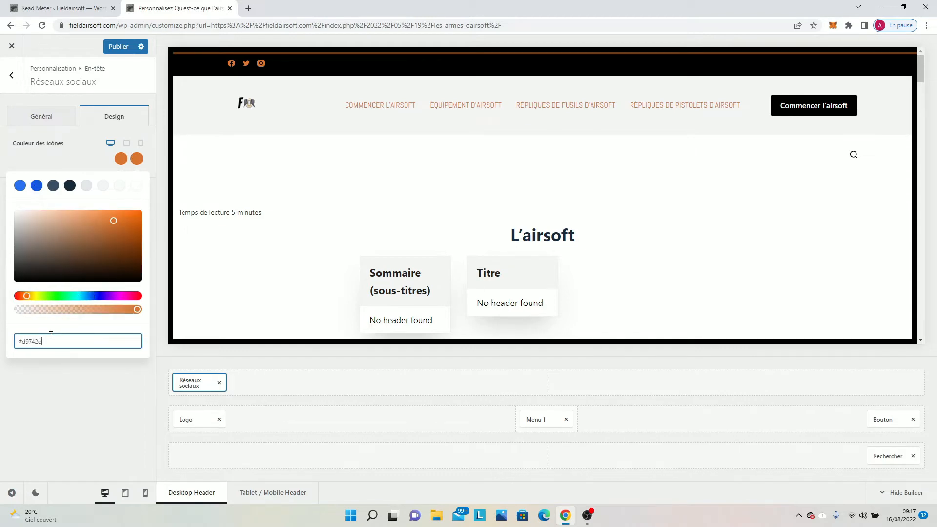
pyautogui.click(119, 49)
# Open the design settings of the back-to-top button and set its initial icon colour to #d9742d.
pyautogui.click(4, 87)
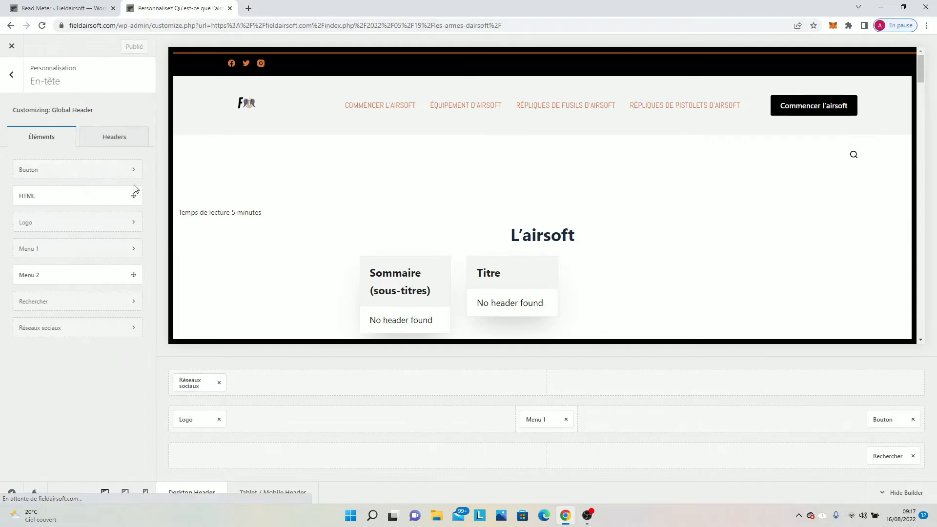
pyautogui.click(11, 91)
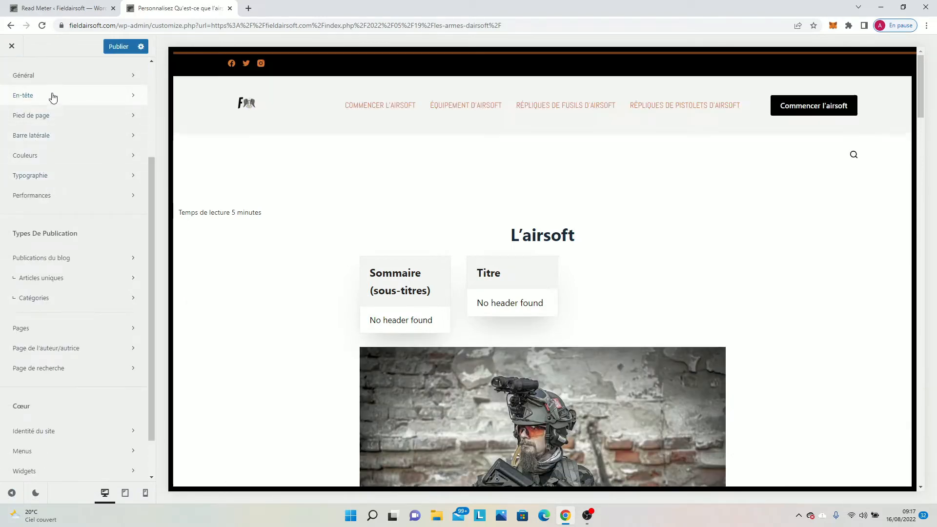
pyautogui.scroll(1, 51, 112)
pyautogui.click(51, 126)
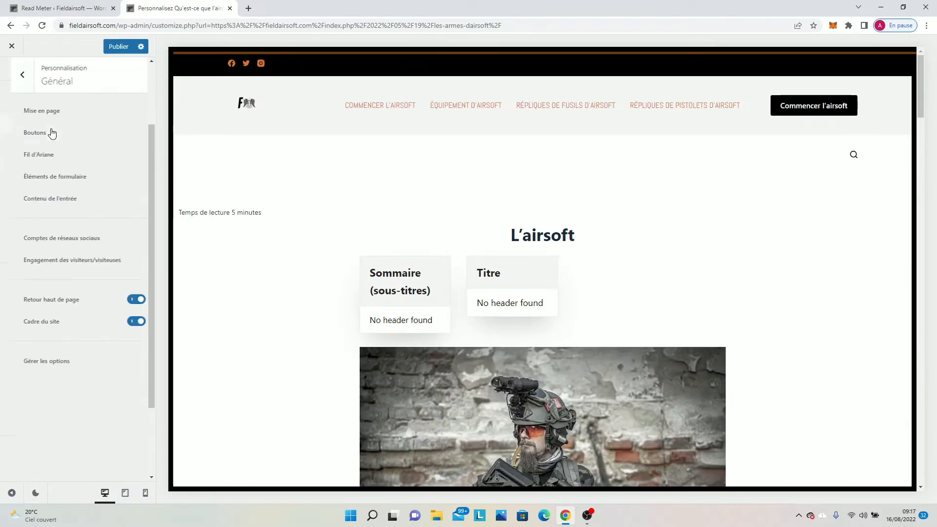
pyautogui.click(88, 300)
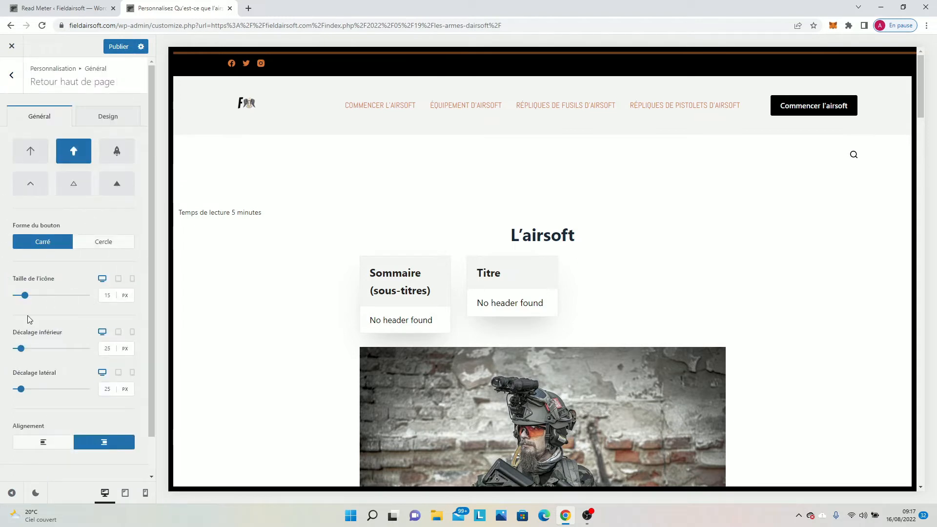
pyautogui.click(108, 116)
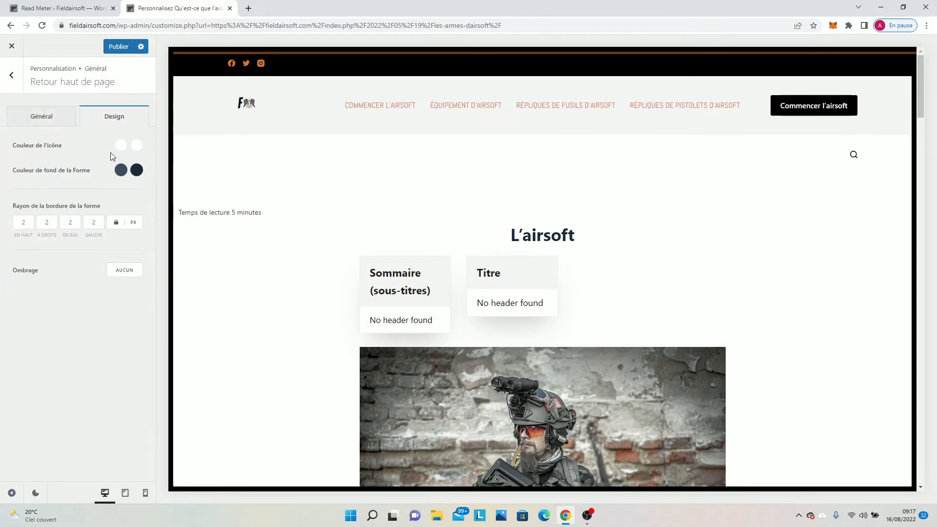
pyautogui.scroll(-10, 724, 404)
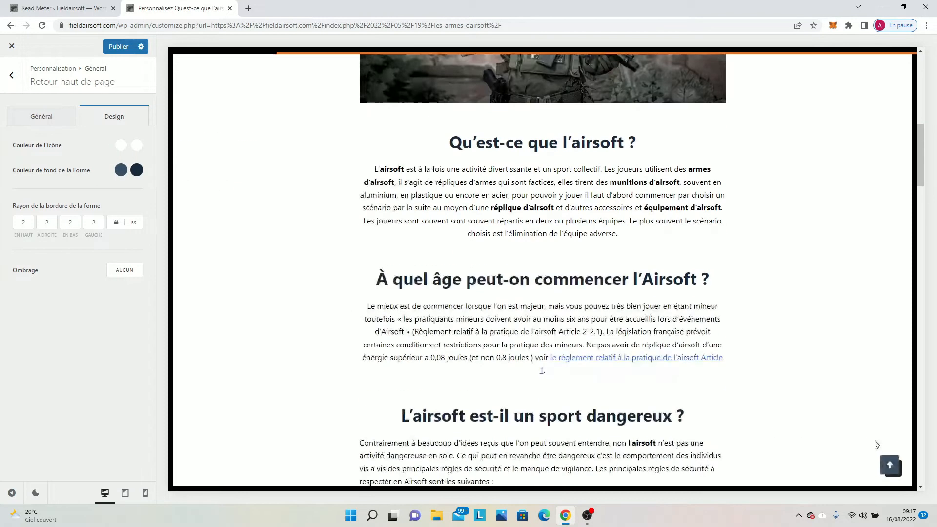
pyautogui.click(121, 145)
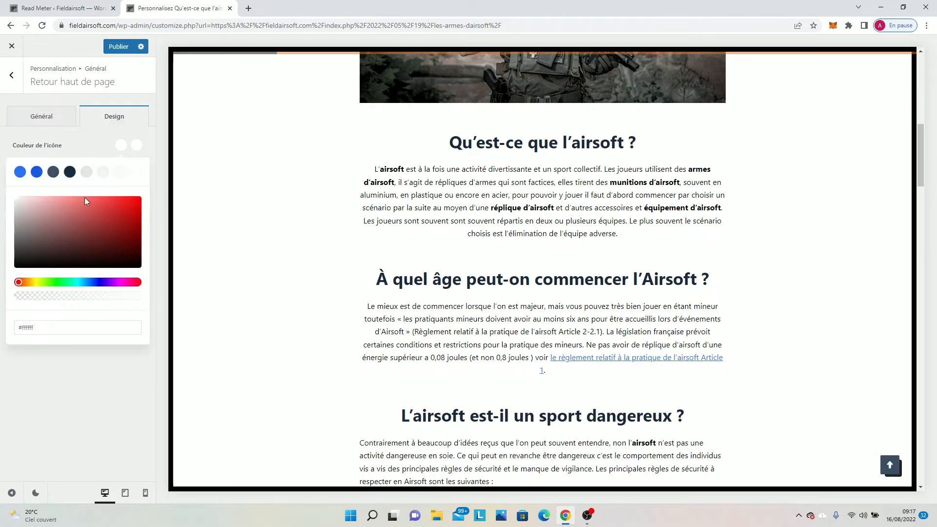
pyautogui.click(51, 322)
pyautogui.press('BackSpace')
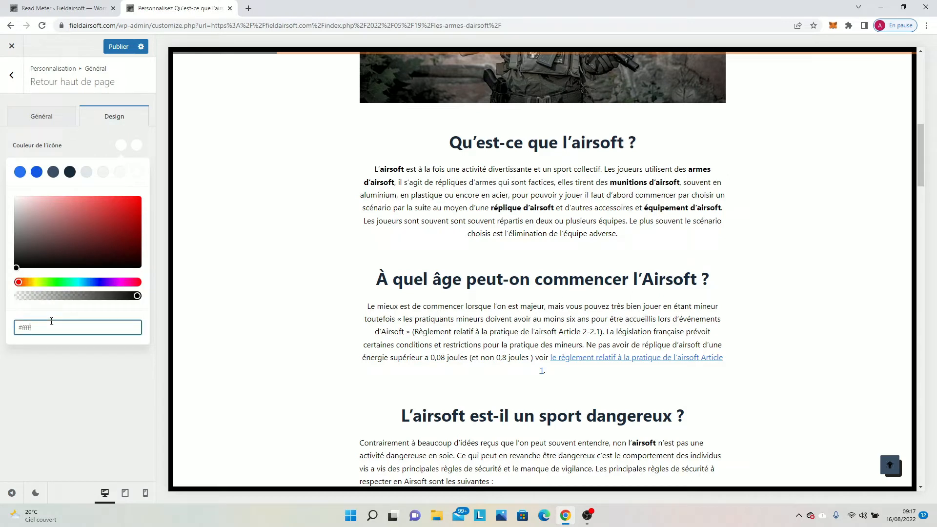
pyautogui.hotkey('ctrl', 'v')
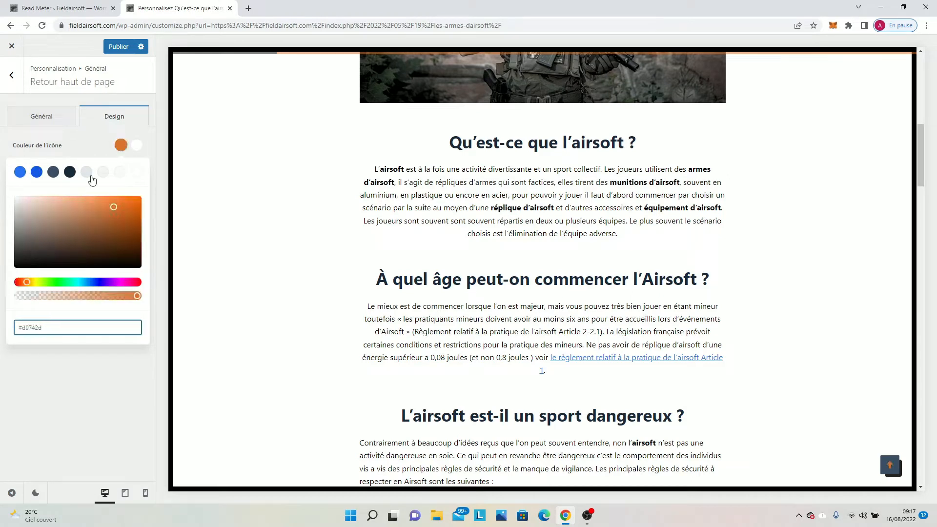
# Set the hover colour of the back-to-top button's icon to #d9742d.
pyautogui.click(137, 145)
pyautogui.click(80, 327)
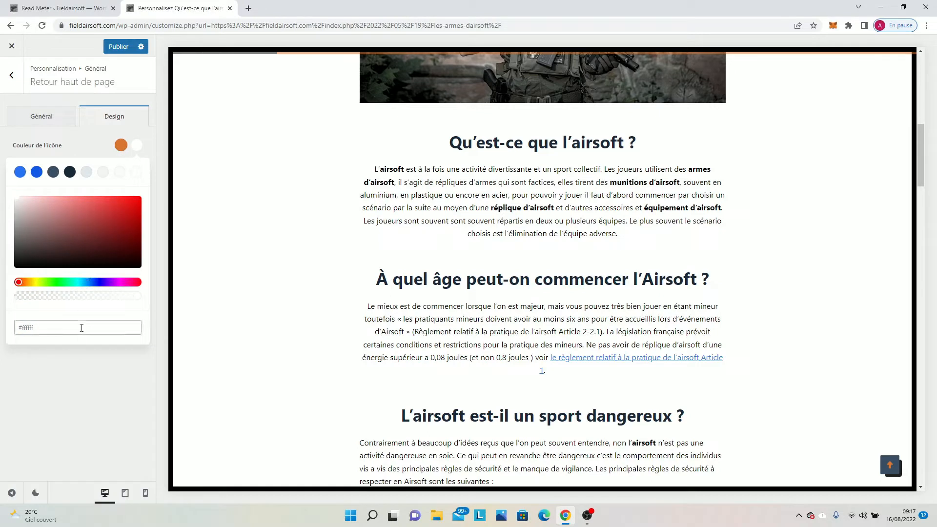
pyautogui.press('BackSpace')
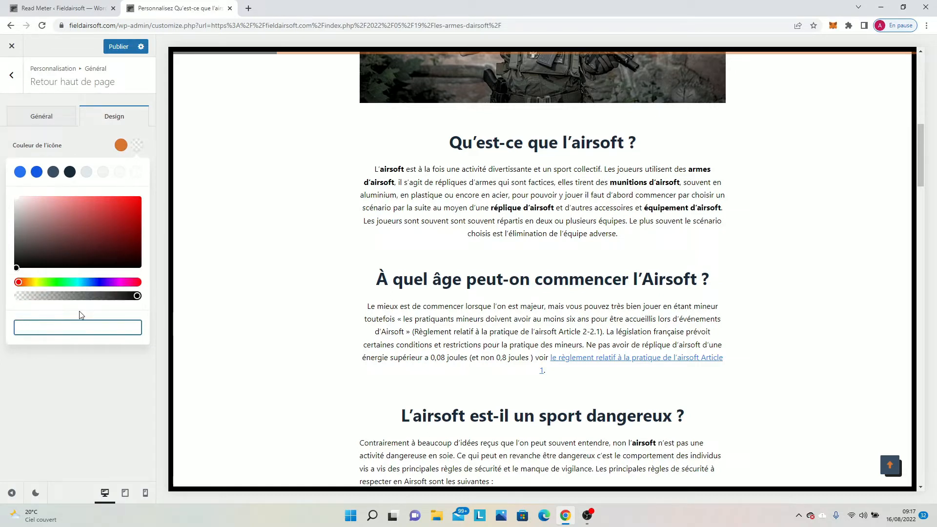
pyautogui.hotkey('ctrl', 'v')
pyautogui.click(69, 383)
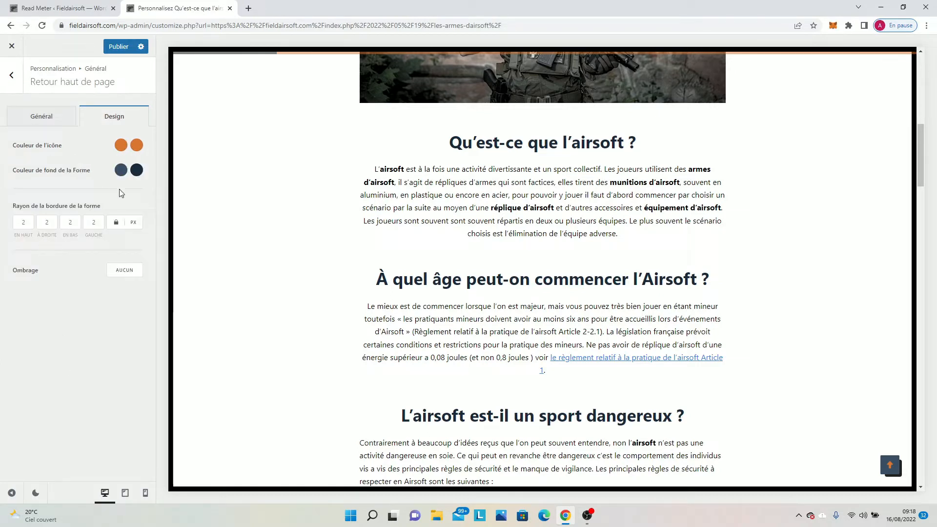
# Set the initial and hover background colours of the back-to-top button's shape to black #000000 and publish the customizations.
pyautogui.click(121, 170)
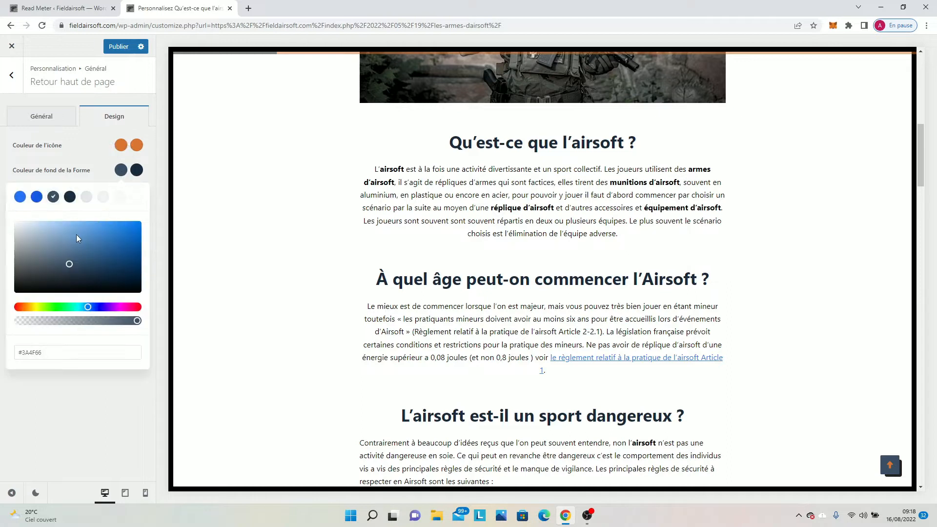
pyautogui.moveTo(55, 268); pyautogui.dragTo(1, 324)
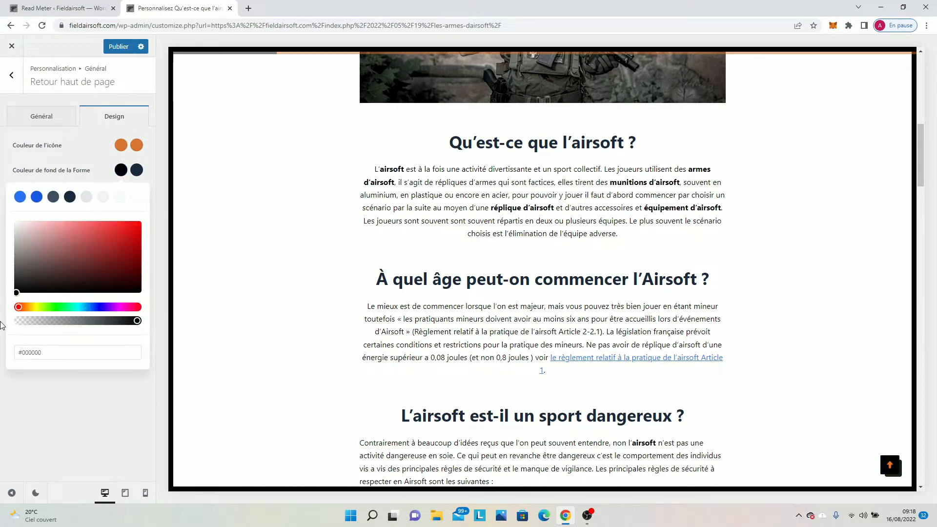
pyautogui.click(132, 172)
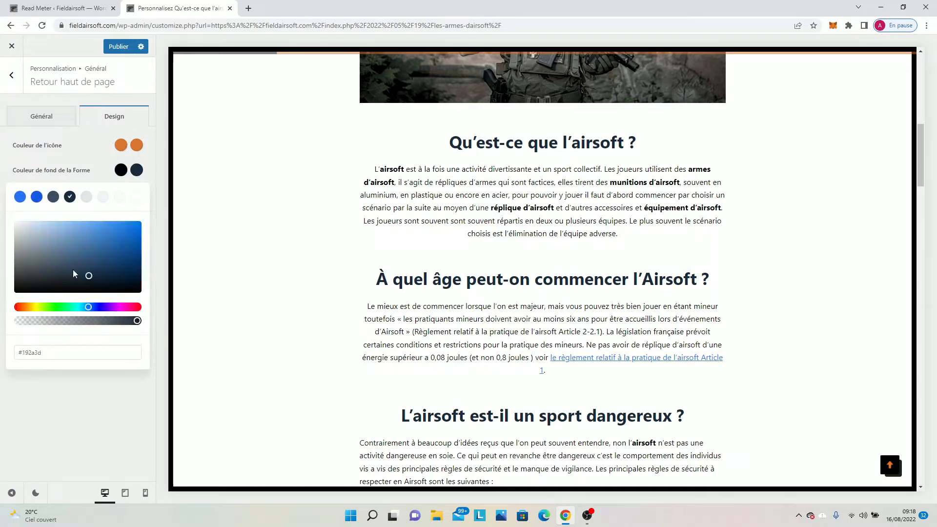
pyautogui.moveTo(36, 293); pyautogui.dragTo(1, 305)
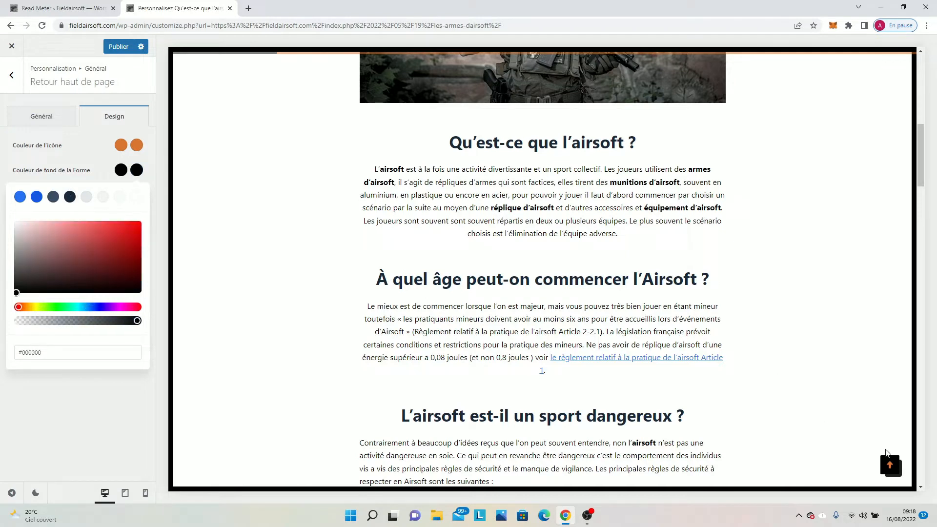
pyautogui.click(119, 46)
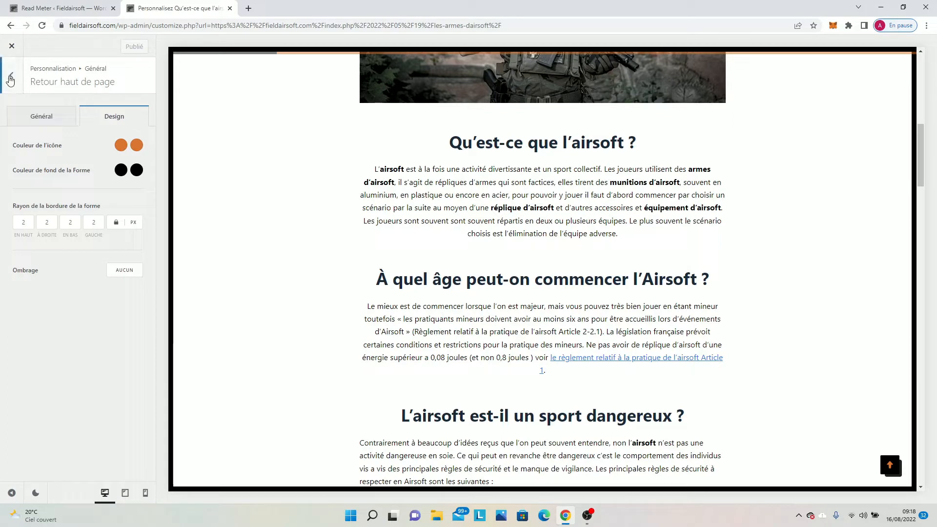
# Open the general page layout settings and bring the start of the article into view in the preview.
pyautogui.click(10, 78)
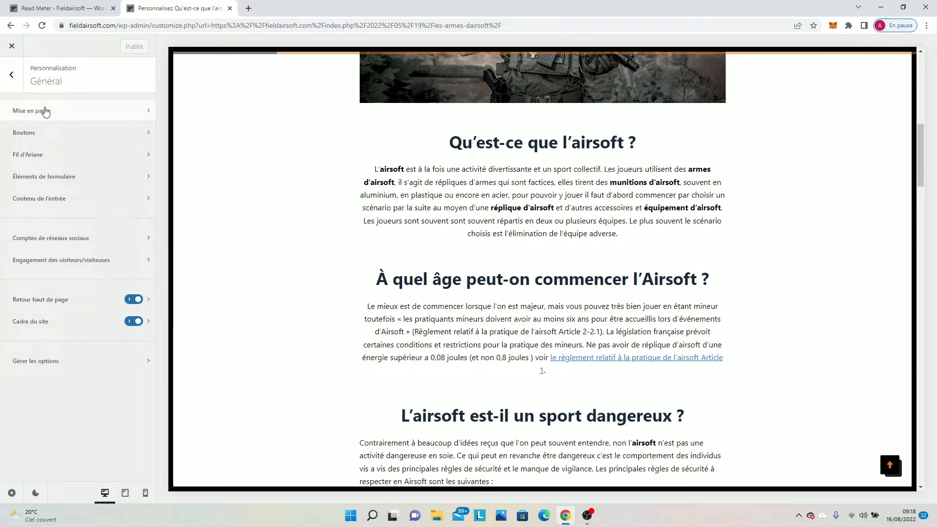
pyautogui.click(45, 112)
pyautogui.scroll(4, 351, 140)
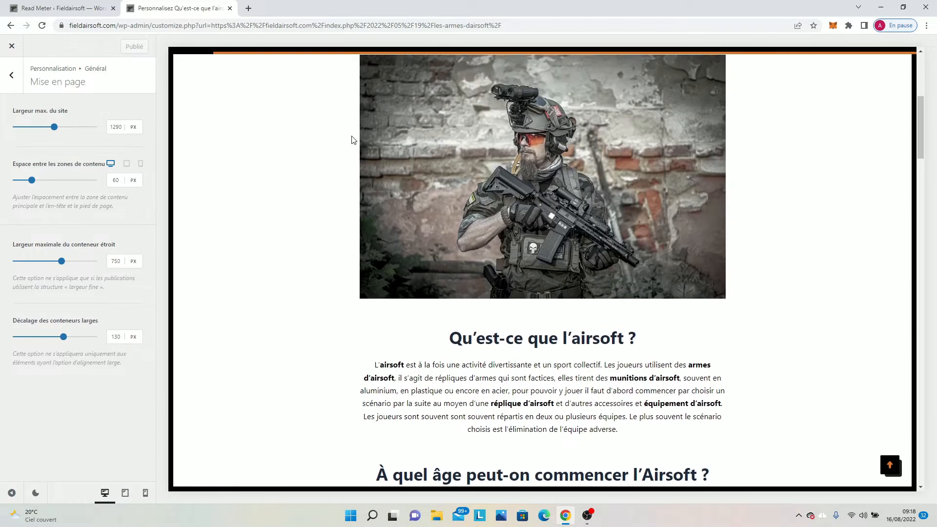
pyautogui.scroll(6, 354, 140)
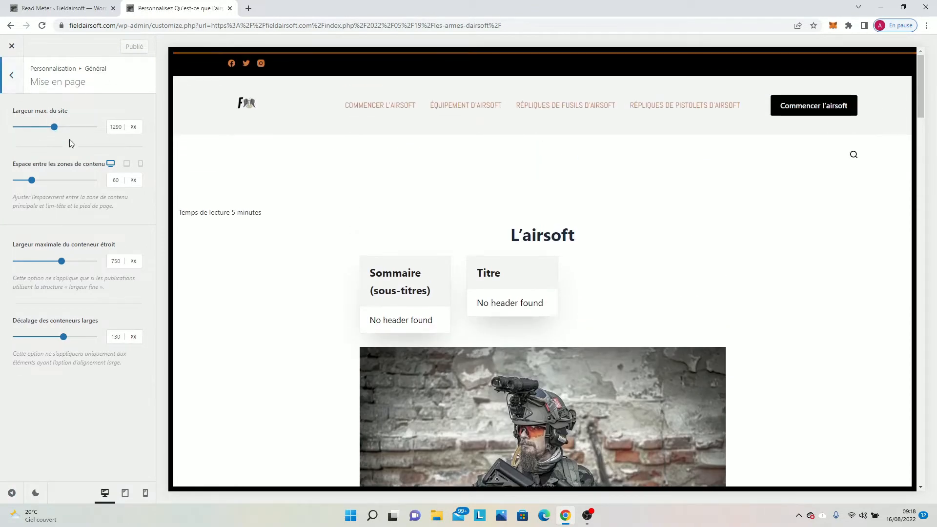
# Try a maximum site width of 1265 px and a content area spacing of 19 px, resetting each to its default.
pyautogui.moveTo(56, 131)
pyautogui.mouseDown()
pyautogui.moveTo(75, 131)
pyautogui.moveTo(35, 126)
pyautogui.moveTo(51, 130)
pyautogui.mouseUp()
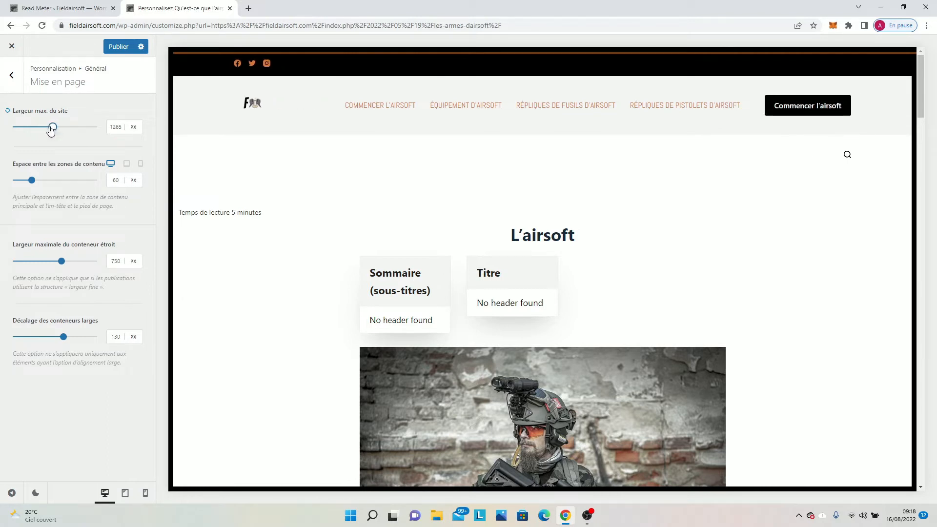
pyautogui.click(8, 112)
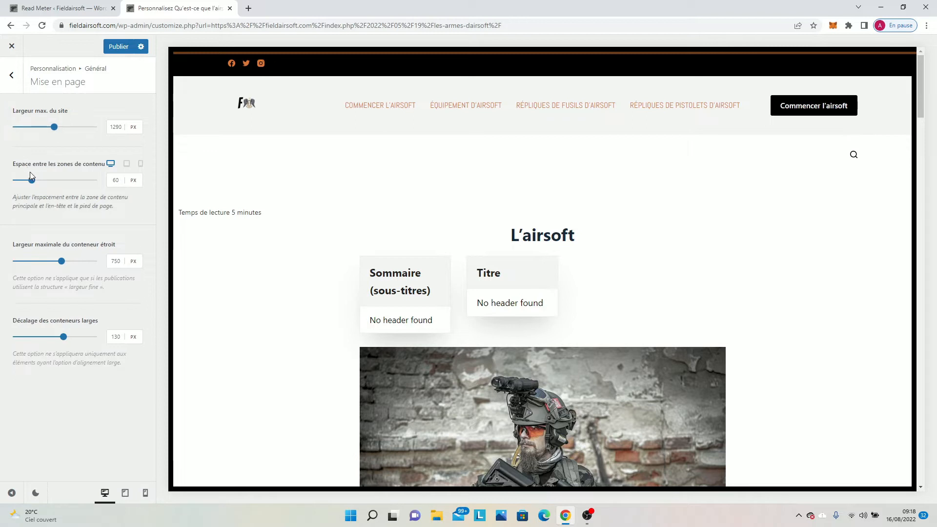
pyautogui.moveTo(33, 181)
pyautogui.mouseDown()
pyautogui.moveTo(51, 182)
pyautogui.moveTo(1, 170)
pyautogui.moveTo(19, 177)
pyautogui.mouseUp()
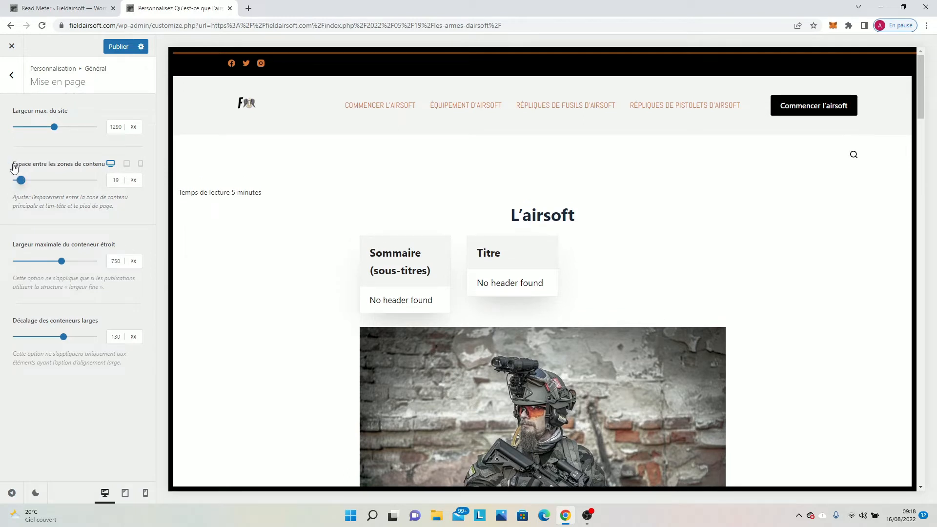
pyautogui.click(8, 165)
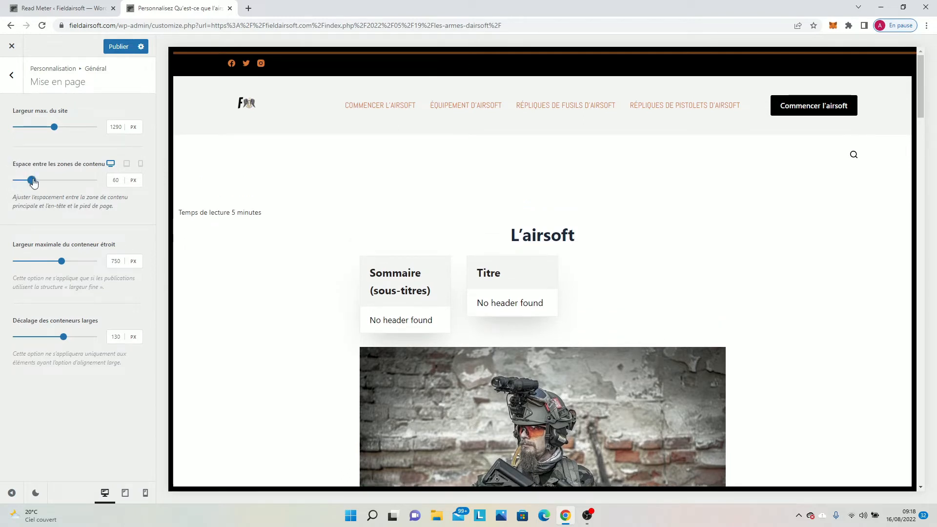
# Set the spacing between content areas to 23 px and the narrow container's maximum width to 724 px.
pyautogui.moveTo(32, 182); pyautogui.dragTo(22, 181)
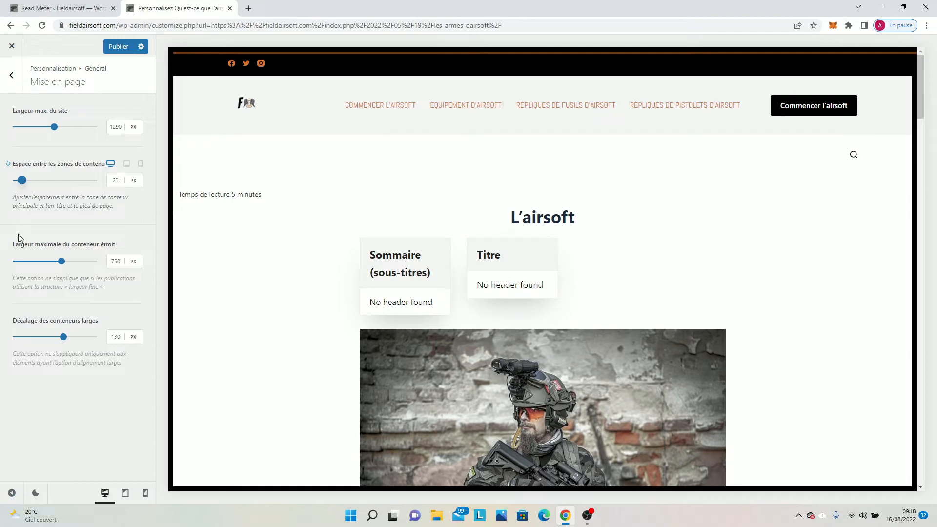
pyautogui.scroll(-2, 262, 262)
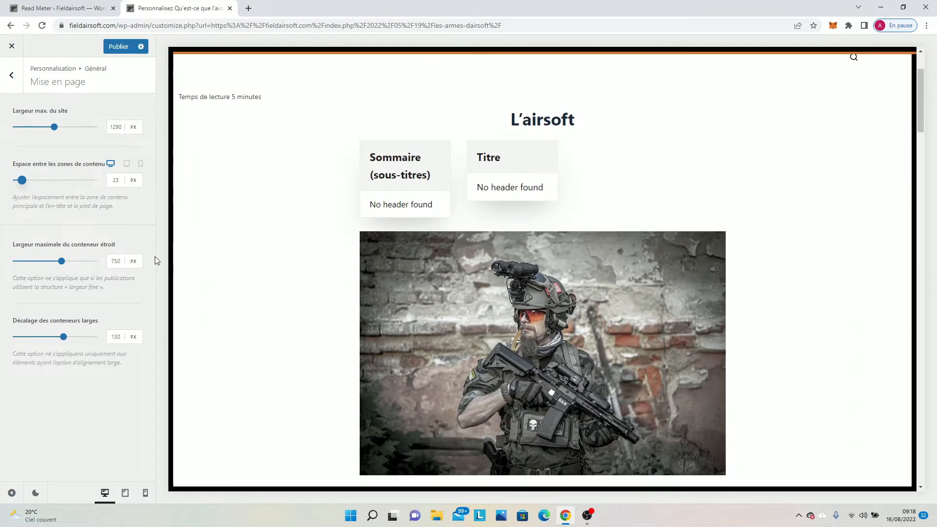
pyautogui.moveTo(62, 261)
pyautogui.mouseDown()
pyautogui.moveTo(42, 261)
pyautogui.moveTo(91, 261)
pyautogui.moveTo(57, 260)
pyautogui.mouseUp()
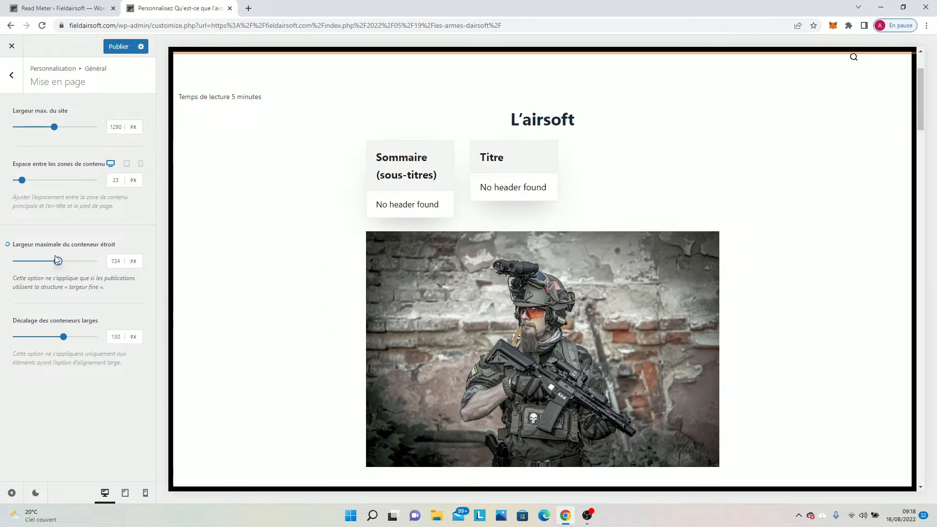
pyautogui.scroll(-3, 414, 217)
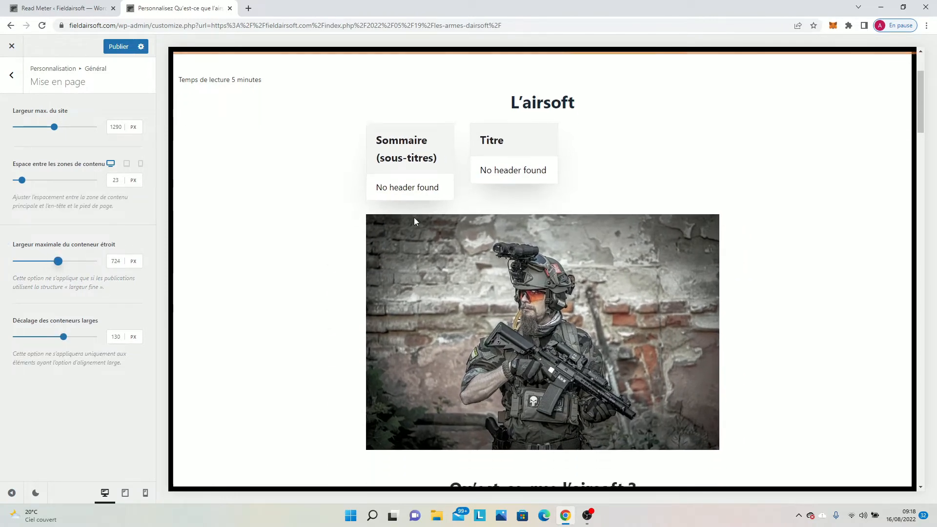
# Set the wide container offset to 117 px and publish the layout changes.
pyautogui.moveTo(63, 337); pyautogui.dragTo(68, 337)
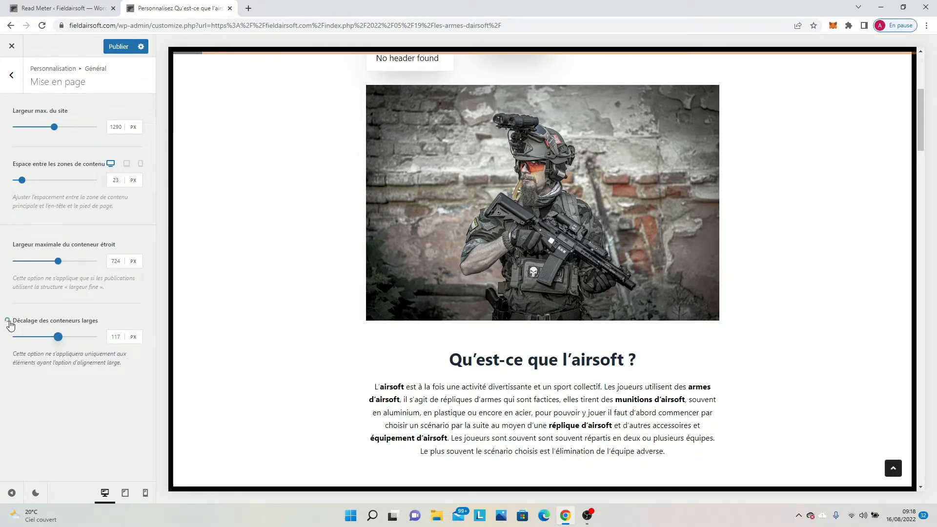
pyautogui.click(119, 47)
# Open the breadcrumb settings and look through the article preview from its header down to the comment section.
pyautogui.click(6, 88)
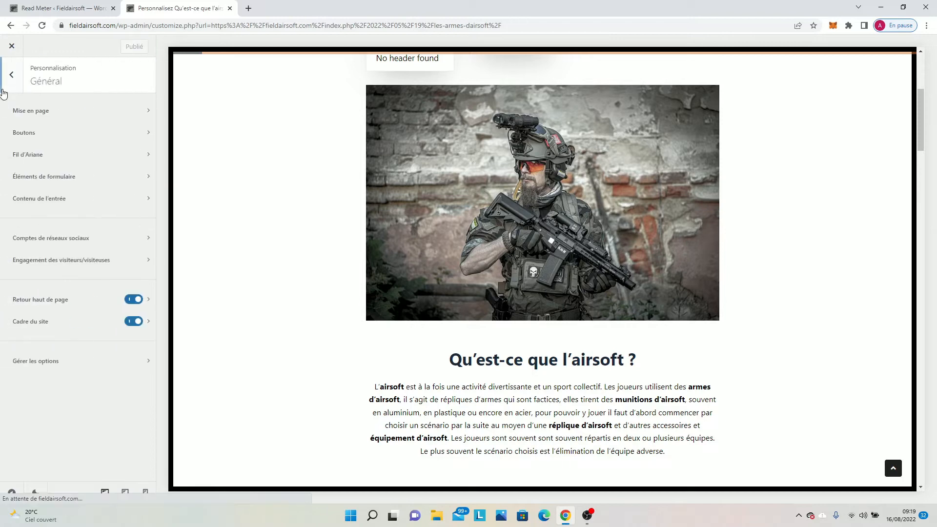
pyautogui.click(33, 153)
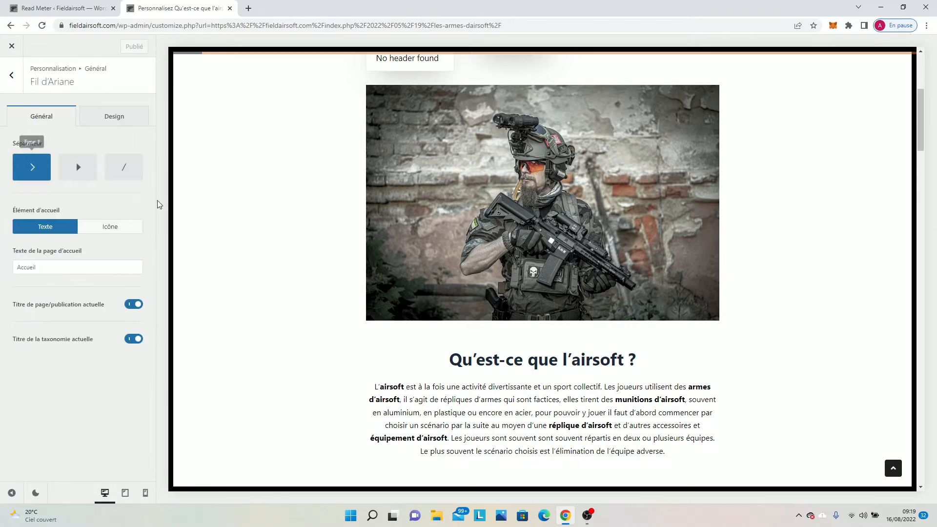
pyautogui.scroll(-3, 249, 266)
pyautogui.scroll(7, 338, 293)
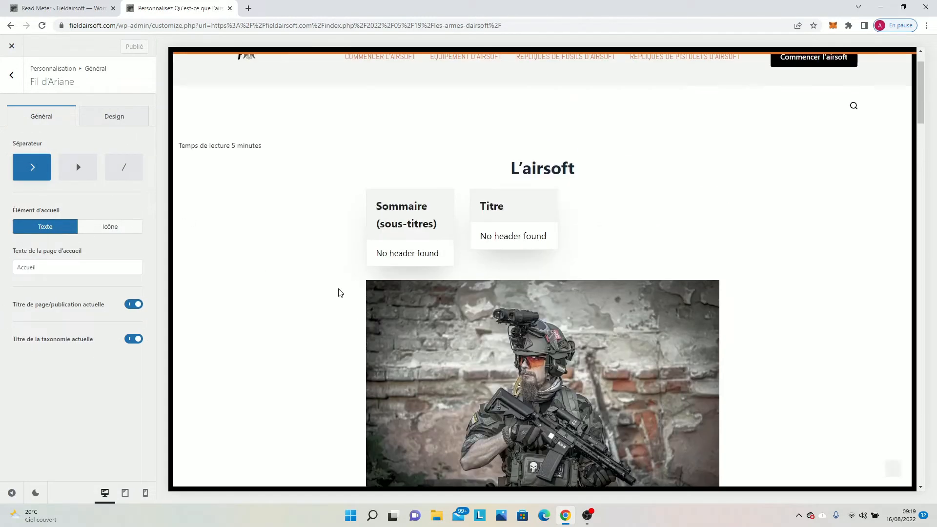
pyautogui.scroll(1, 340, 293)
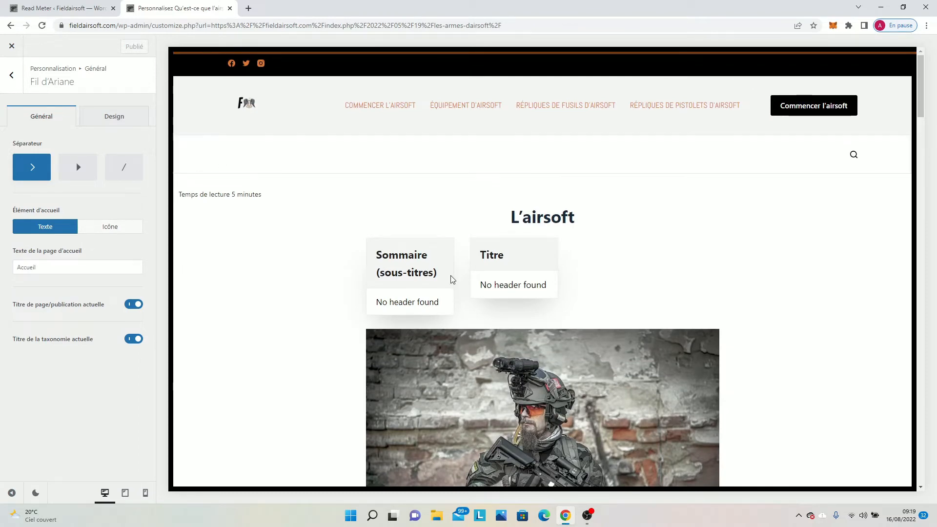
pyautogui.scroll(-3, 449, 278)
pyautogui.scroll(-20, 186, 302)
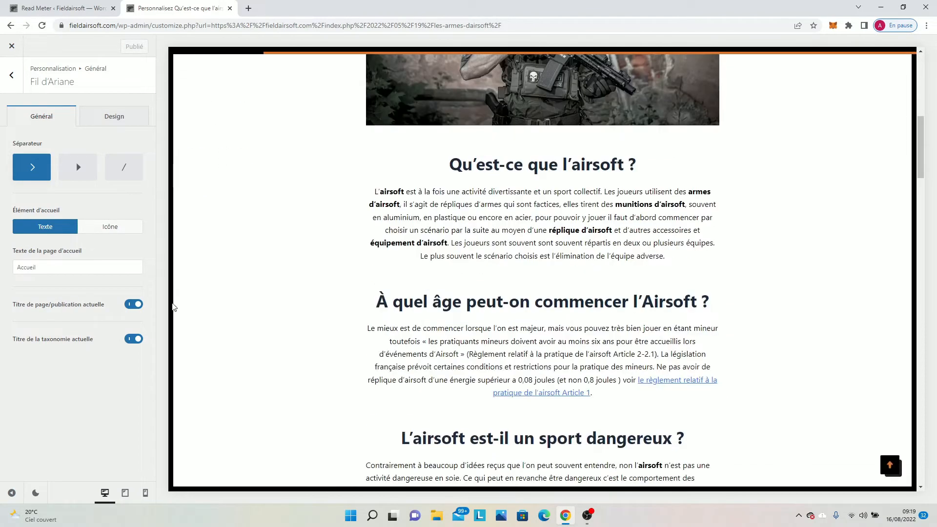
pyautogui.scroll(-20, 254, 320)
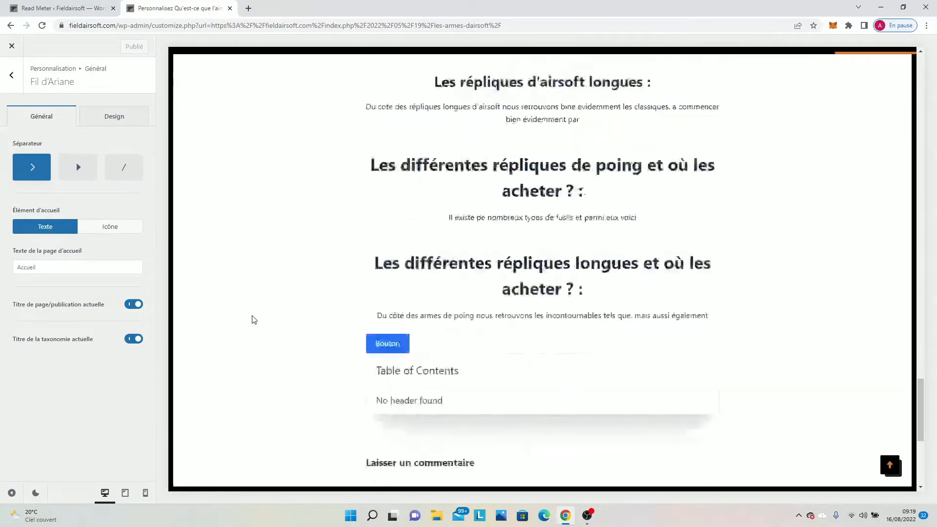
# Look through the current article, the Équipement d'airsoft category and its "l'équipement d'airsoft essentiel" article in the preview to check for breadcrumbs.
pyautogui.scroll(20, 307, 296)
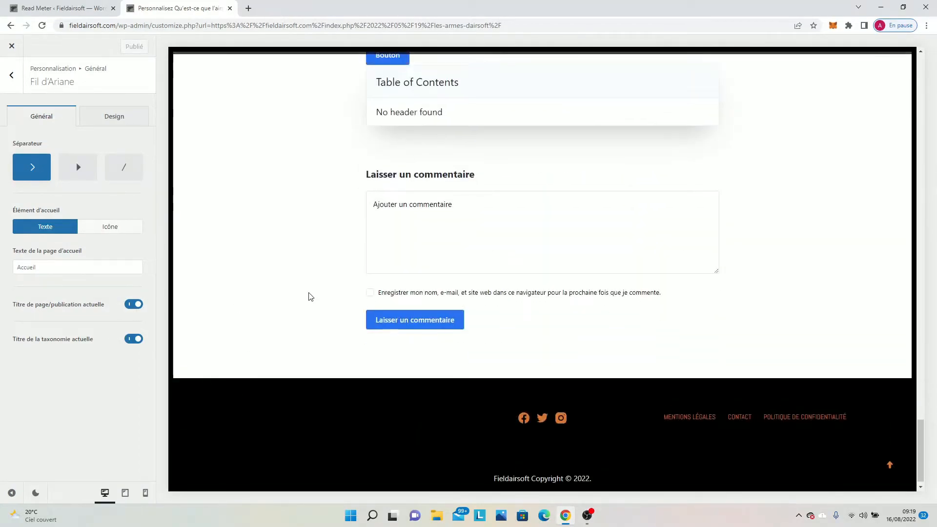
pyautogui.scroll(20, 306, 283)
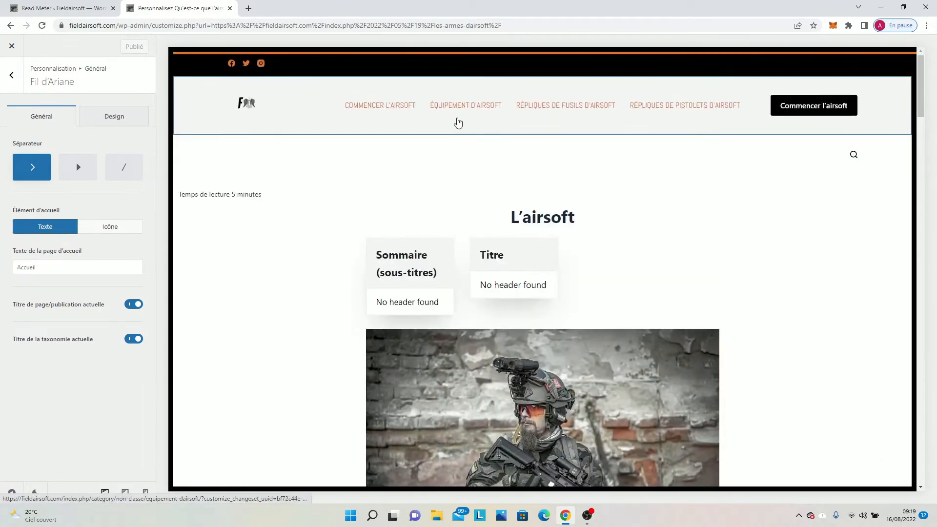
pyautogui.click(459, 121)
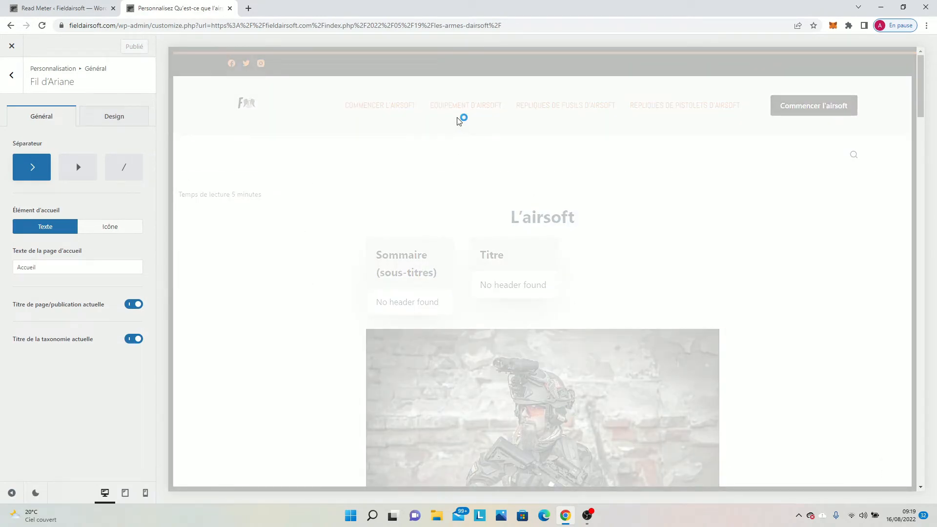
pyautogui.scroll(-5, 439, 146)
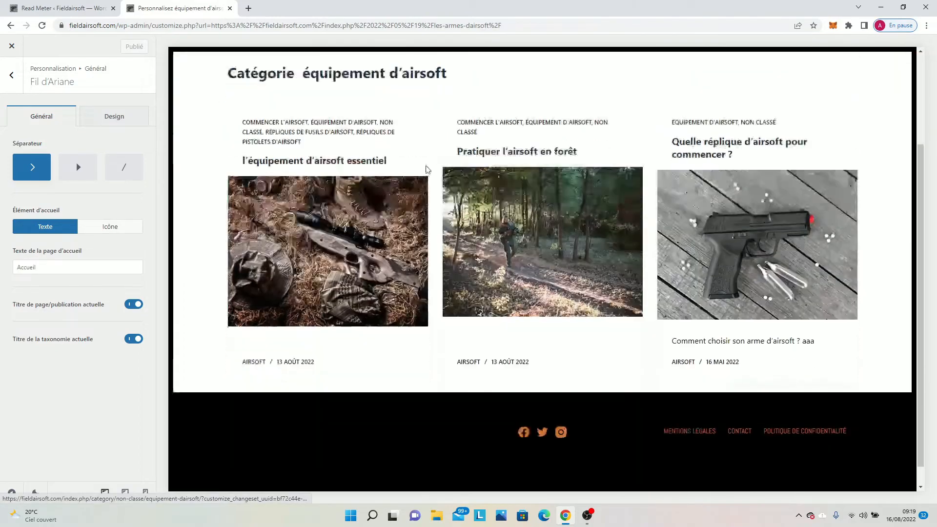
pyautogui.scroll(3, 401, 326)
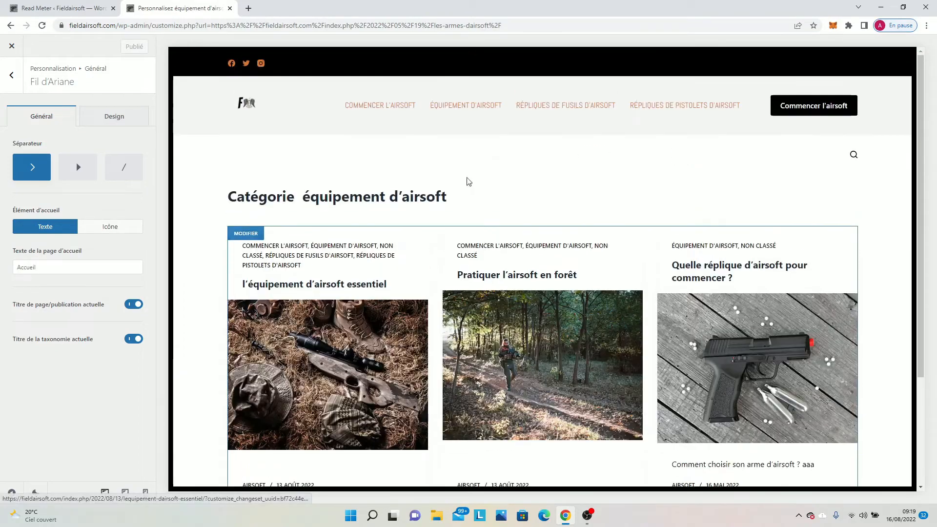
pyautogui.click(340, 352)
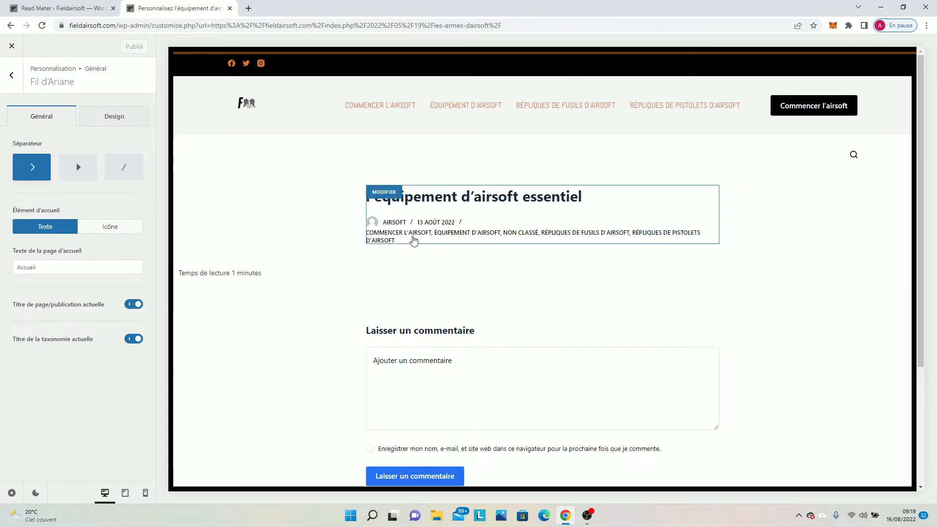
pyautogui.scroll(-3, 429, 324)
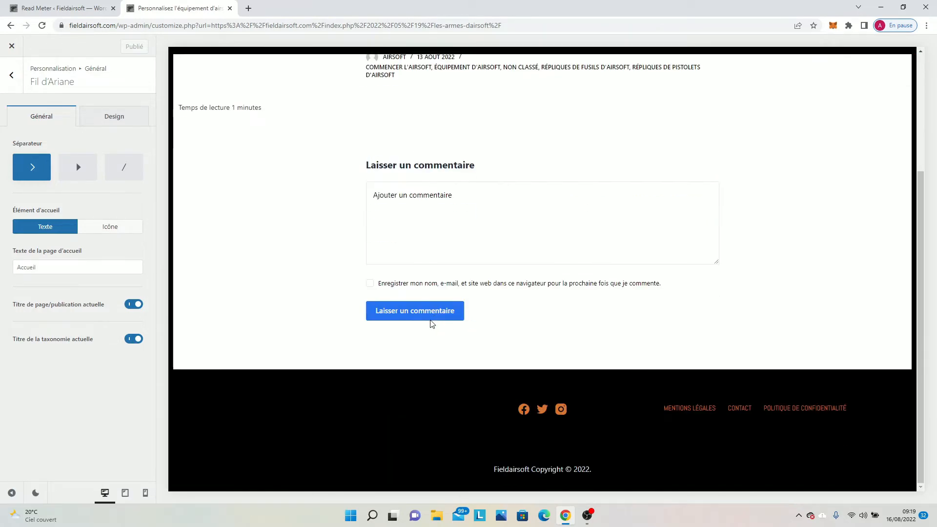
pyautogui.scroll(3, 408, 237)
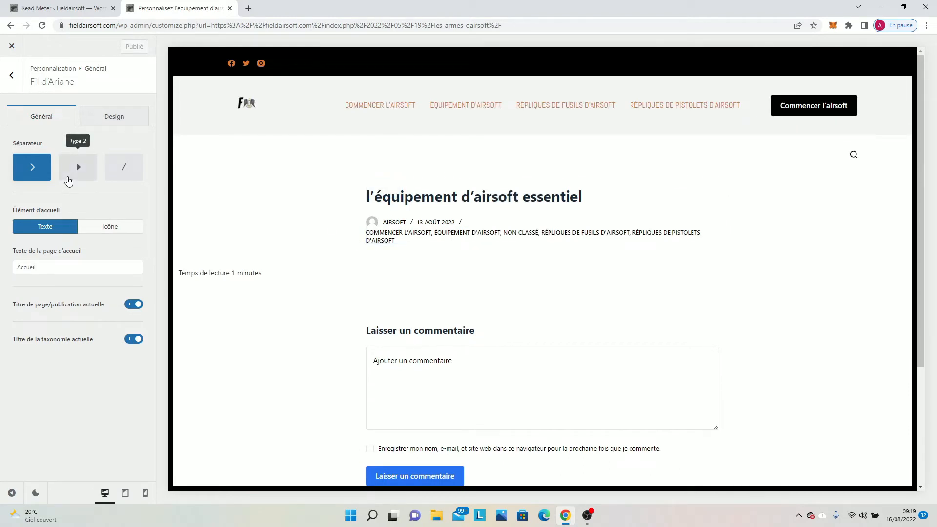
# Try the Type 2 breadcrumb separator, restore Type 1, view the breadcrumb design options, and publish before returning to the main customizer options.
pyautogui.click(76, 168)
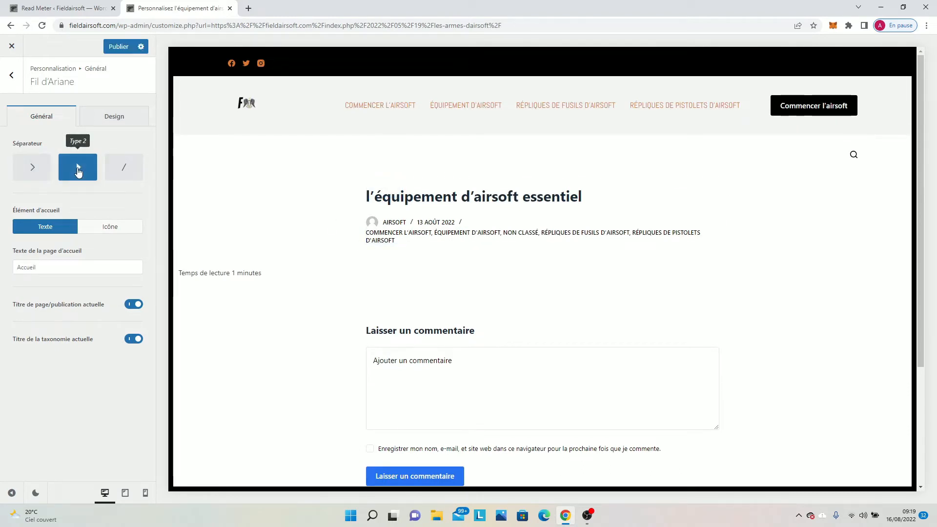
pyautogui.click(31, 168)
pyautogui.click(95, 121)
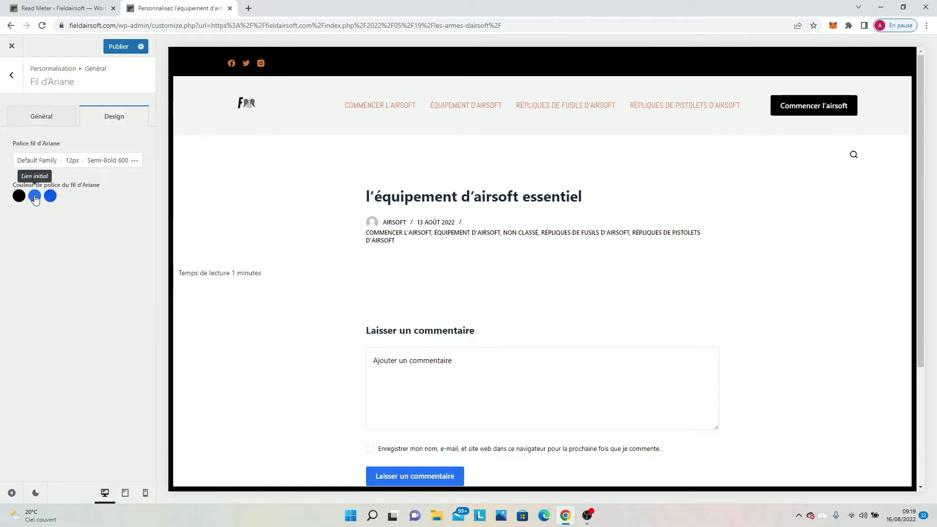
pyautogui.click(119, 46)
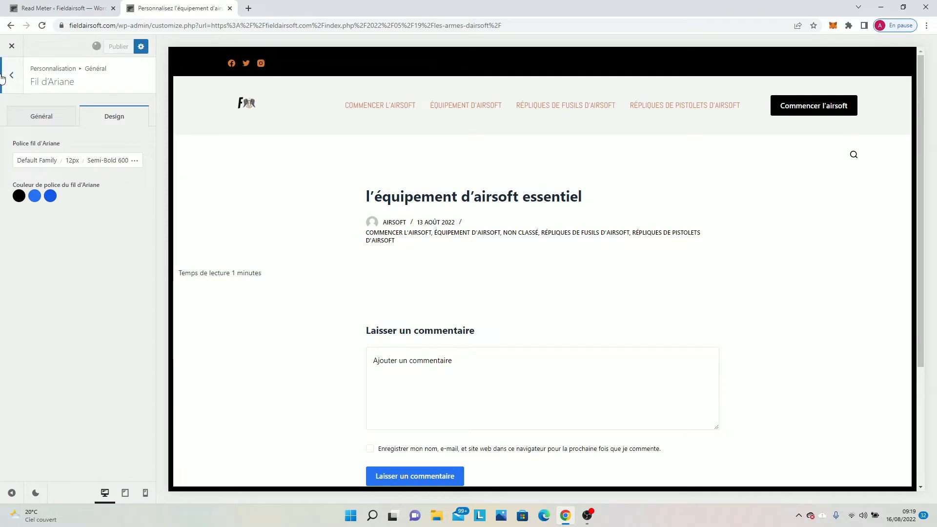
pyautogui.click(11, 75)
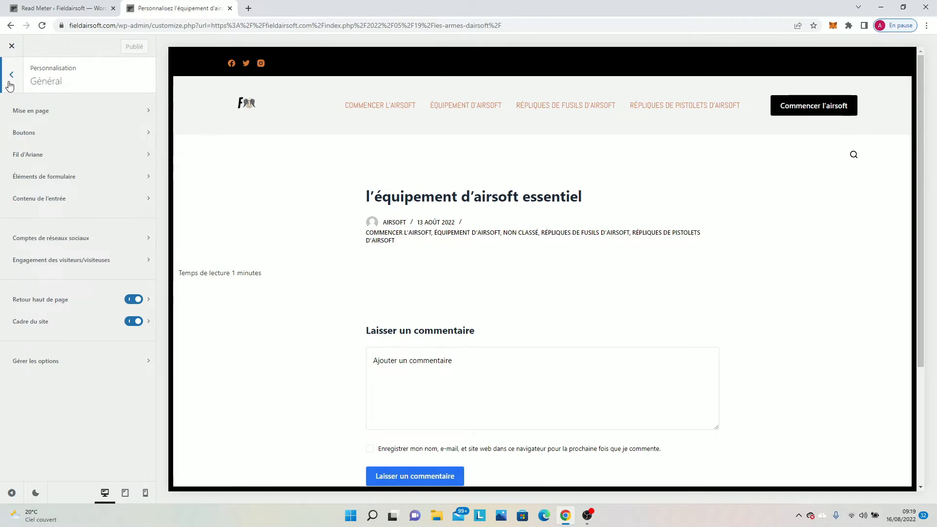
pyautogui.click(11, 77)
# Look over the live homepage's header and article list, and open the ACCUEIL page from the site navigation to compare it.
pyautogui.scroll(2, 122, 120)
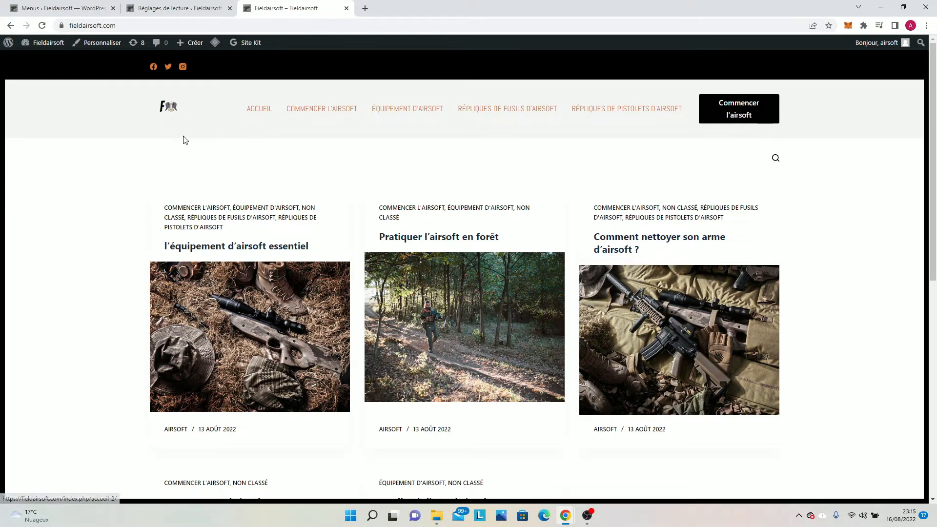
pyautogui.click(168, 110)
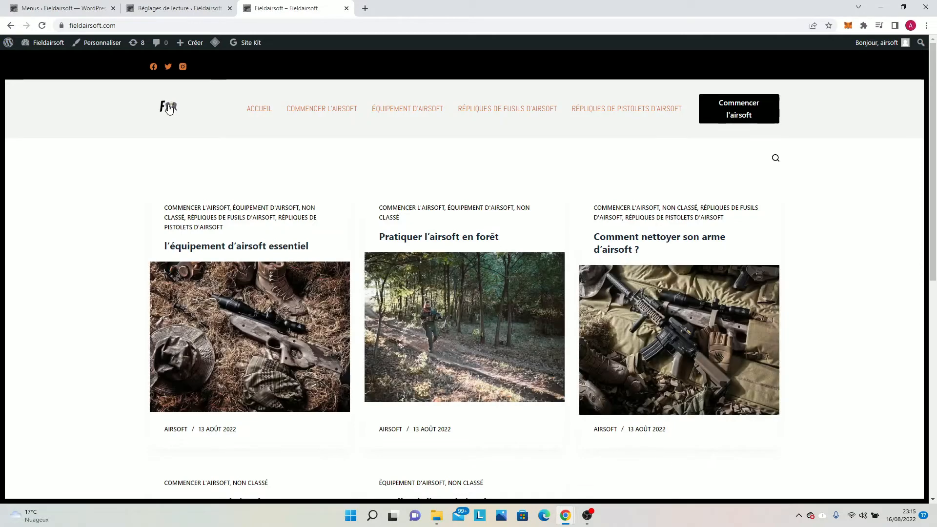
pyautogui.scroll(-1, 280, 167)
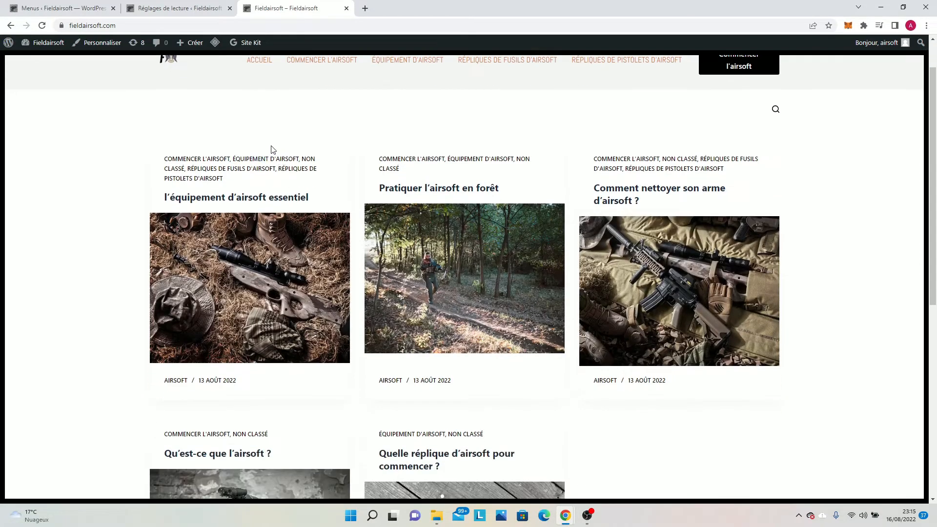
pyautogui.scroll(1, 266, 151)
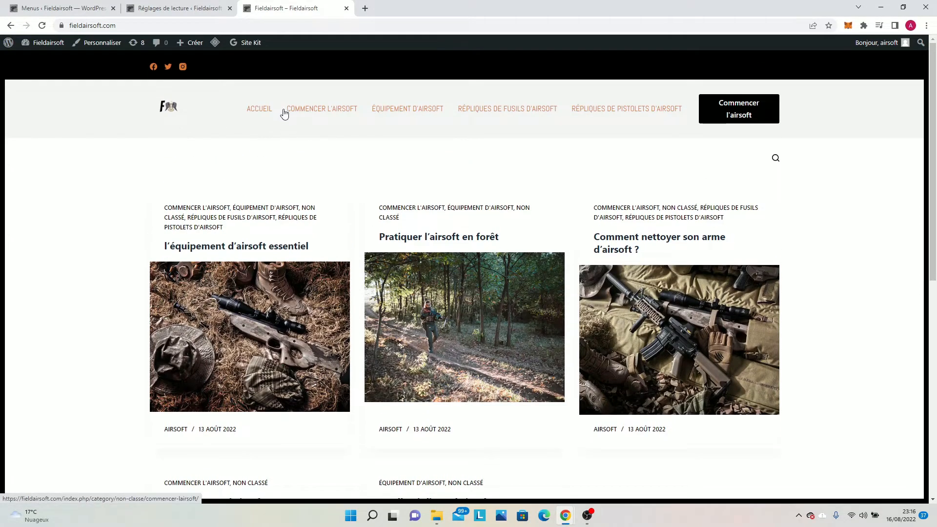
pyautogui.click(262, 108)
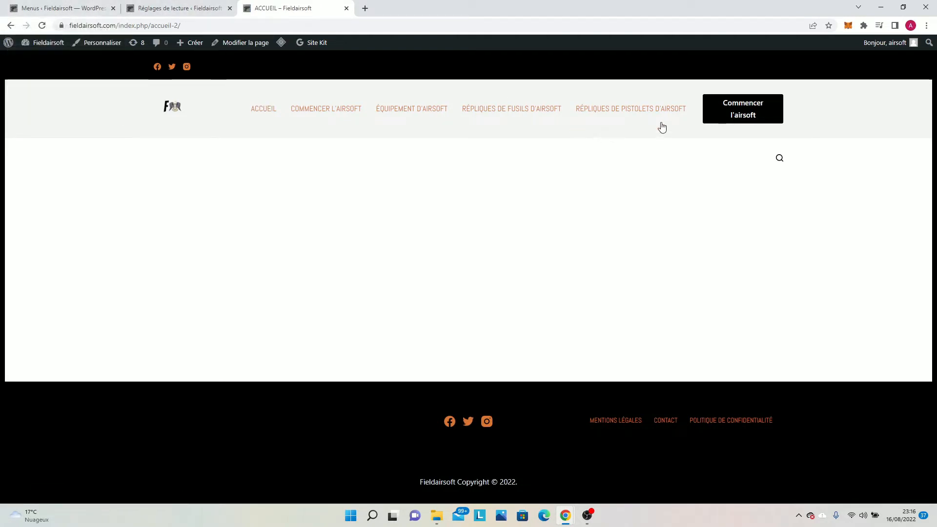
# Remove the ACCUEIL item from the Menu principal structure and save the menu.
pyautogui.click(56, 8)
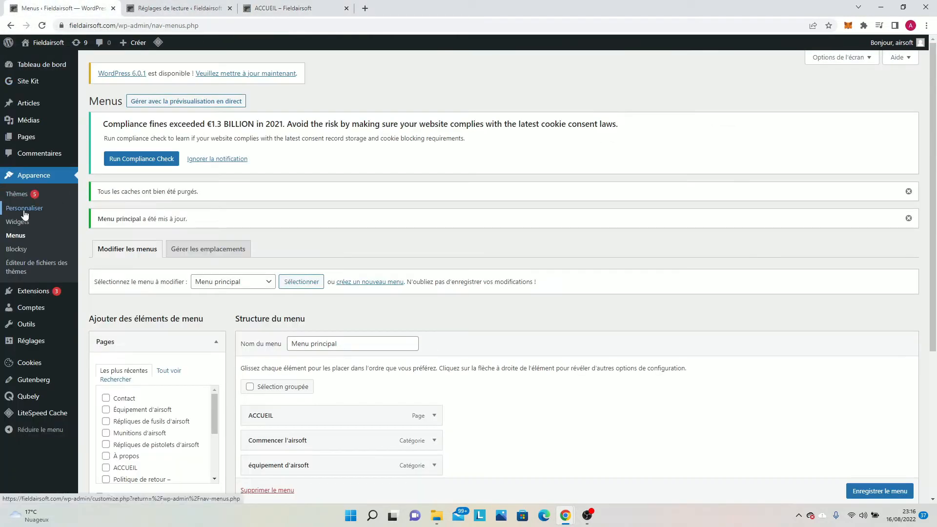
pyautogui.scroll(-2, 245, 391)
pyautogui.scroll(-2, 259, 320)
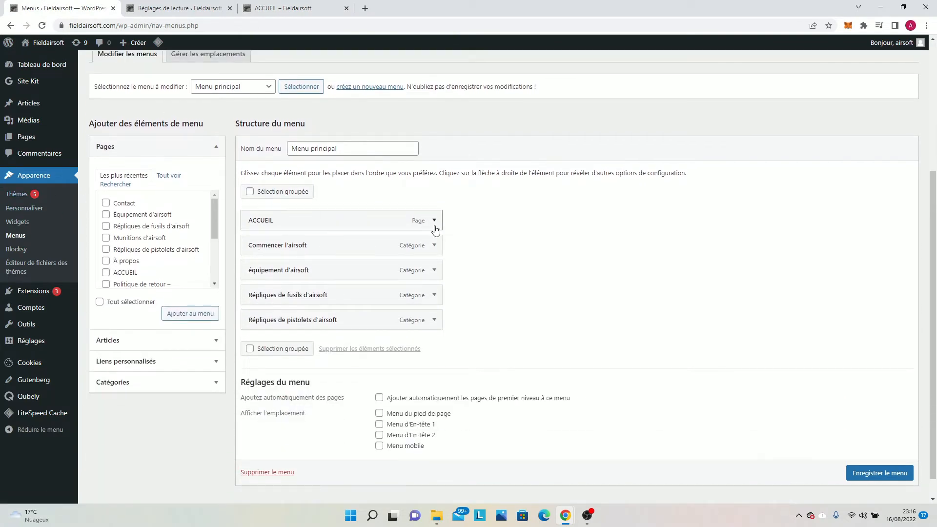
pyautogui.click(434, 220)
pyautogui.click(255, 311)
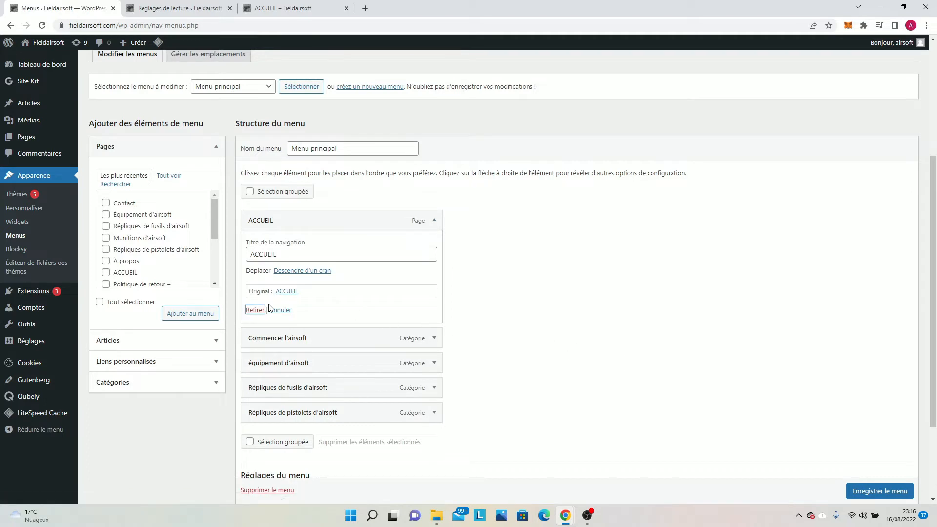
pyautogui.click(255, 311)
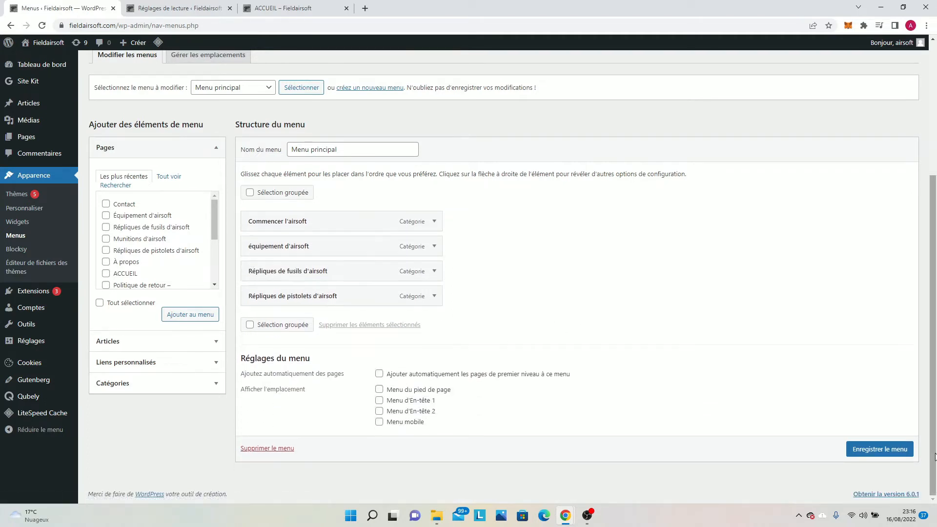
pyautogui.click(877, 453)
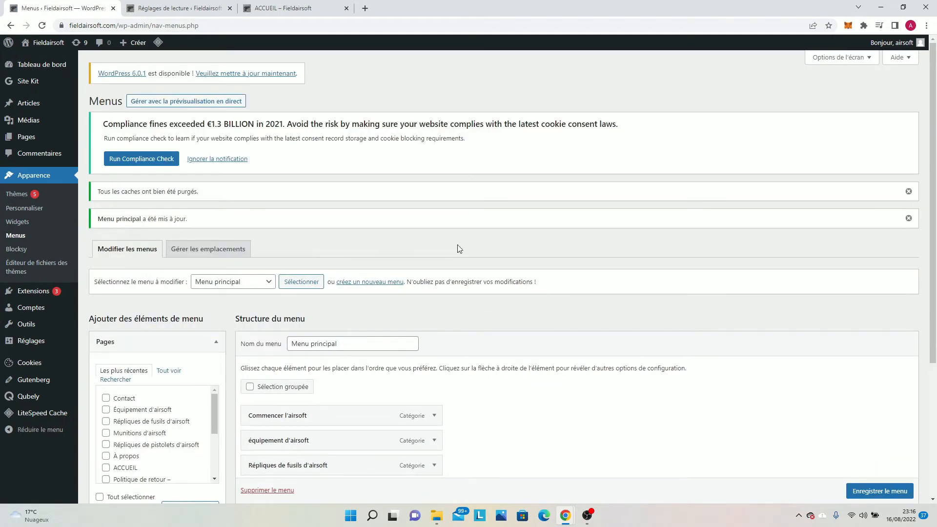
# Open the header (En-tête) builder in the theme customizer for the Fieldairsoft homepage.
pyautogui.click(147, 5)
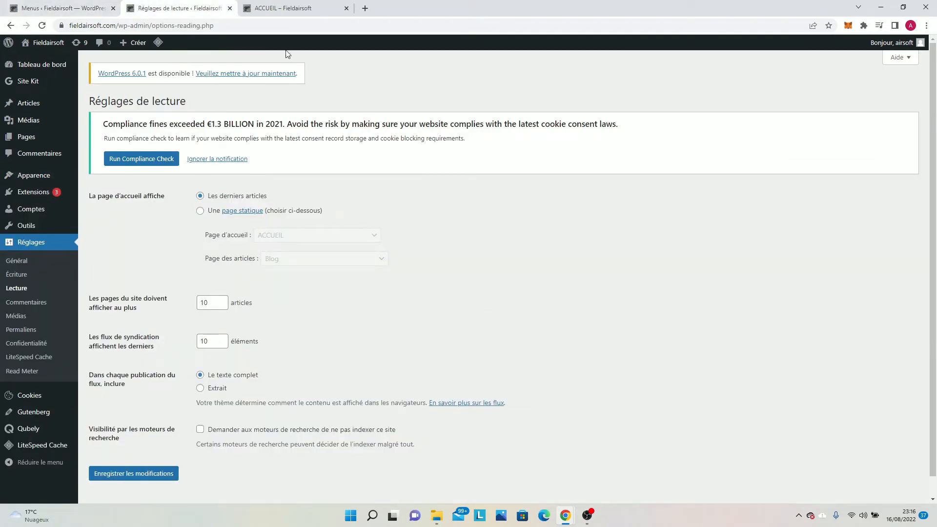
pyautogui.click(39, 45)
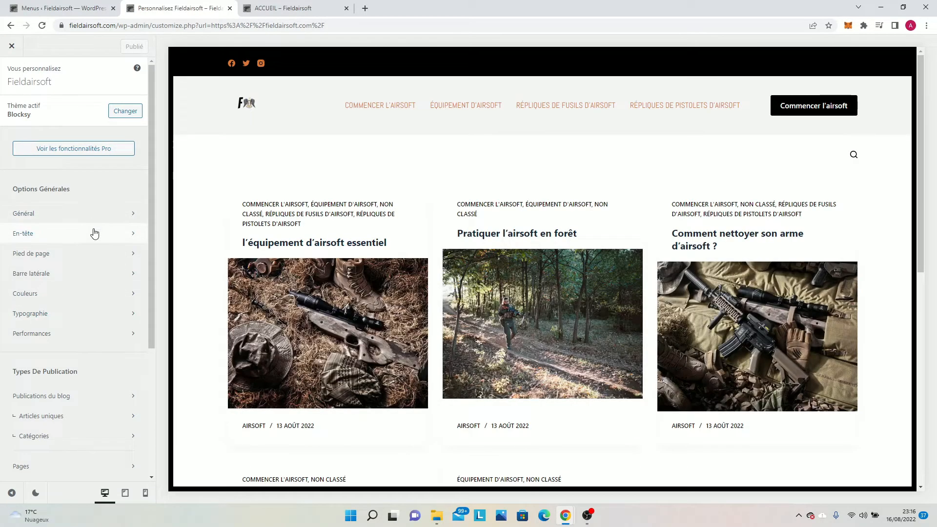
pyautogui.click(94, 231)
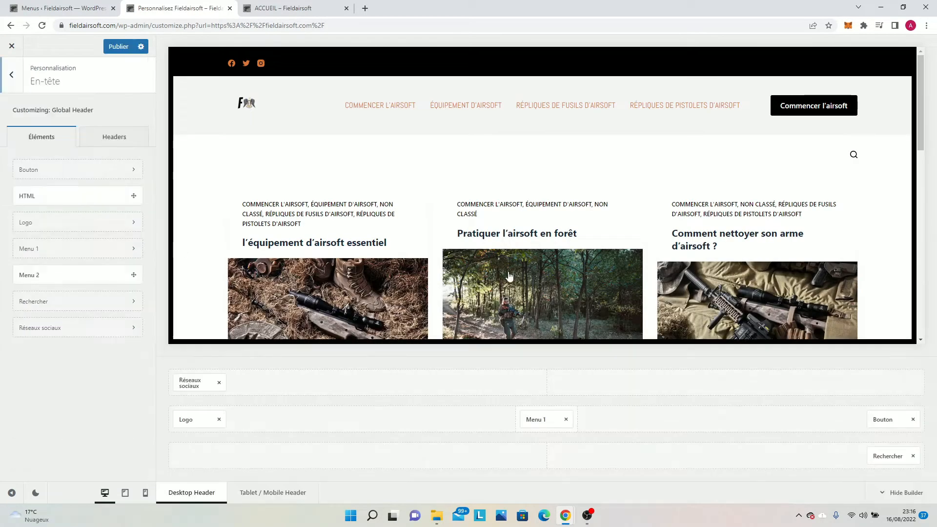
pyautogui.click(912, 419)
pyautogui.moveTo(546, 422); pyautogui.dragTo(906, 440)
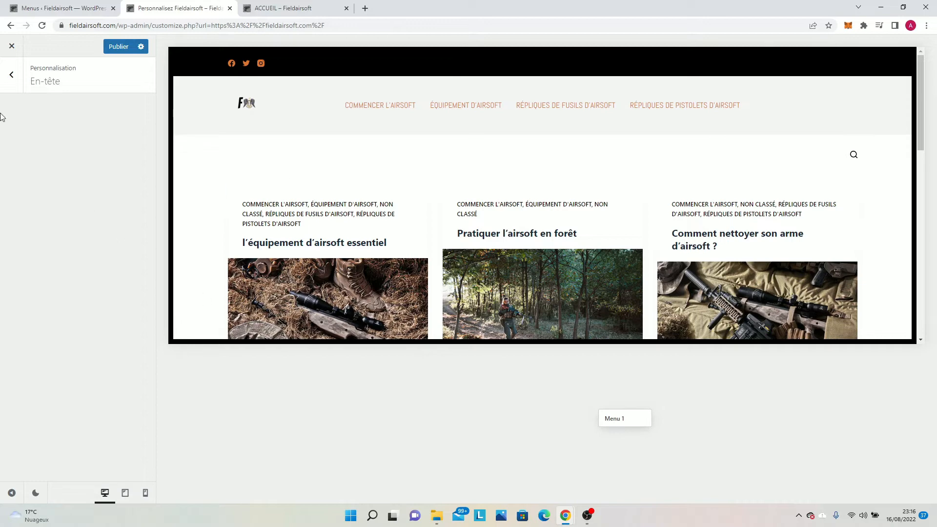
pyautogui.click(10, 81)
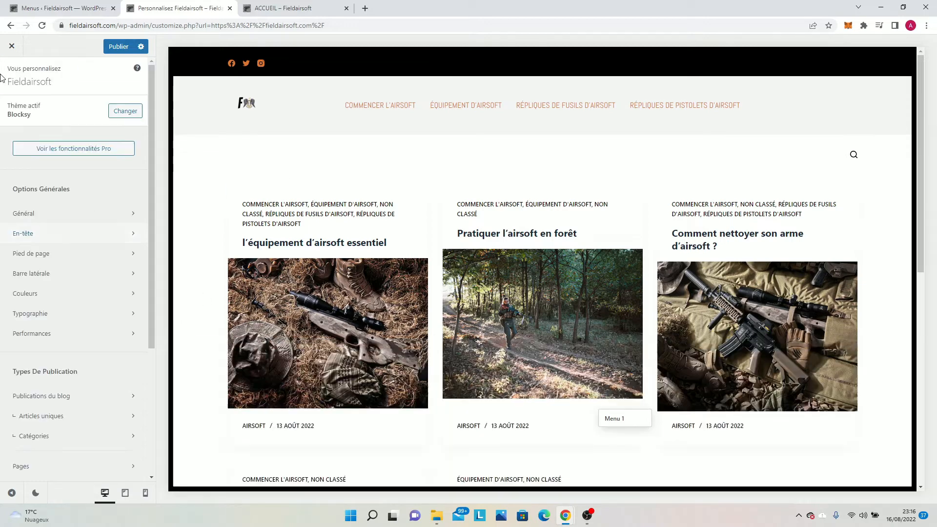
pyautogui.click(107, 236)
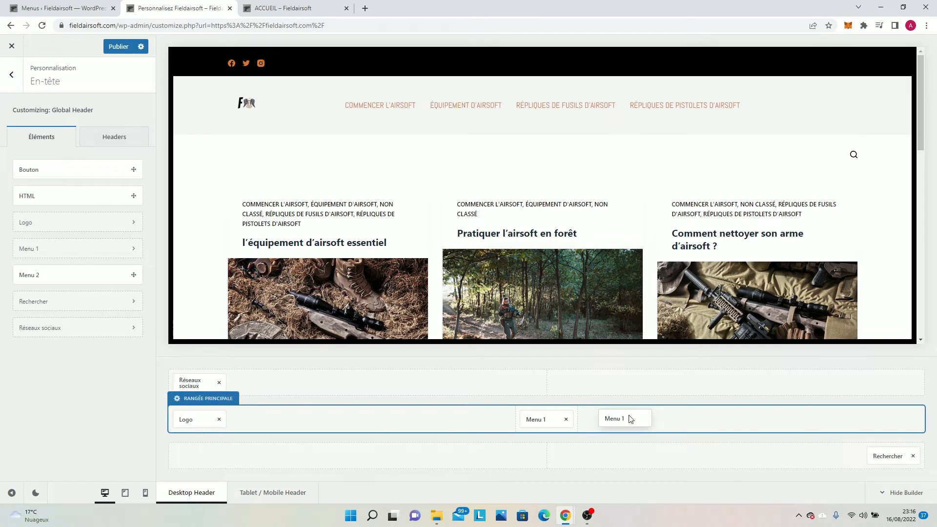
pyautogui.moveTo(548, 424); pyautogui.dragTo(518, 418)
pyautogui.click(41, 29)
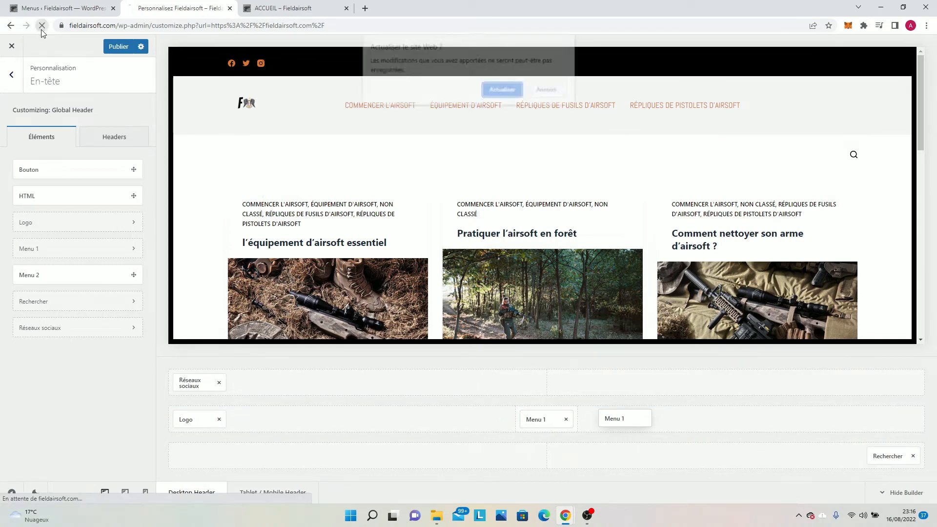
pyautogui.click(495, 90)
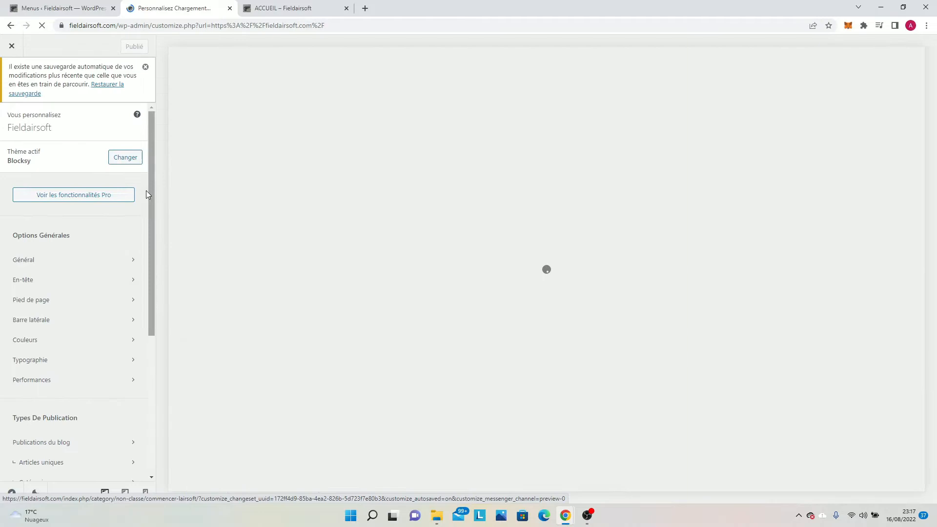
# Replace the button in the desktop header's main row with Rechercher, place Menu 1 directly before it, and publish the header.
pyautogui.click(93, 282)
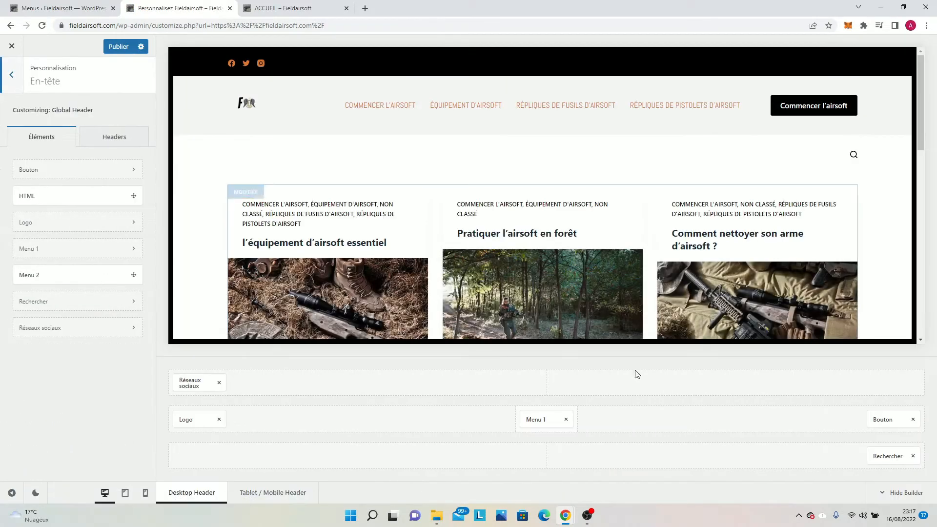
pyautogui.click(913, 425)
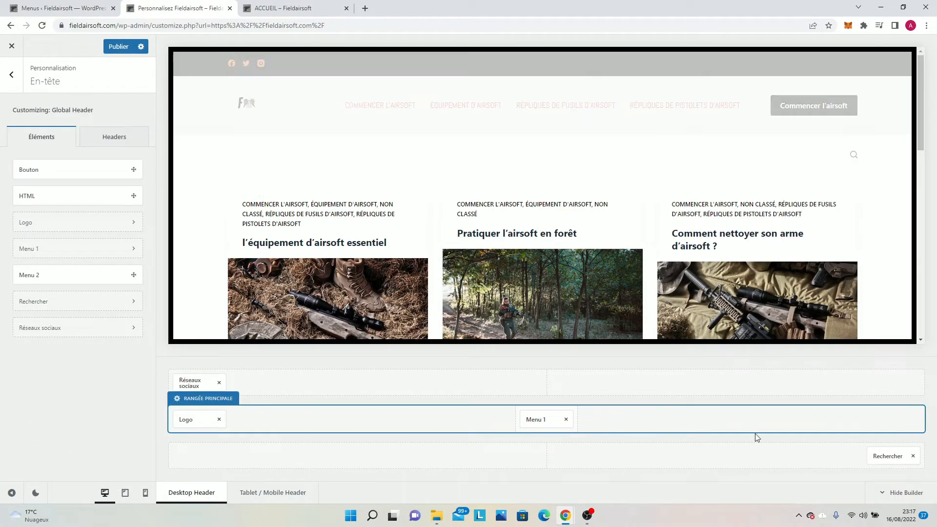
pyautogui.moveTo(876, 454); pyautogui.dragTo(880, 419)
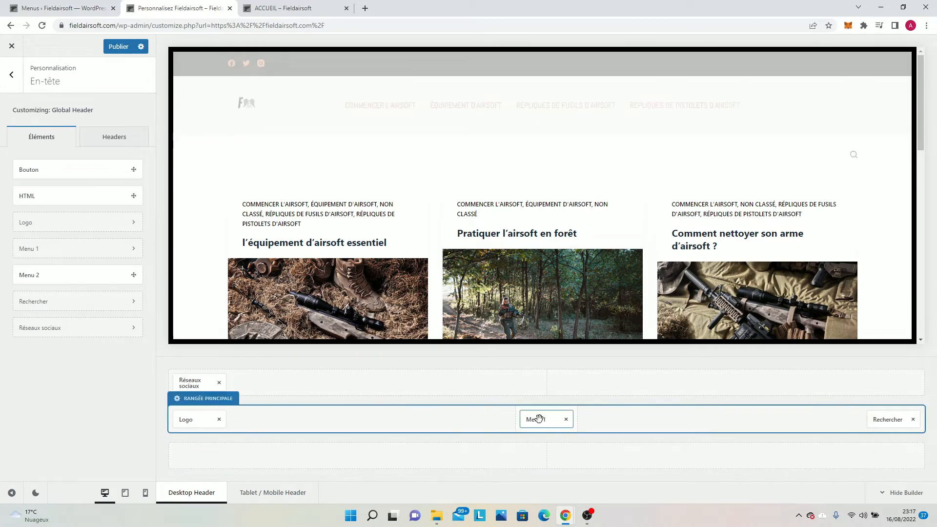
pyautogui.moveTo(537, 418); pyautogui.dragTo(828, 418)
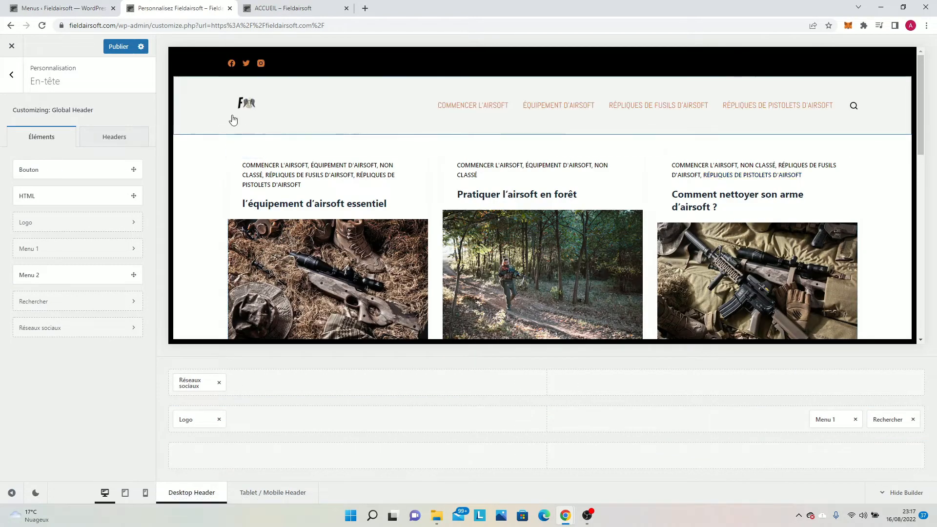
pyautogui.click(125, 49)
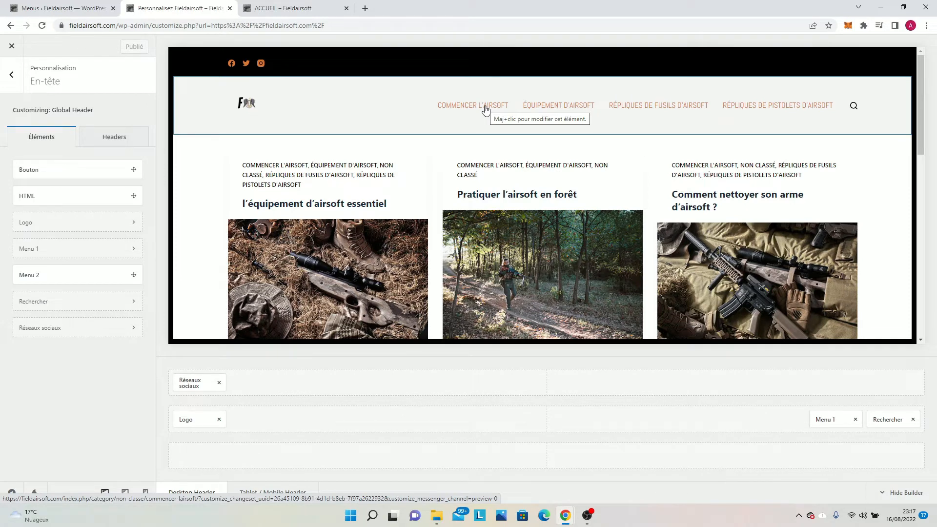
# Look over the header and article cards in the homepage preview, and leave the En-tête settings.
pyautogui.click(248, 105)
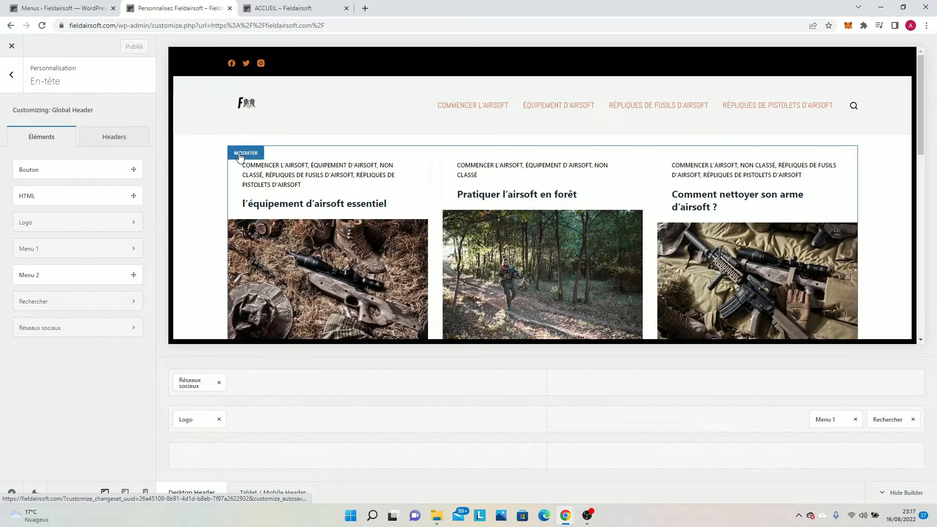
pyautogui.scroll(-1, 242, 161)
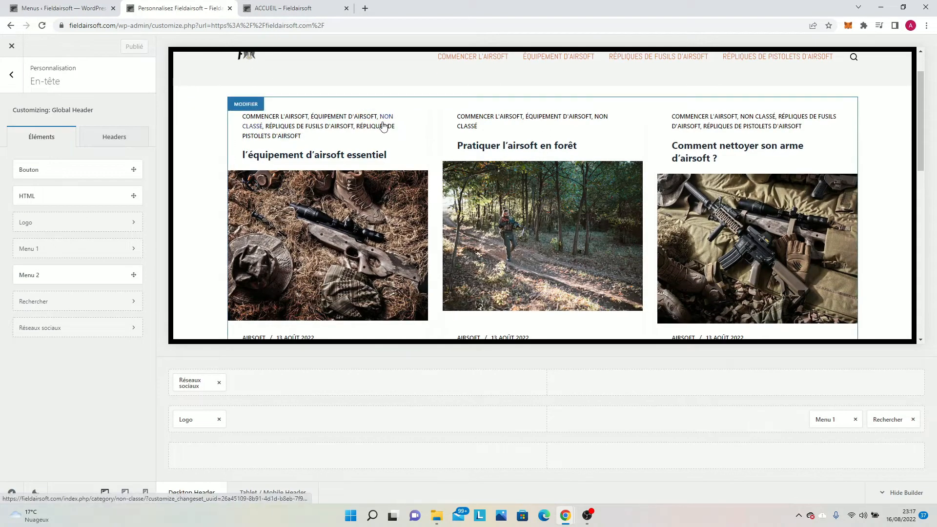
pyautogui.scroll(-1, 548, 193)
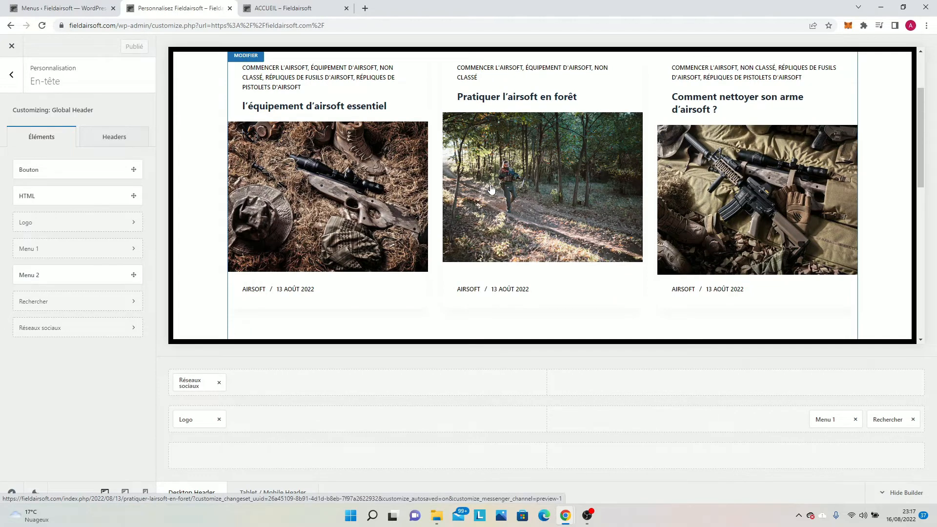
pyautogui.scroll(2, 492, 189)
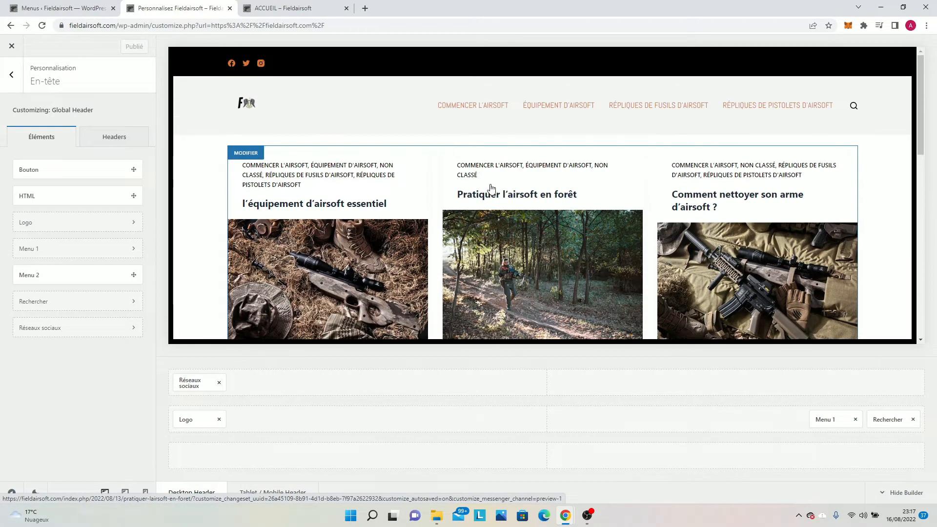
pyautogui.click(15, 76)
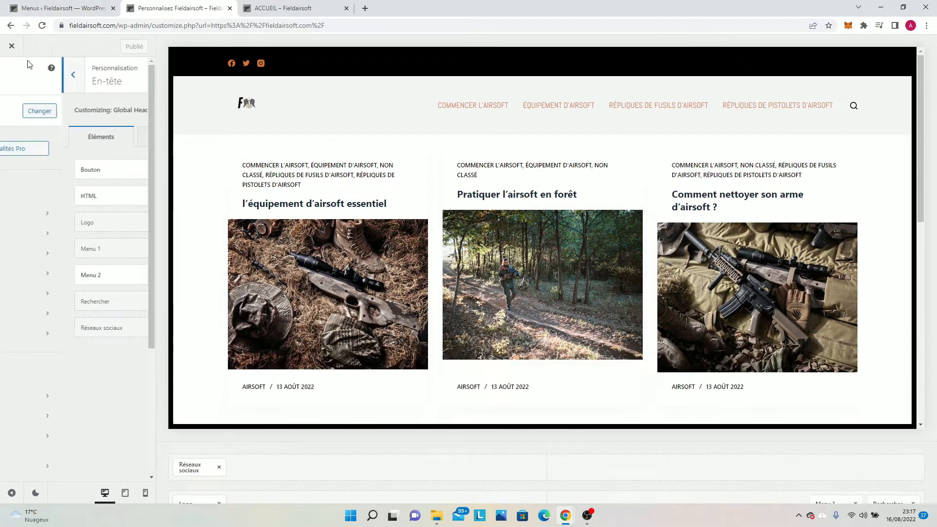
# Open the list of all articles in the WordPress admin and display its screen options.
pyautogui.click(35, 5)
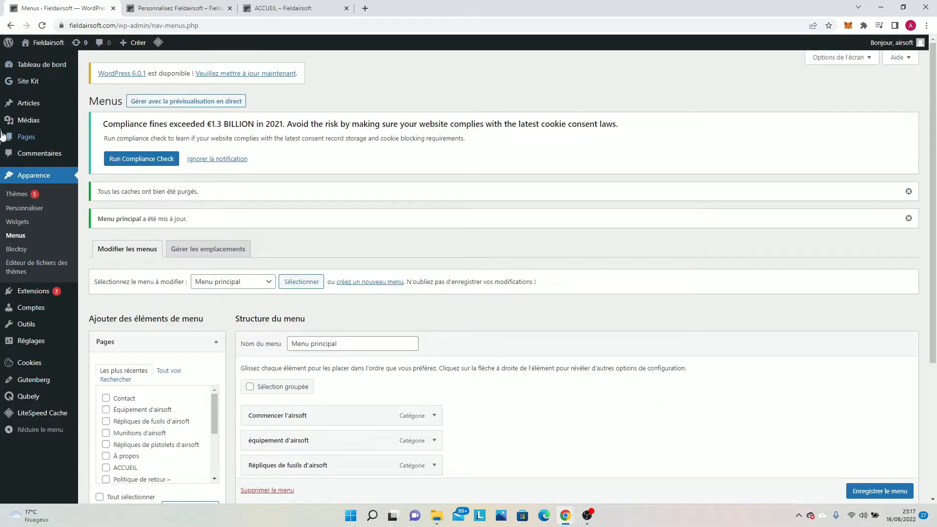
pyautogui.click(167, 6)
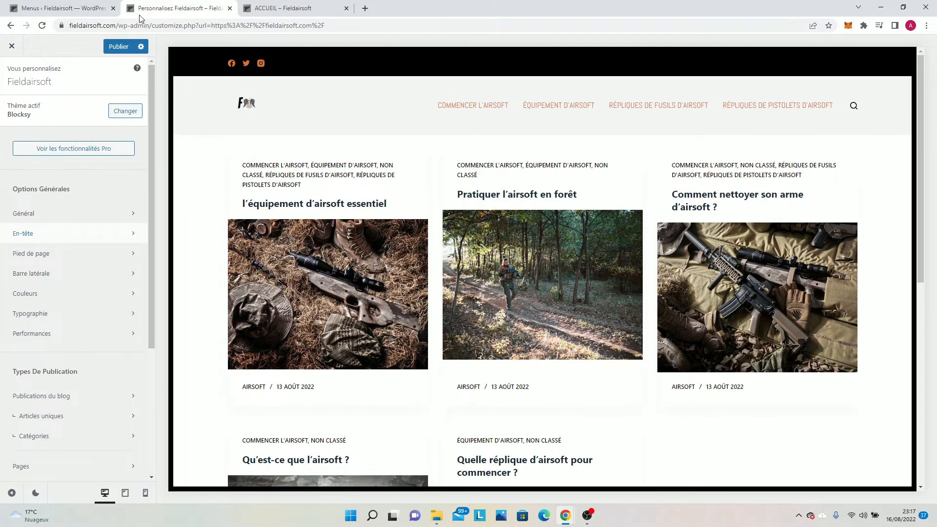
pyautogui.click(106, 6)
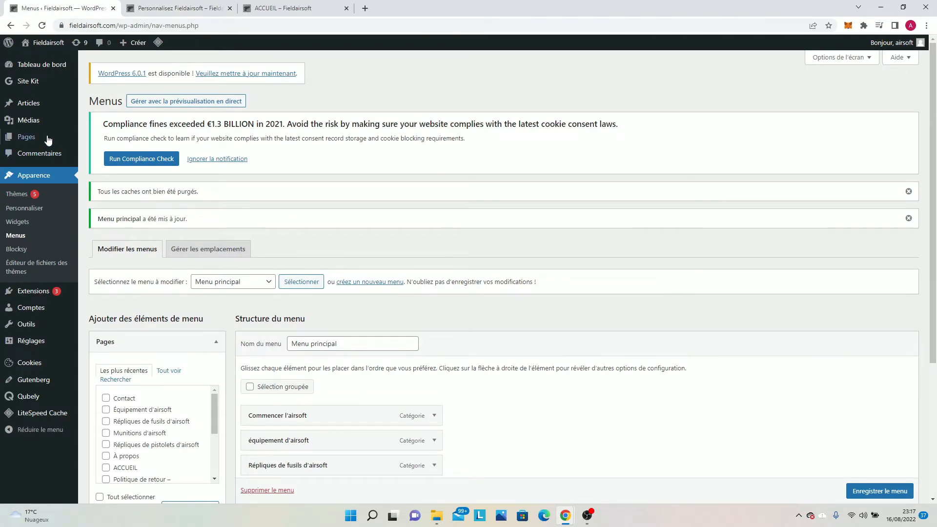
pyautogui.moveTo(53, 106)
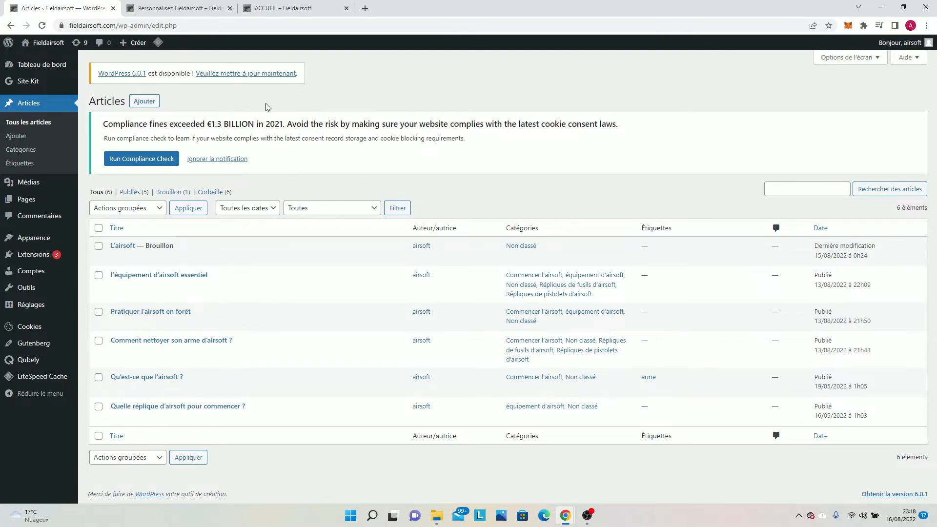
pyautogui.click(831, 67)
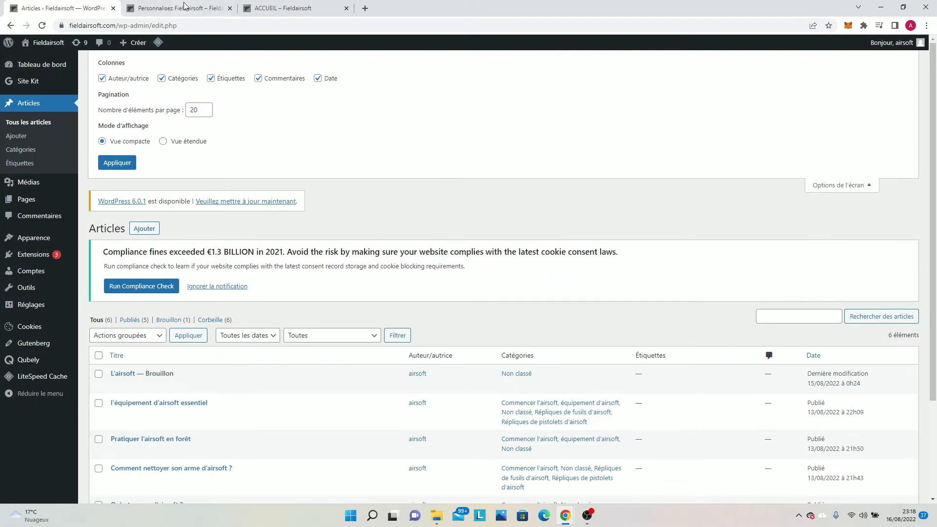
pyautogui.click(170, 10)
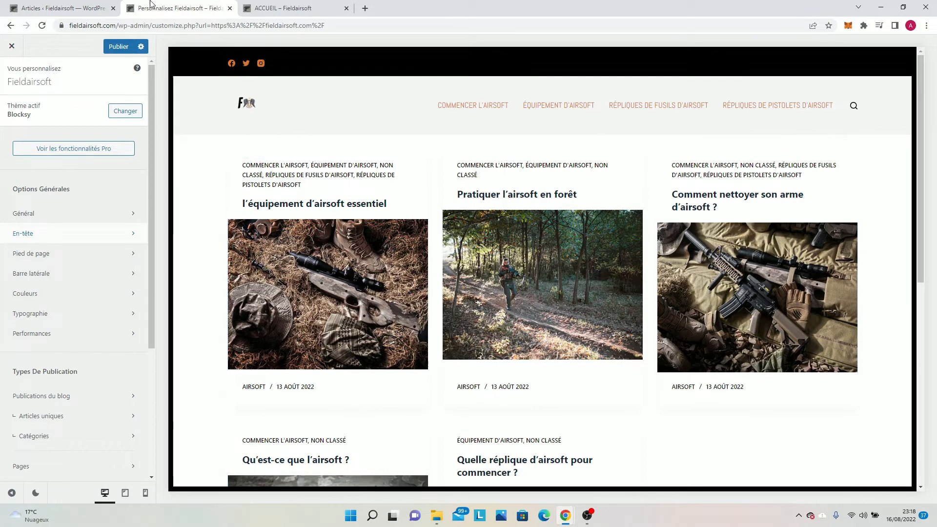
pyautogui.click(83, 5)
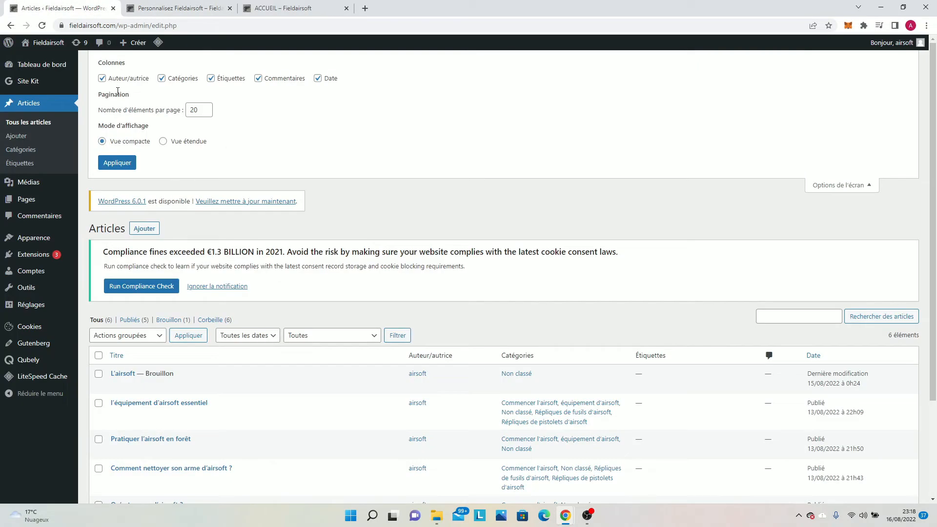
# Hide the Auteur/autrice and Catégories columns in the articles list, keep the display mode on Vue compacte, and apply the screen options.
pyautogui.click(102, 78)
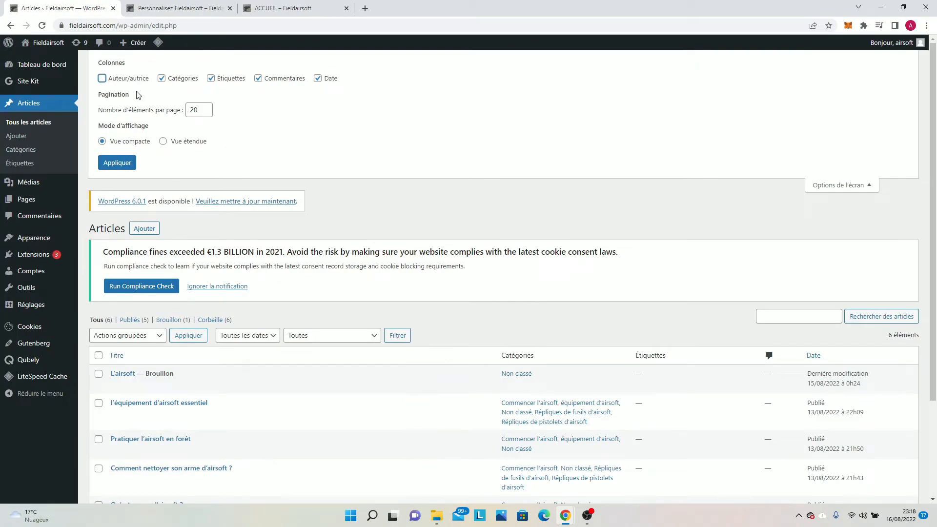
pyautogui.click(161, 79)
pyautogui.scroll(-2, 170, 88)
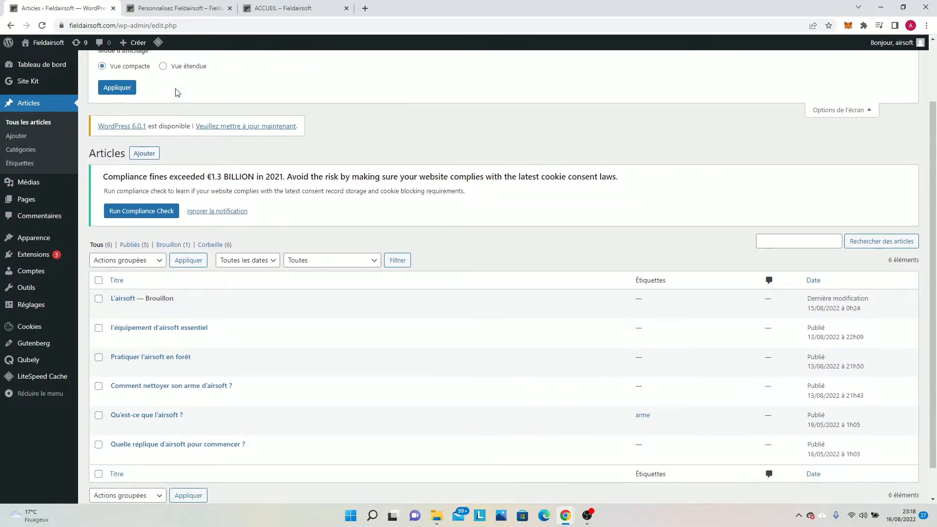
pyautogui.scroll(2, 176, 93)
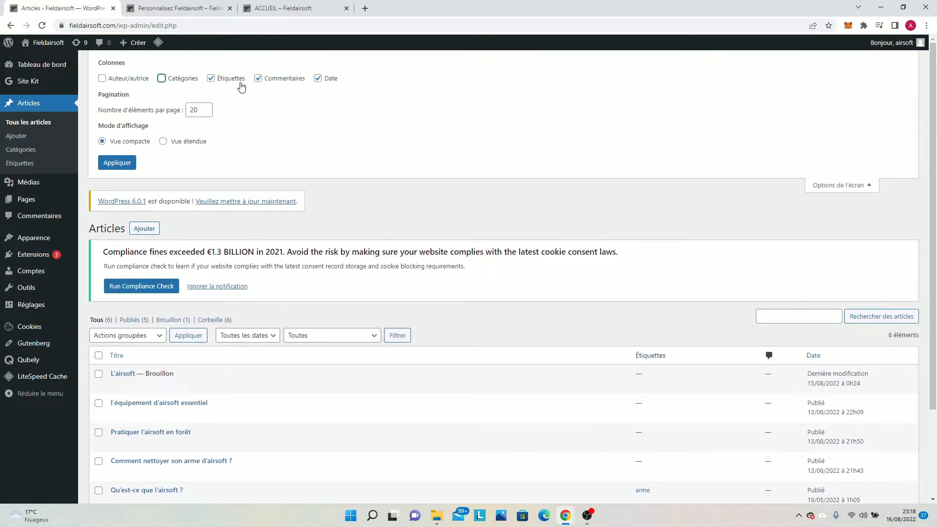
pyautogui.scroll(-1, 229, 92)
pyautogui.scroll(1, 230, 92)
pyautogui.click(190, 8)
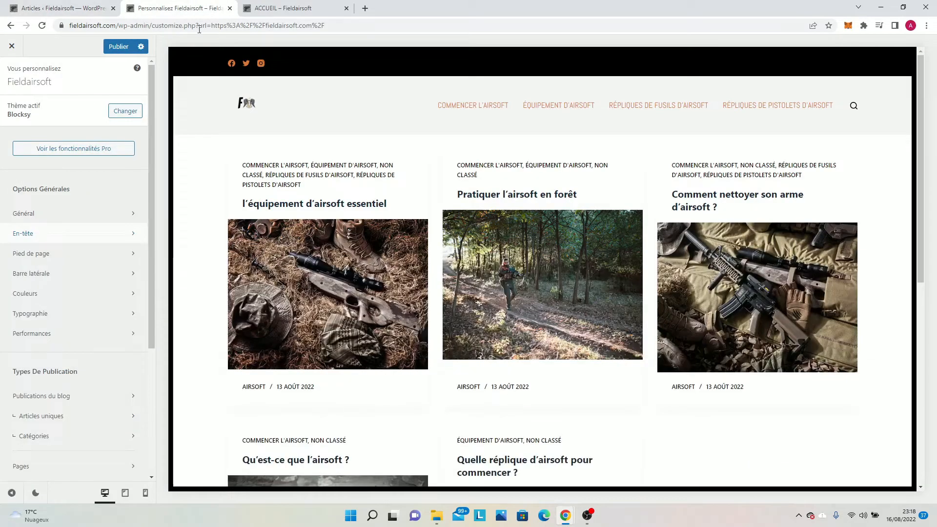
pyautogui.click(89, 4)
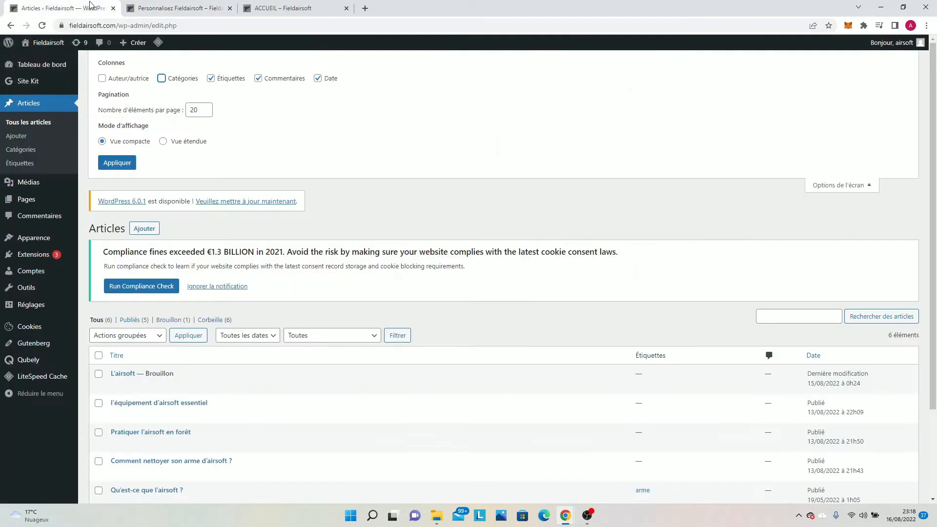
pyautogui.click(163, 142)
pyautogui.click(108, 143)
pyautogui.click(122, 165)
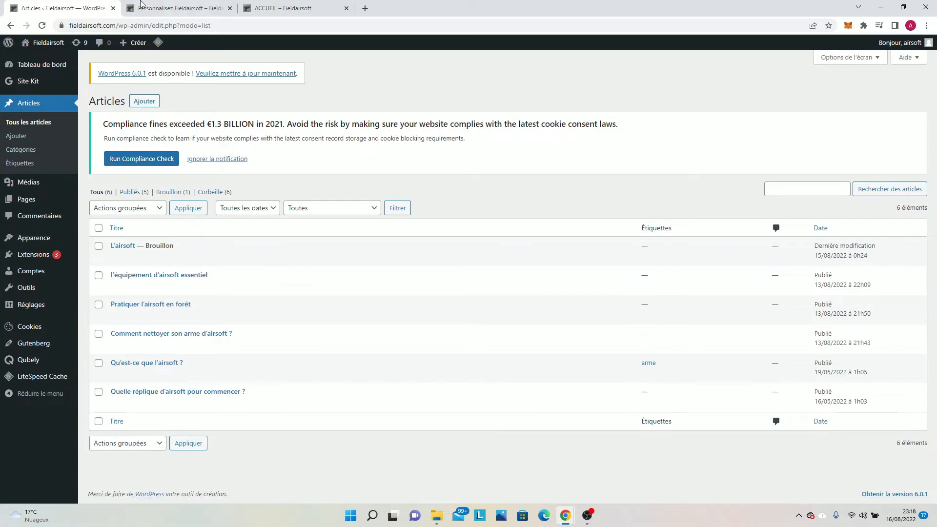
# Publish the pending customizer changes and open the live fieldairsoft.com homepage in a separate tab to look over its article cards.
pyautogui.click(141, 5)
pyautogui.click(119, 46)
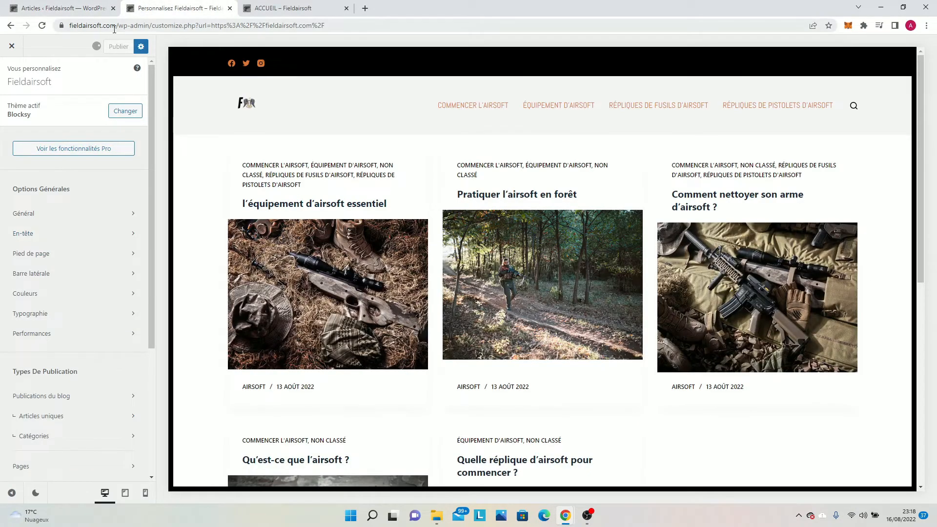
pyautogui.moveTo(117, 25); pyautogui.dragTo(57, 28)
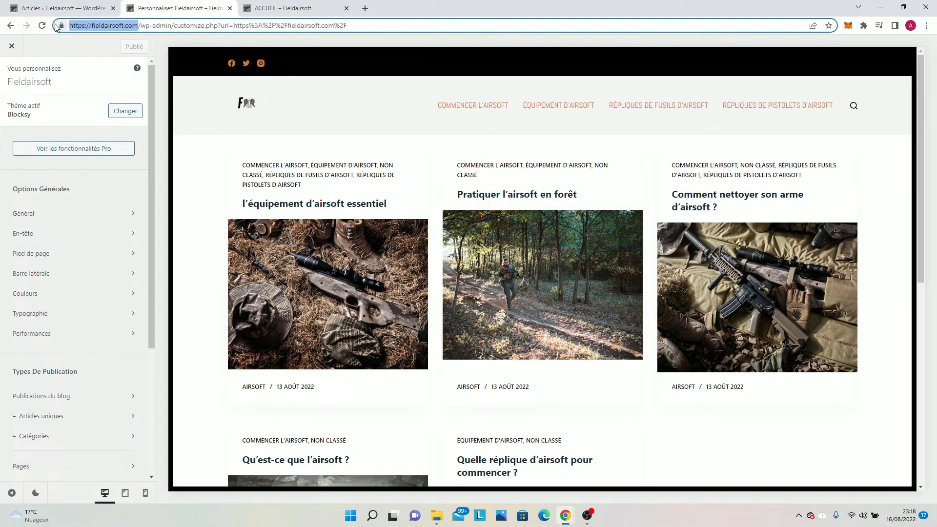
pyautogui.write('https://fieldairsoft.com/')
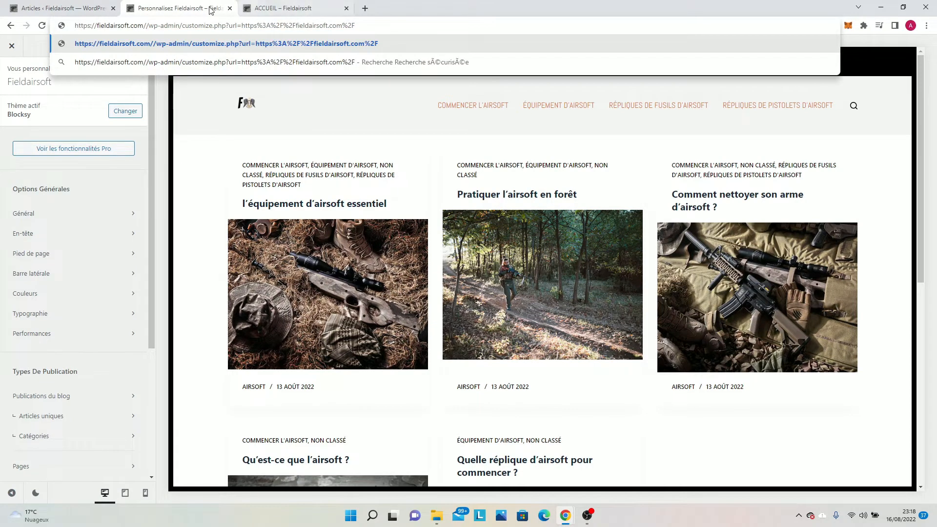
pyautogui.click(230, 8)
pyautogui.click(248, 8)
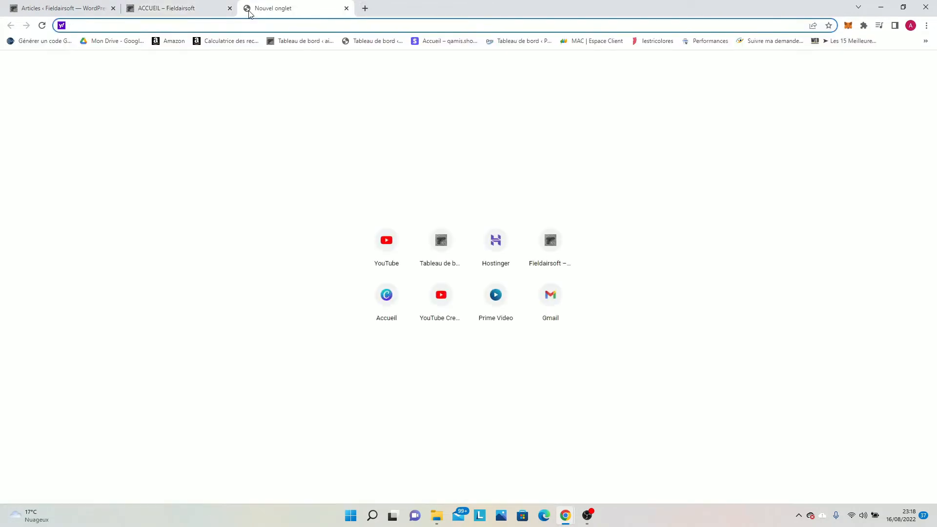
pyautogui.write('https://fieldairsoft.com/')
pyautogui.press('Return')
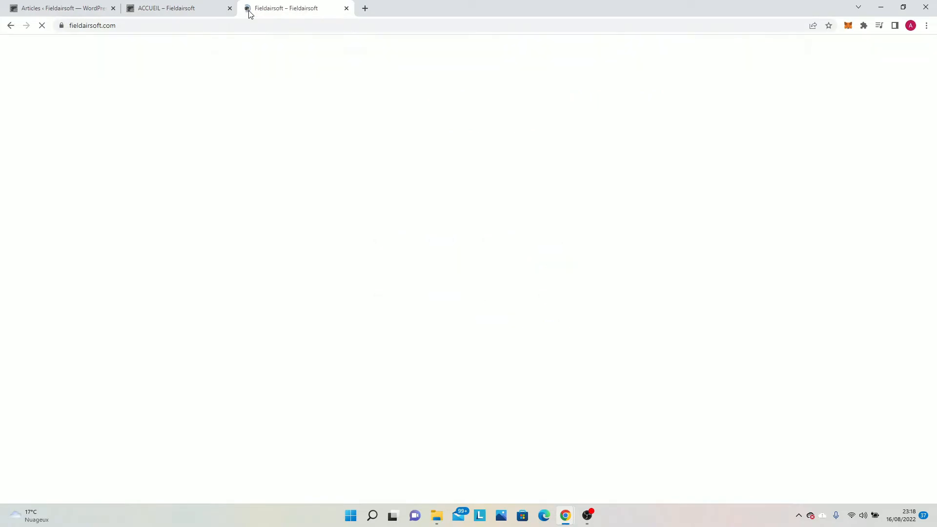
pyautogui.scroll(-3, 206, 177)
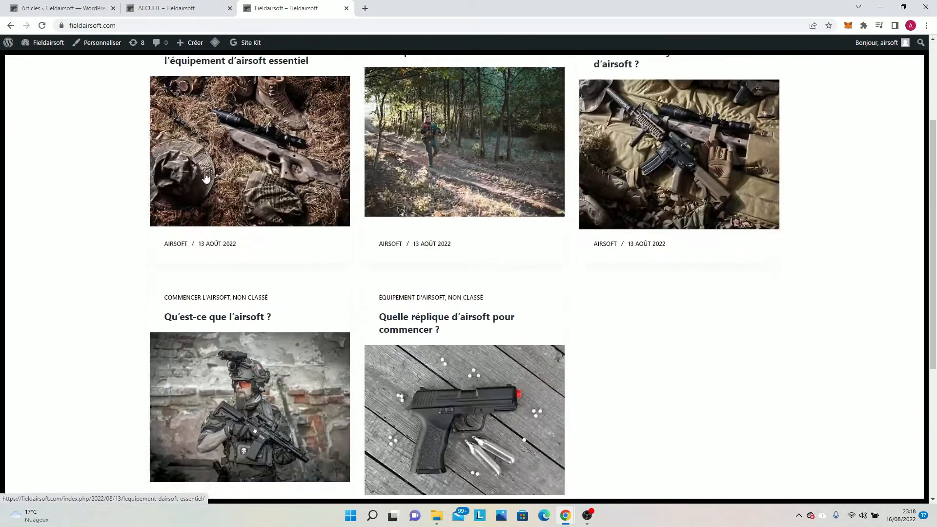
pyautogui.scroll(-2, 206, 177)
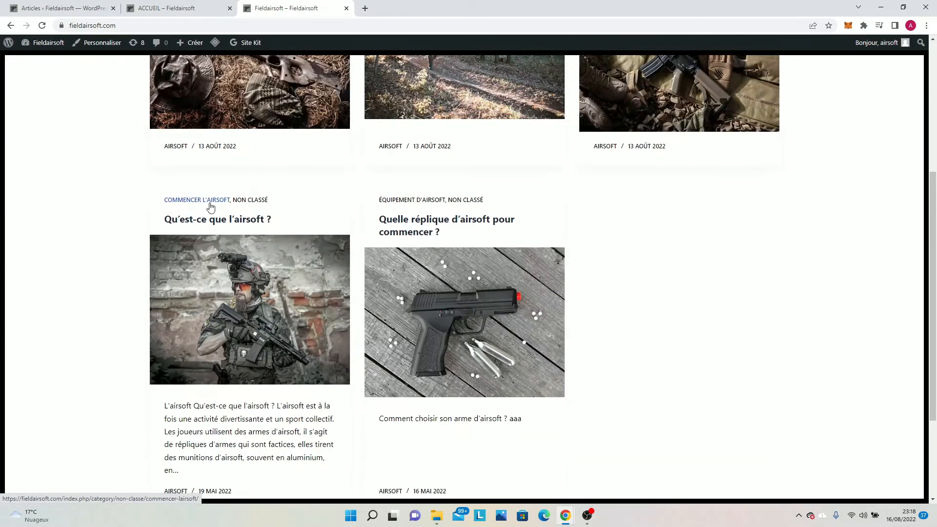
pyautogui.scroll(5, 210, 205)
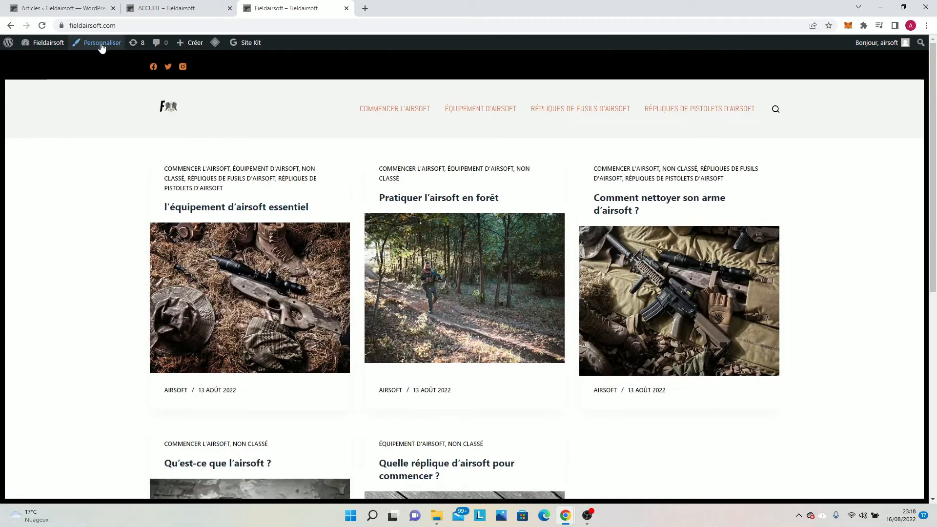
# Reopen the screen options of the articles list and review the column and display mode settings against the list.
pyautogui.click(78, 4)
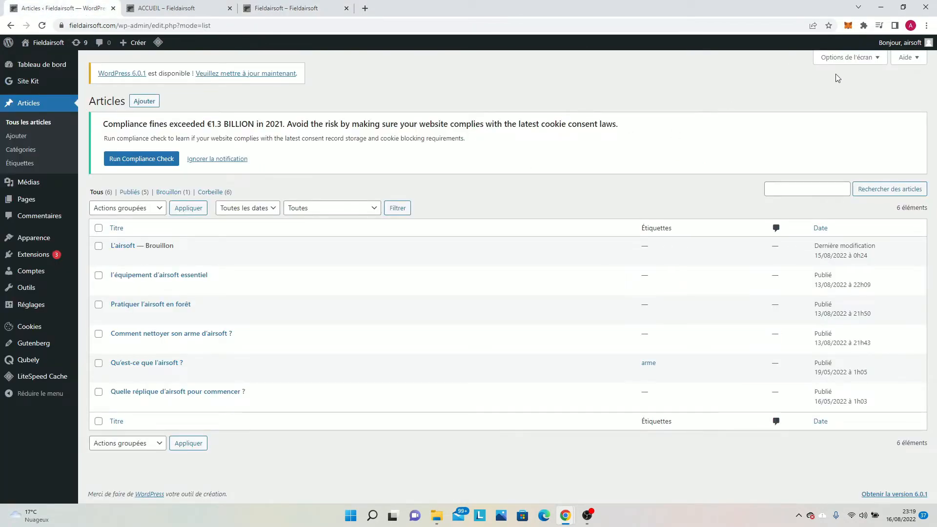
pyautogui.click(847, 58)
pyautogui.scroll(-2, 684, 190)
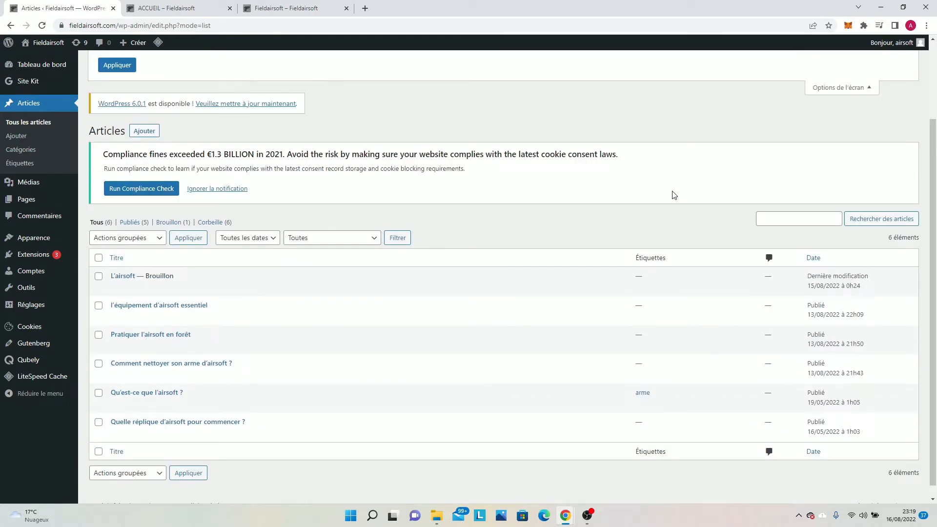
pyautogui.scroll(2, 830, 97)
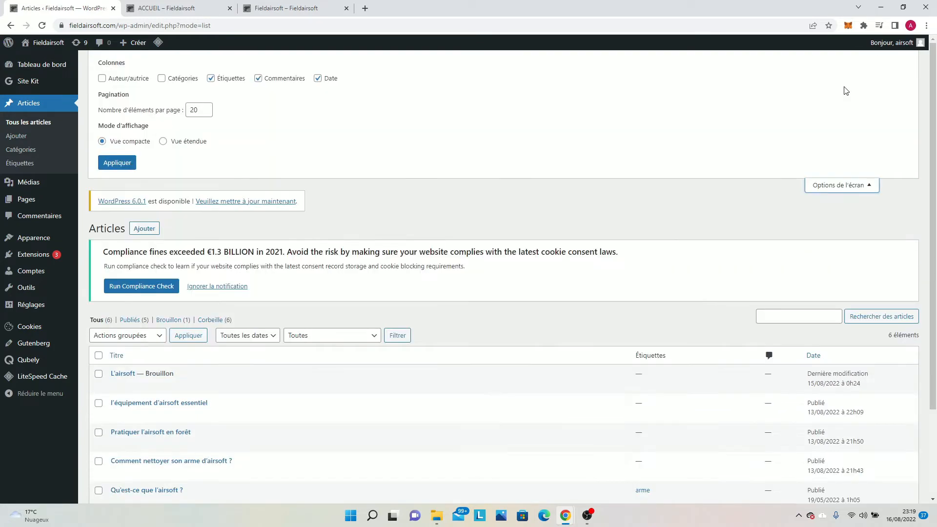
# Open the theme customizer from the ACCUEIL page, close the extra homepage tab, and open the Publications du blog settings.
pyautogui.click(196, 9)
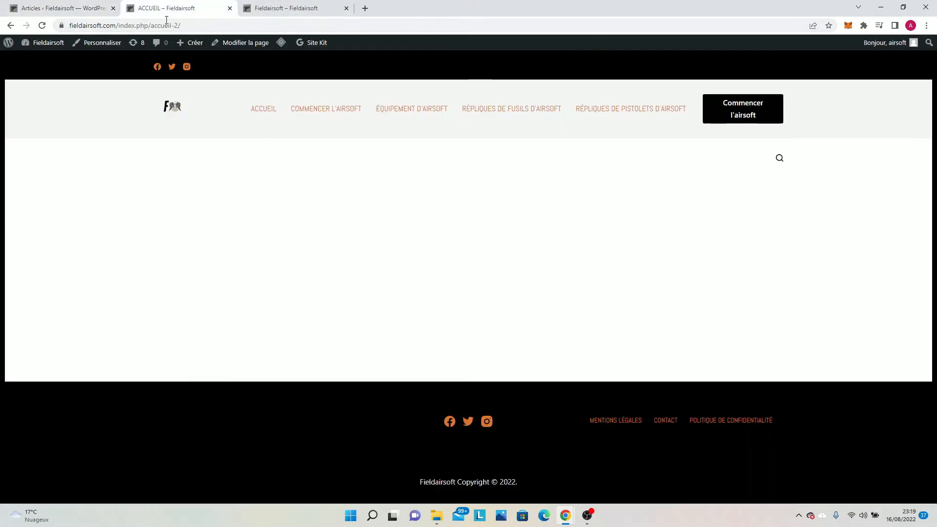
pyautogui.click(99, 53)
pyautogui.click(346, 9)
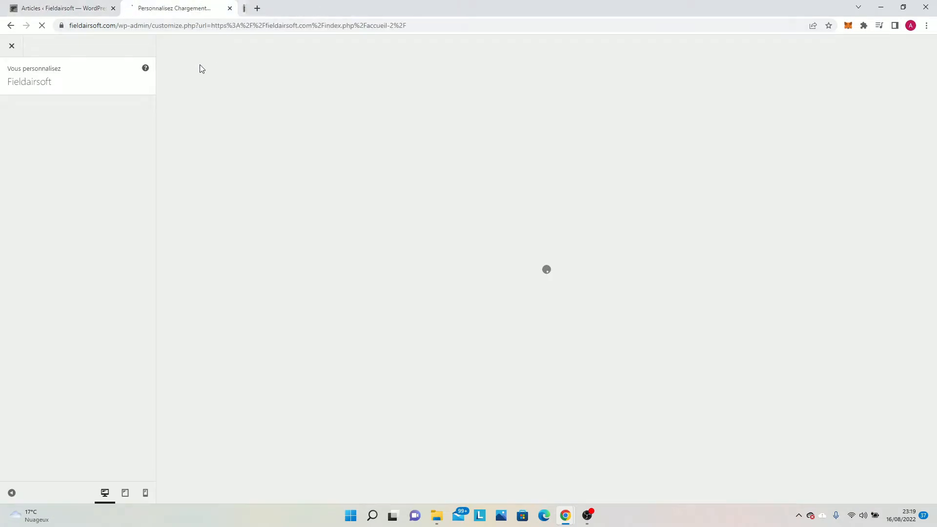
pyautogui.scroll(-2, 26, 213)
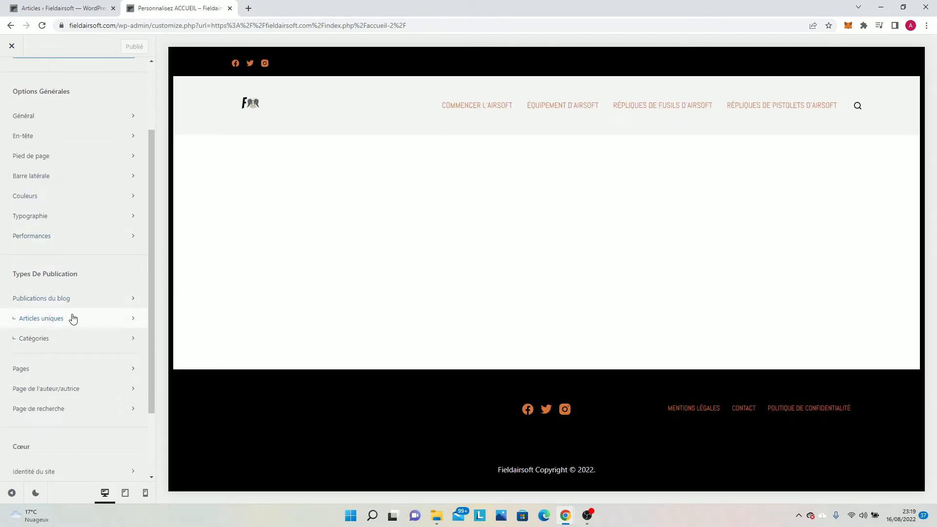
pyautogui.click(73, 303)
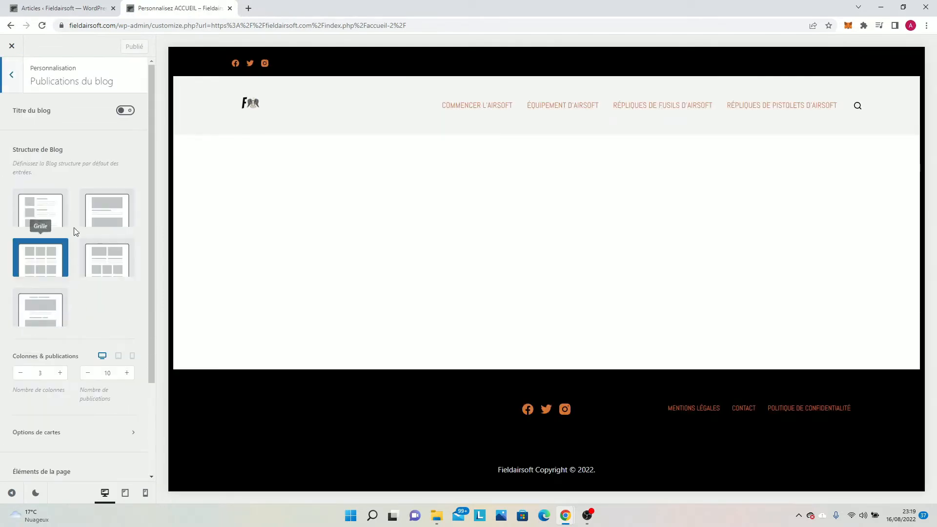
# Load the homepage in the customizer preview and turn on Titre du blog for the blog posts.
pyautogui.click(240, 105)
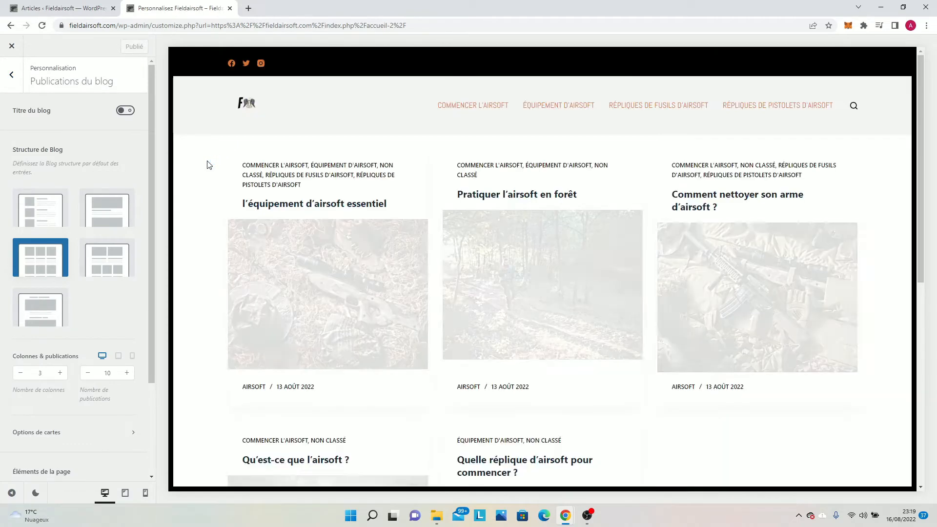
pyautogui.click(126, 112)
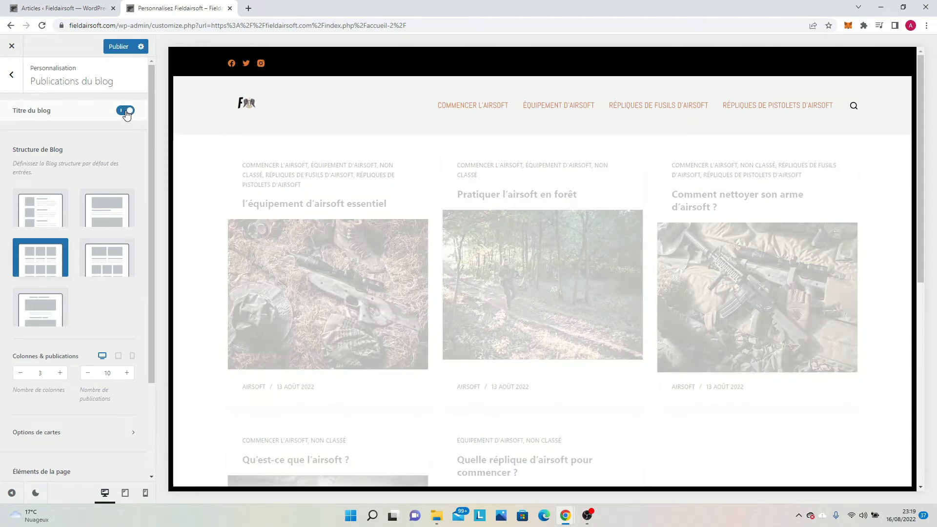
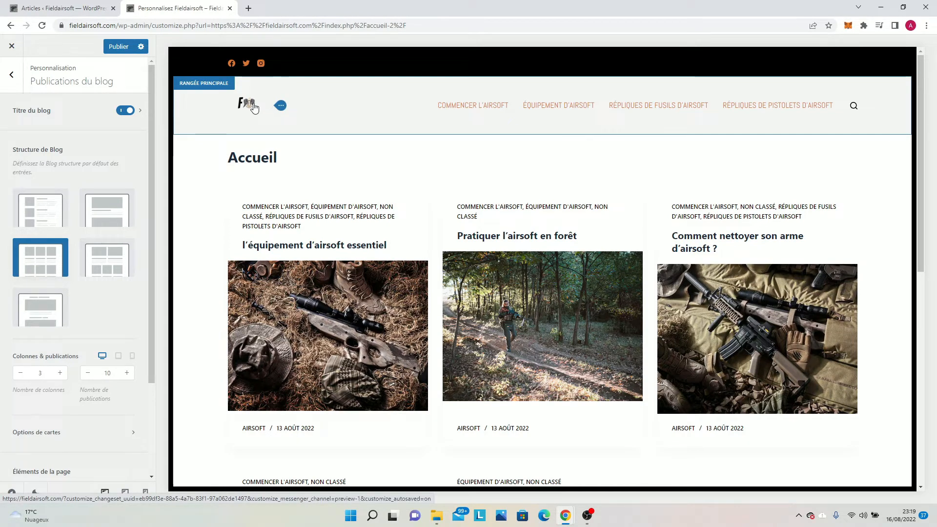
# Try the list and Classique blog structures in the preview, and go back to the Grille structure.
pyautogui.click(27, 222)
pyautogui.scroll(-1, 39, 214)
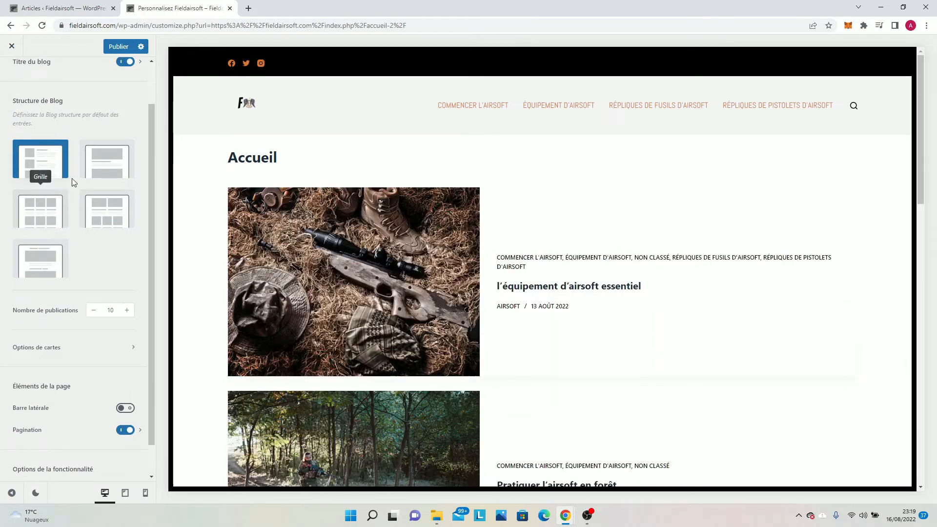
pyautogui.click(96, 173)
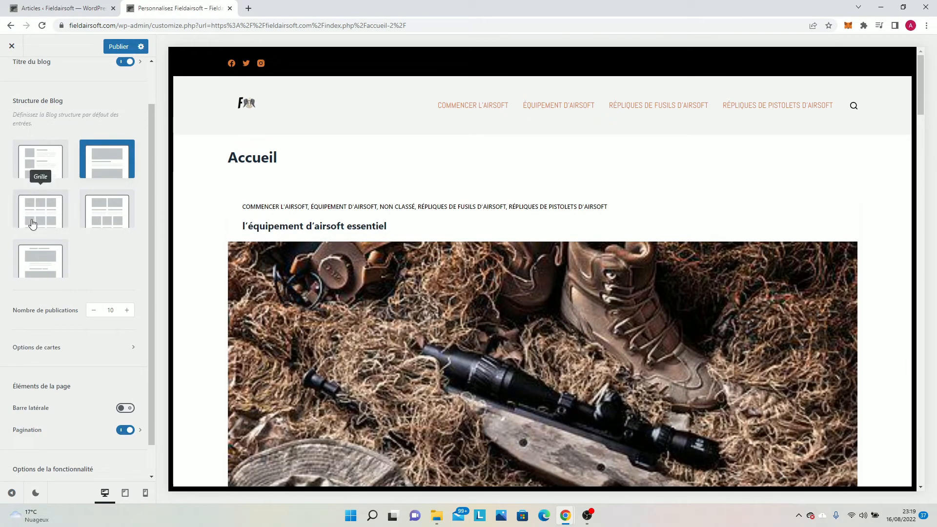
pyautogui.click(34, 223)
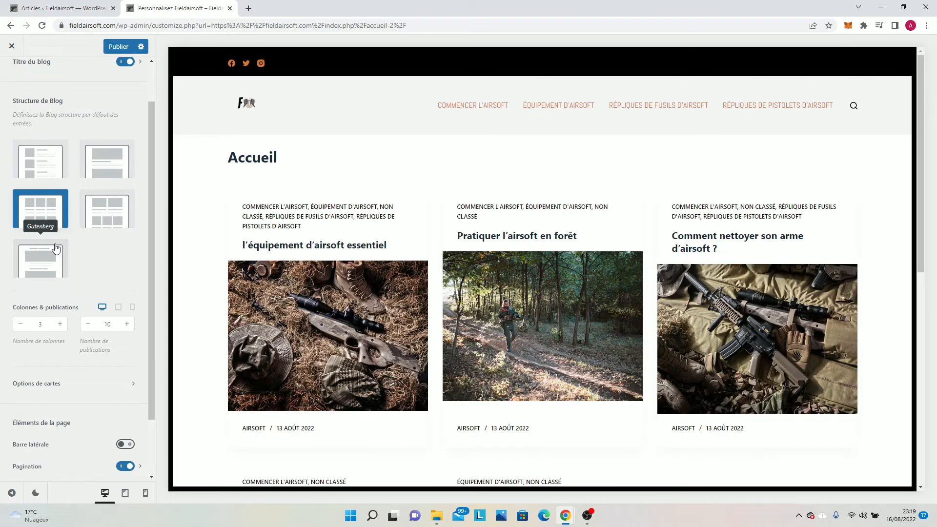
# Set the number of columns of the blog grid to 4 and check the article cards in the preview.
pyautogui.click(60, 324)
pyautogui.click(60, 324)
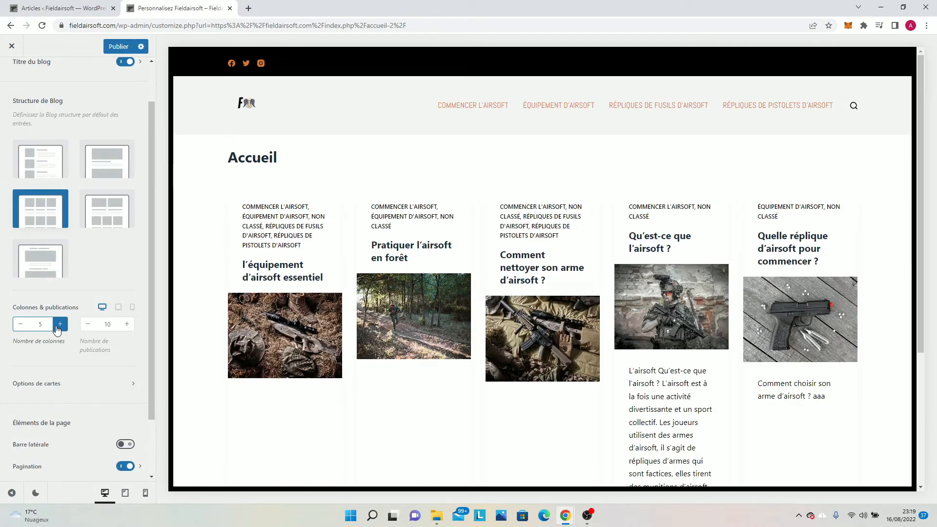
pyautogui.click(21, 324)
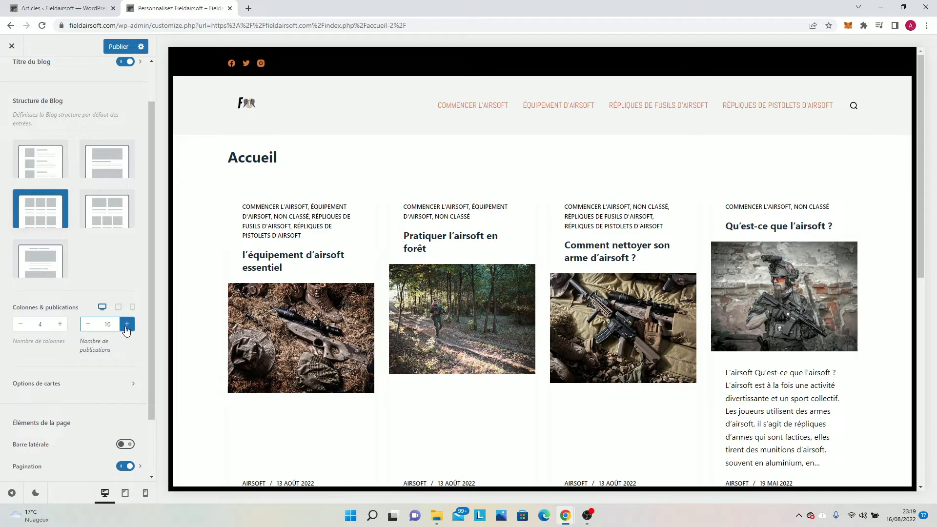
pyautogui.scroll(-4, 341, 358)
pyautogui.scroll(-1, 341, 358)
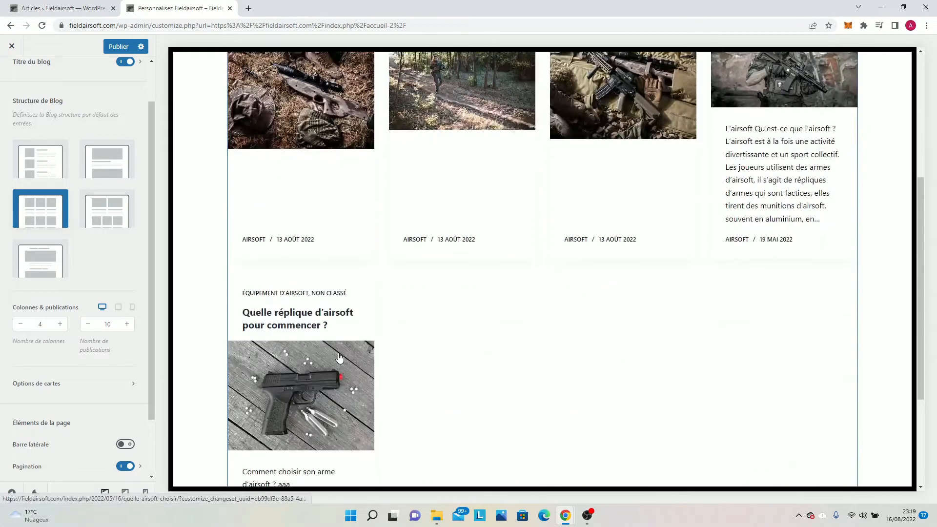
# Try raising the number of blog publications to 14, checking the preview, and set it back to 10.
pyautogui.click(127, 324)
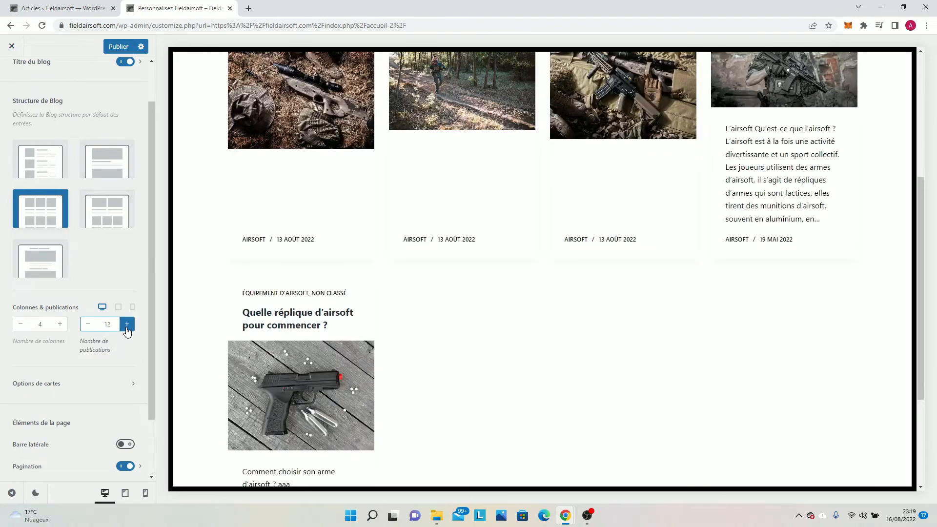
pyautogui.click(127, 324)
pyautogui.scroll(-3, 529, 368)
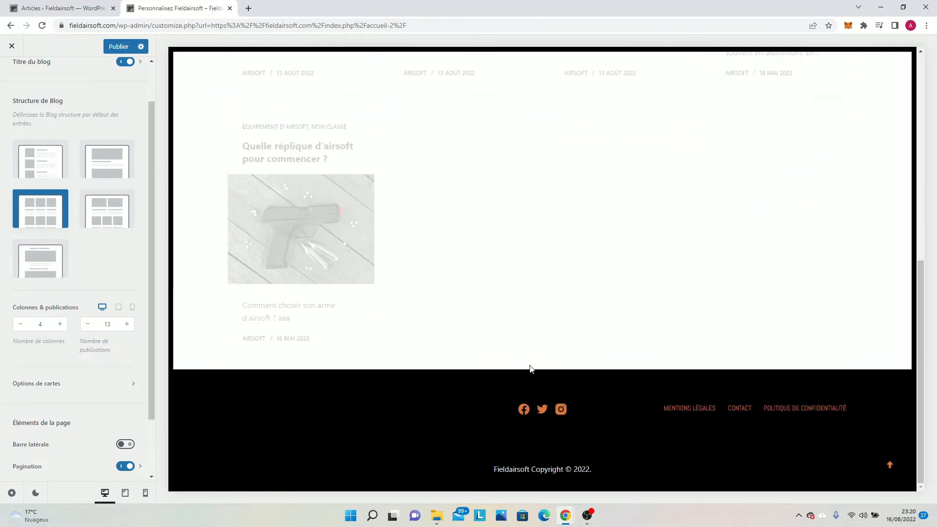
pyautogui.scroll(6, 531, 369)
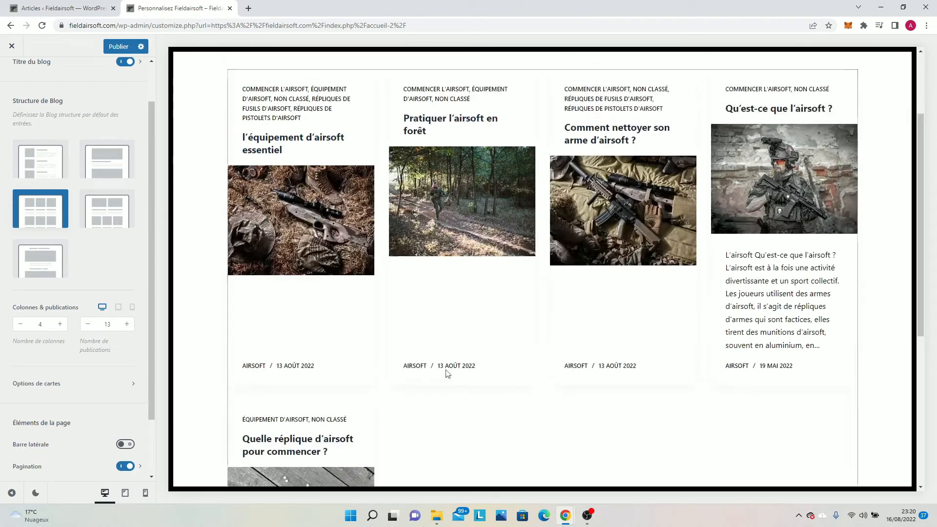
pyautogui.click(126, 325)
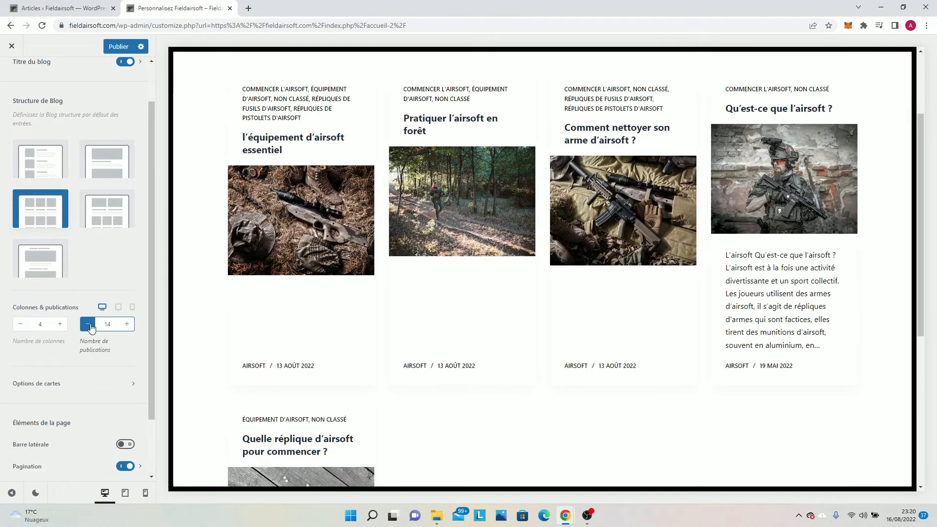
pyautogui.click(90, 325)
pyautogui.click(89, 325)
pyautogui.click(90, 324)
# Open the Options de cartes settings of the blog publications with the article cards in view.
pyautogui.scroll(-2, 90, 327)
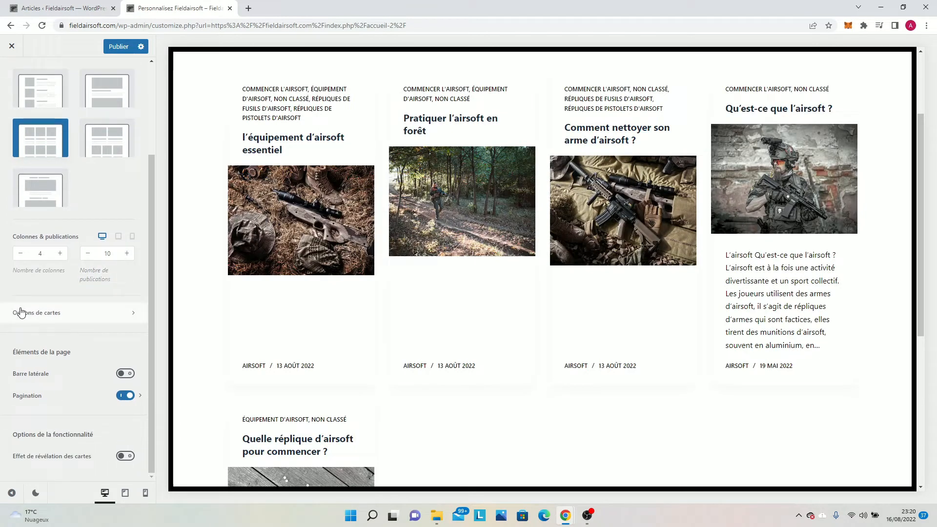
pyautogui.click(65, 313)
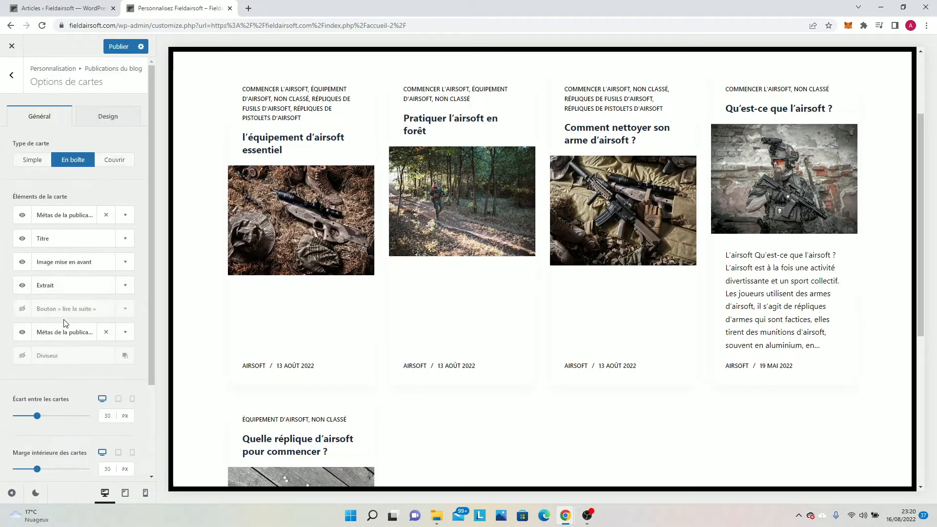
pyautogui.scroll(1, 214, 253)
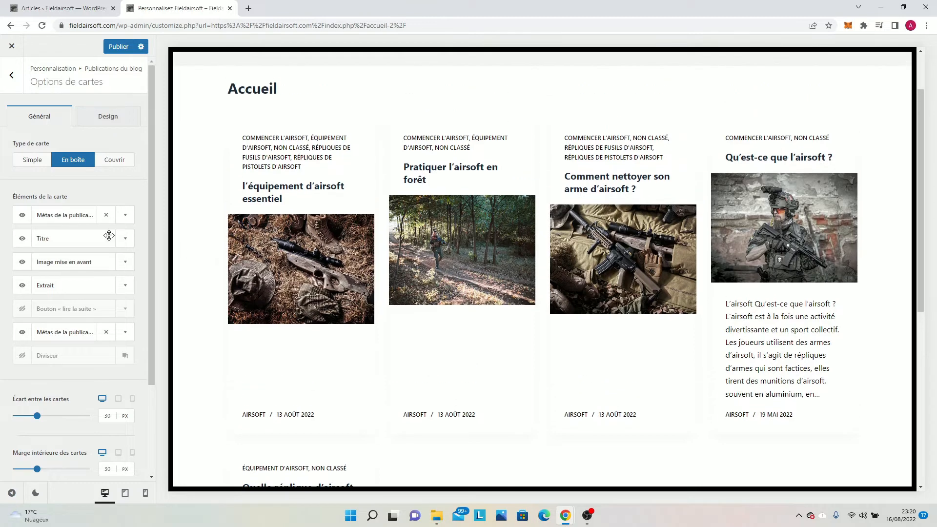
# Hide and show again the card's upper post metas, Extrait, Titre and Image mise en avant, one after another.
pyautogui.click(30, 222)
pyautogui.click(28, 222)
pyautogui.click(21, 287)
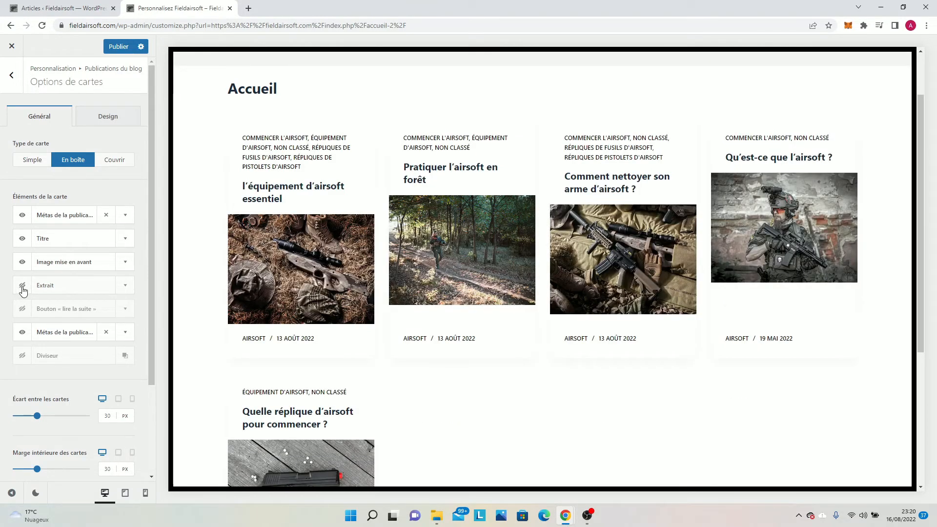
pyautogui.click(22, 288)
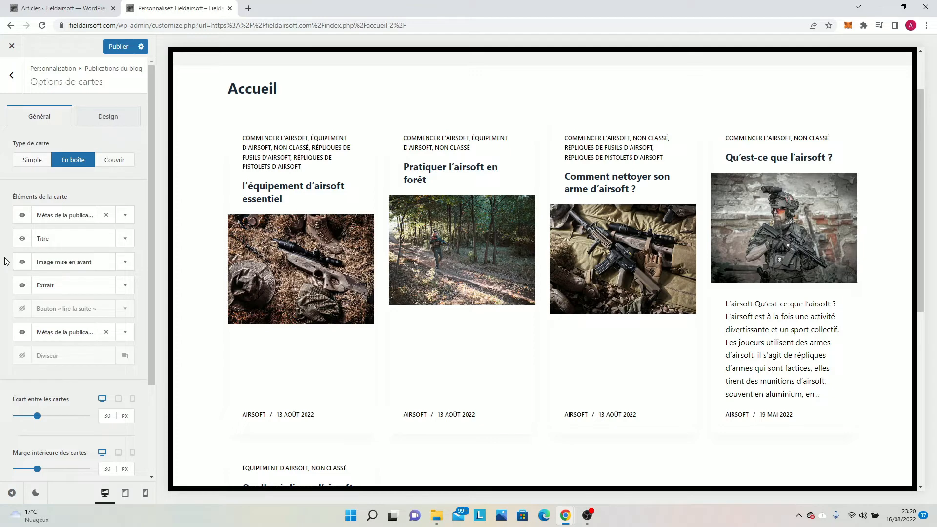
pyautogui.click(20, 243)
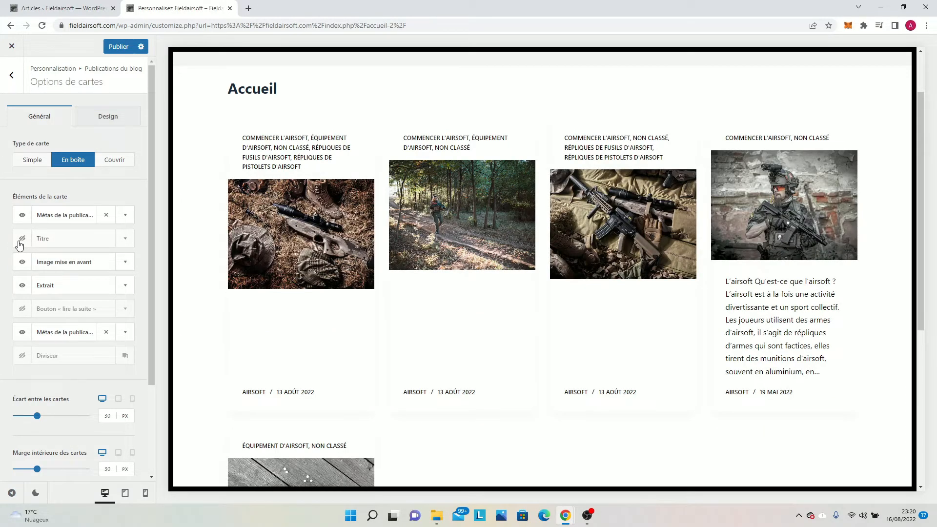
pyautogui.click(20, 244)
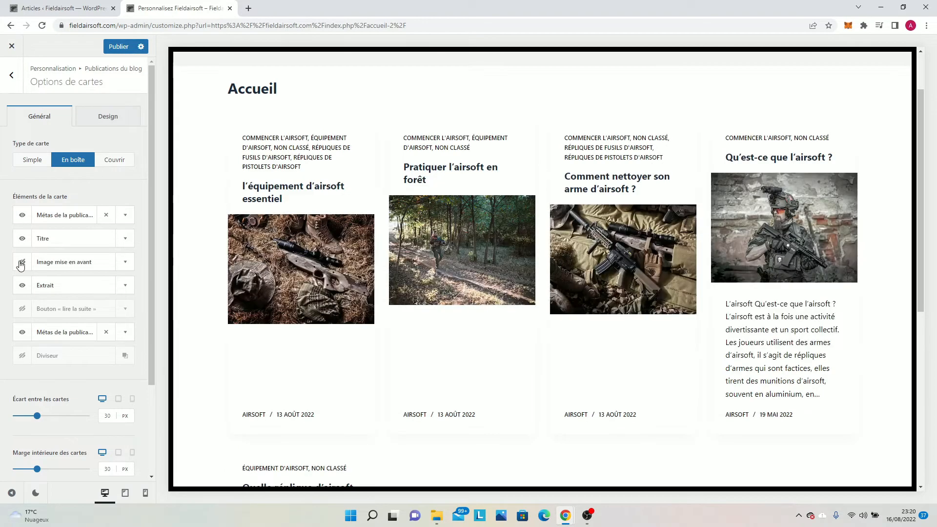
pyautogui.click(21, 263)
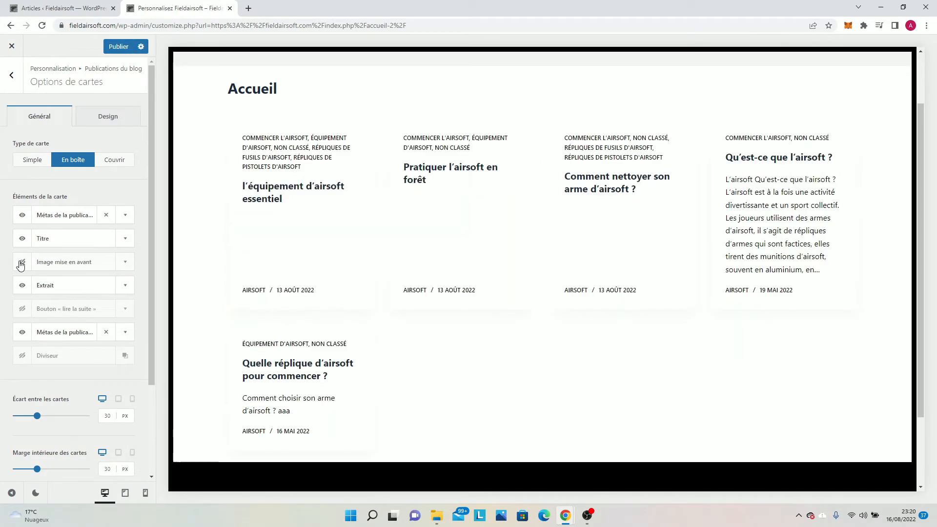
pyautogui.click(21, 264)
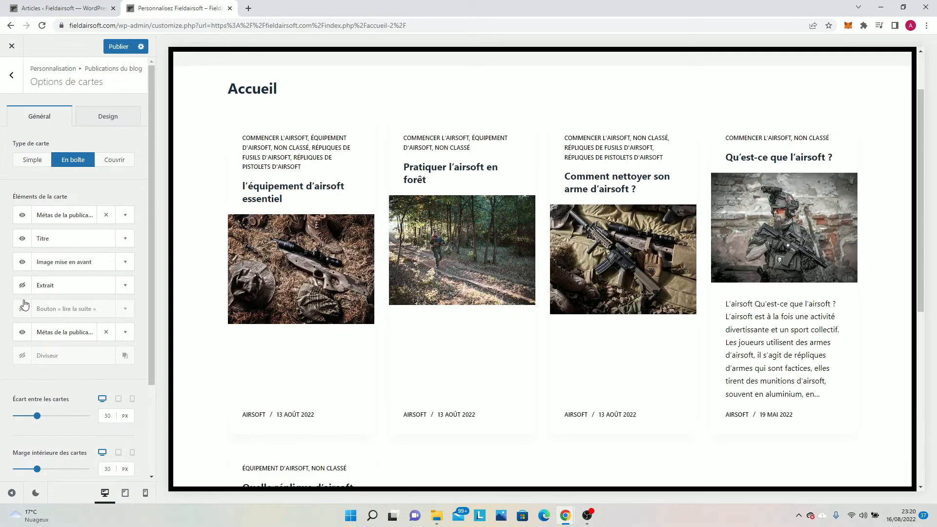
# Show the « lire la suite » button on the article cards and open the initial button color in the design settings.
pyautogui.click(22, 309)
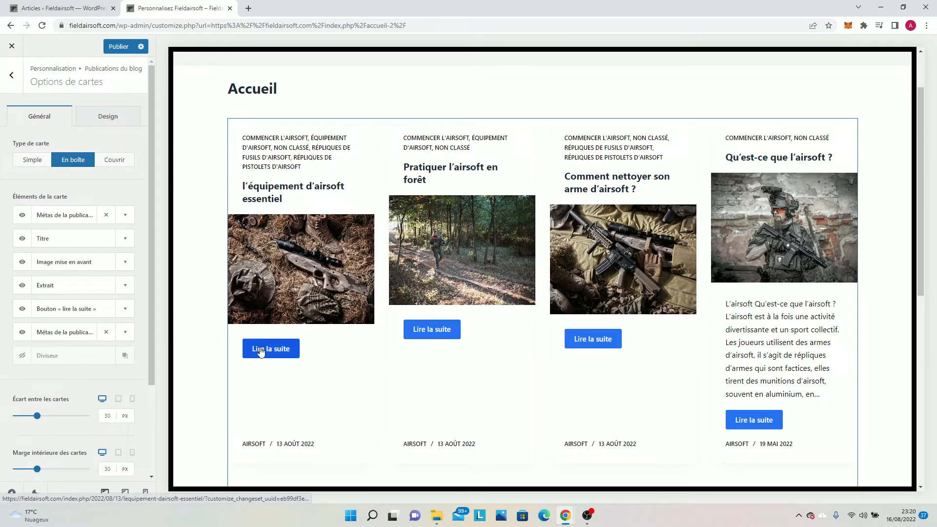
pyautogui.click(108, 116)
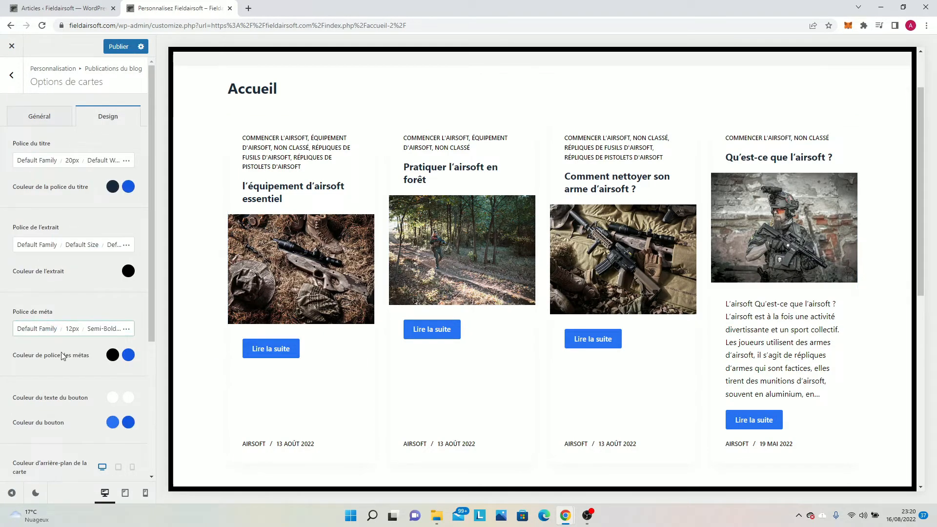
pyautogui.scroll(-1, 56, 398)
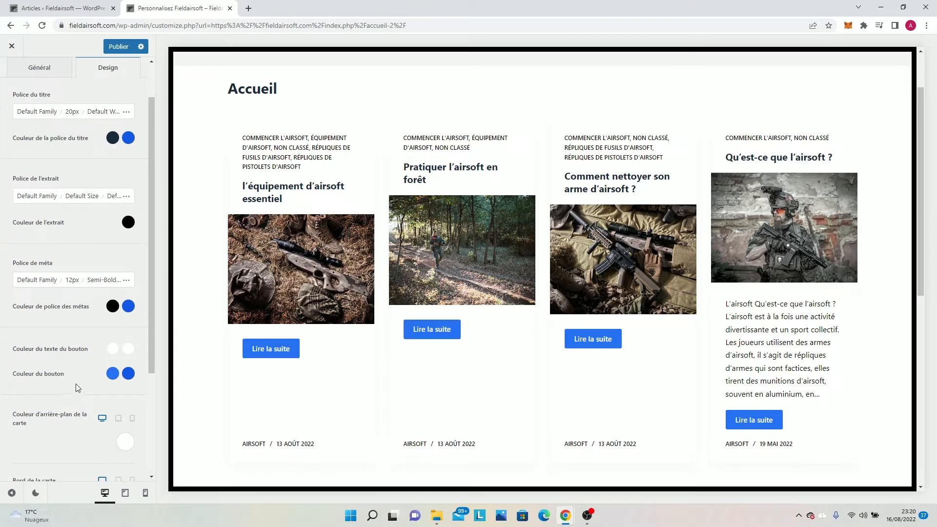
pyautogui.click(109, 377)
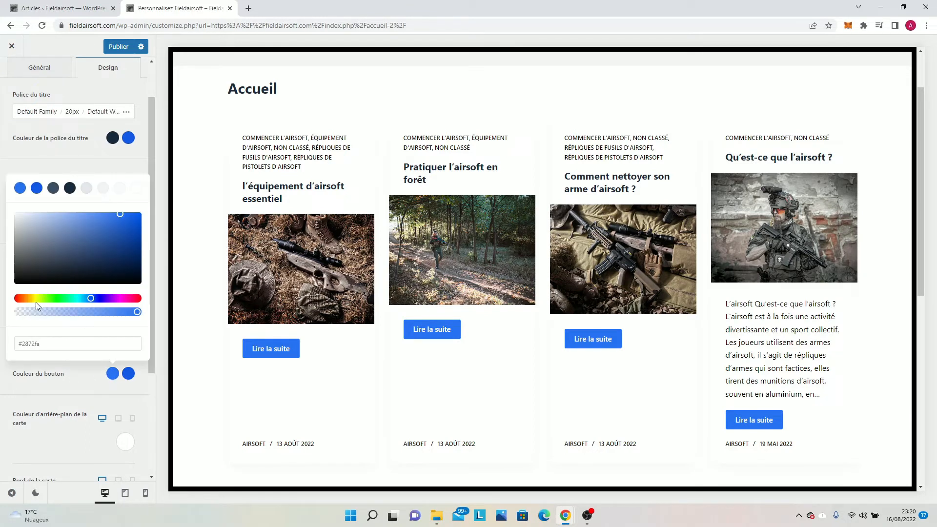
# Open the design settings of the header's social network icons and copy the initial icon color code #d9742d.
pyautogui.scroll(2, 209, 198)
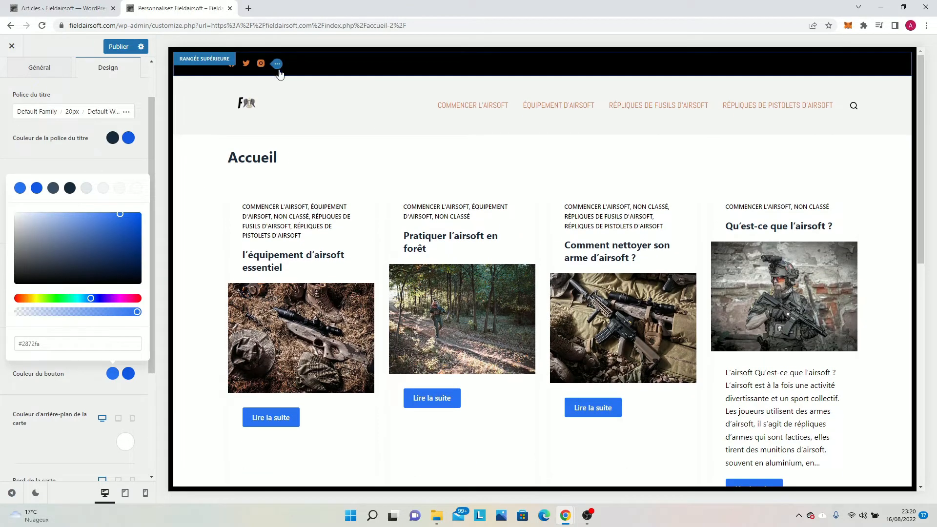
pyautogui.click(279, 70)
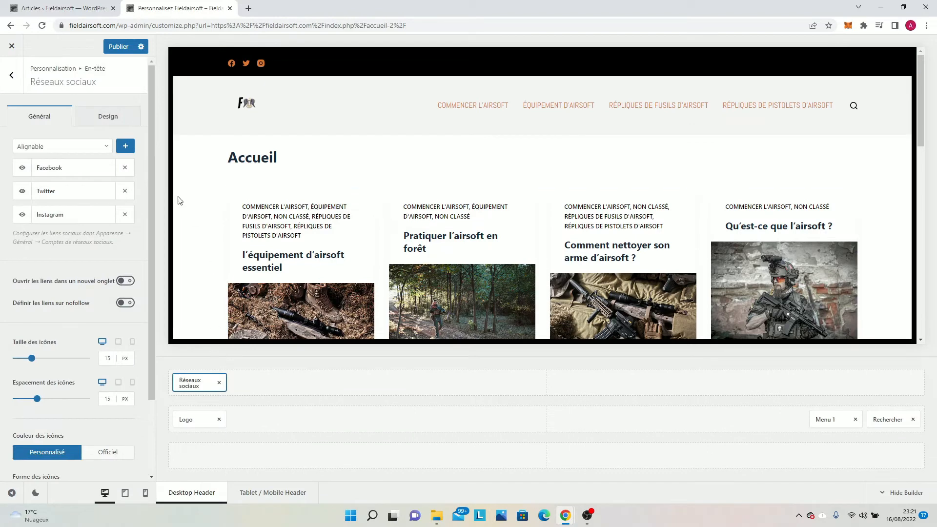
pyautogui.click(132, 126)
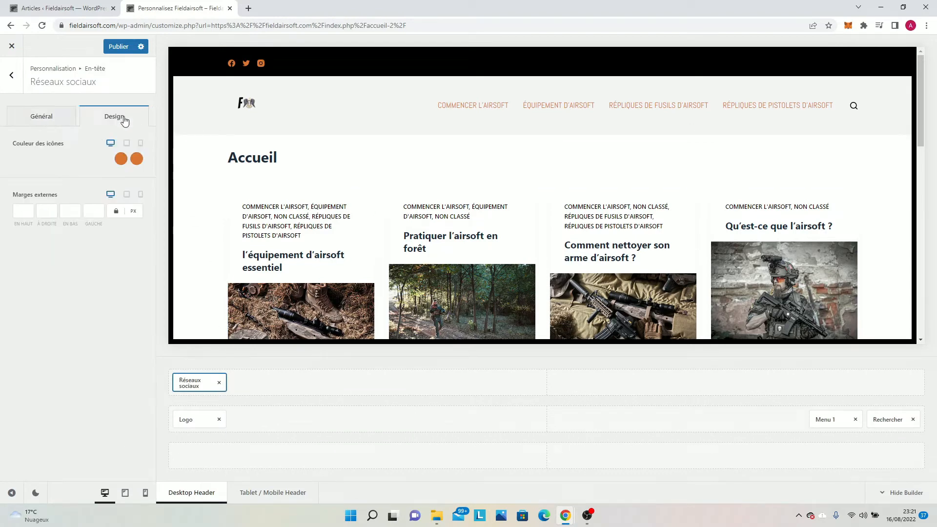
pyautogui.click(123, 158)
pyautogui.moveTo(75, 341); pyautogui.dragTo(2, 332)
pyautogui.hotkey('ctrl', 'c')
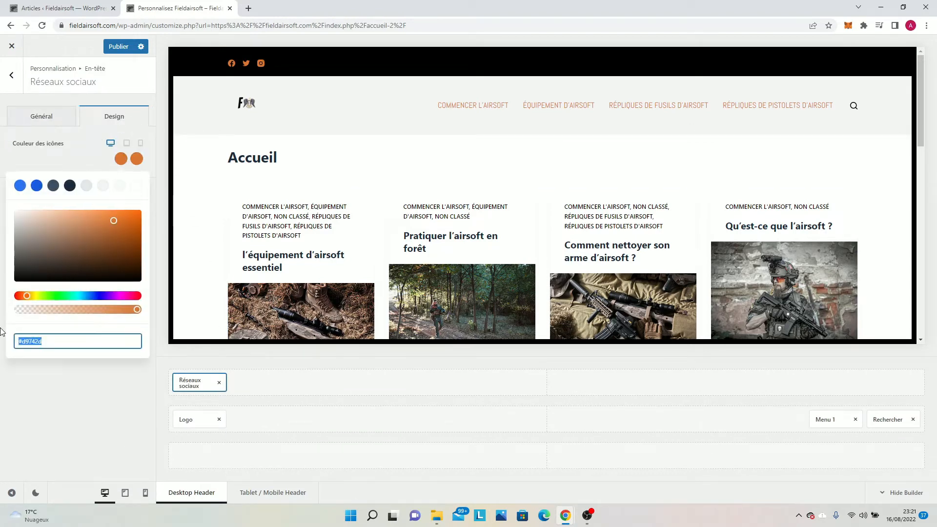
# Leave the header settings and return to the design settings of Options de cartes under Publications du blog.
pyautogui.click(11, 75)
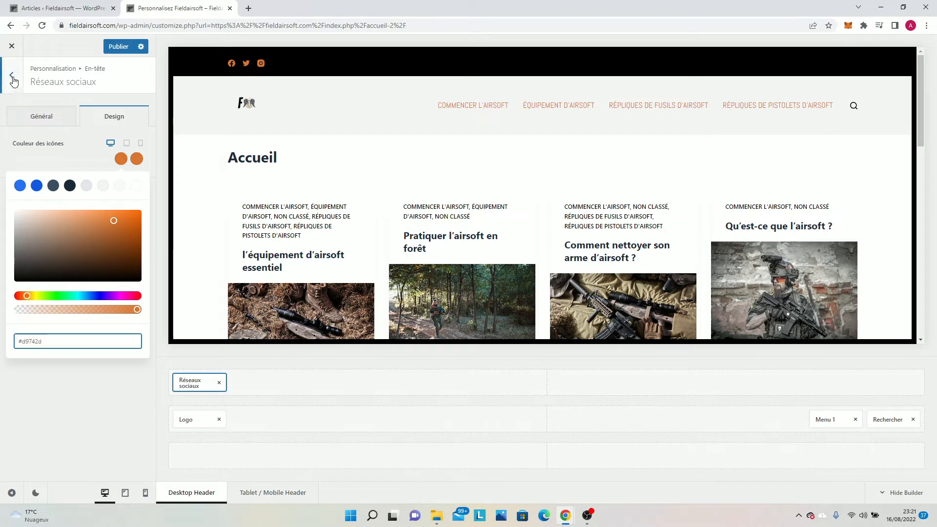
pyautogui.click(10, 75)
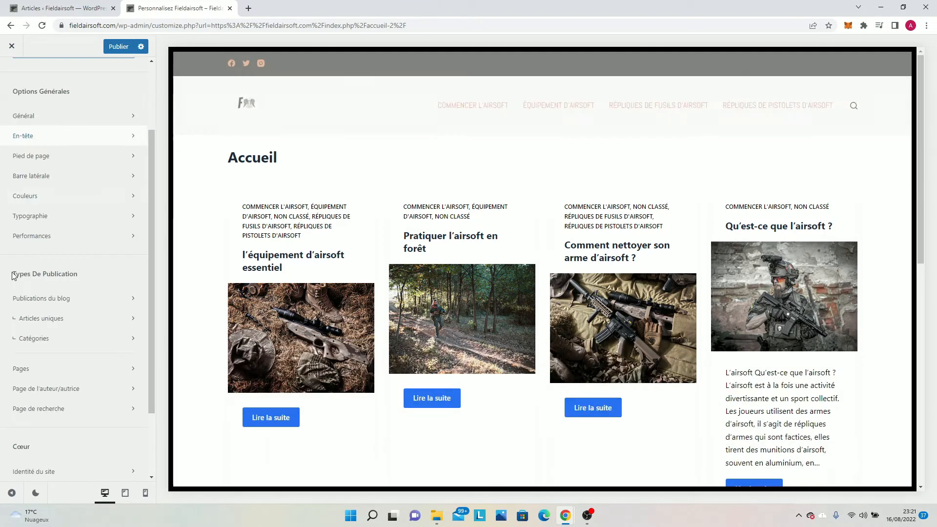
pyautogui.click(42, 299)
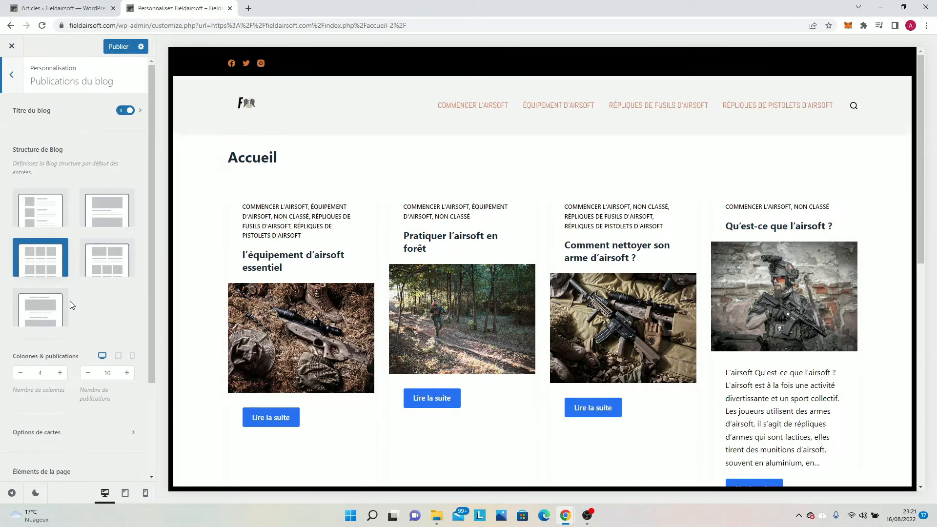
pyautogui.scroll(-1, 13, 346)
pyautogui.scroll(-1, 39, 344)
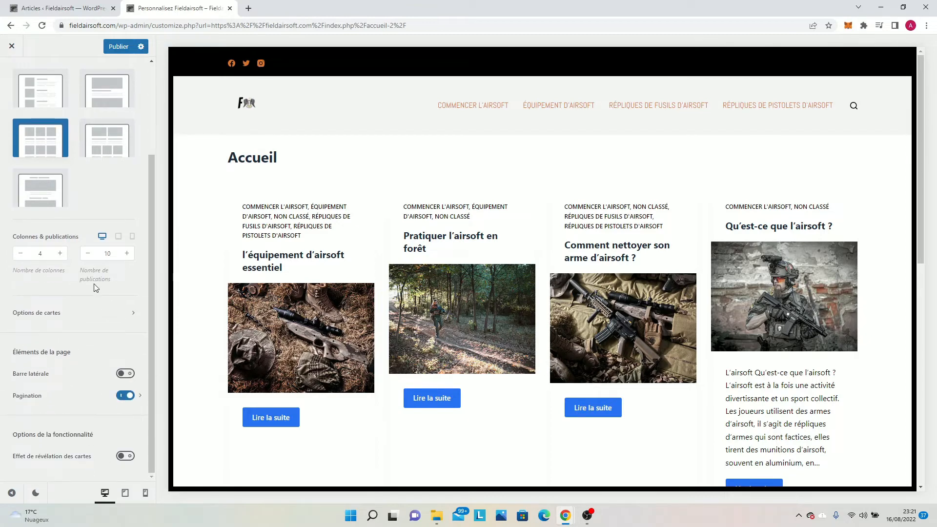
pyautogui.click(87, 313)
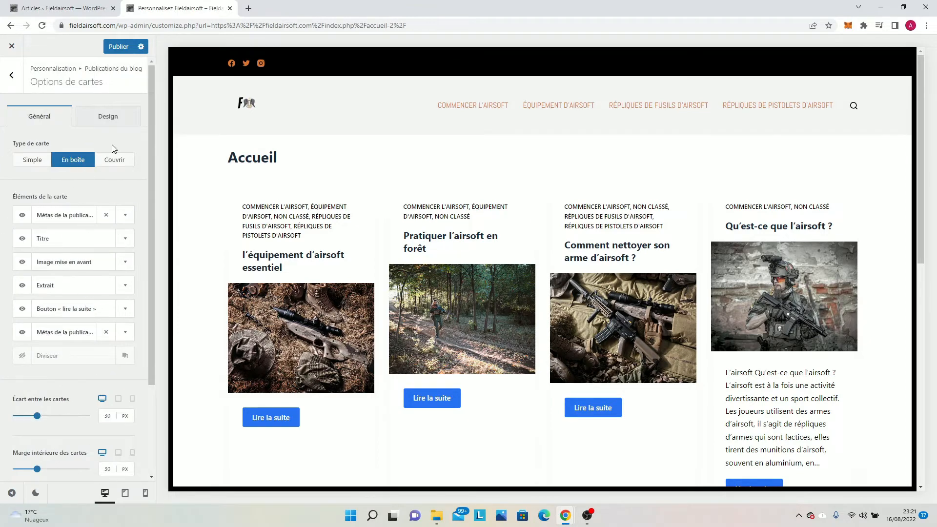
pyautogui.click(108, 116)
pyautogui.scroll(-4, 108, 338)
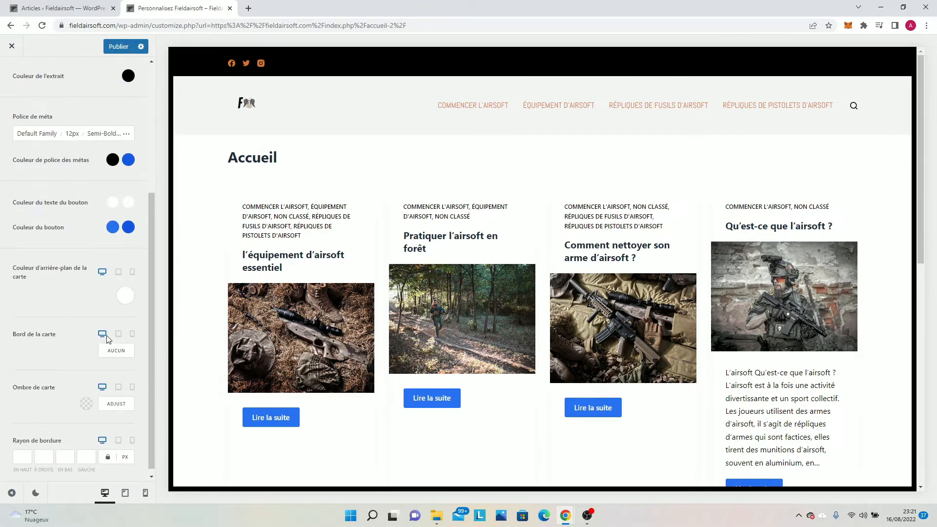
# Set the initial color of the cards' read-more button to the copied orange #d9742d.
pyautogui.click(113, 227)
pyautogui.click(95, 410)
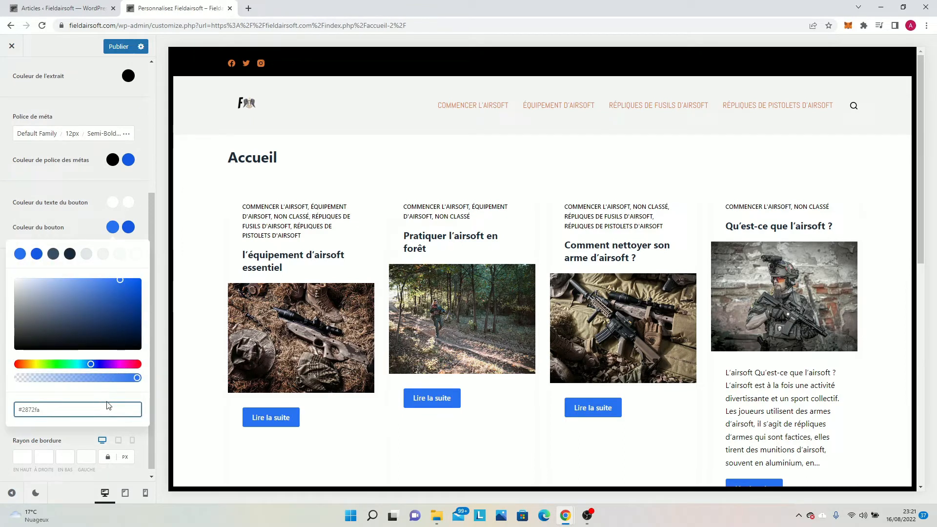
pyautogui.hotkey('ctrl', 'a')
pyautogui.press('BackSpace')
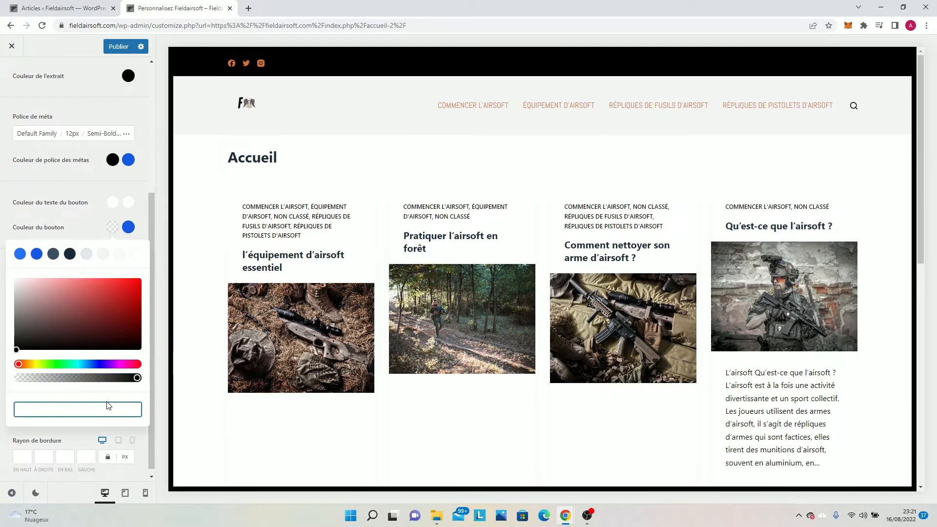
pyautogui.hotkey('ctrl', 'v')
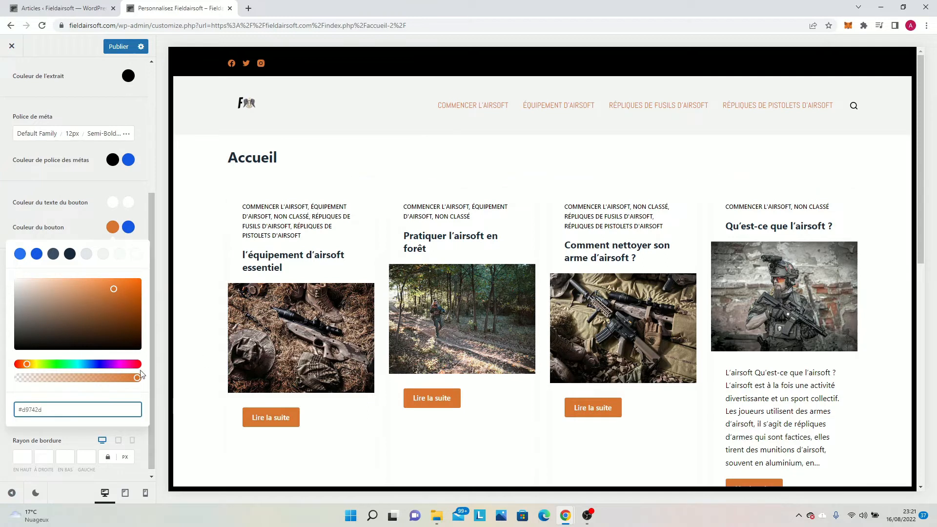
# Replace the read-more button's hover color with the same orange, #d9742d.
pyautogui.click(126, 230)
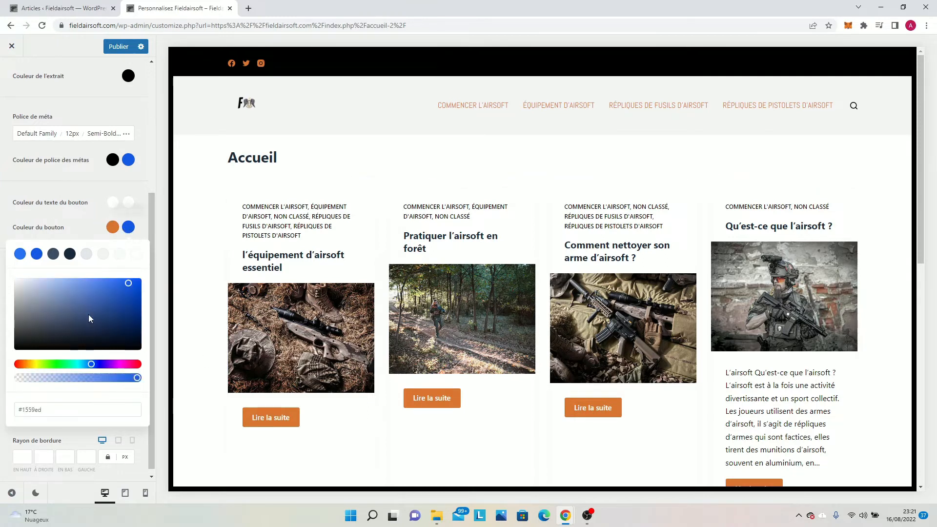
pyautogui.click(84, 411)
pyautogui.press('BackSpace')
pyautogui.press('BackSpace')
pyautogui.press('BackSpace')
pyautogui.press('BackSpace')
pyautogui.press('BackSpace')
pyautogui.press('BackSpace')
pyautogui.press('BackSpace')
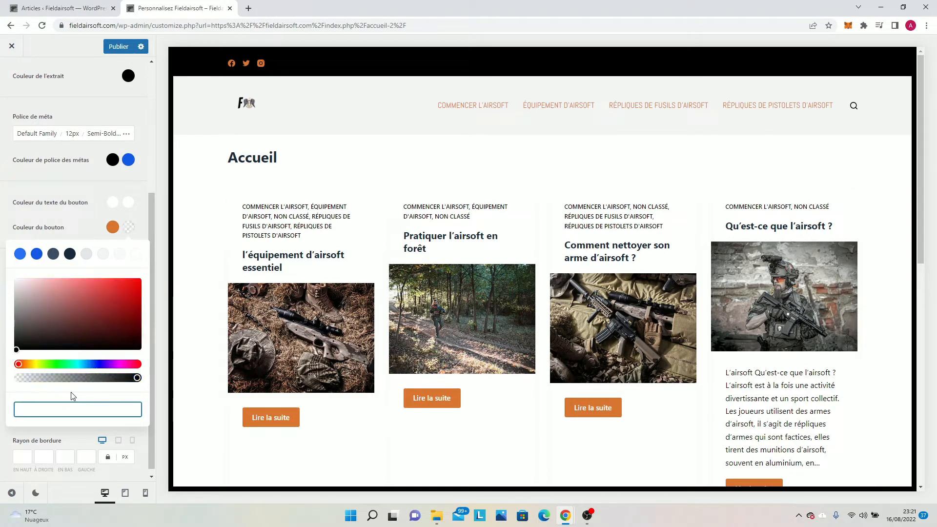
pyautogui.hotkey('ctrl', 'v')
pyautogui.hotkey('ctrl', 'f')
pyautogui.hotkey('ctrl', 'v')
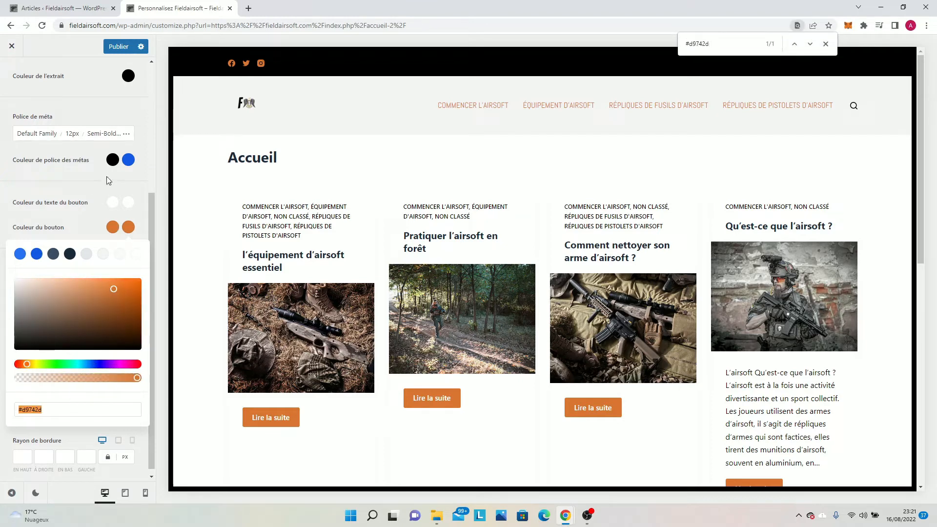
# Try a dark initial color for the button text and return it to the white palette color.
pyautogui.click(113, 202)
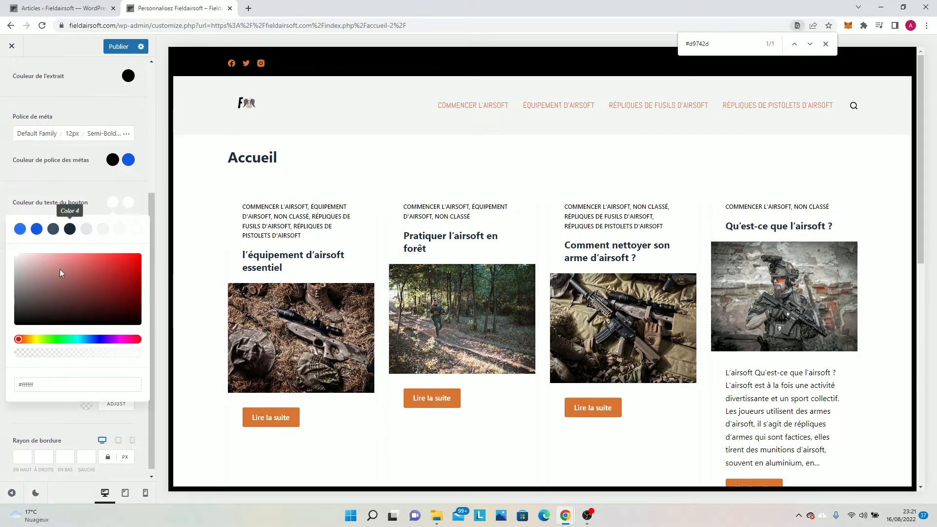
pyautogui.moveTo(43, 321)
pyautogui.mouseDown()
pyautogui.moveTo(2, 336)
pyautogui.moveTo(22, 319)
pyautogui.mouseUp()
pyautogui.click(136, 229)
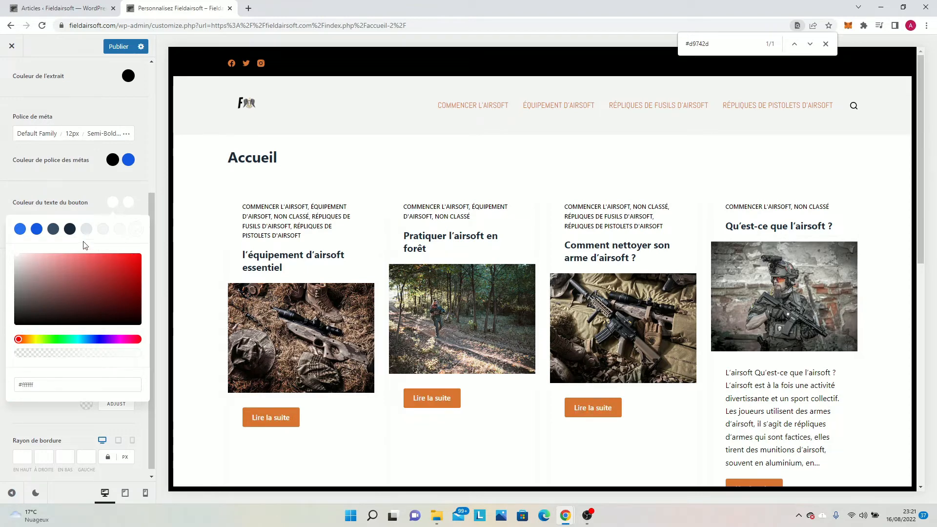
pyautogui.scroll(-2, 239, 288)
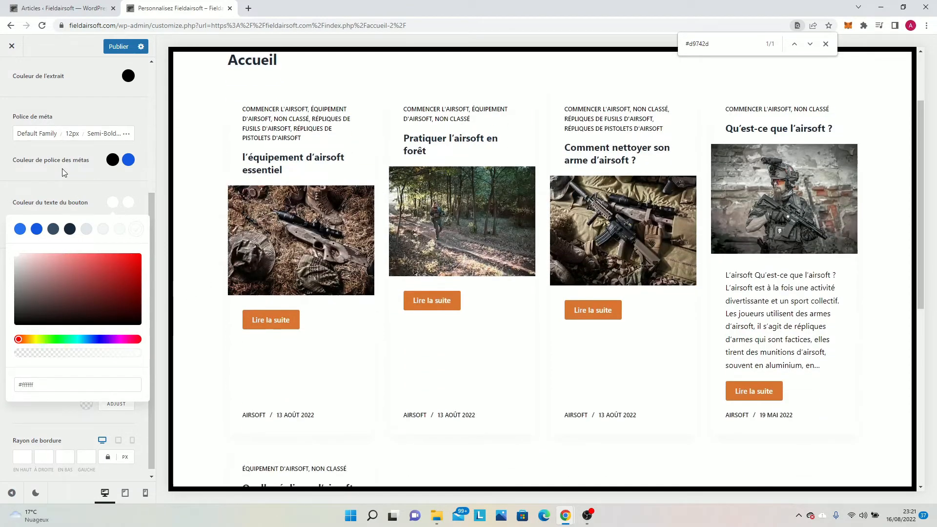
# Set the hover color of the card metas' font to black, #000000.
pyautogui.click(128, 161)
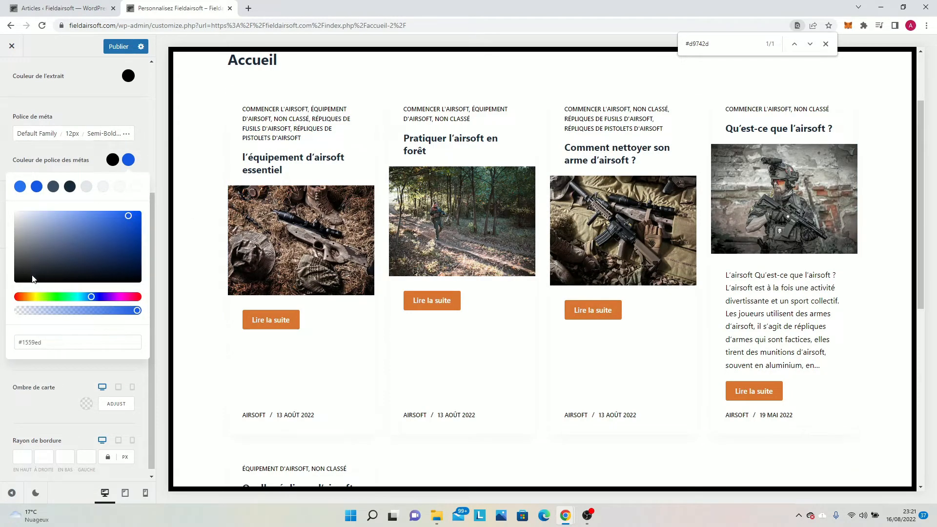
pyautogui.moveTo(32, 278); pyautogui.dragTo(1, 293)
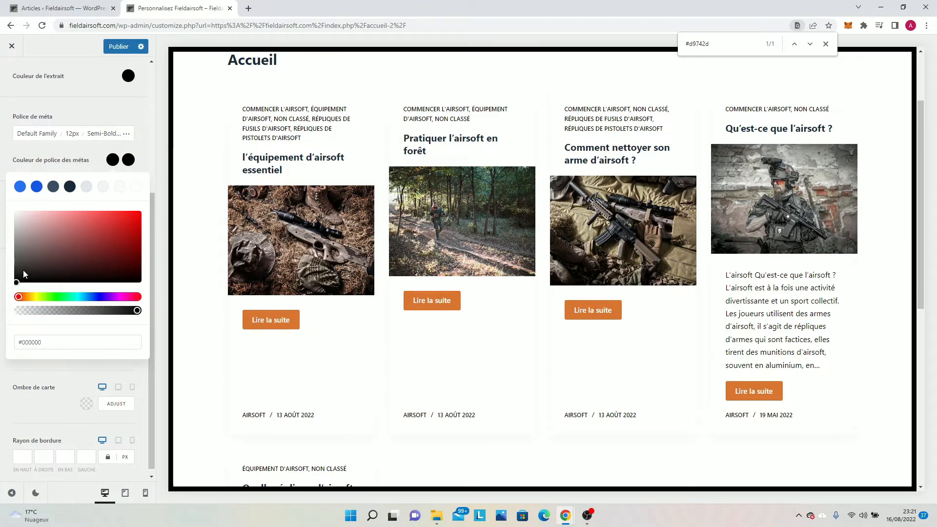
pyautogui.click(78, 105)
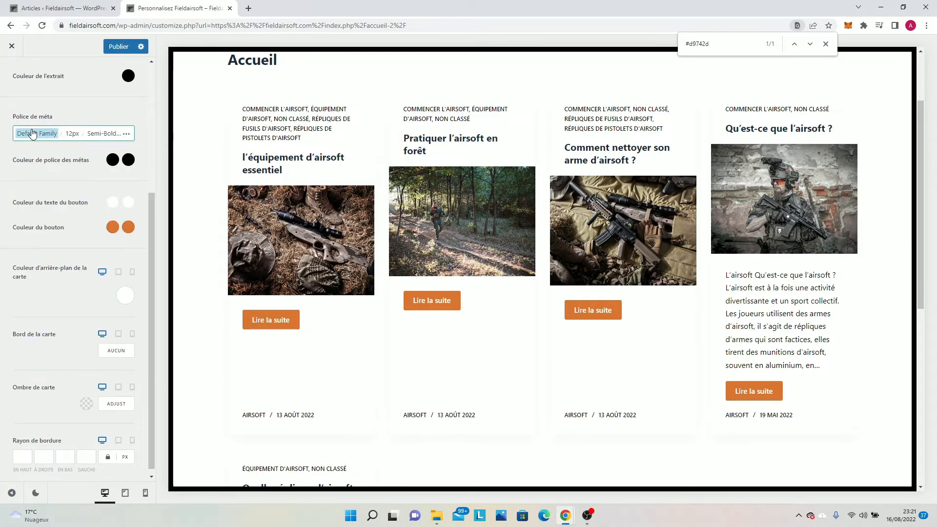
# Compare Arial, Verdana, ABeeZee and Abel as the card meta font and keep ABeeZee.
pyautogui.click(37, 133)
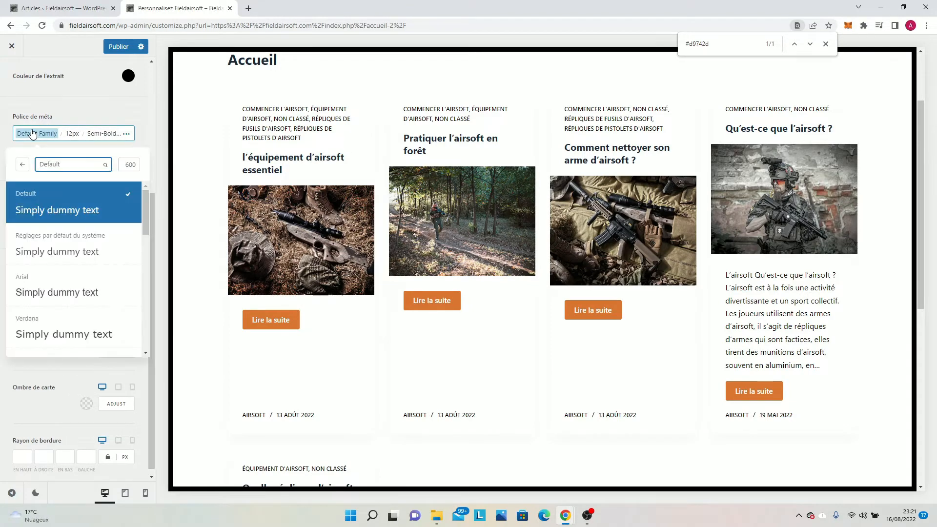
pyautogui.click(51, 288)
pyautogui.click(38, 303)
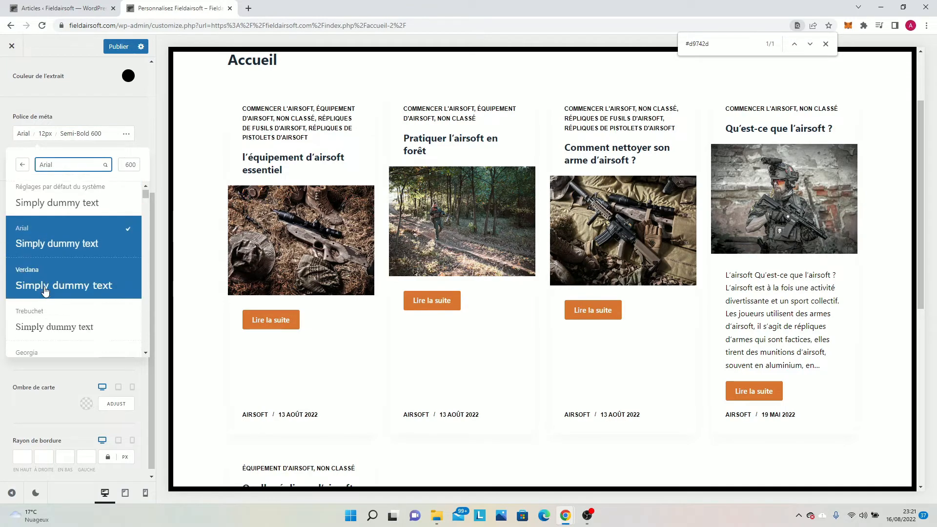
pyautogui.scroll(-3, 47, 283)
pyautogui.scroll(-5, 47, 288)
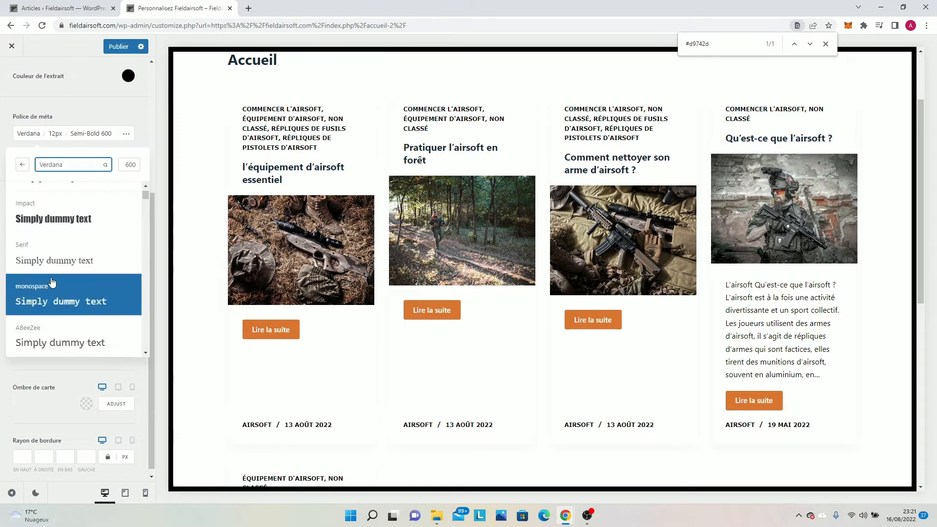
pyautogui.scroll(-2, 49, 273)
pyautogui.click(56, 252)
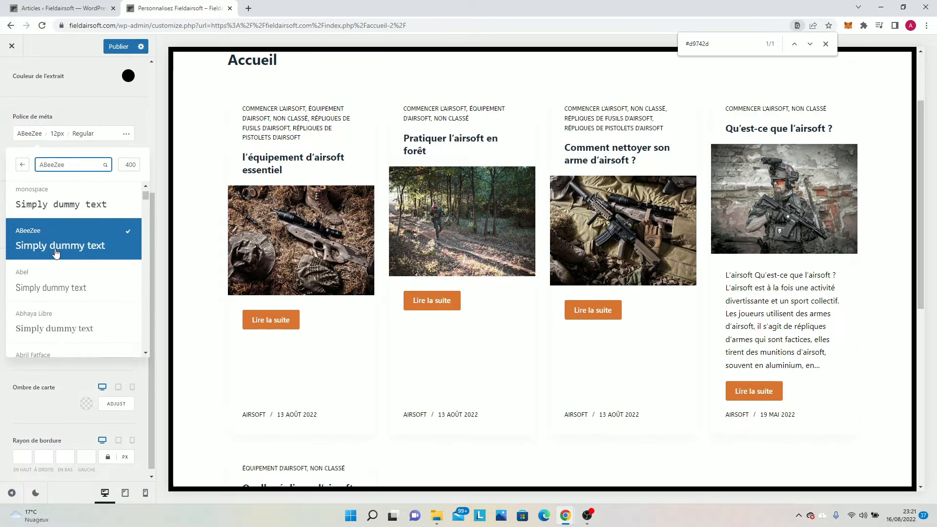
pyautogui.click(32, 285)
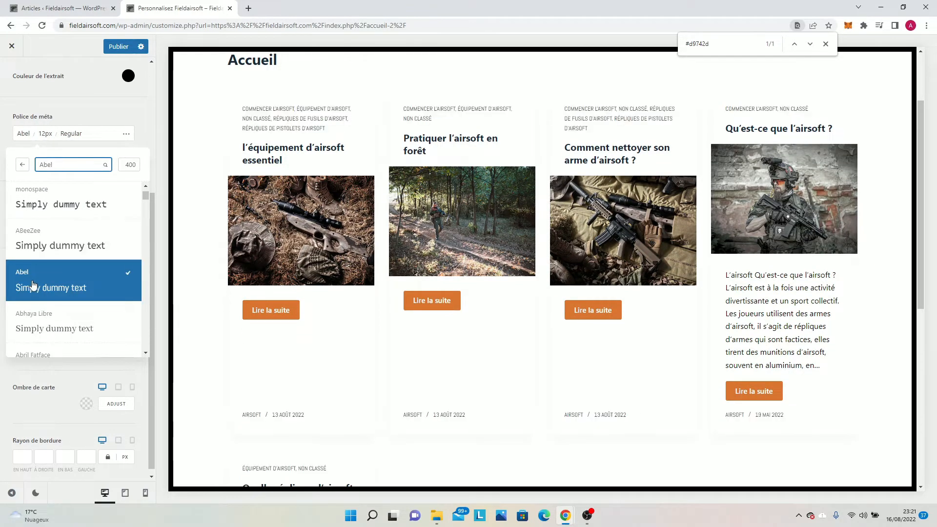
pyautogui.click(51, 233)
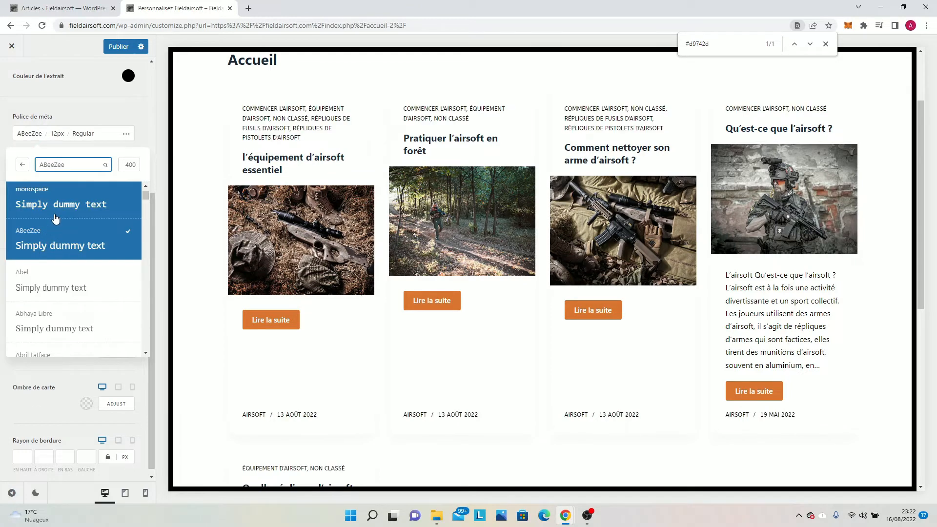
pyautogui.click(308, 145)
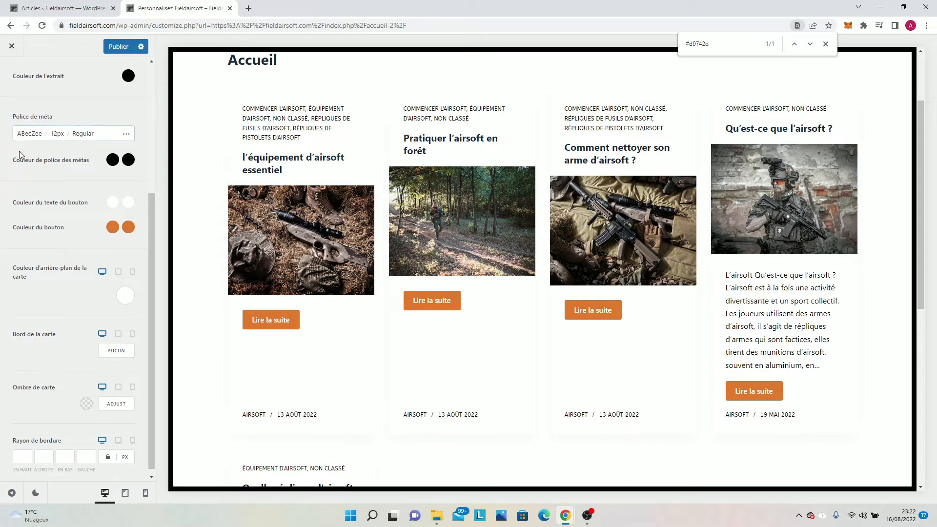
# Try another shade for the card background color and bring it back to white.
pyautogui.click(125, 295)
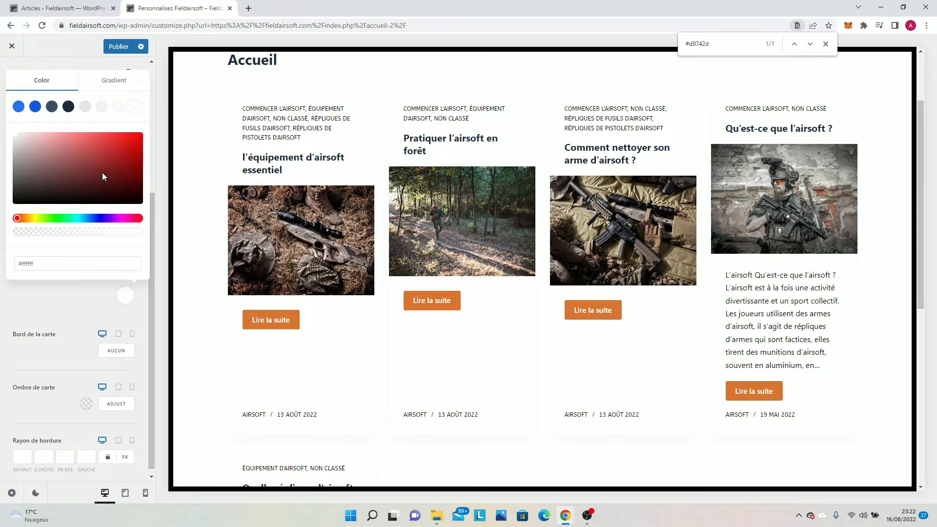
pyautogui.moveTo(103, 176); pyautogui.dragTo(11, 126)
pyautogui.click(2, 90)
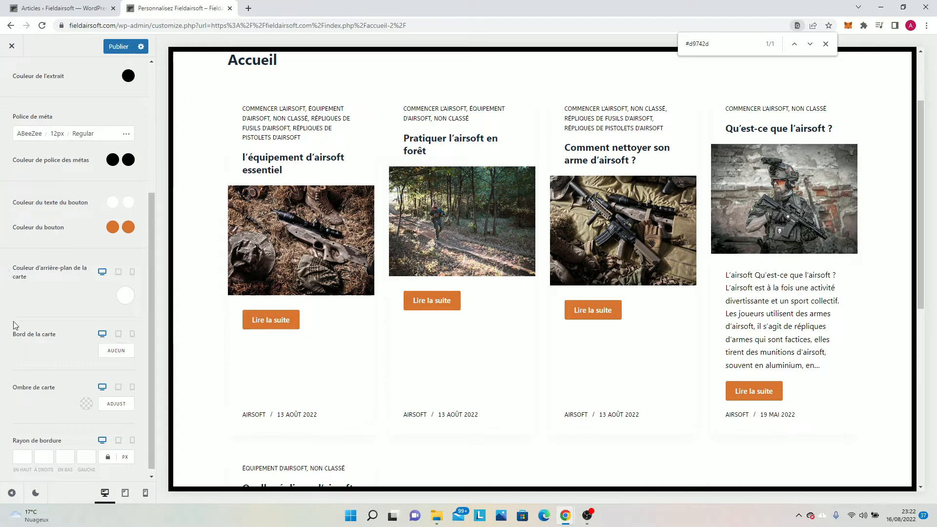
# Set the hover color of the card titles' font to black.
pyautogui.scroll(-1, 92, 197)
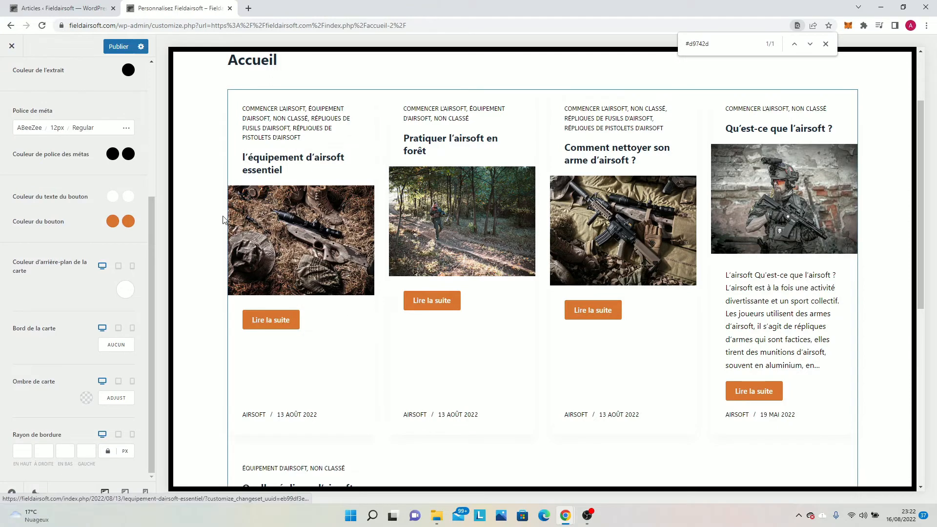
pyautogui.scroll(4, 62, 80)
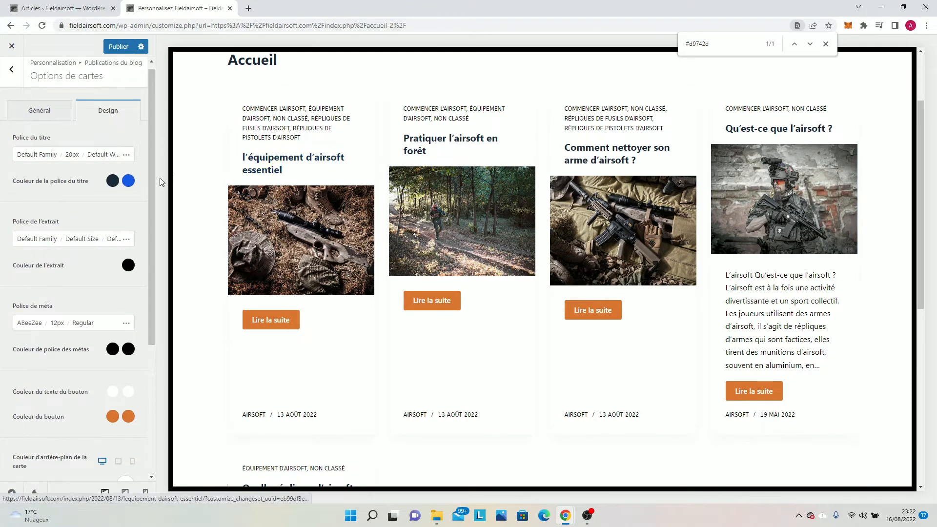
pyautogui.click(128, 180)
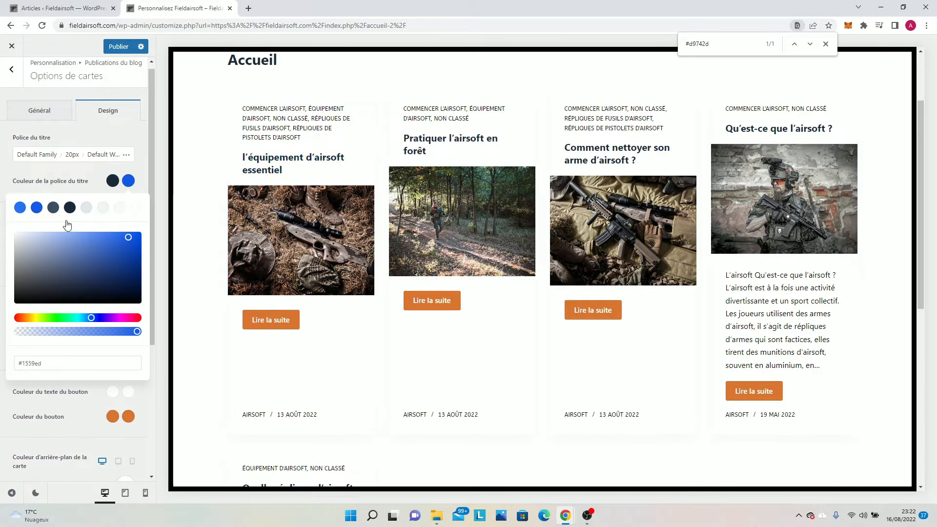
pyautogui.moveTo(34, 295)
pyautogui.mouseDown()
pyautogui.moveTo(3, 298)
pyautogui.moveTo(2, 311)
pyautogui.mouseUp()
pyautogui.click(113, 187)
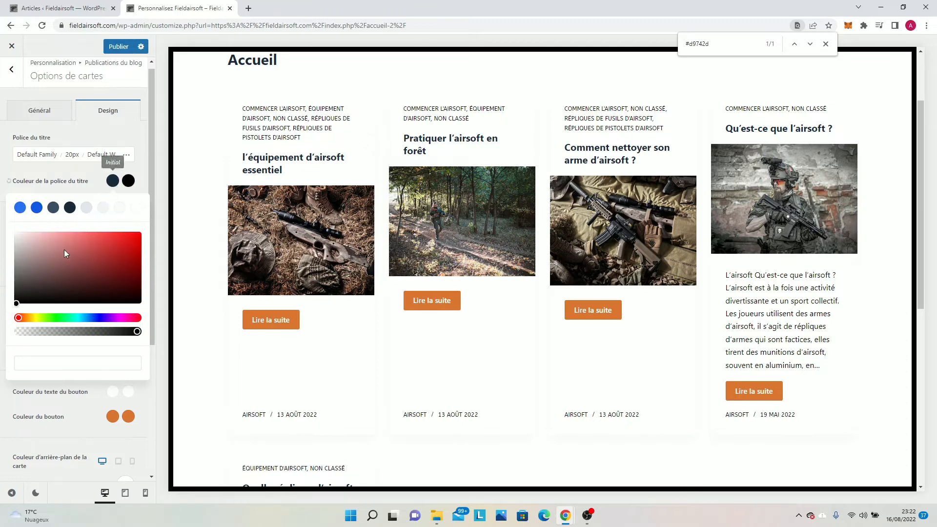
pyautogui.click(85, 136)
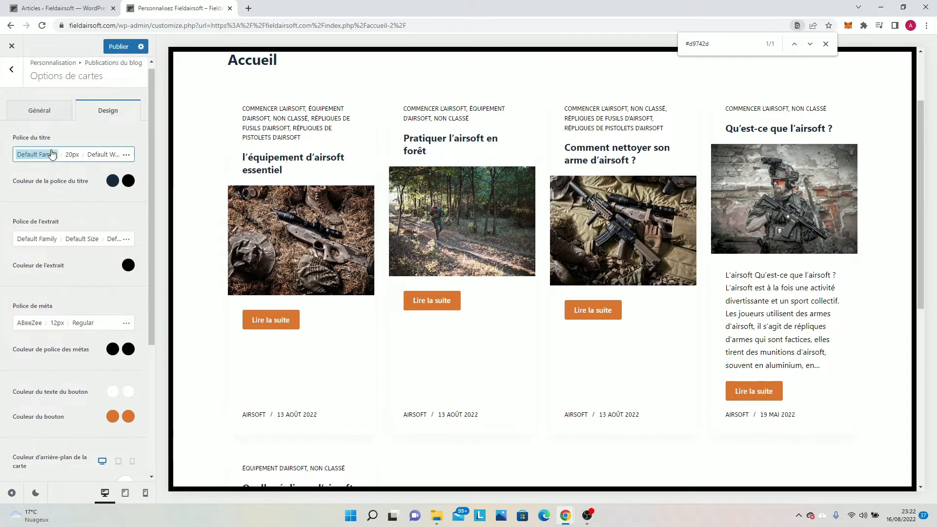
# Try the system default, Verdana and Trebuchet fonts on the card titles, and reset the title font to its default.
pyautogui.click(37, 154)
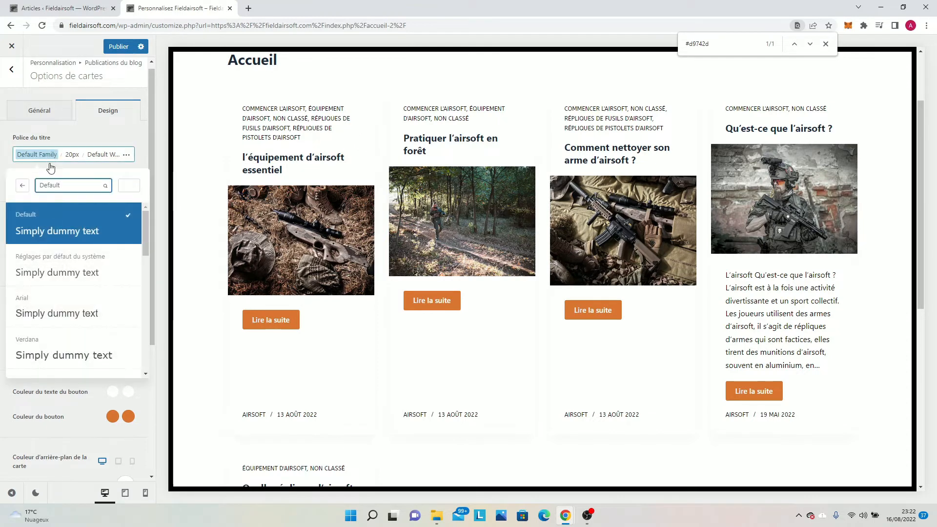
pyautogui.click(80, 264)
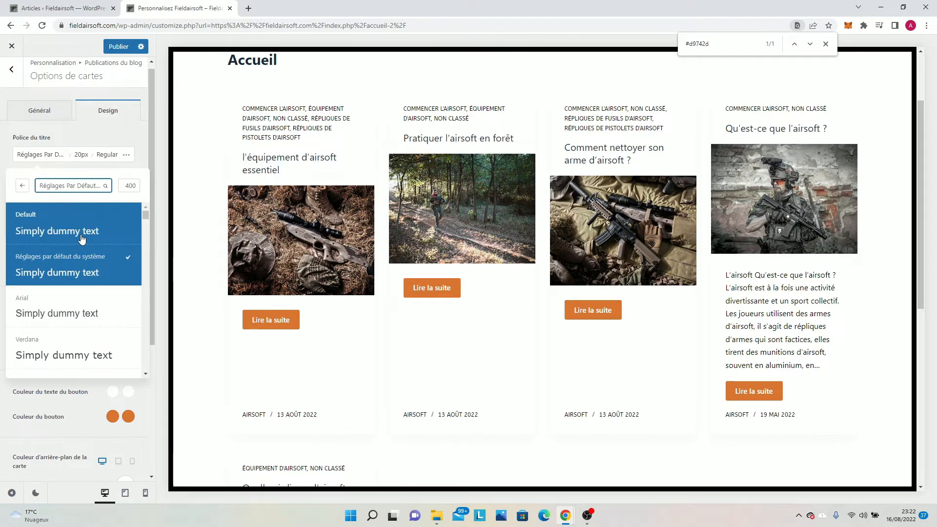
pyautogui.click(80, 235)
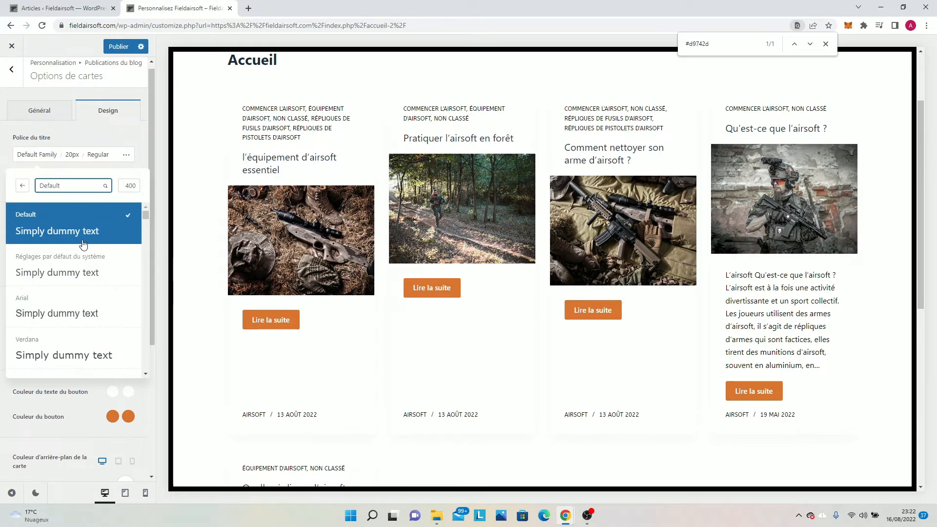
pyautogui.click(86, 271)
pyautogui.click(92, 238)
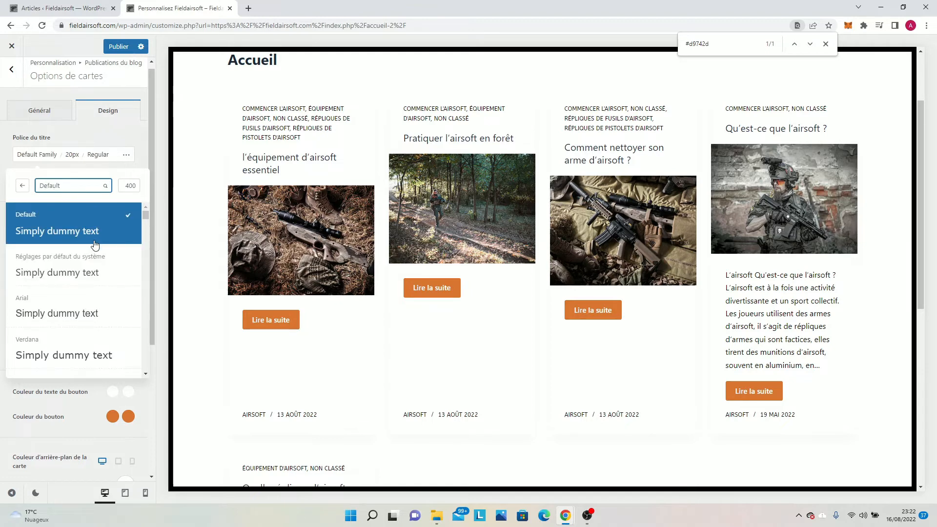
pyautogui.scroll(-1, 87, 296)
pyautogui.click(86, 300)
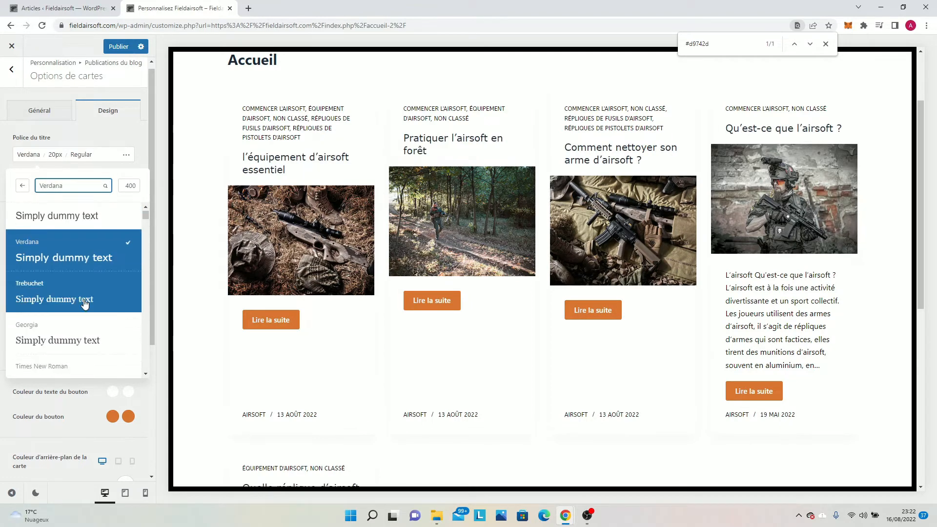
pyautogui.click(85, 301)
pyautogui.click(2, 161)
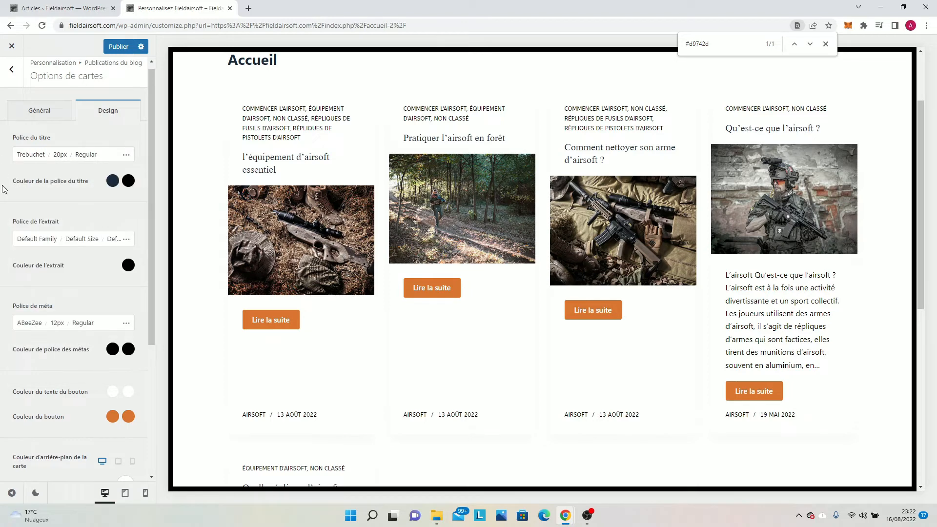
pyautogui.click(9, 139)
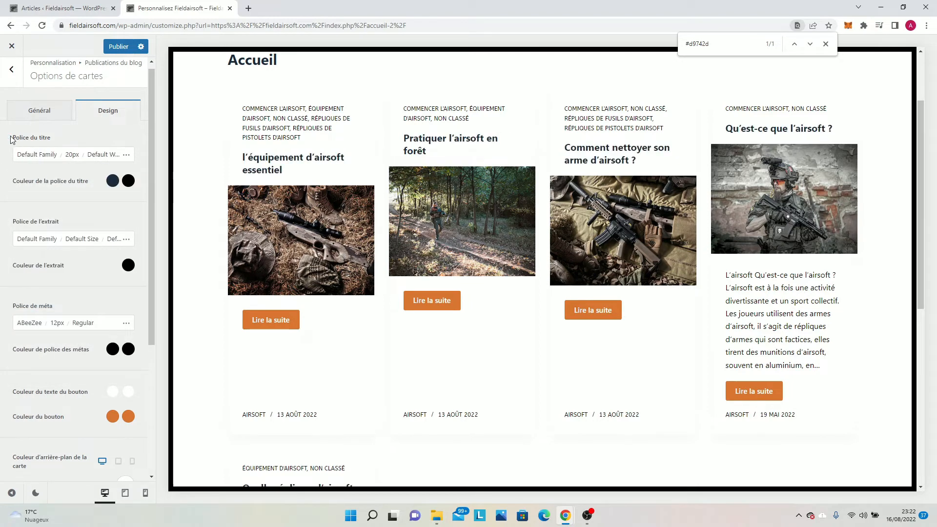
# Set the desktop font size of the card titles to 29 px.
pyautogui.click(74, 157)
pyautogui.moveTo(27, 233); pyautogui.dragTo(30, 233)
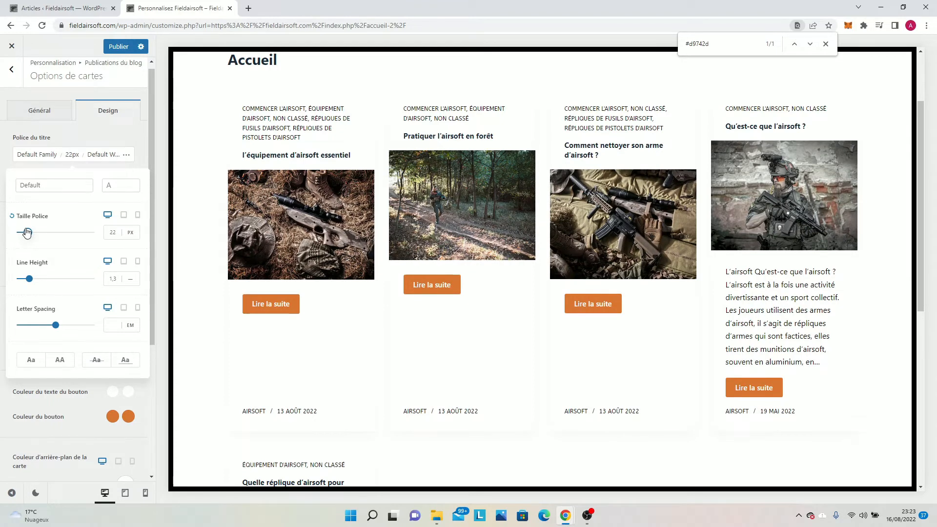
pyautogui.click(2, 214)
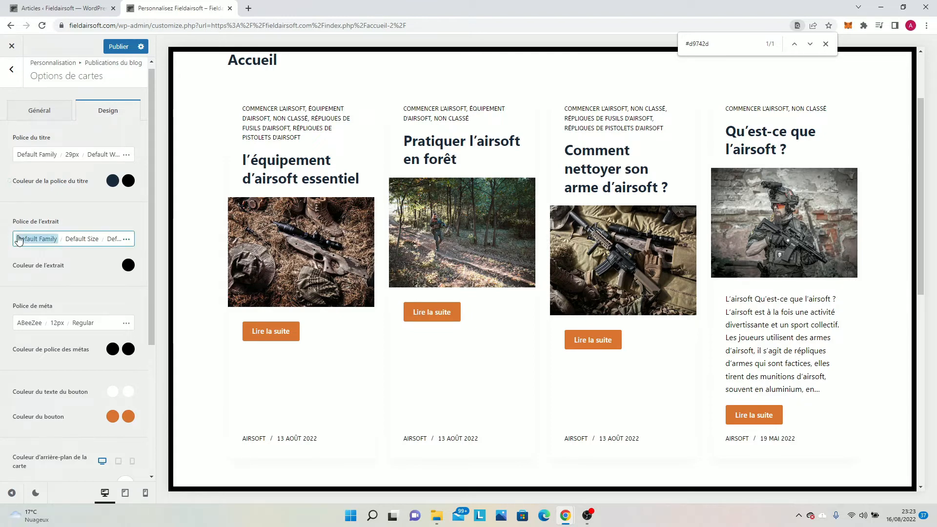
# Try font sizes of 20 px and 15 px on the card excerpts, and reset the excerpt font size to its default.
pyautogui.click(71, 240)
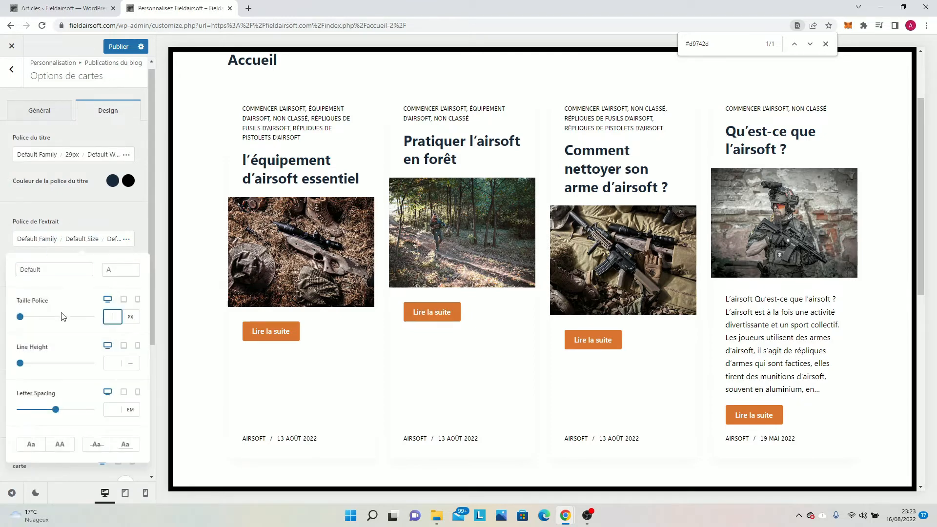
pyautogui.write('20')
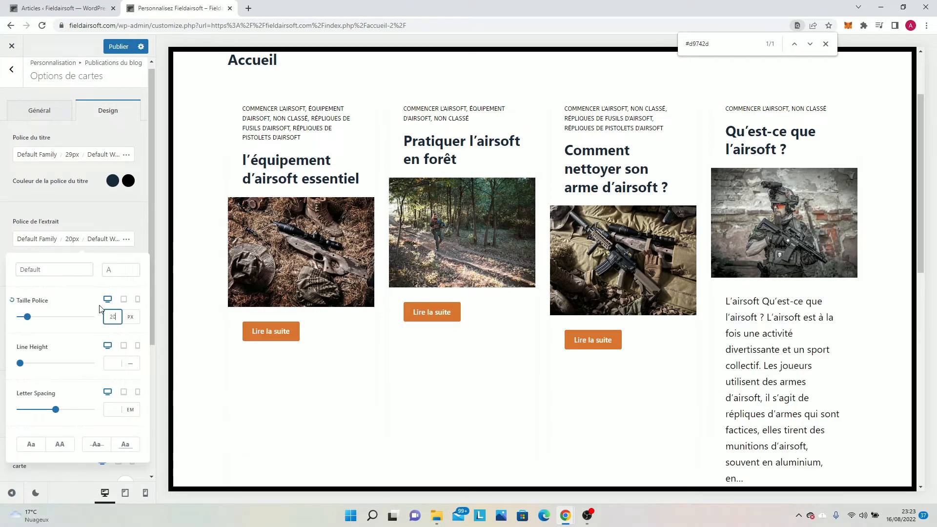
pyautogui.press('BackSpace')
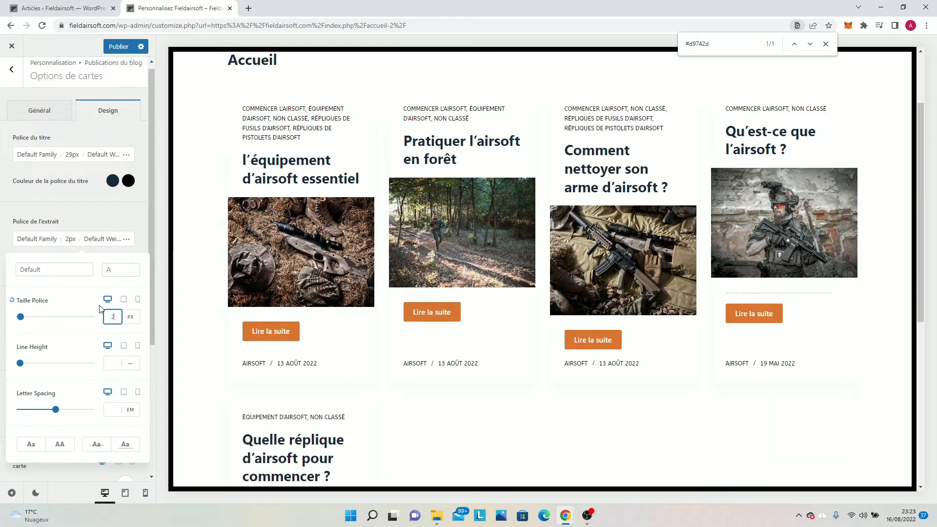
pyautogui.press('BackSpace')
pyautogui.write('15')
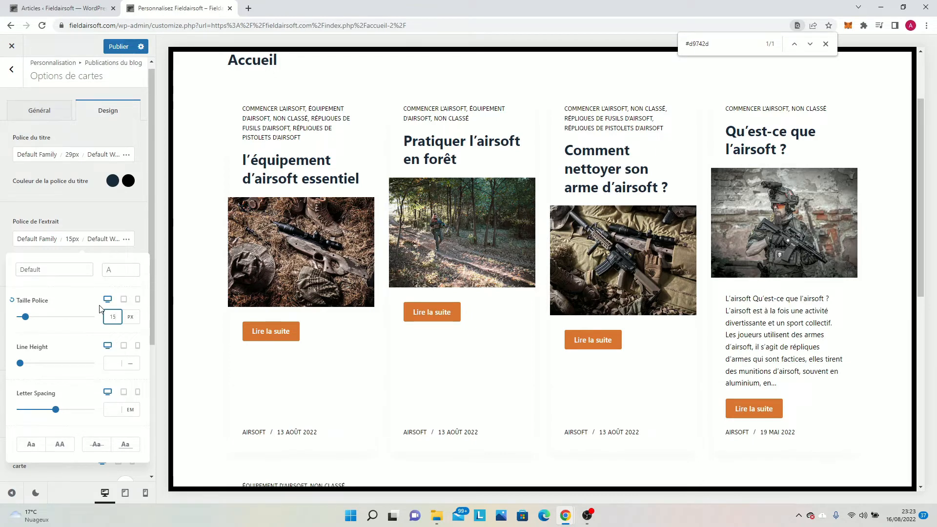
pyautogui.press('BackSpace')
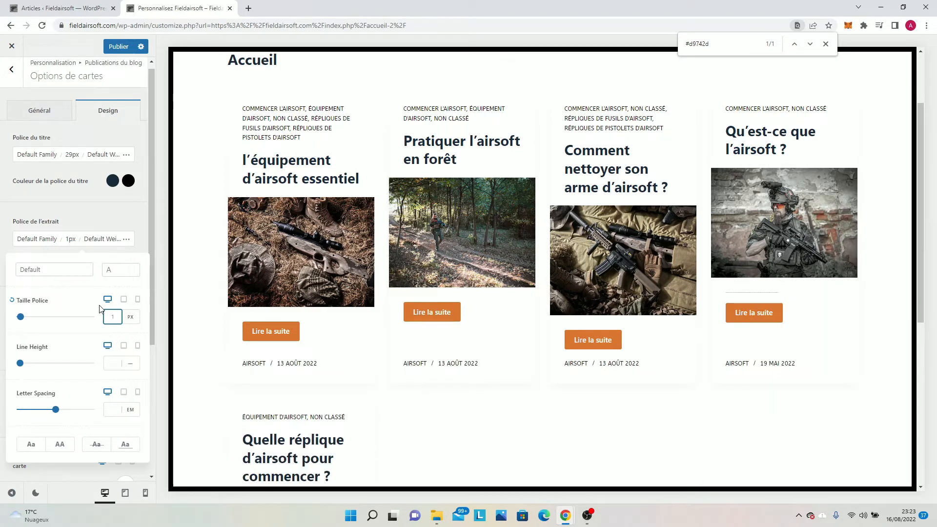
pyautogui.click(13, 301)
pyautogui.click(22, 205)
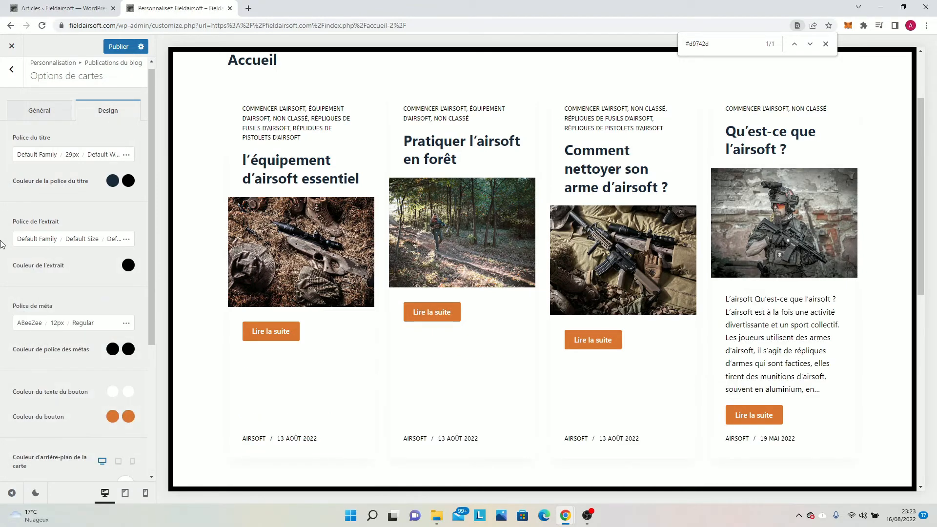
# Reset the card titles' font settings to their defaults.
pyautogui.click(8, 138)
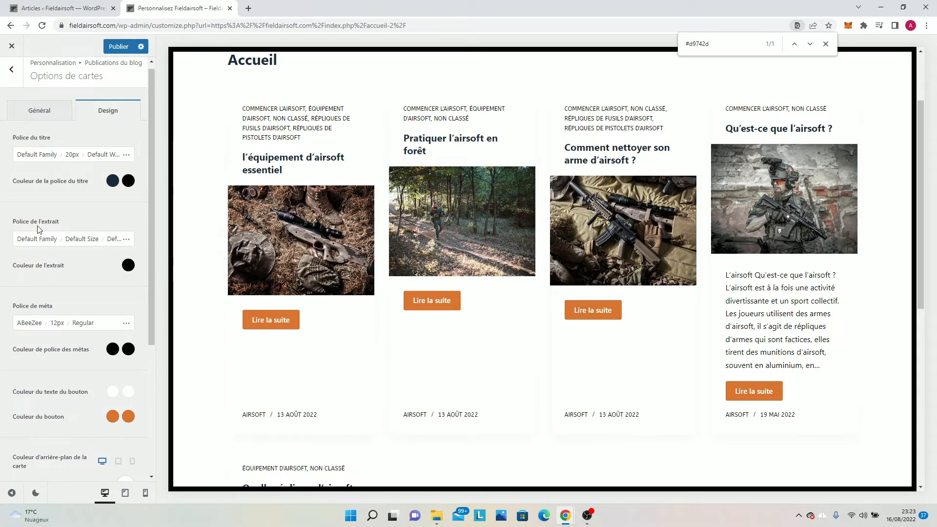
pyautogui.scroll(-2, 38, 229)
pyautogui.scroll(2, 31, 226)
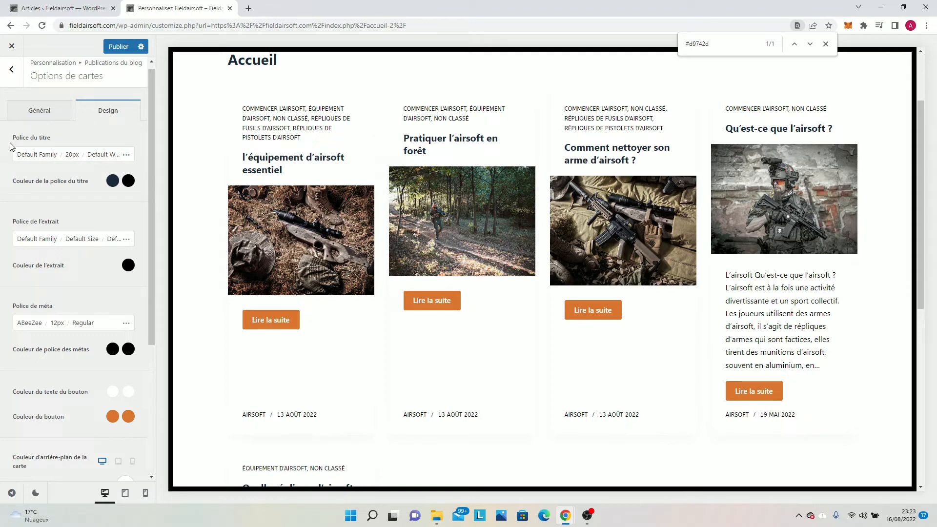
# Try the Simple and Couvrir card types on the blog posts and bring the cards back to En boîte.
pyautogui.click(21, 116)
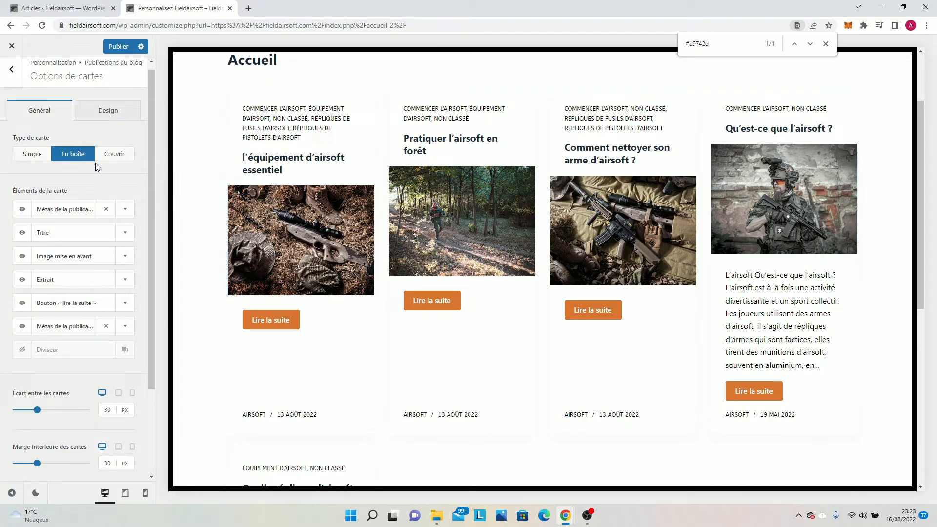
pyautogui.click(31, 161)
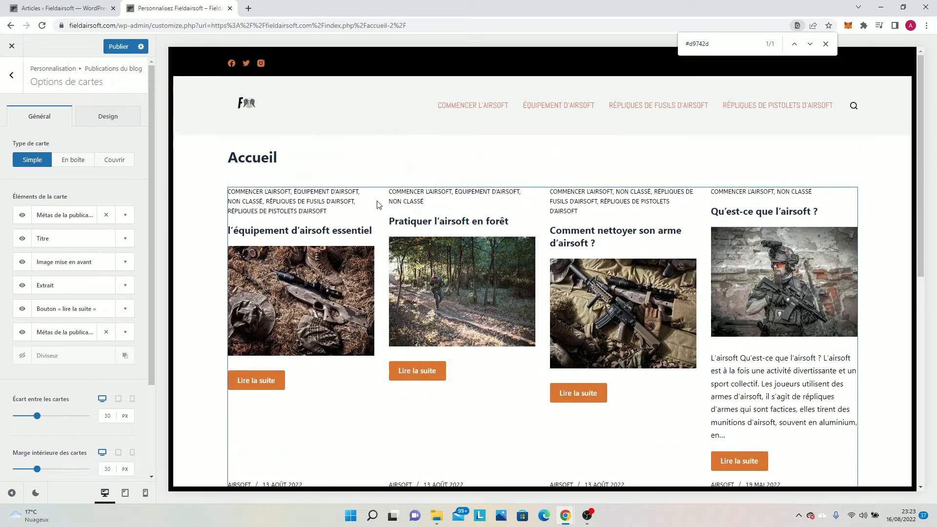
pyautogui.scroll(-1, 377, 204)
pyautogui.click(87, 165)
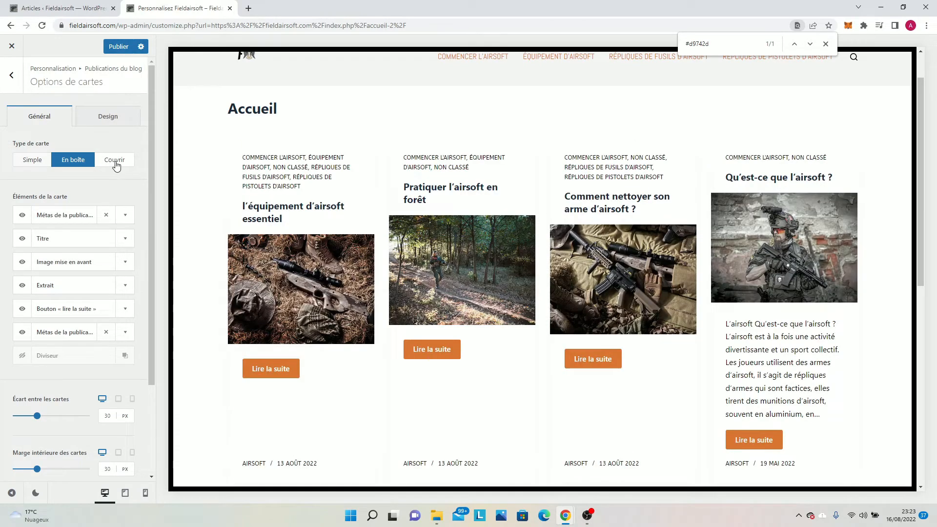
pyautogui.click(115, 162)
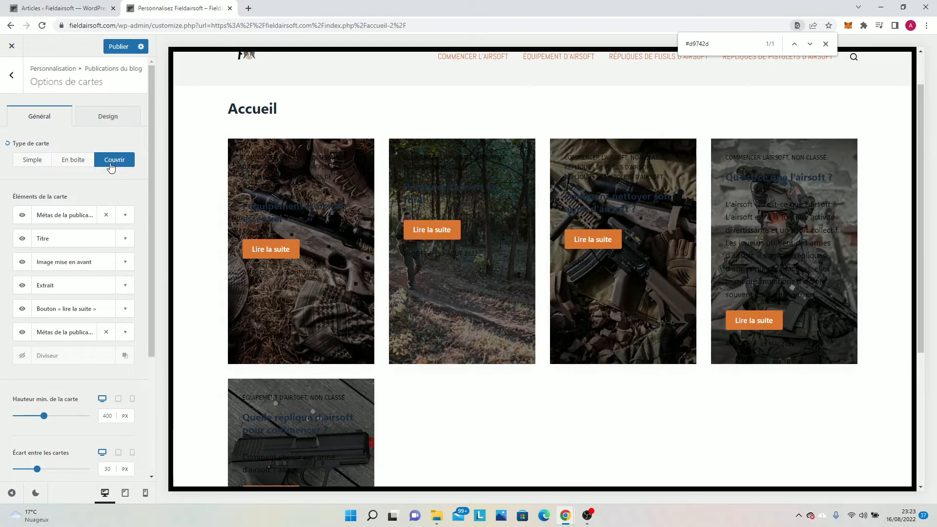
pyautogui.scroll(-1, 455, 298)
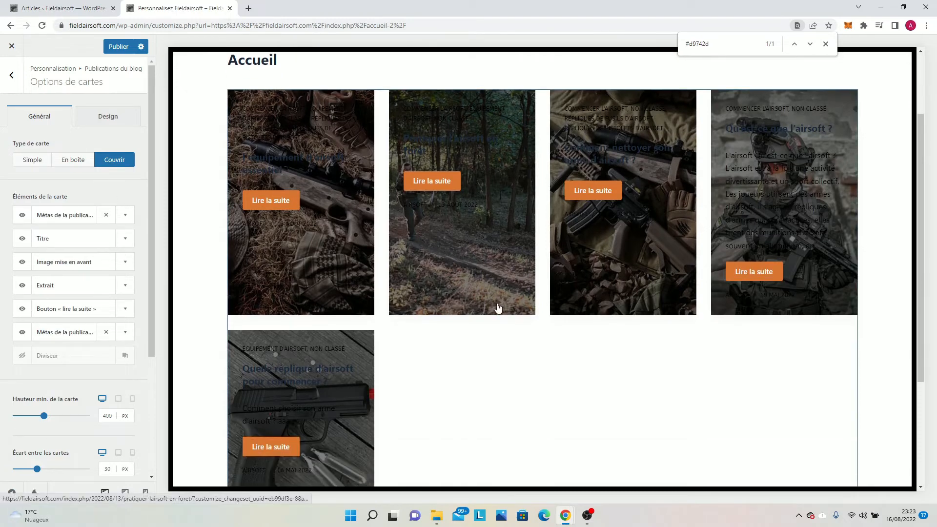
pyautogui.scroll(-1, 449, 323)
pyautogui.scroll(1, 422, 327)
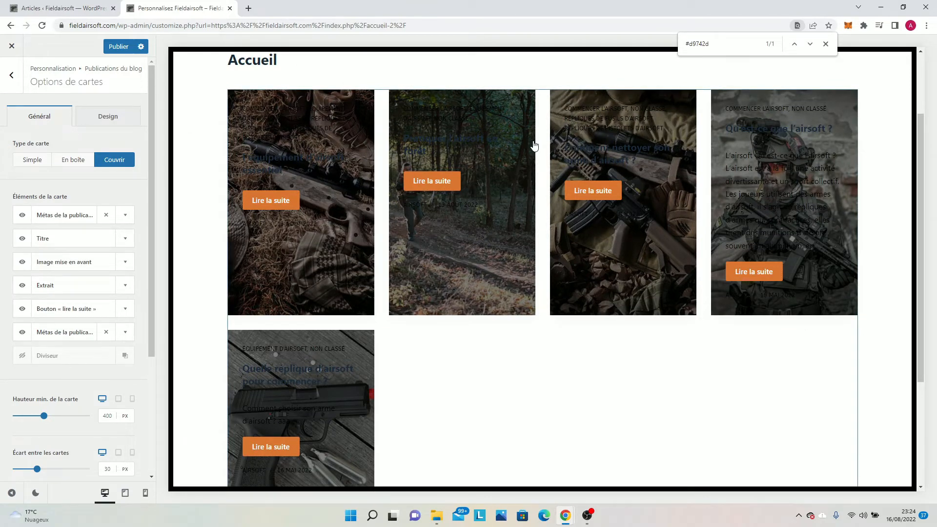
pyautogui.click(64, 161)
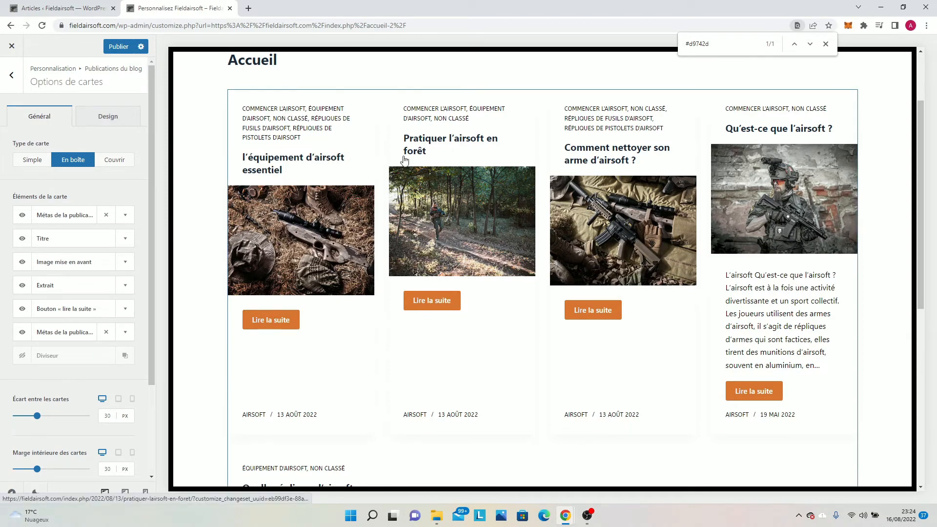
# Review the cards' gap, inner margin, content alignment and vertical alignment settings.
pyautogui.scroll(-1, 223, 237)
pyautogui.scroll(-1, 88, 336)
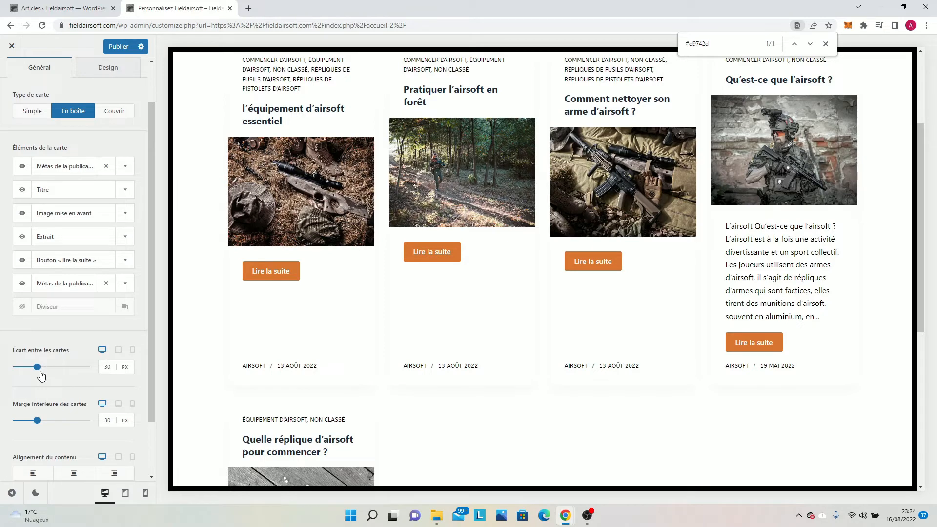
pyautogui.scroll(-1, 36, 415)
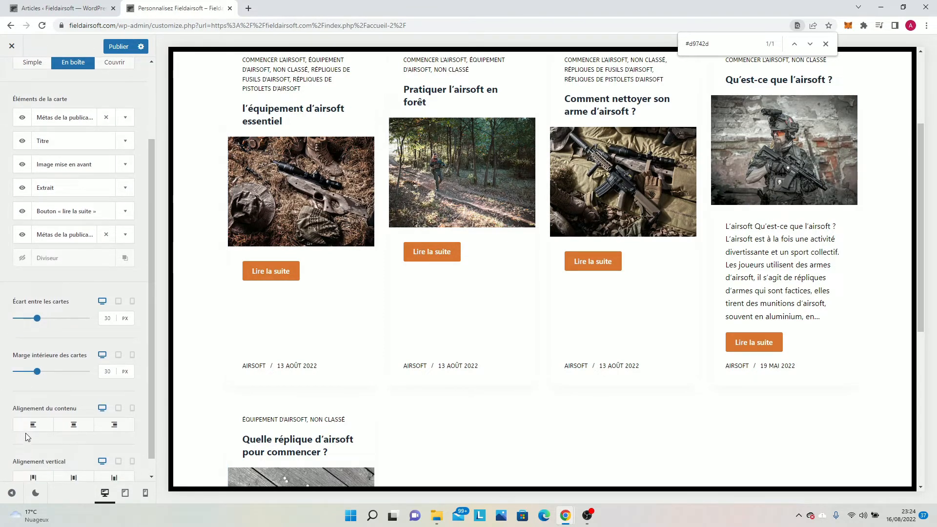
pyautogui.scroll(-1, 27, 435)
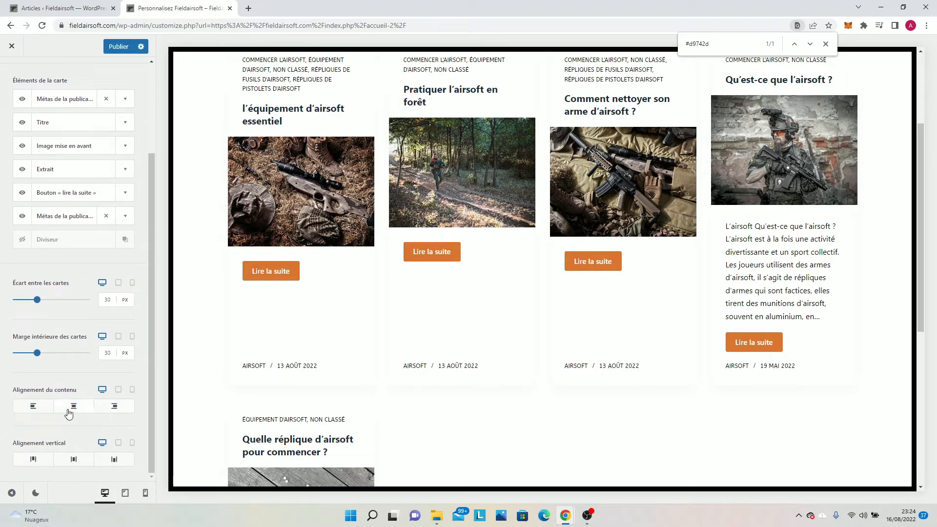
pyautogui.scroll(3, 69, 414)
# Check the whole page of blog cards in the mobile preview and return to the desktop preview.
pyautogui.click(145, 493)
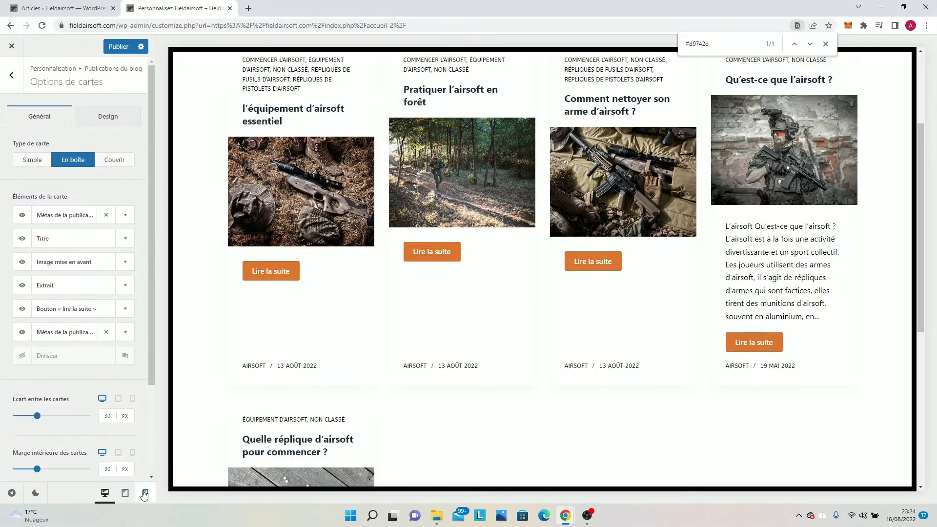
pyautogui.scroll(-8, 523, 296)
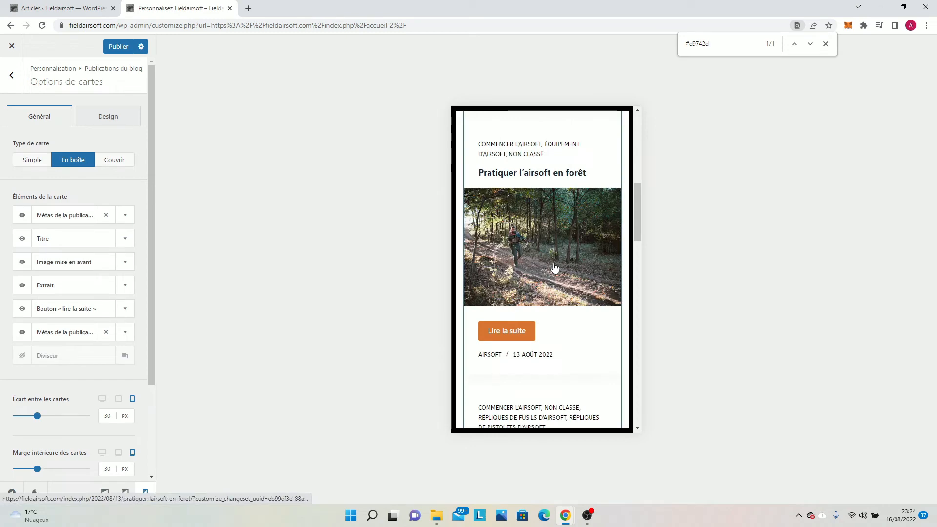
pyautogui.scroll(-10, 522, 296)
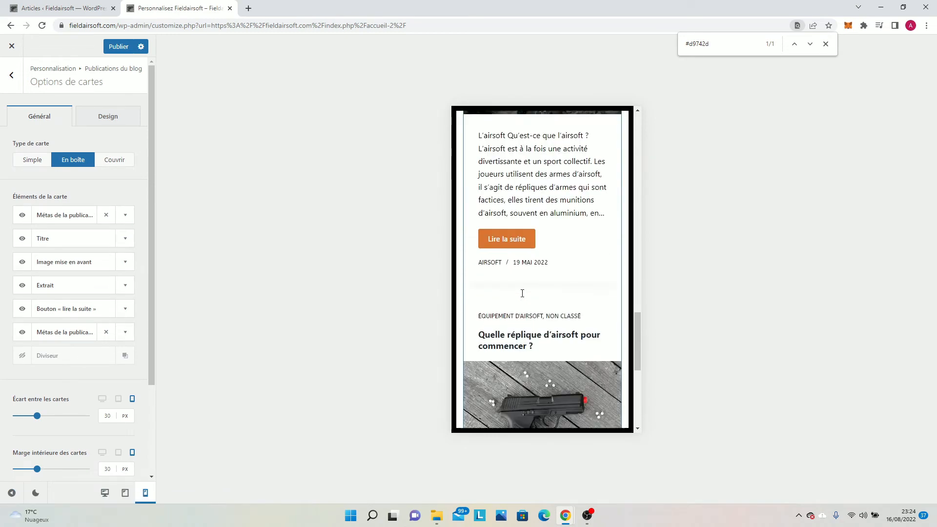
pyautogui.scroll(-4, 522, 296)
pyautogui.scroll(-1, 524, 296)
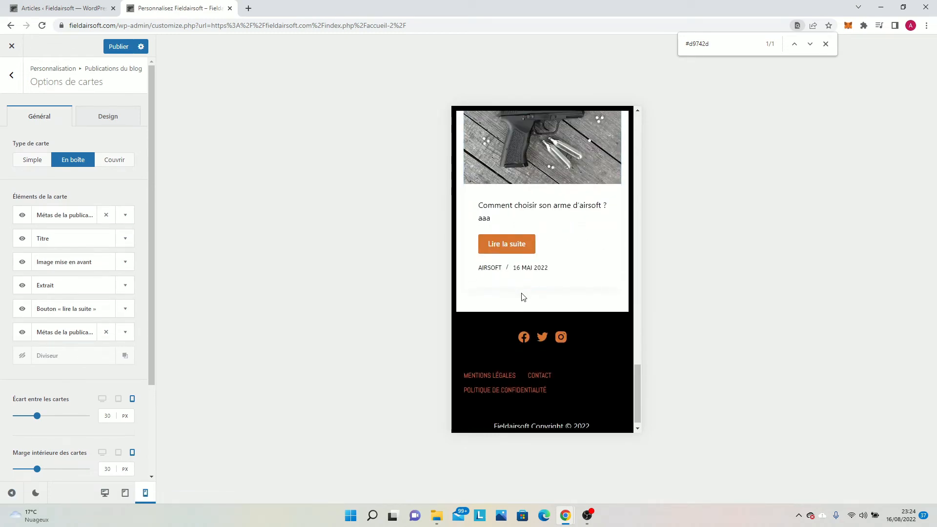
pyautogui.scroll(4, 524, 297)
pyautogui.scroll(15, 524, 295)
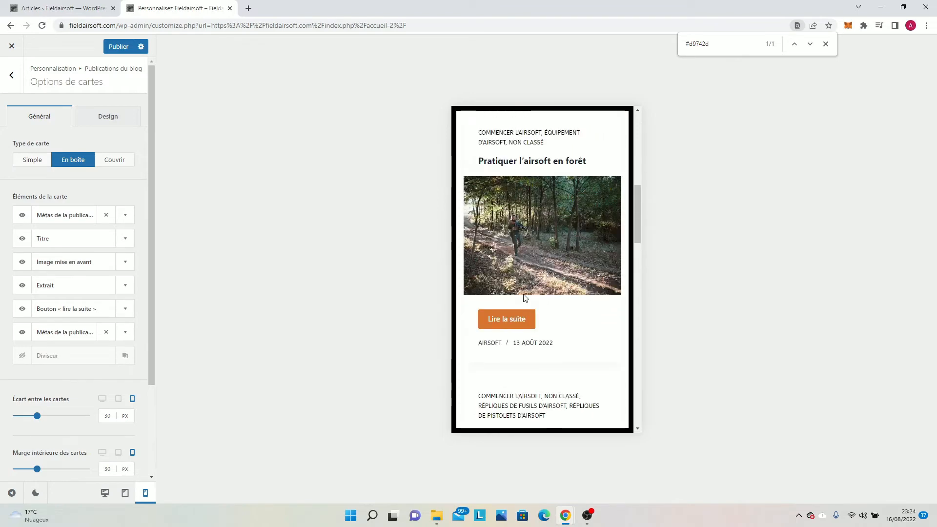
pyautogui.scroll(5, 523, 294)
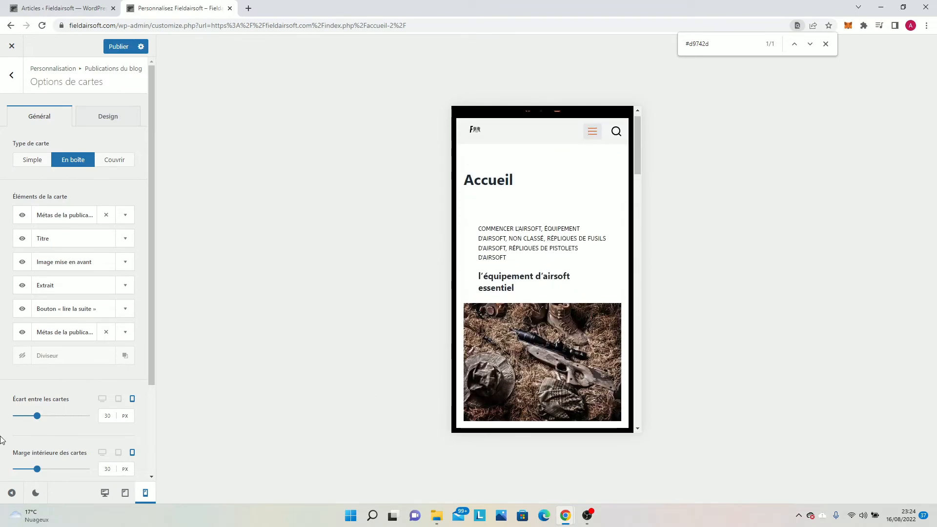
pyautogui.click(105, 492)
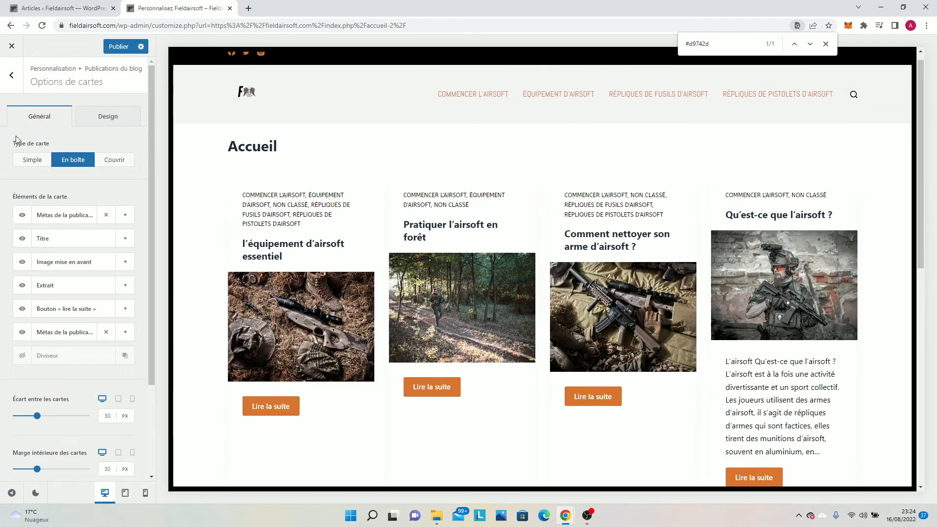
# Hide the first post meta element above the title in the blog card options.
pyautogui.click(12, 74)
pyautogui.scroll(1, 62, 181)
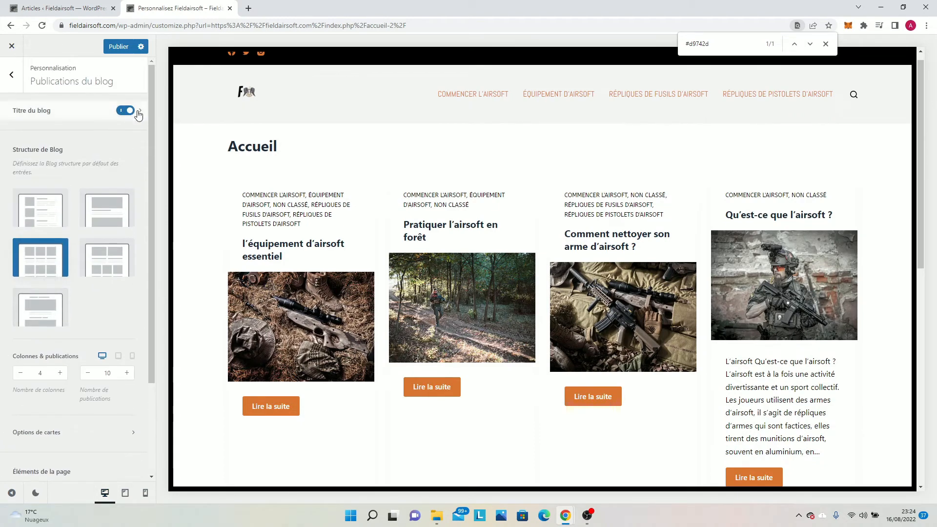
pyautogui.scroll(-3, 59, 293)
pyautogui.click(53, 323)
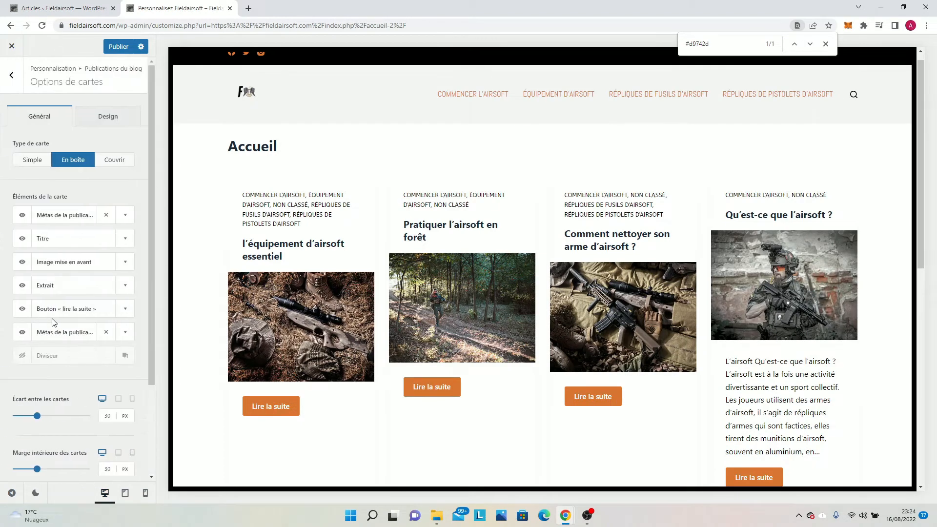
pyautogui.click(22, 217)
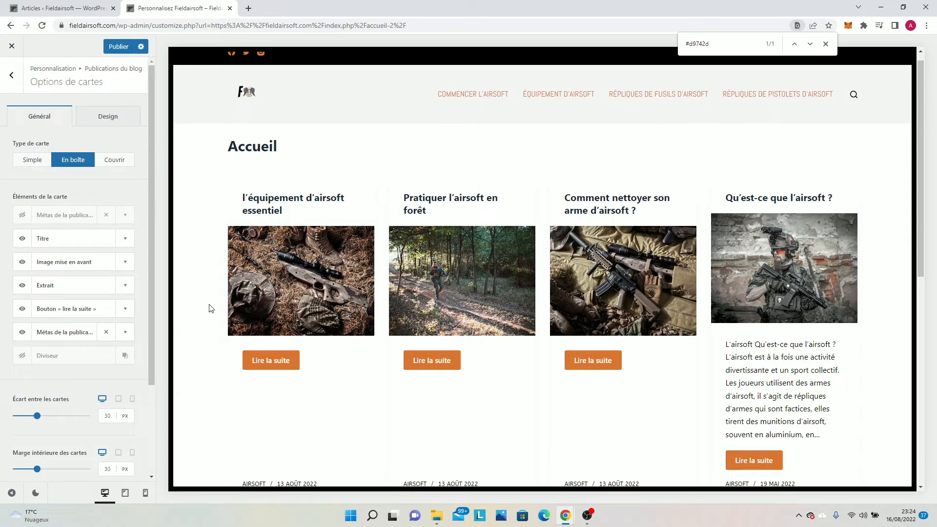
pyautogui.scroll(-1, 254, 248)
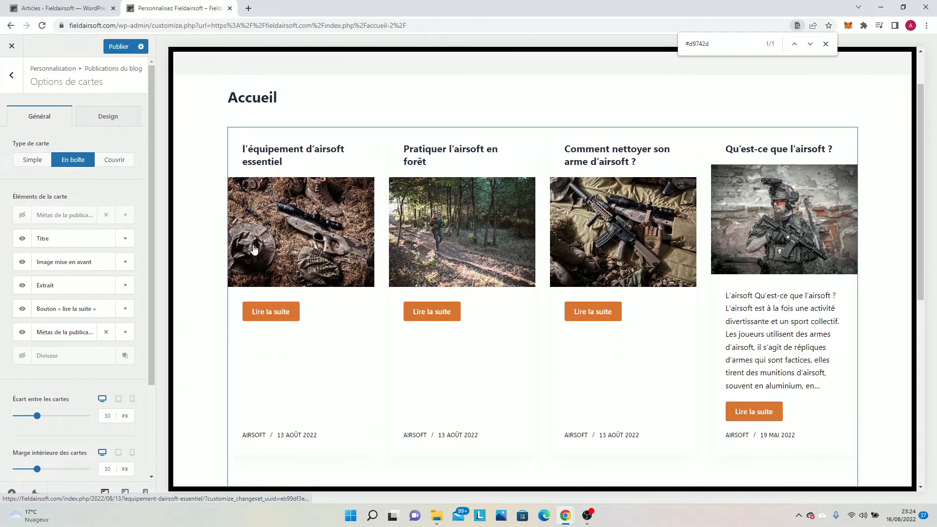
# View the article "l'équipement d'airsoft essentiel" in the preview and publish the blog post customizations.
pyautogui.click(308, 245)
pyautogui.click(22, 309)
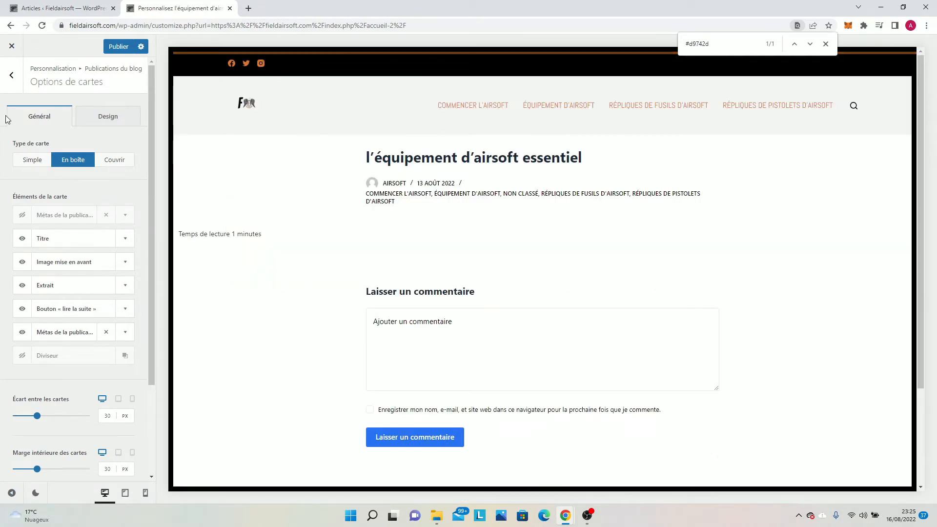
pyautogui.click(10, 76)
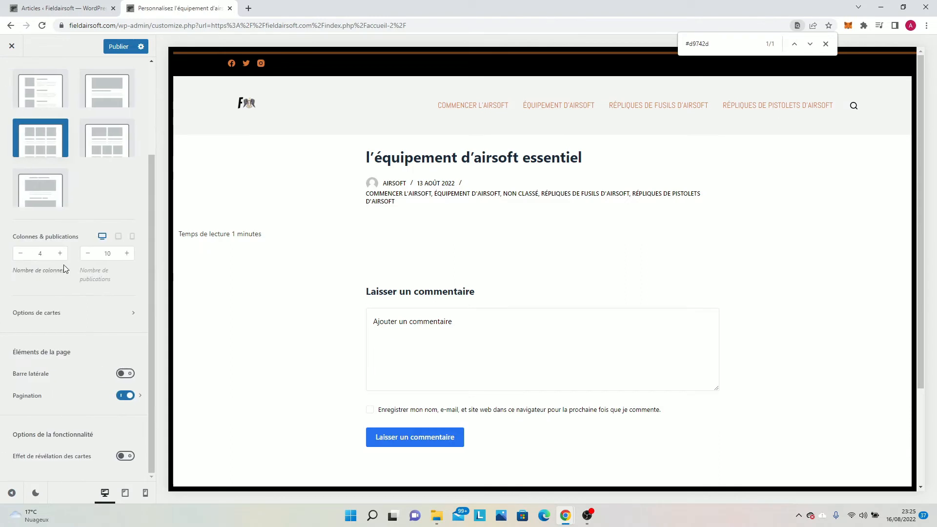
pyautogui.scroll(5, 63, 183)
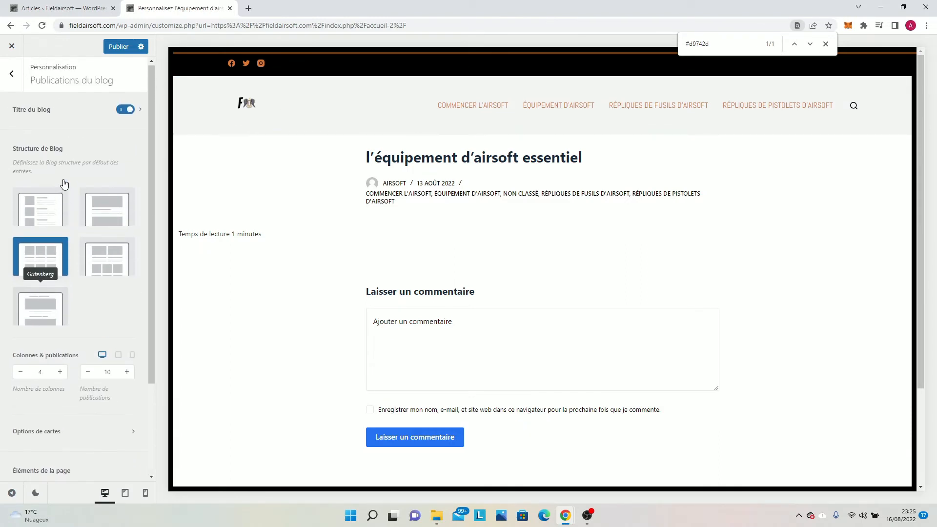
pyautogui.click(112, 48)
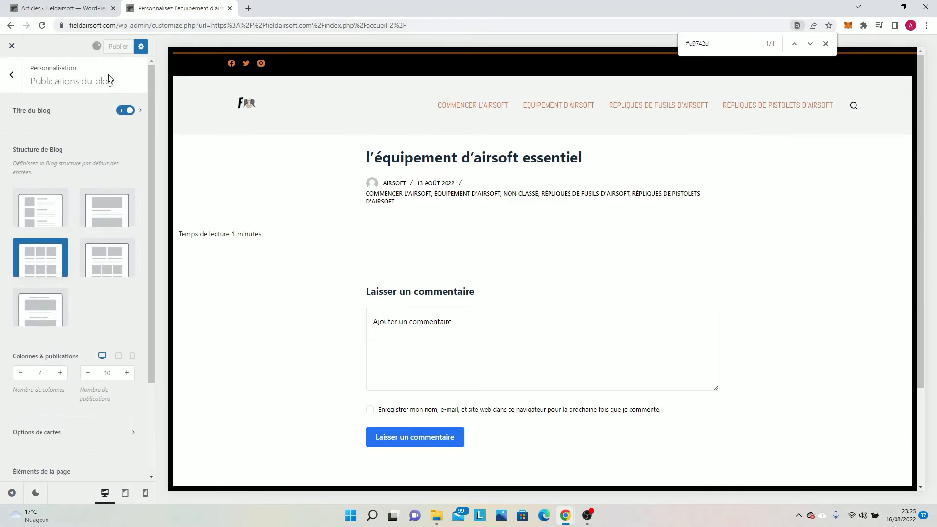
# Open the Commencer l'airsoft category page in the site preview.
pyautogui.scroll(-3, 109, 210)
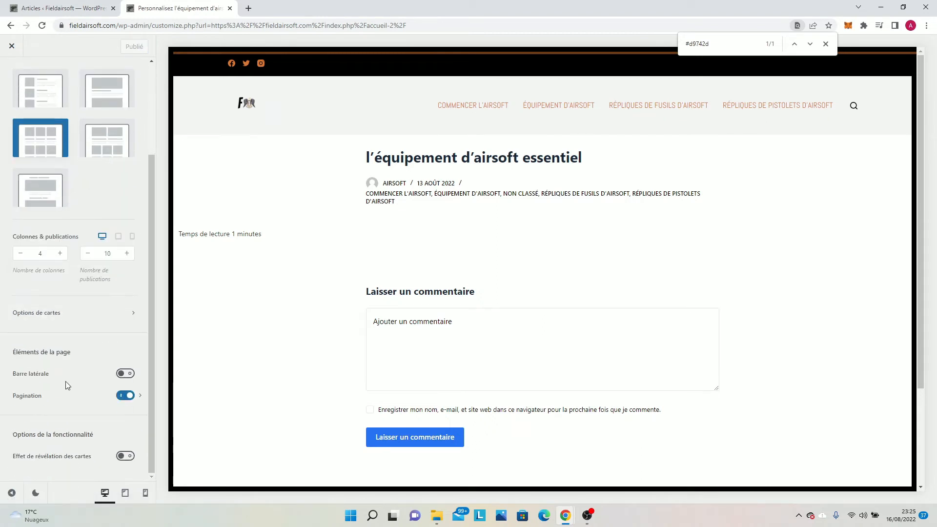
pyautogui.click(467, 109)
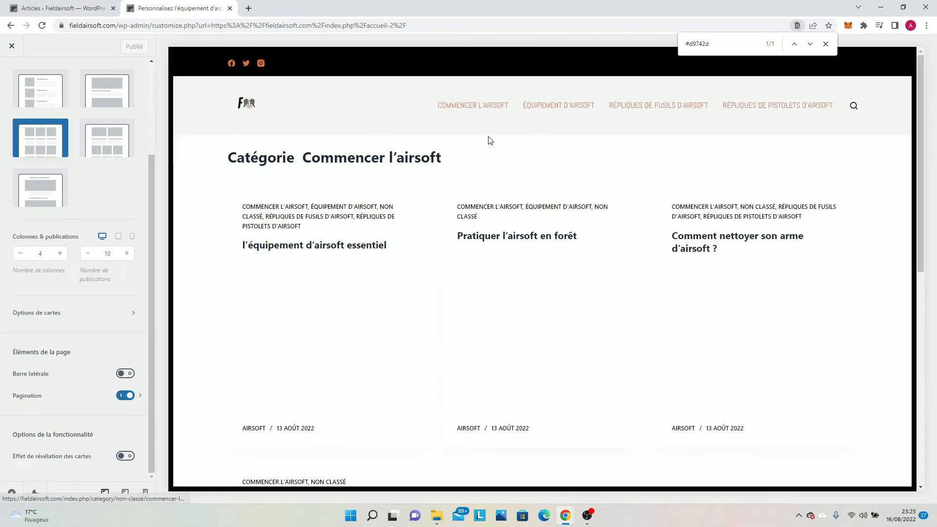
# Reload the Commencer l'airsoft category page in the preview and review the general blog card options.
pyautogui.click(491, 115)
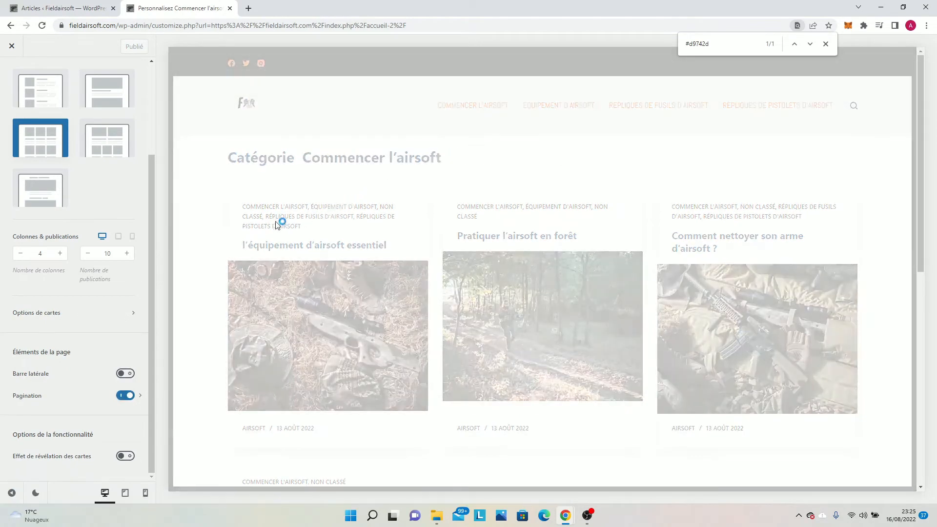
pyautogui.scroll(2, 102, 169)
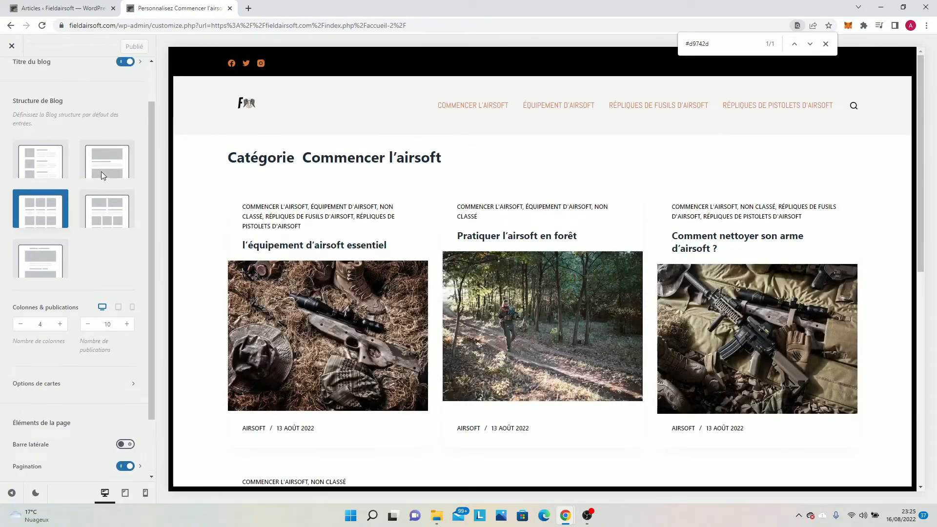
pyautogui.scroll(-2, 80, 277)
pyautogui.click(56, 315)
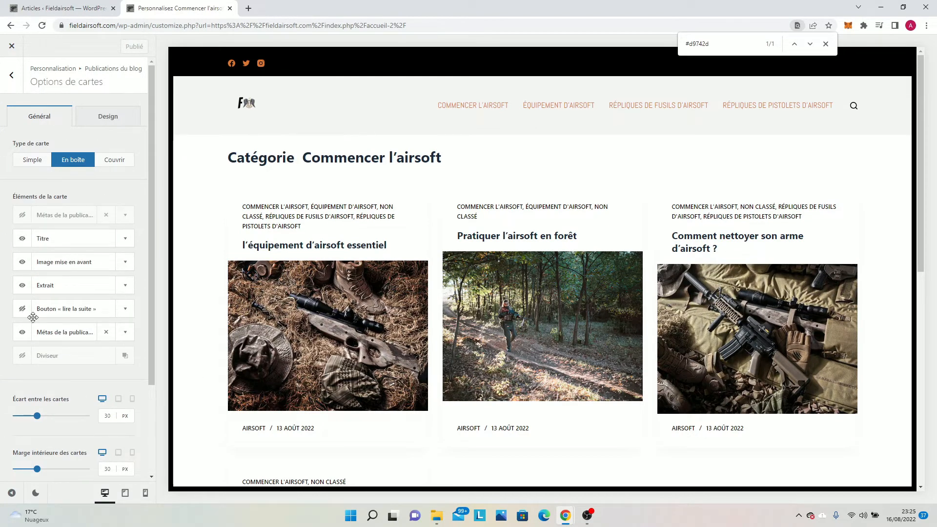
pyautogui.scroll(-2, 33, 318)
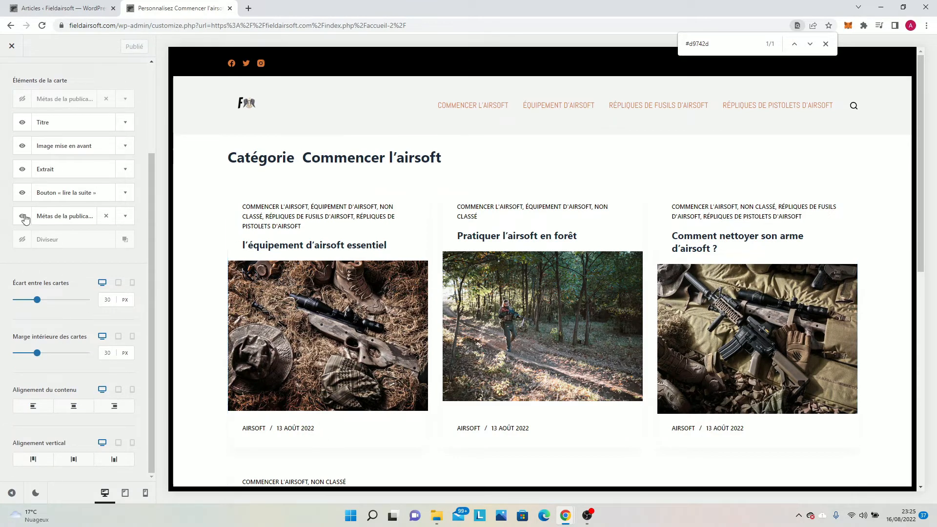
pyautogui.scroll(2, 1, 195)
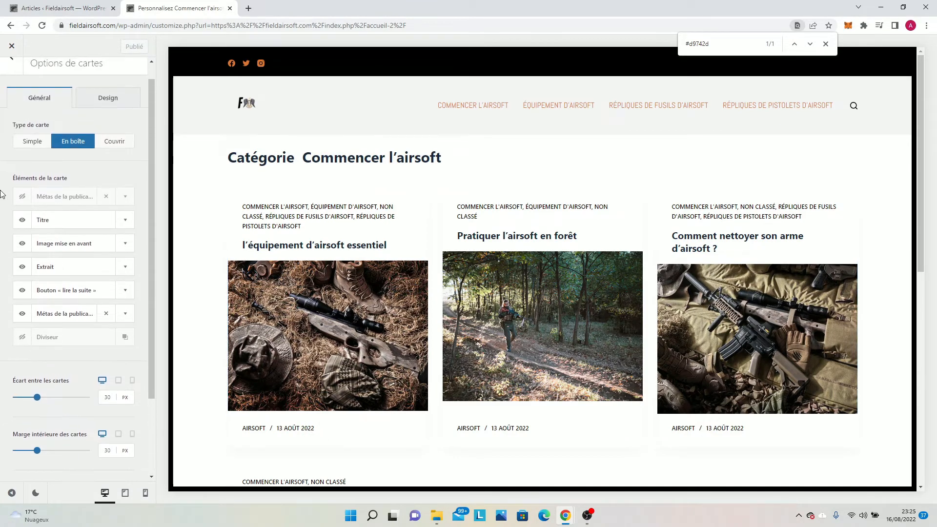
pyautogui.click(3, 70)
# Enable the sidebar (Barre latérale) for the blog posts and set its column position to left.
pyautogui.click(120, 374)
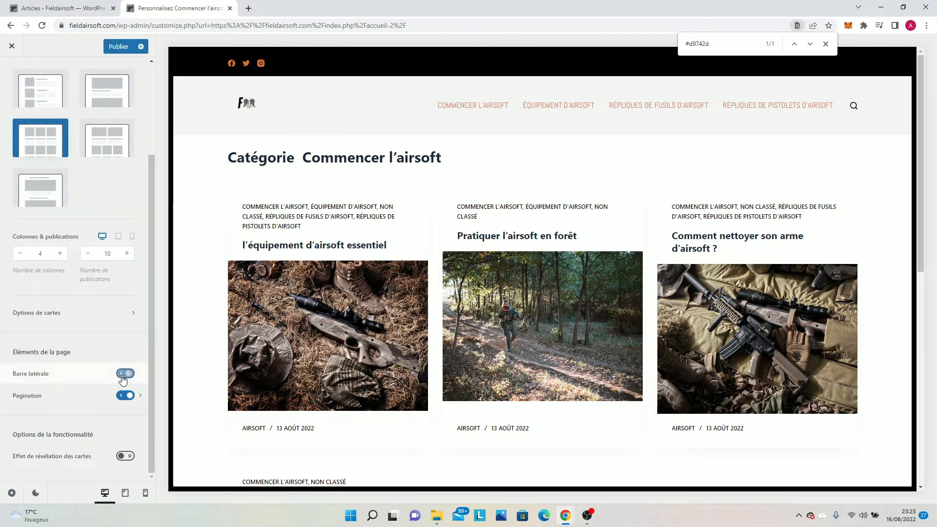
pyautogui.scroll(-5, 724, 344)
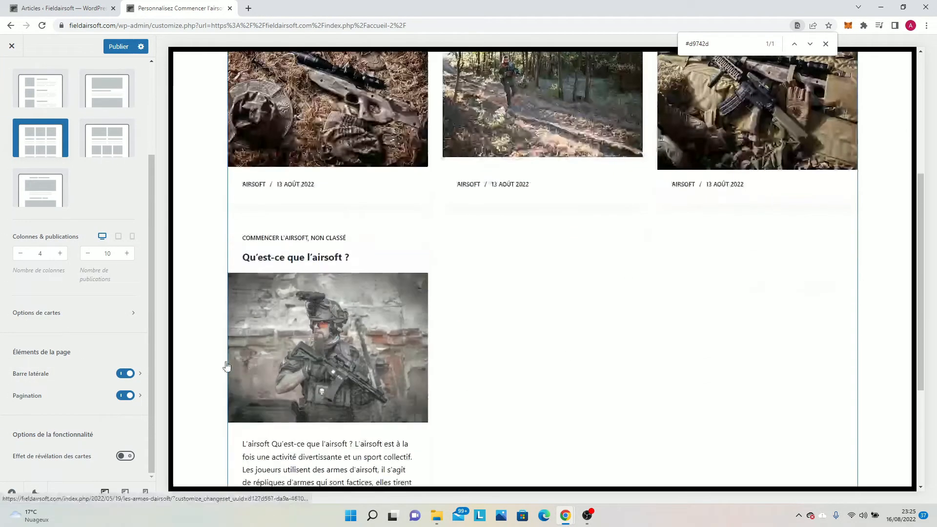
pyautogui.click(50, 382)
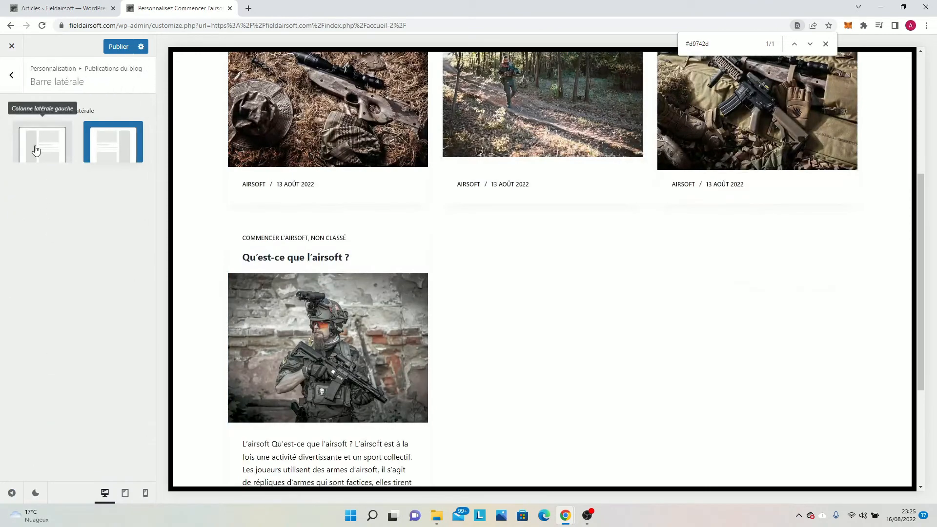
pyautogui.click(36, 150)
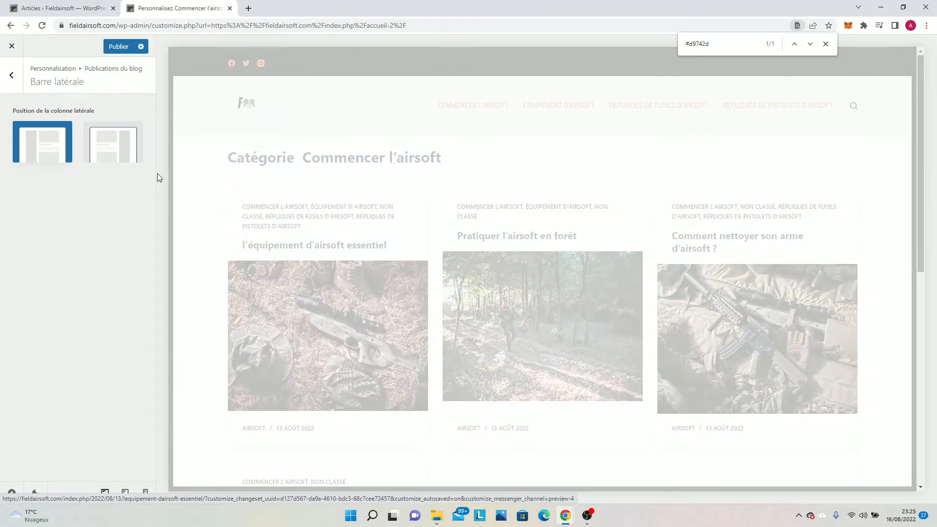
# Open the home page in the site preview and examine the left sidebar beside the blog cards.
pyautogui.click(3, 92)
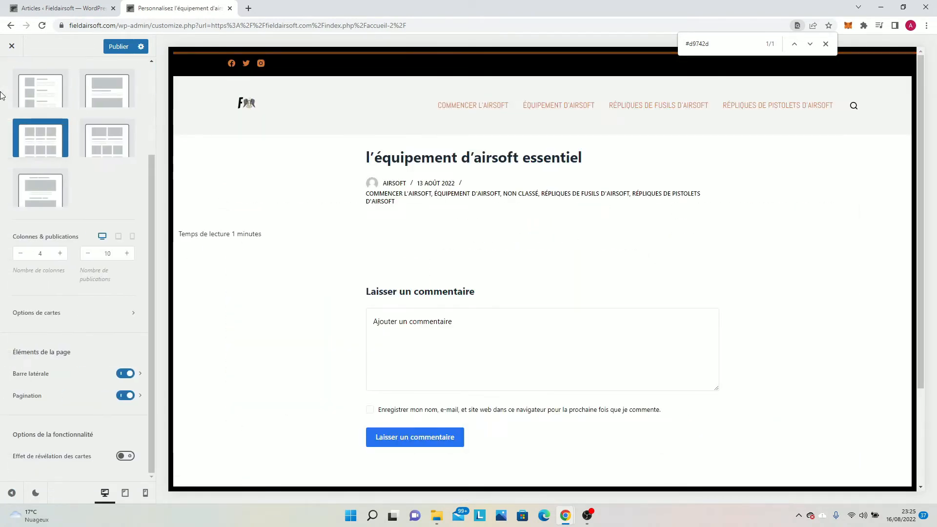
pyautogui.click(258, 116)
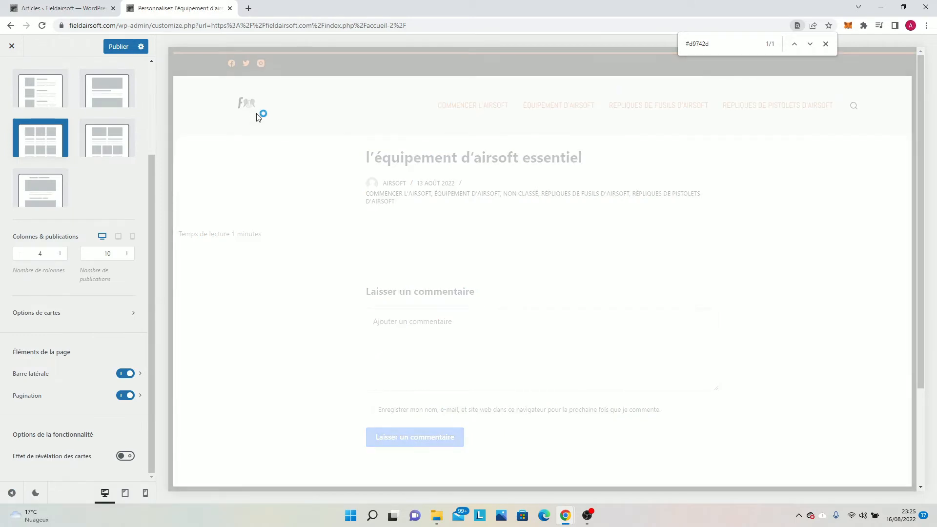
pyautogui.scroll(-1, 232, 144)
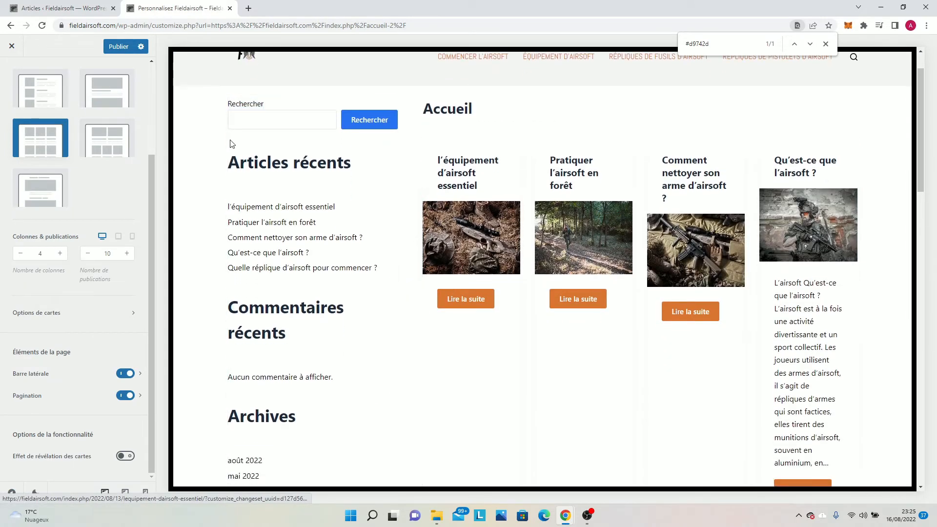
pyautogui.scroll(-2, 341, 399)
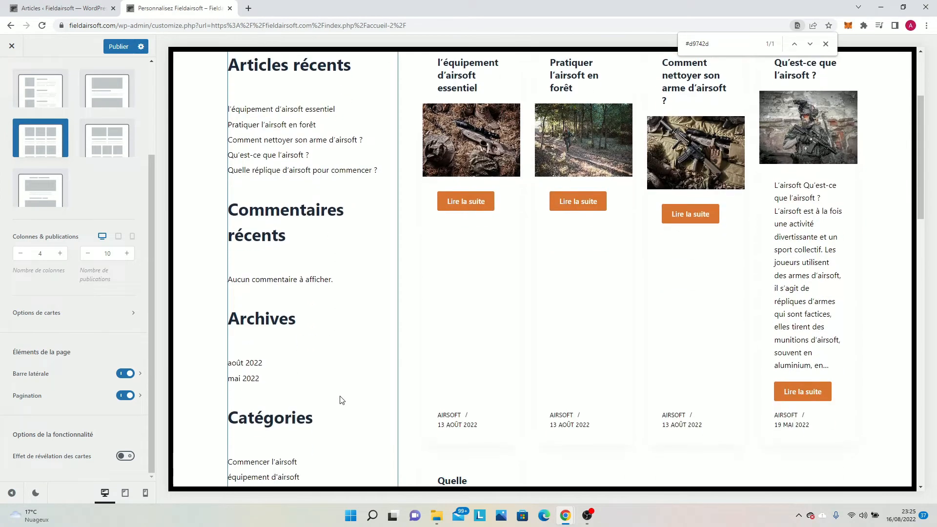
pyautogui.scroll(3, 337, 398)
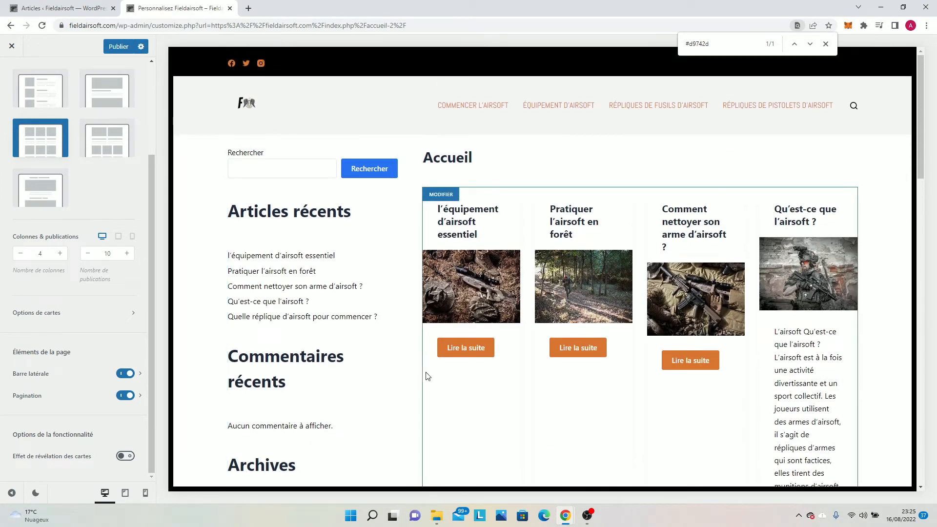
# Set the blog sidebar's column position to right and check the layout on the home page.
pyautogui.click(104, 374)
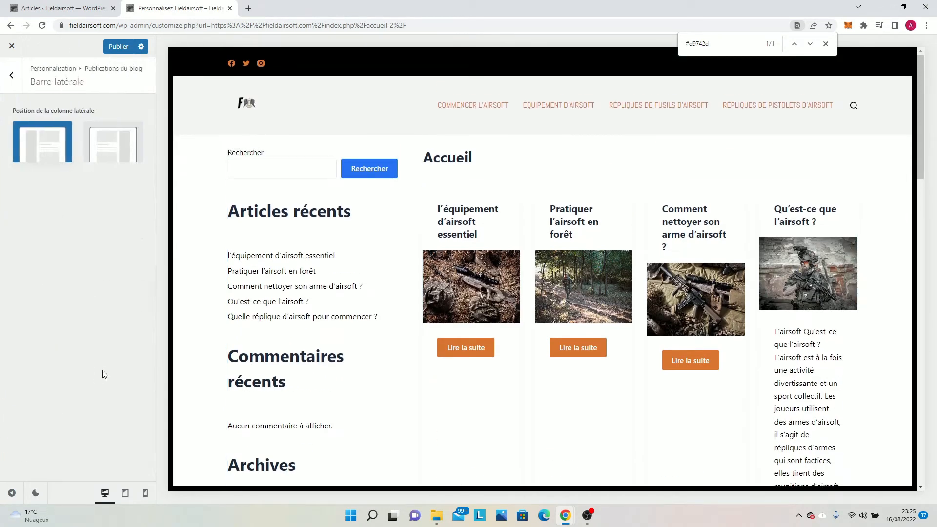
pyautogui.click(96, 159)
pyautogui.scroll(-1, 483, 271)
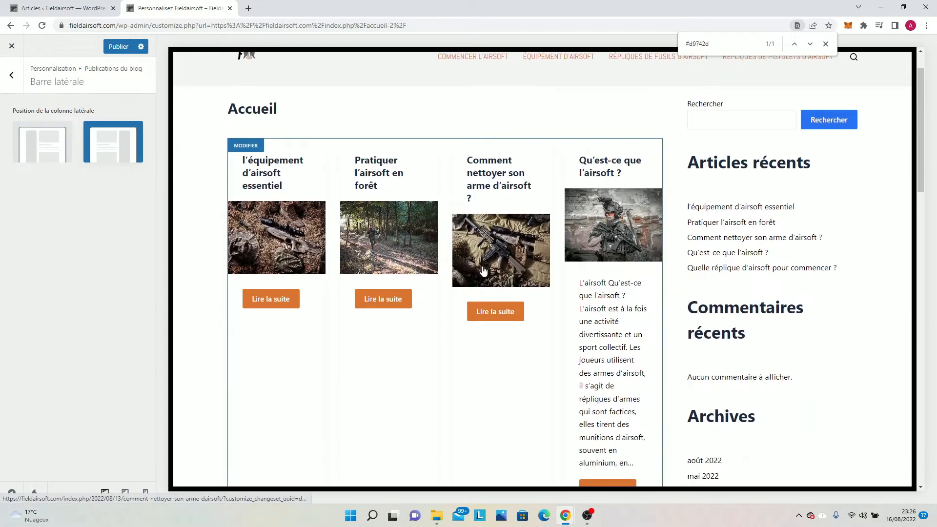
pyautogui.scroll(-1, 361, 405)
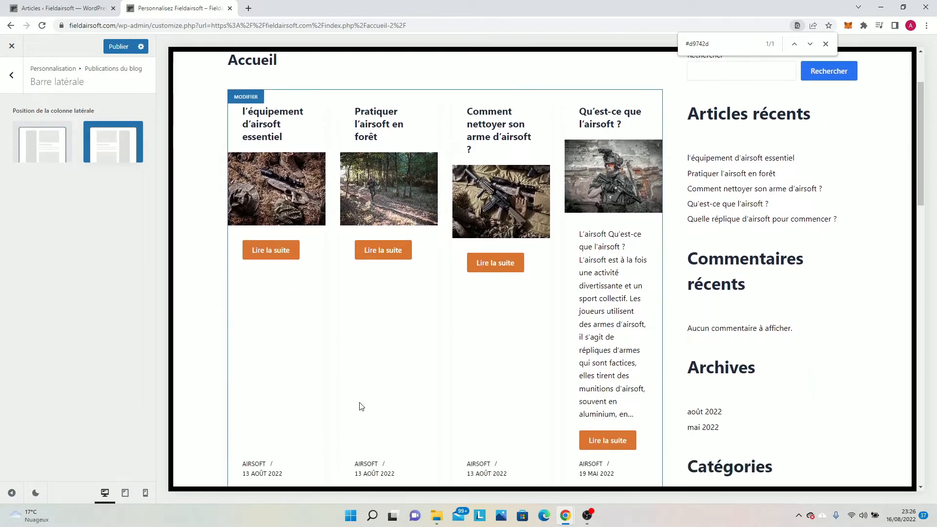
pyautogui.scroll(-1, 362, 406)
pyautogui.scroll(2, 684, 307)
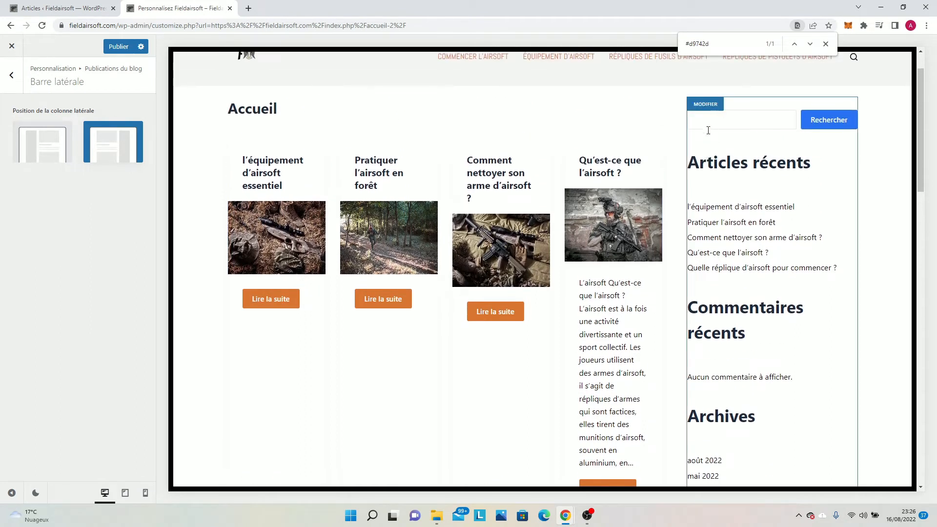
# Publish the sidebar changes and look through the home page's sidebar content down to the footer.
pyautogui.click(3, 82)
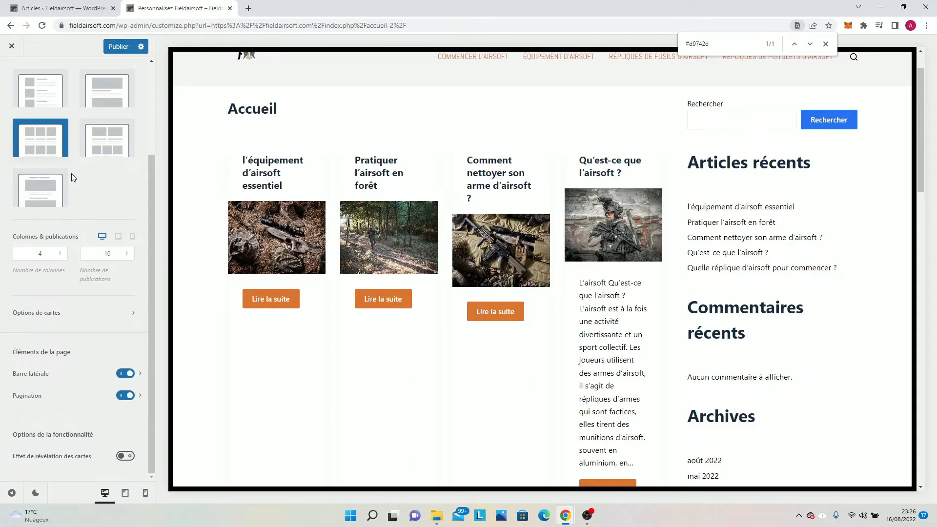
pyautogui.click(71, 376)
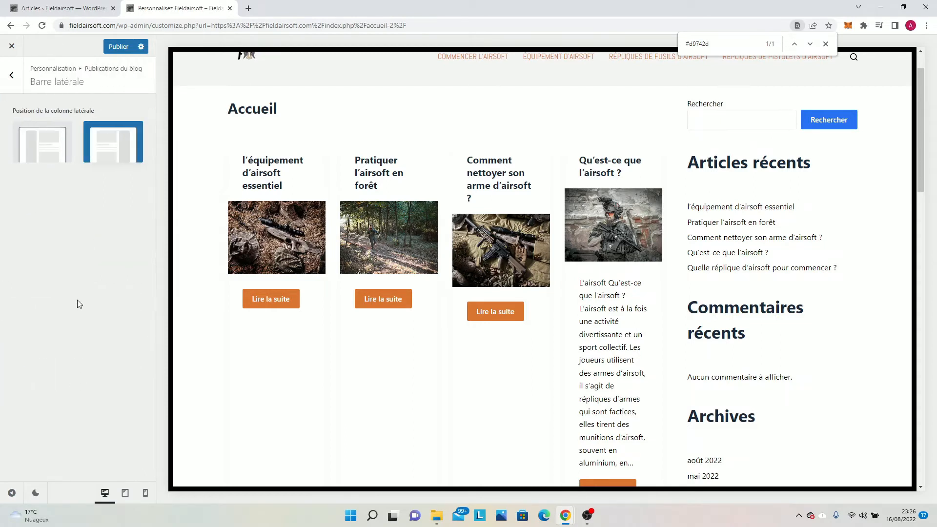
pyautogui.click(118, 46)
pyautogui.scroll(-4, 892, 318)
pyautogui.scroll(-10, 859, 386)
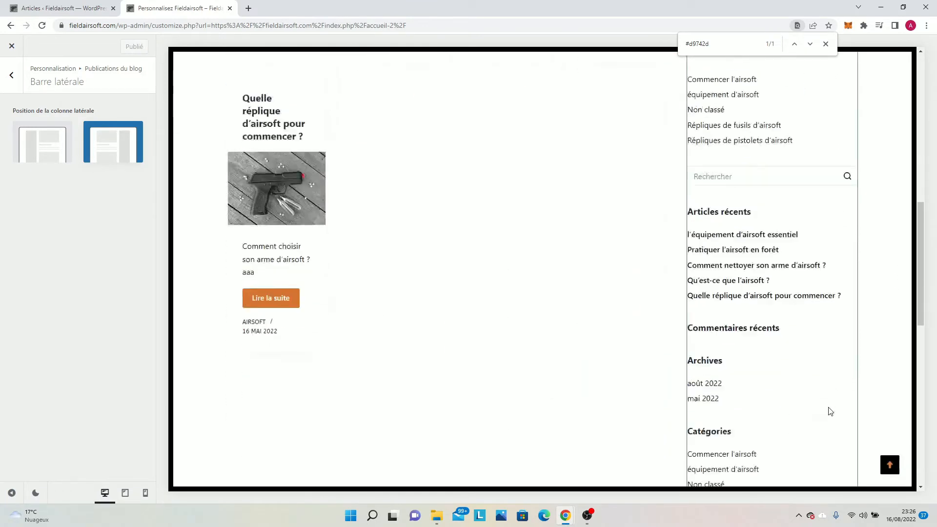
pyautogui.scroll(-4, 830, 412)
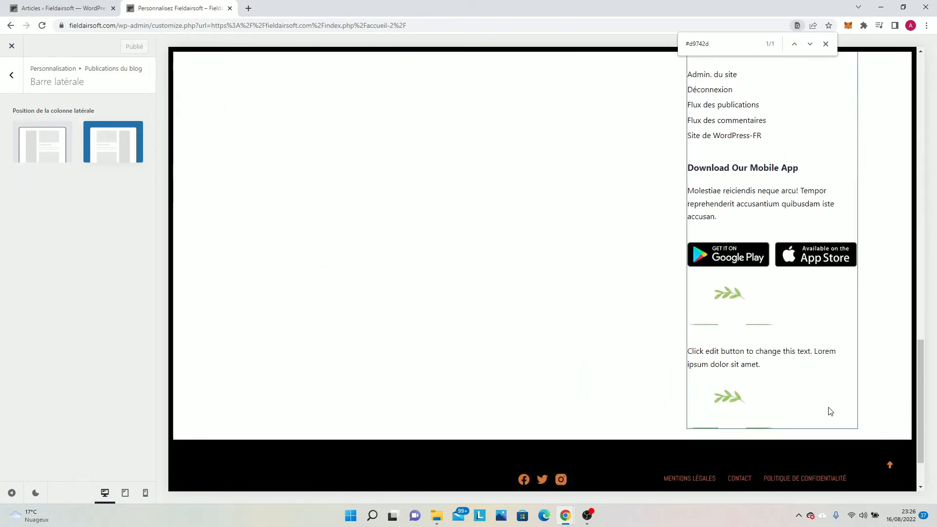
pyautogui.scroll(20, 804, 341)
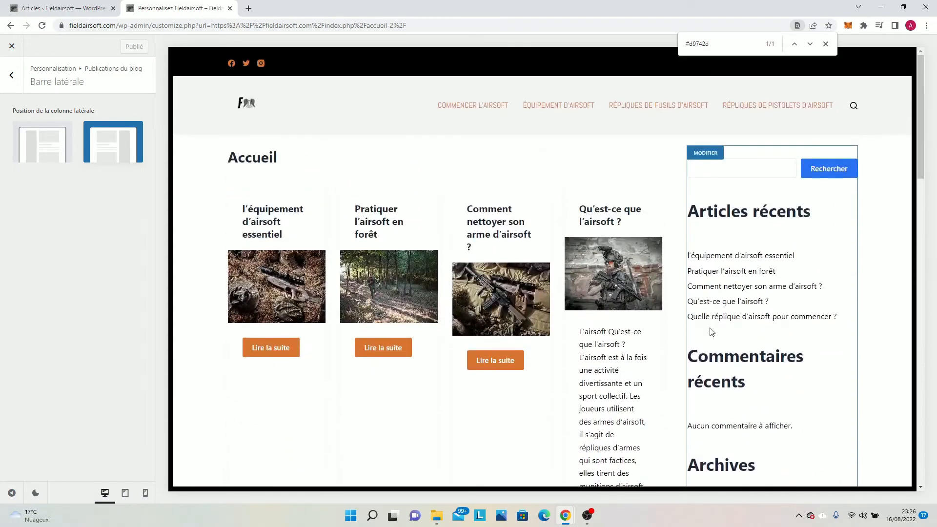
# Check the Commencer l'airsoft and Équipement d'airsoft category pages for the sidebar and return to the home page.
pyautogui.click(464, 104)
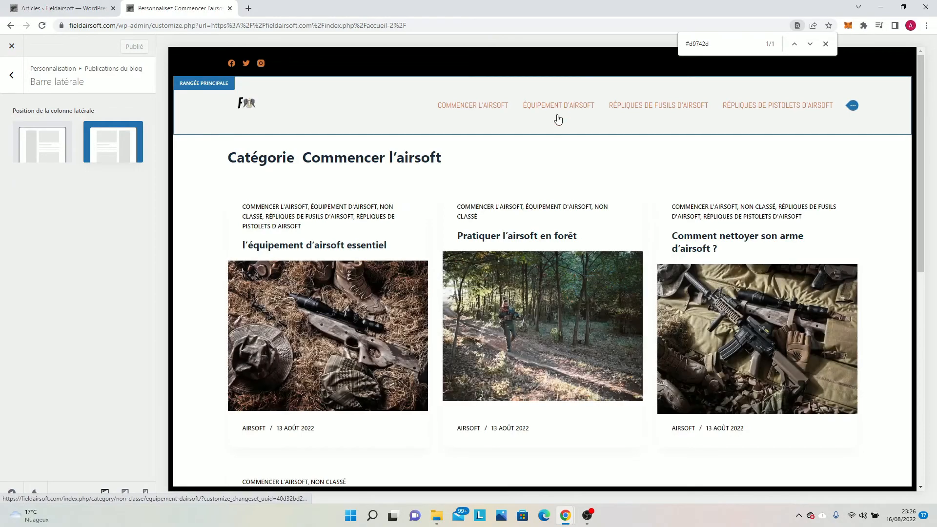
pyautogui.click(558, 119)
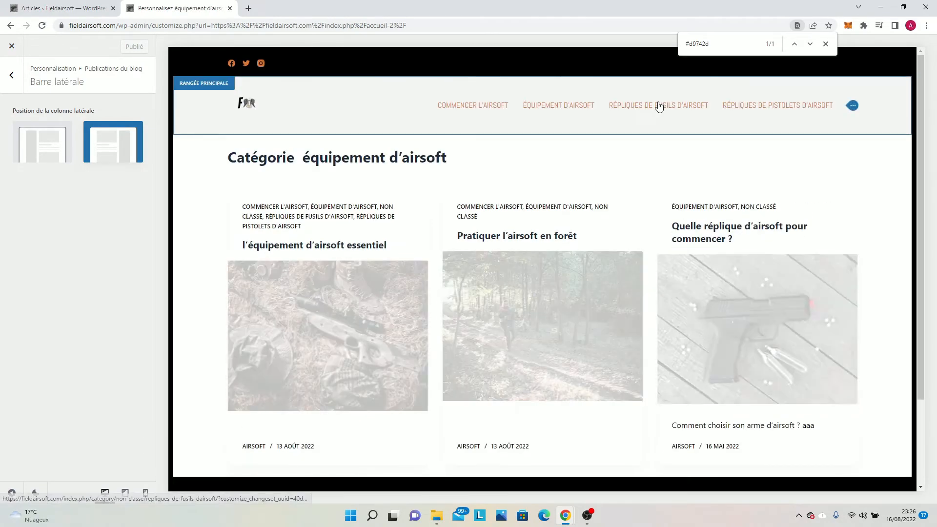
pyautogui.click(248, 105)
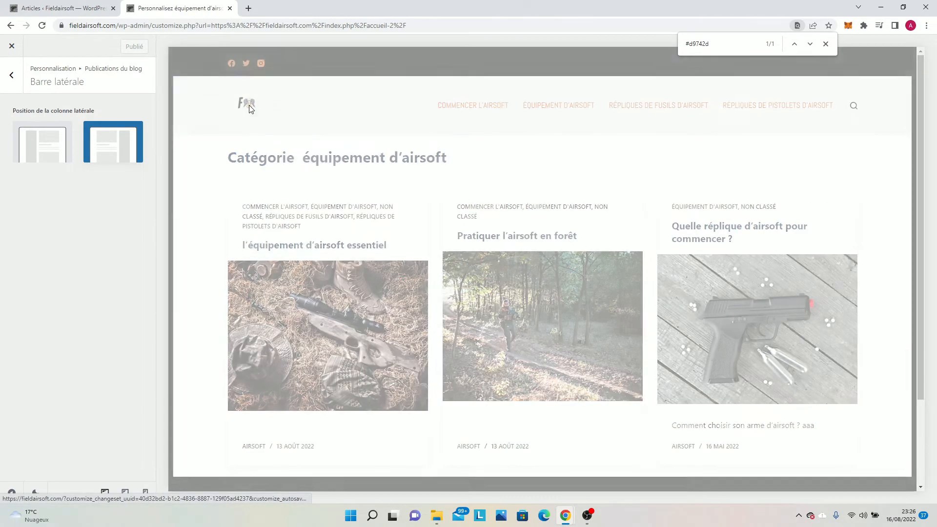
# View the sidebar position settings from the home page's sidebar edit shortcut and return to the blog post options.
pyautogui.click(20, 84)
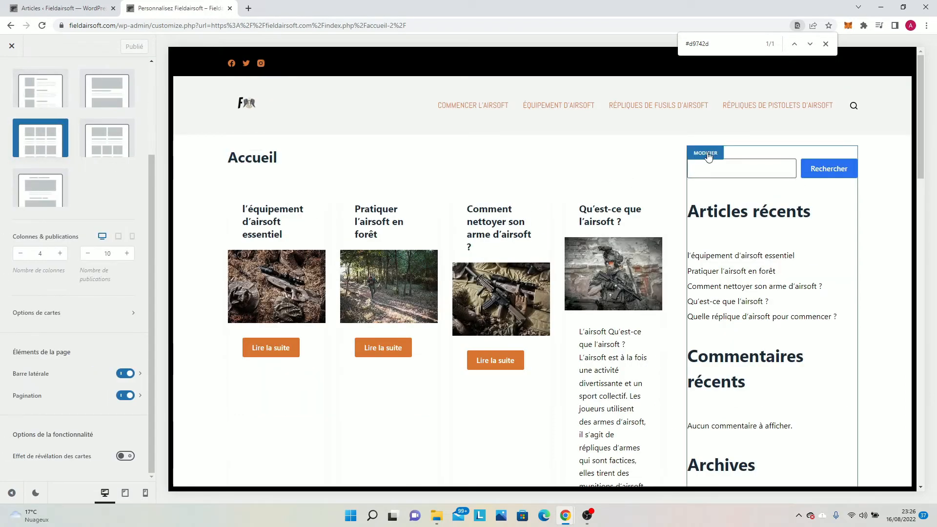
pyautogui.click(707, 154)
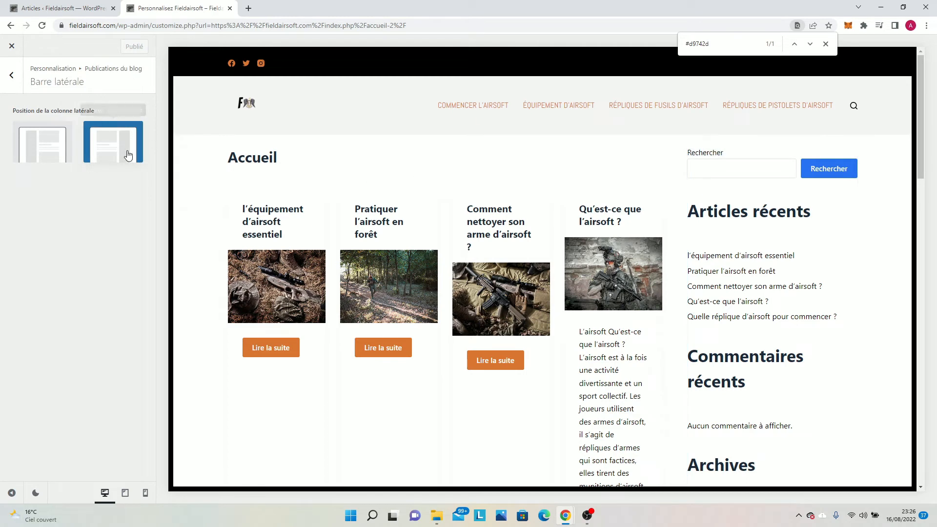
pyautogui.click(12, 75)
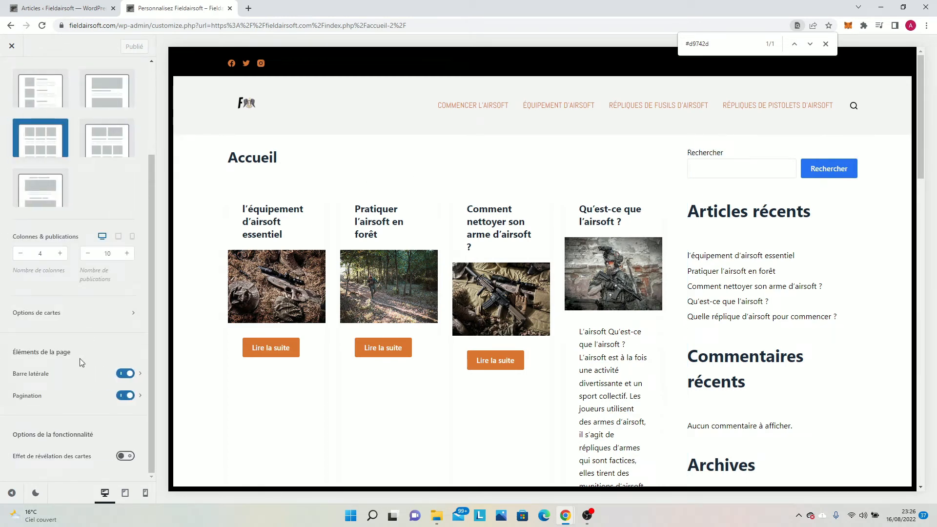
# Enable the card reveal effect (Effet de révélation des cartes) for the blog posts and publish the change.
pyautogui.click(129, 460)
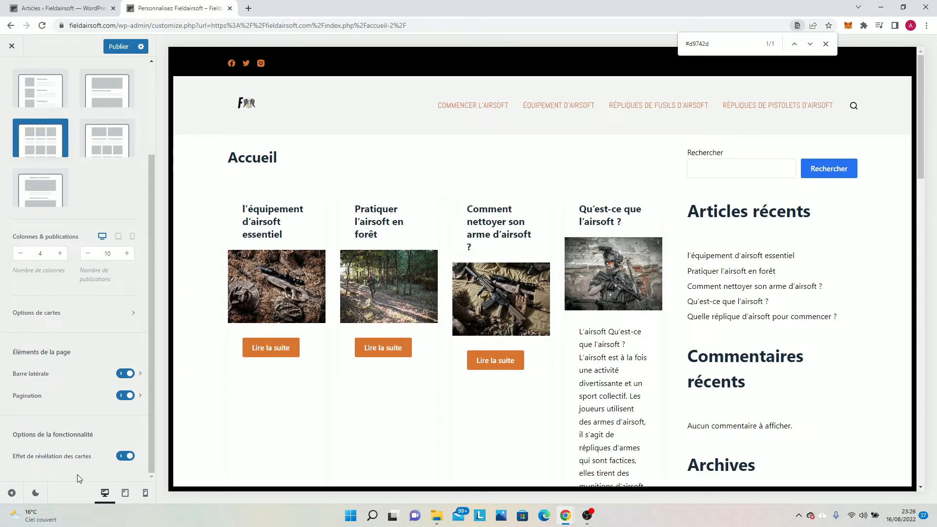
pyautogui.scroll(-4, 293, 456)
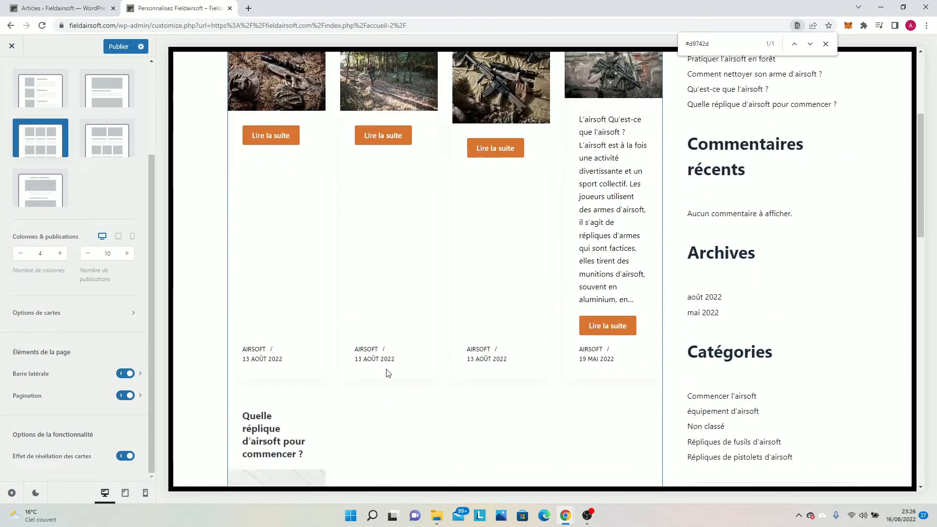
pyautogui.scroll(-7, 387, 374)
pyautogui.scroll(-4, 379, 374)
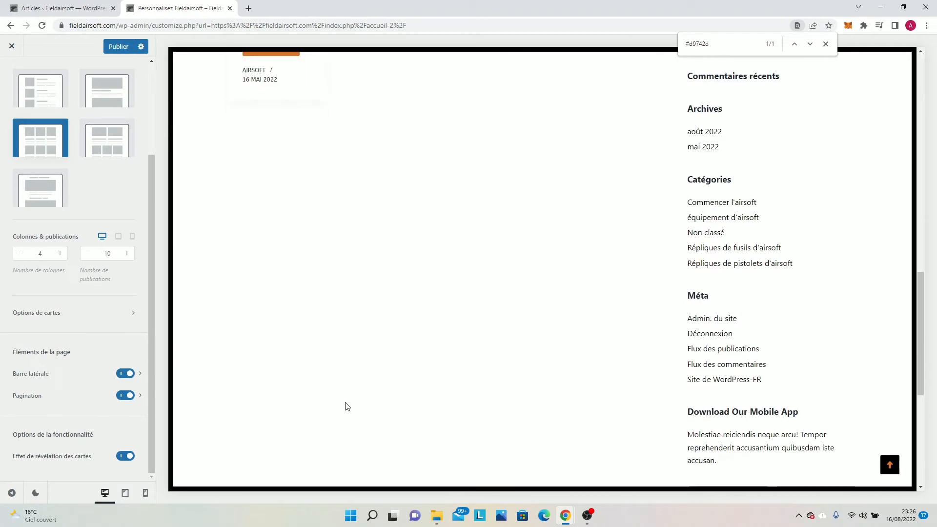
pyautogui.scroll(6, 347, 406)
pyautogui.scroll(3, 42, 436)
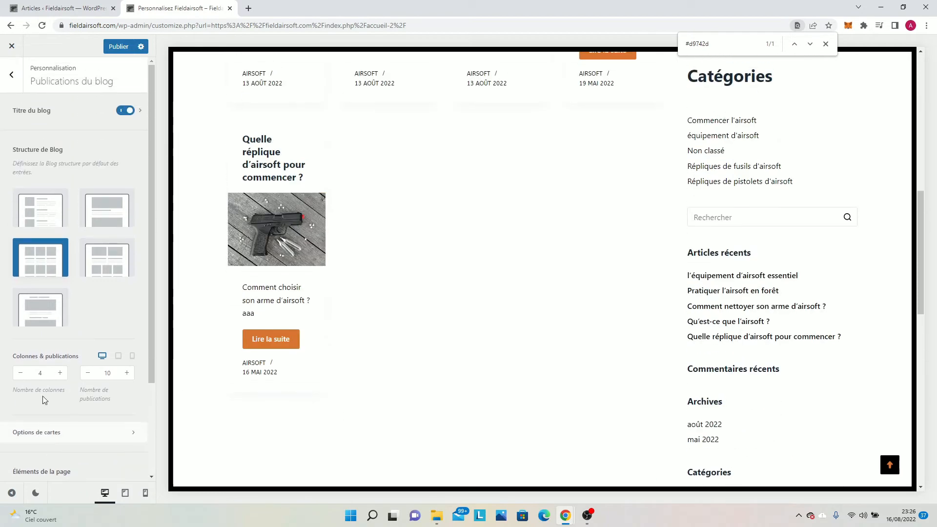
pyautogui.click(123, 46)
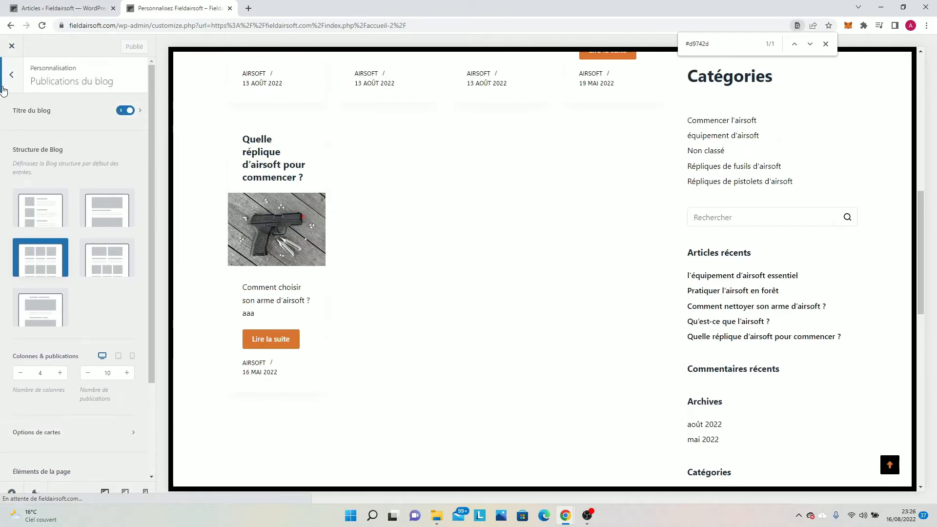
pyautogui.click(3, 82)
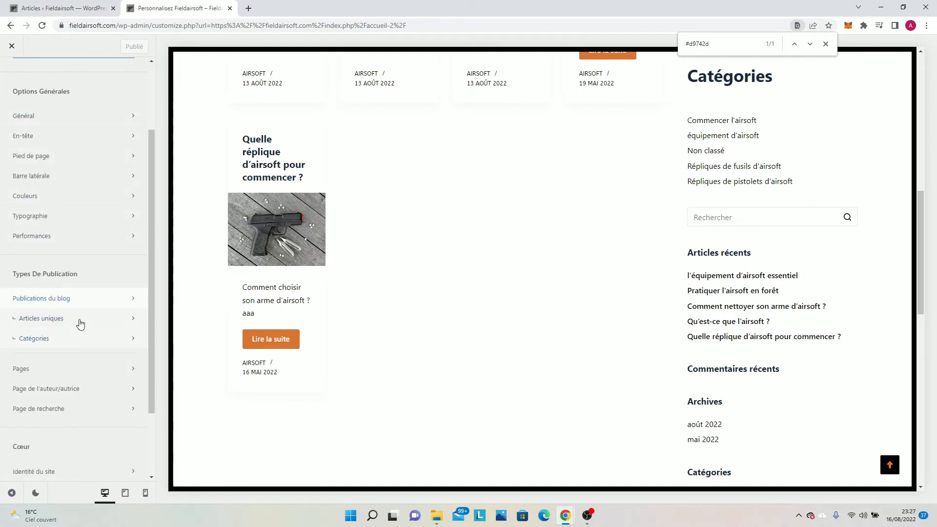
# Open the single post settings (Articles uniques) and load the article about what airsoft is in the preview.
pyautogui.click(80, 324)
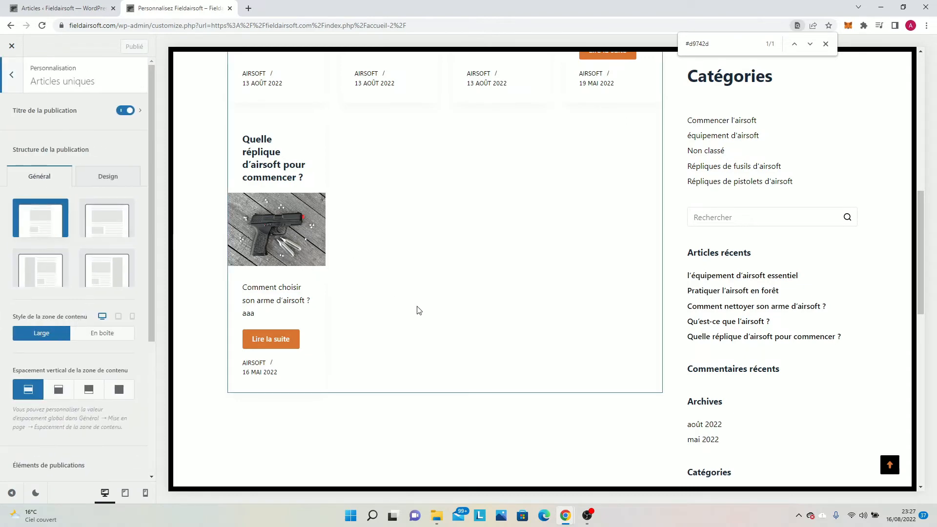
pyautogui.scroll(5, 420, 311)
pyautogui.scroll(1, 556, 252)
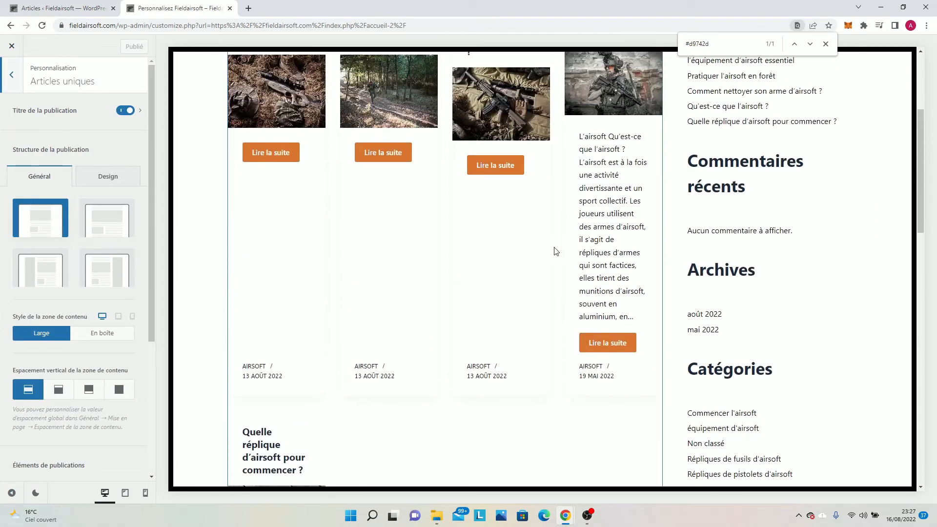
pyautogui.click(595, 100)
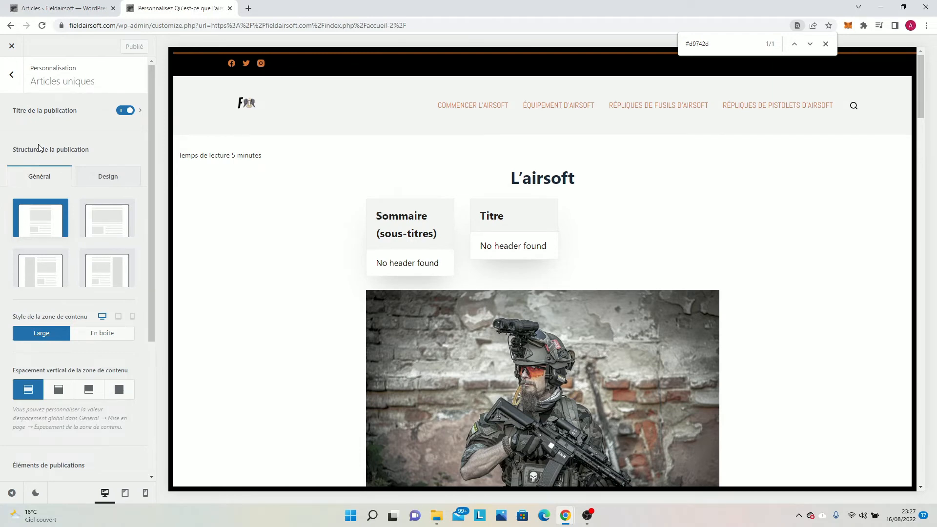
# Try the normal-width (Largeur normale) post structure on the article and switch back to the narrow width (Largeur étroite).
pyautogui.scroll(-2, 42, 209)
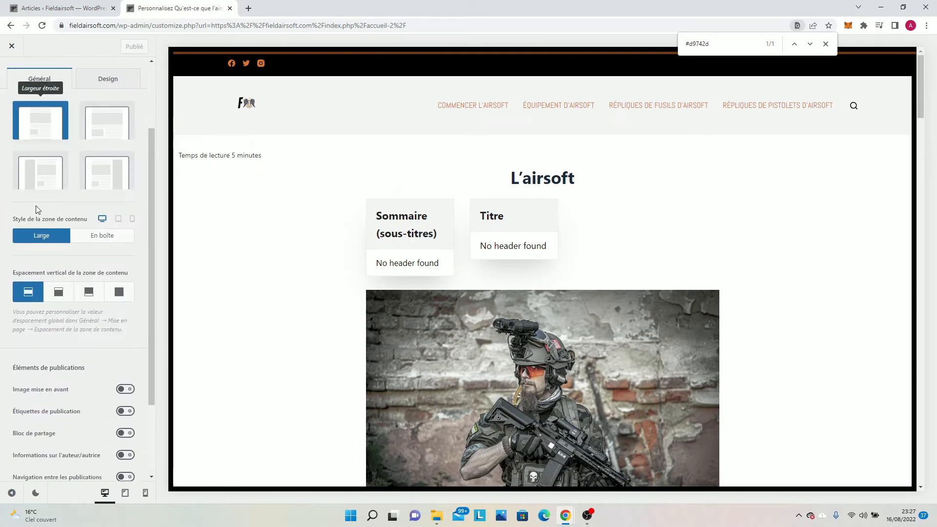
pyautogui.click(103, 129)
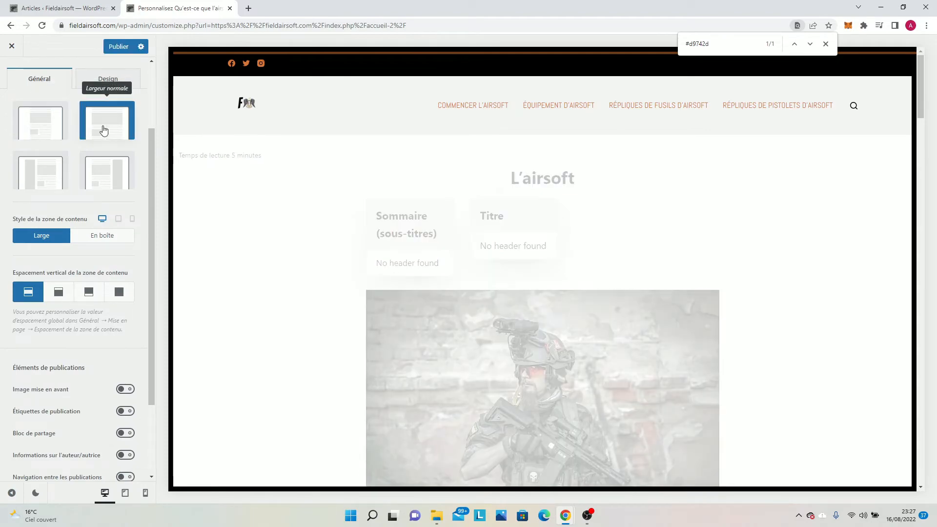
pyautogui.scroll(-2, 102, 129)
pyautogui.scroll(-7, 481, 289)
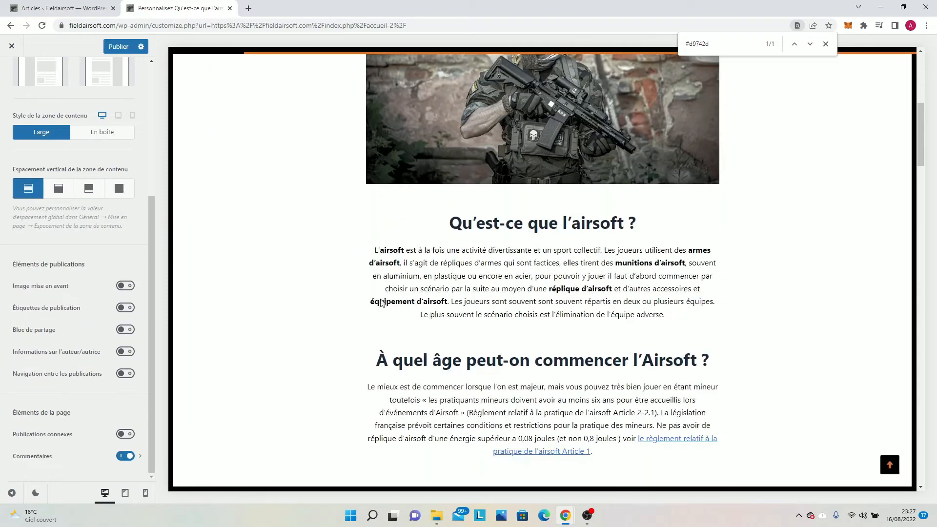
pyautogui.scroll(3, 55, 95)
pyautogui.click(45, 175)
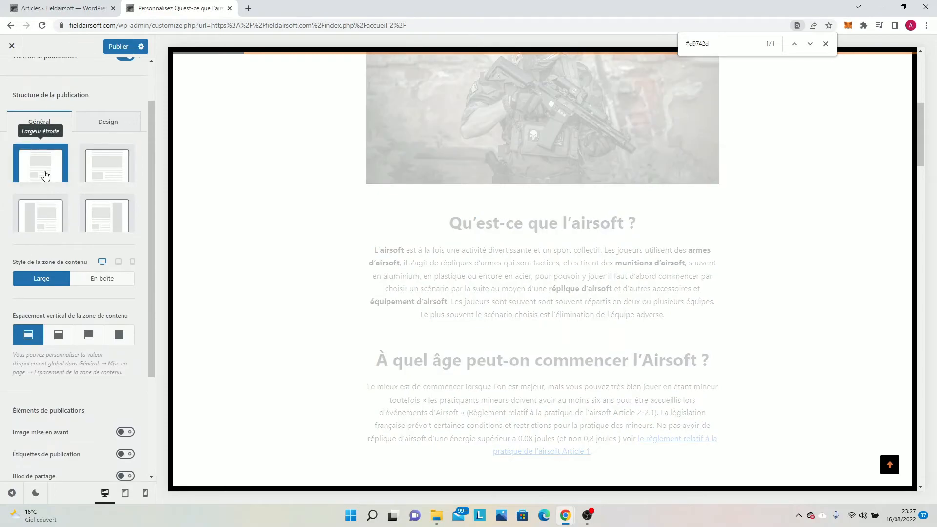
# Try the left sidebar post structure and look through the article and the remaining single post options.
pyautogui.click(33, 235)
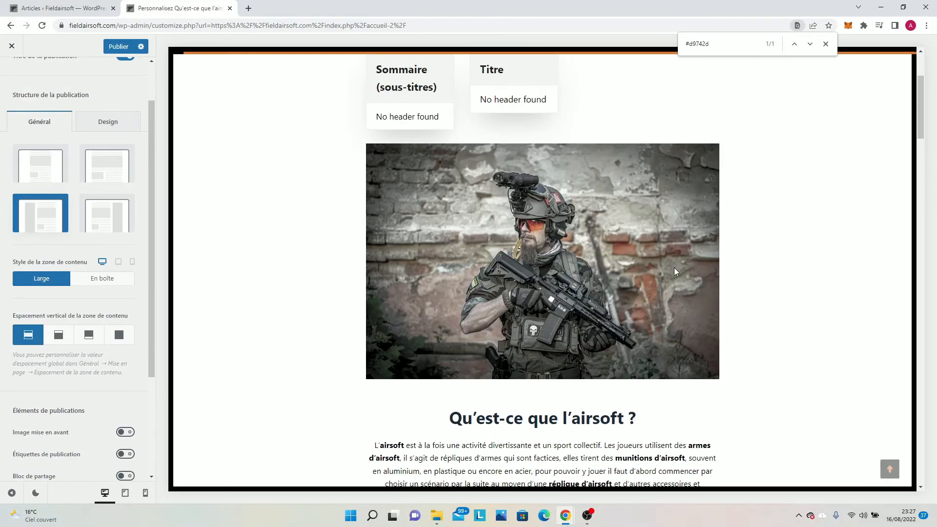
pyautogui.scroll(-15, 672, 268)
pyautogui.scroll(-4, 671, 272)
pyautogui.scroll(1, 44, 210)
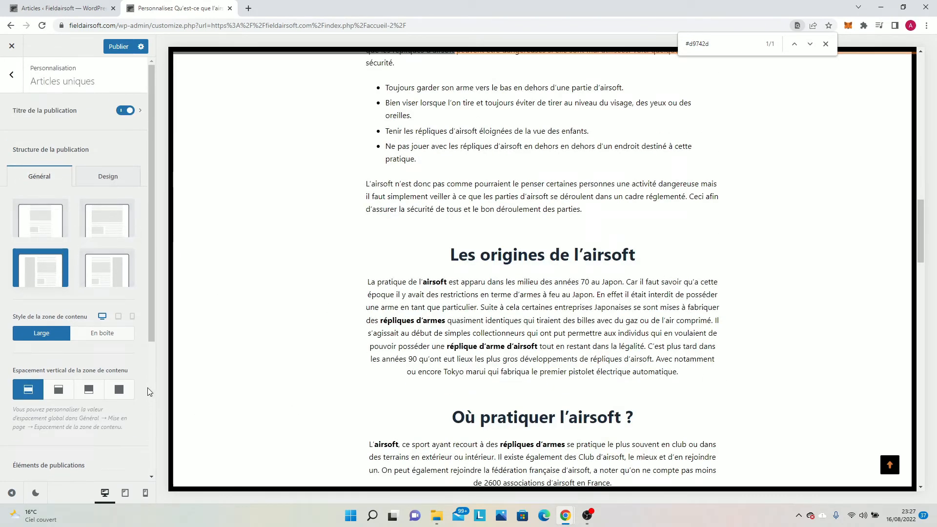
pyautogui.scroll(-3, 150, 391)
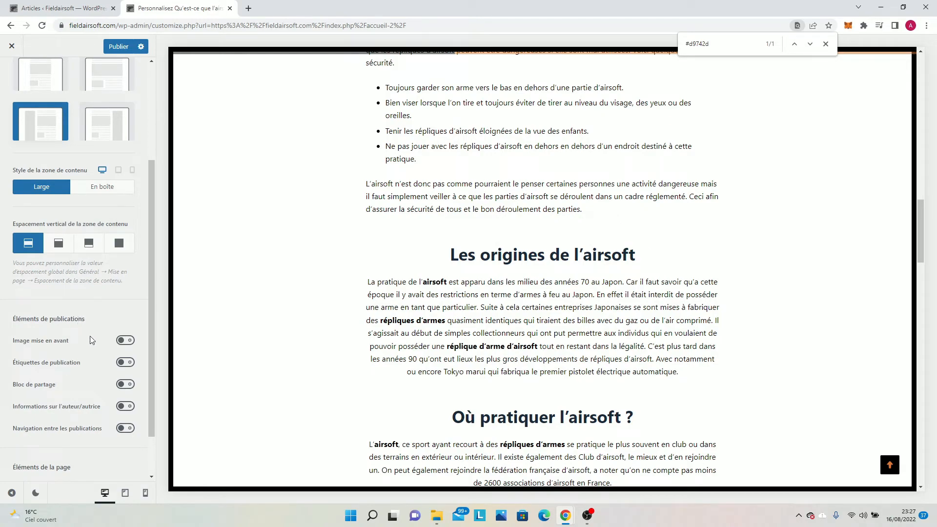
pyautogui.scroll(-1, 98, 344)
pyautogui.scroll(4, 151, 345)
pyautogui.scroll(9, 337, 312)
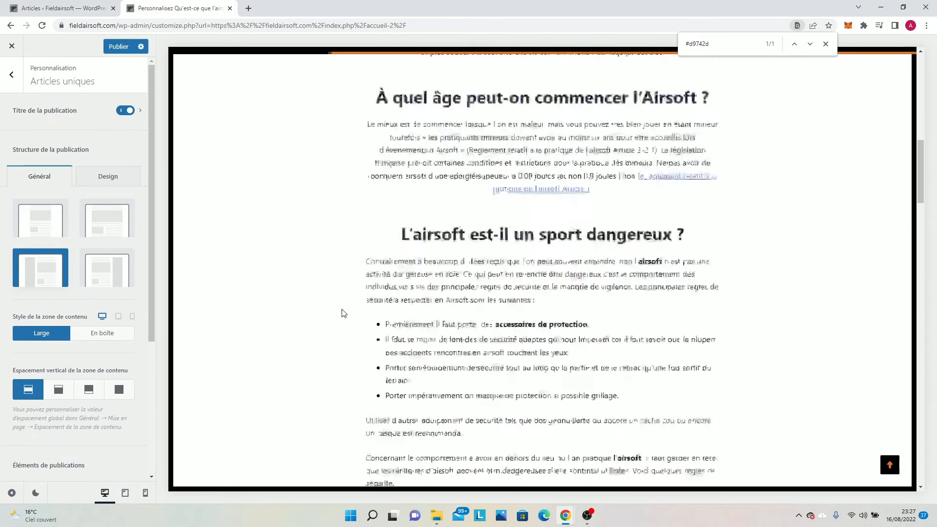
pyautogui.scroll(3, 343, 314)
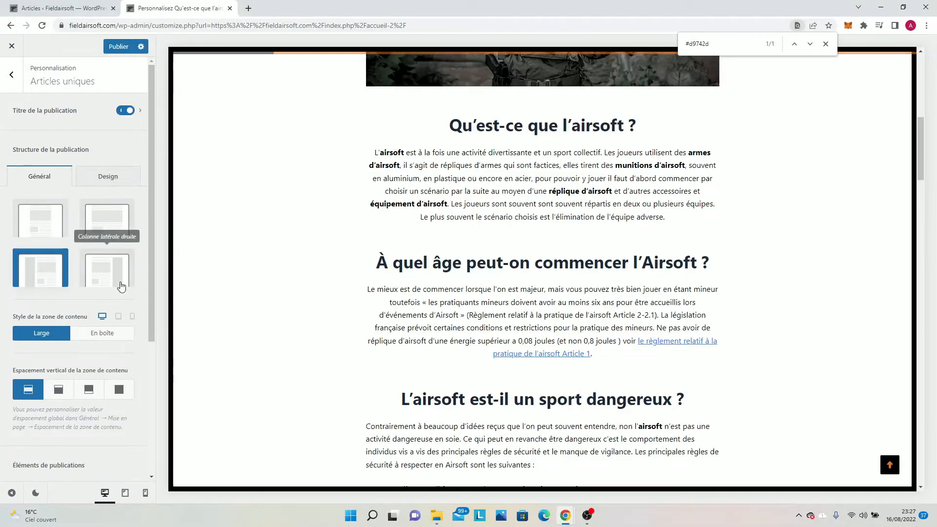
# Try the right sidebar post structure, restore the narrow width (Largeur étroite), and publish the single post settings.
pyautogui.click(113, 276)
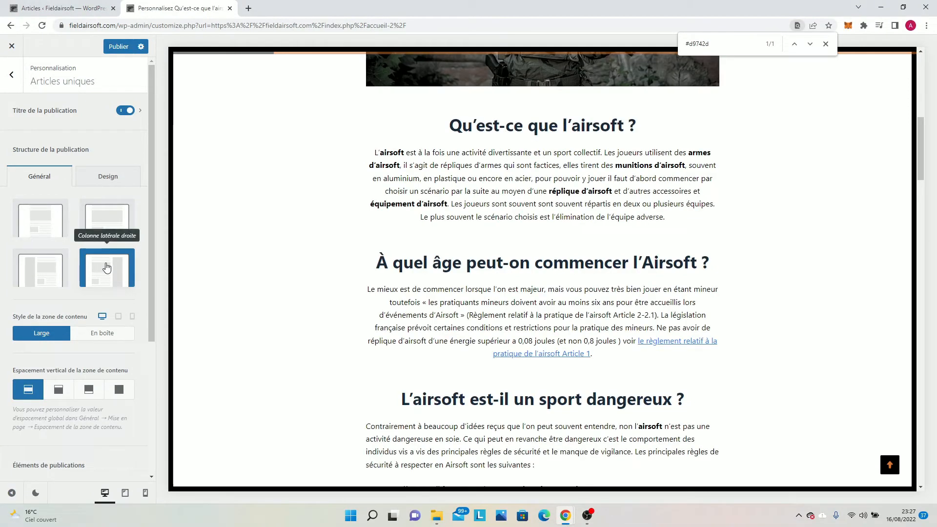
pyautogui.click(42, 222)
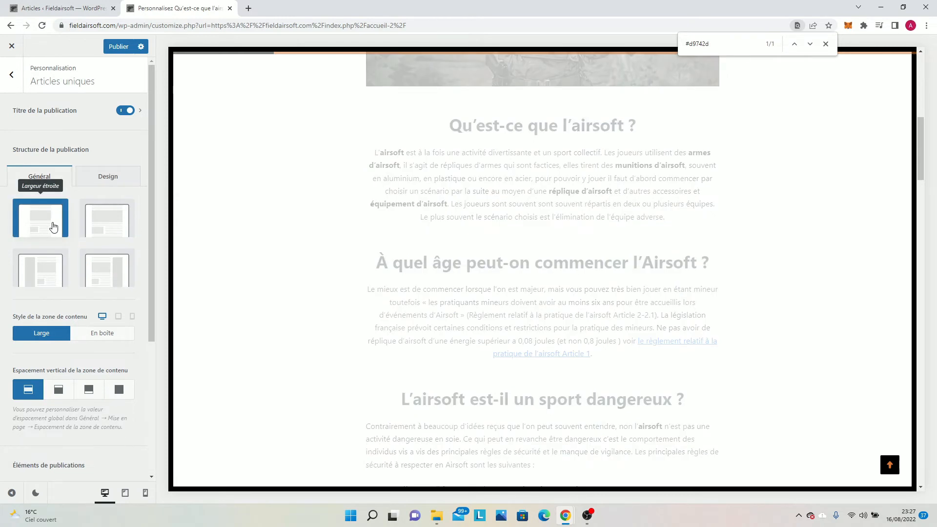
pyautogui.scroll(-4, 81, 292)
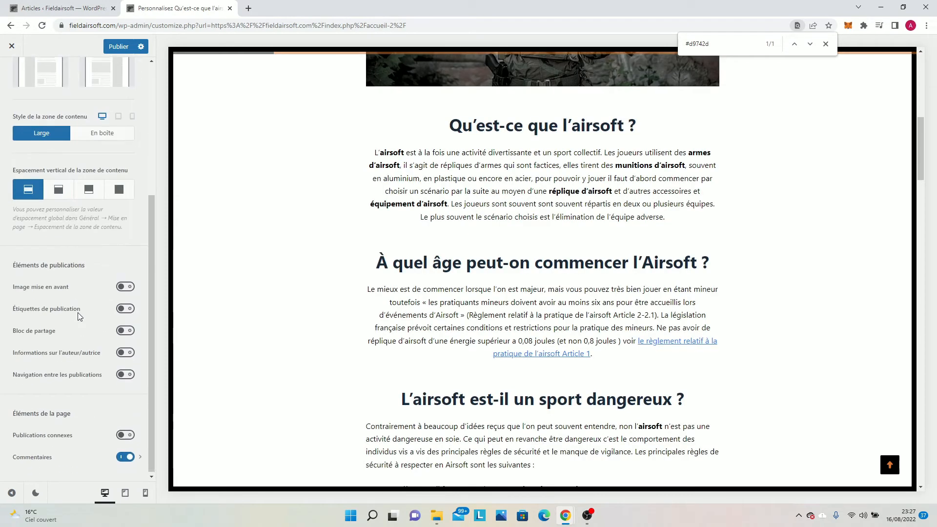
pyautogui.click(109, 47)
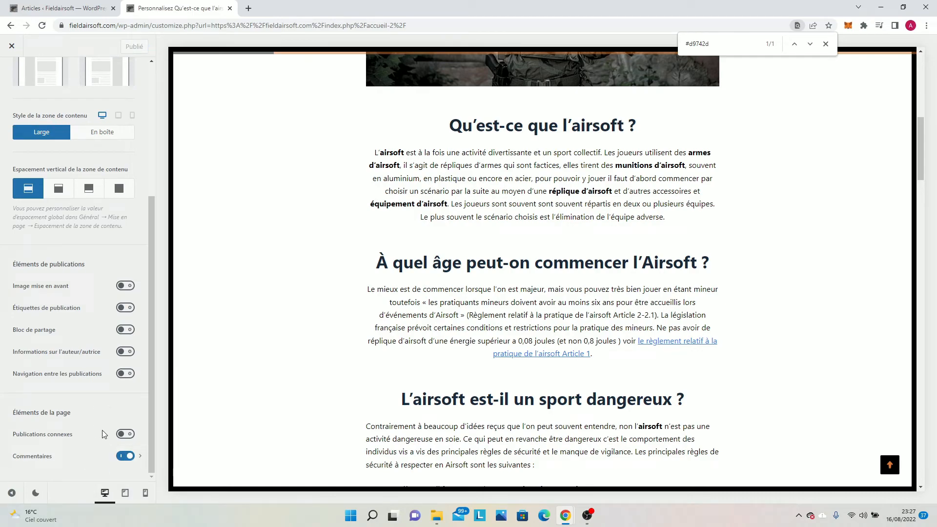
# Enable related posts (Publications connexes) for single articles and view the section at the end of the article.
pyautogui.click(126, 433)
pyautogui.scroll(-10, 576, 325)
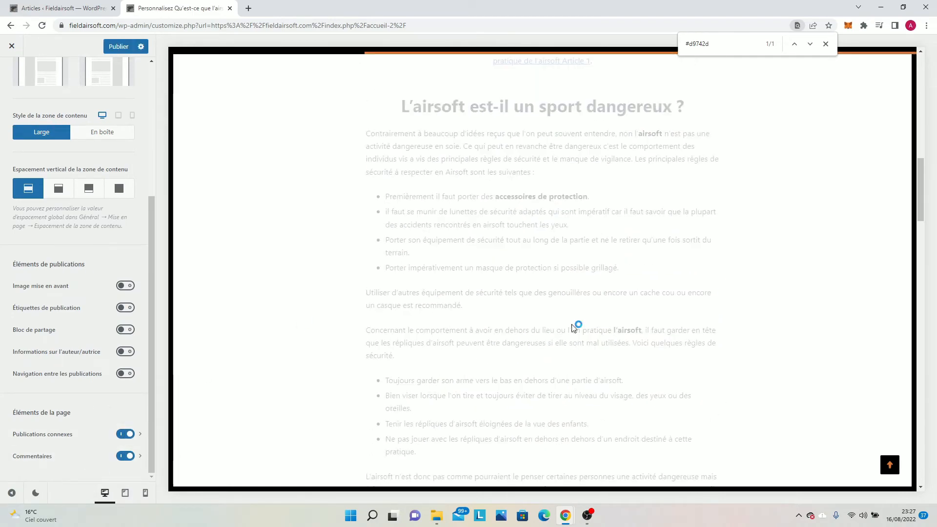
pyautogui.scroll(-20, 575, 327)
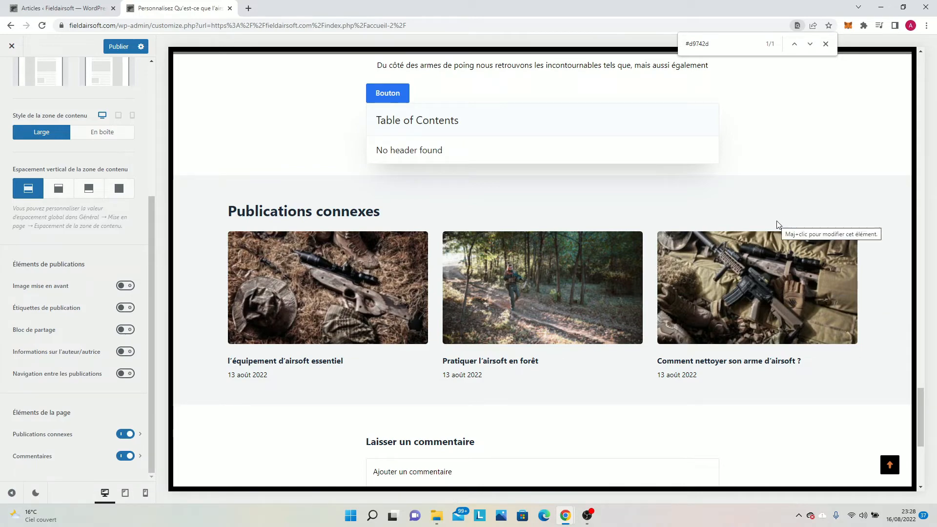
pyautogui.scroll(10, 491, 194)
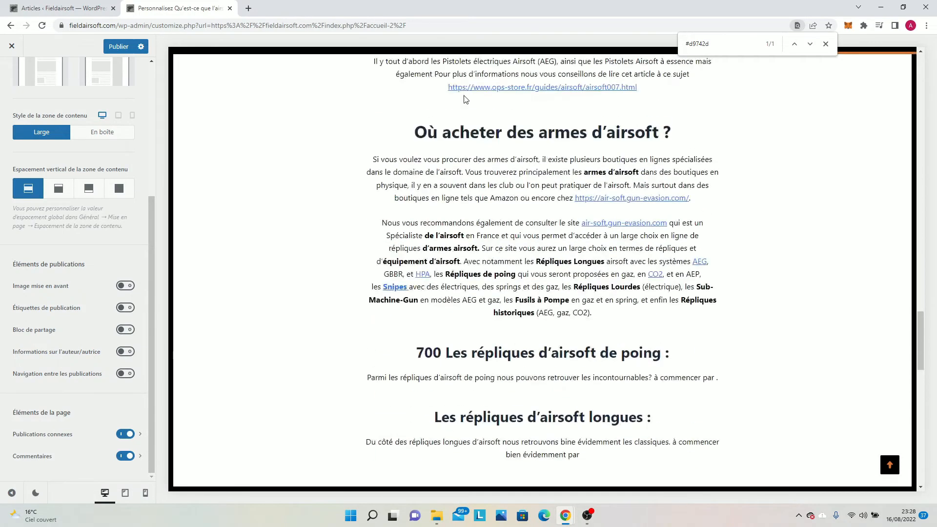
pyautogui.scroll(-6, 463, 99)
# Set the related posts section to 4 columns and 5 posts.
pyautogui.click(36, 436)
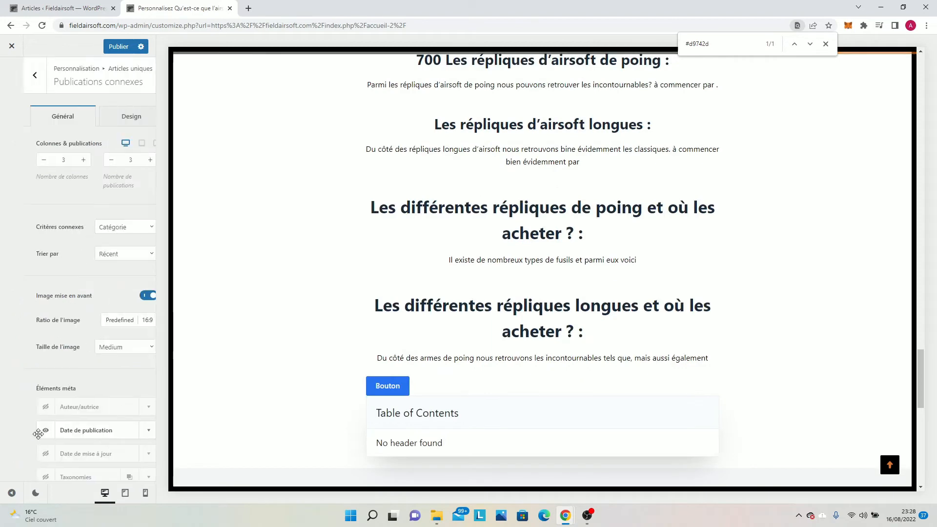
pyautogui.scroll(-3, 55, 166)
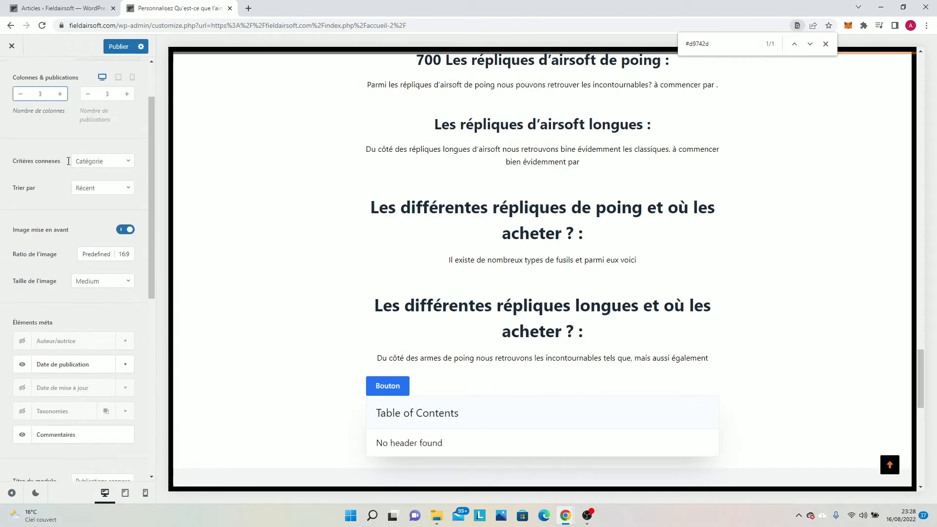
pyautogui.scroll(3, 54, 154)
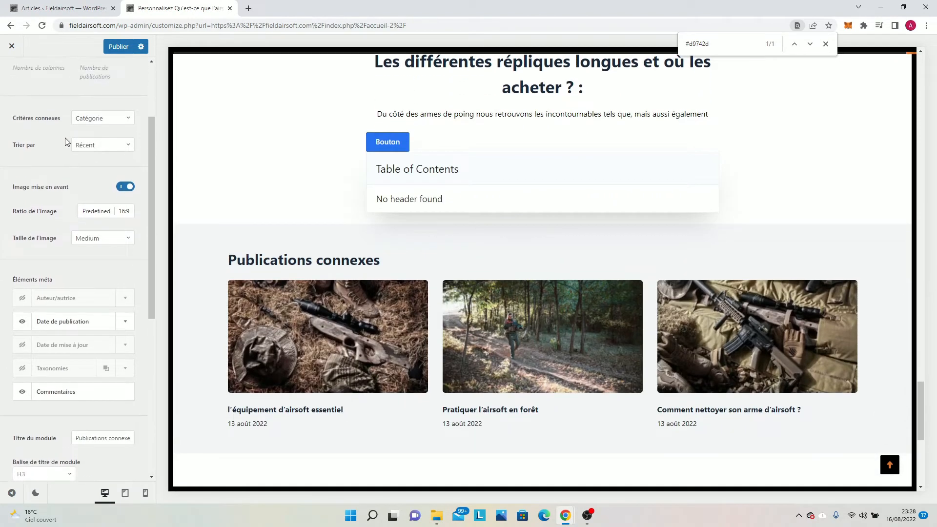
pyautogui.click(61, 160)
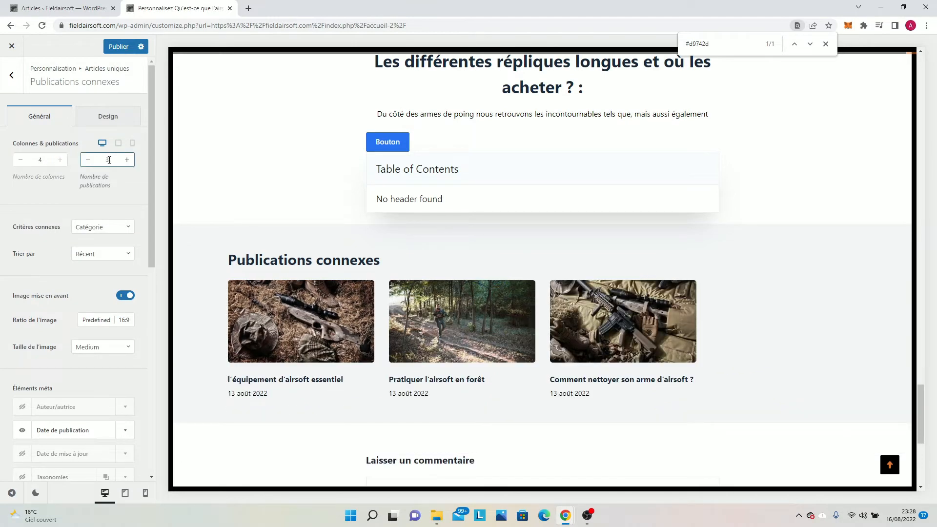
pyautogui.click(127, 163)
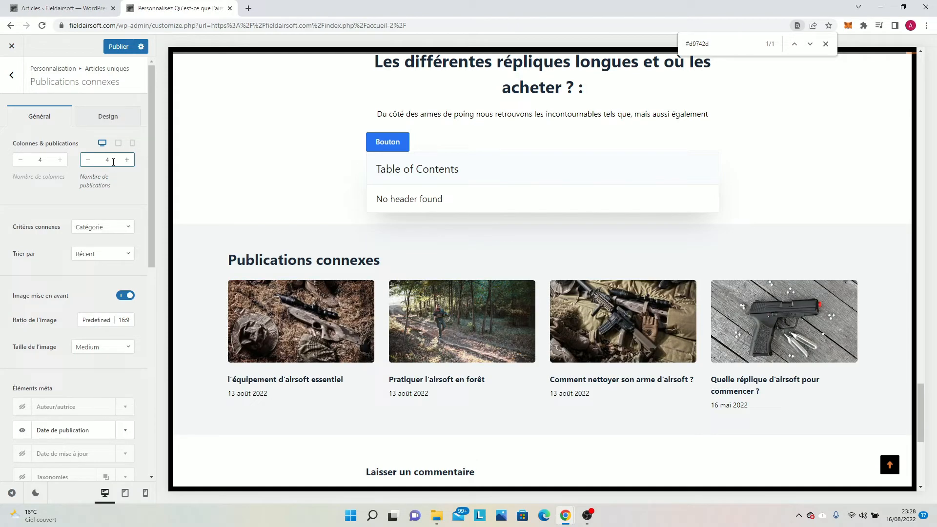
pyautogui.click(126, 165)
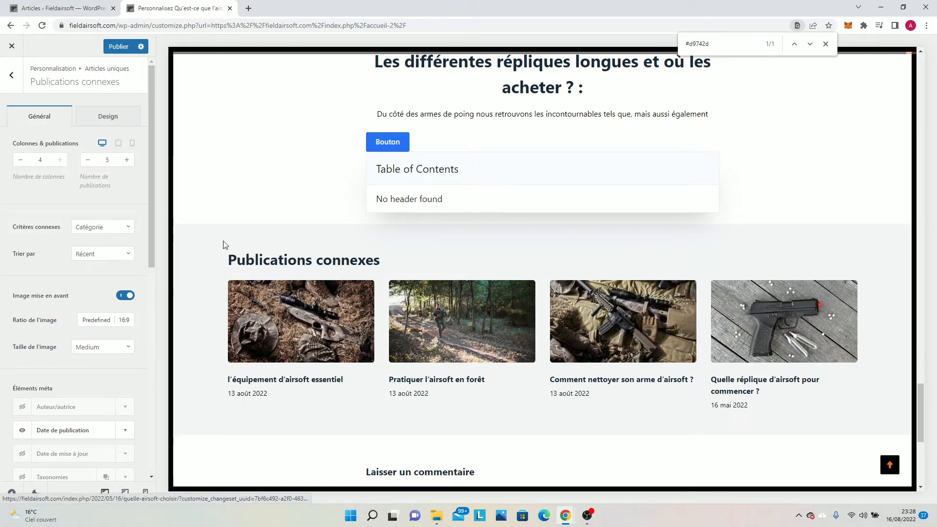
# Set the font colour of the related posts module title to orange #cc7435.
pyautogui.click(105, 117)
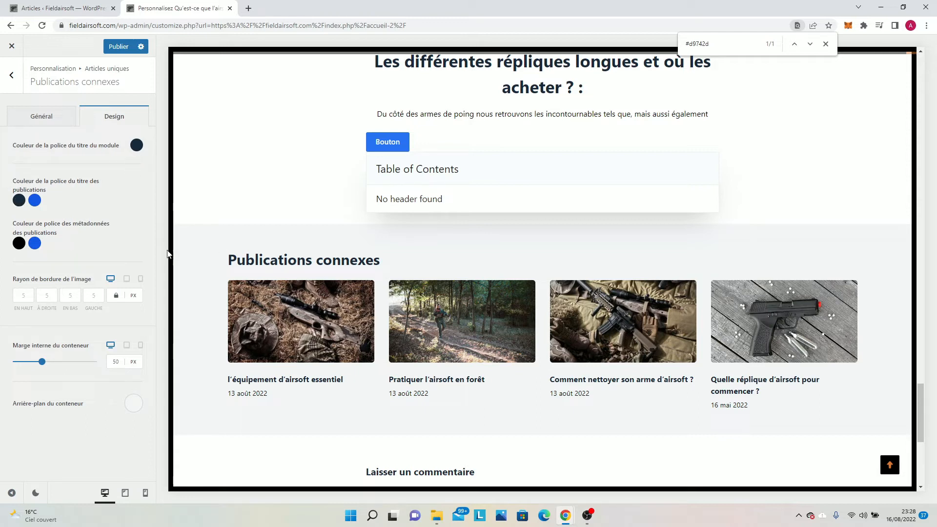
pyautogui.click(136, 147)
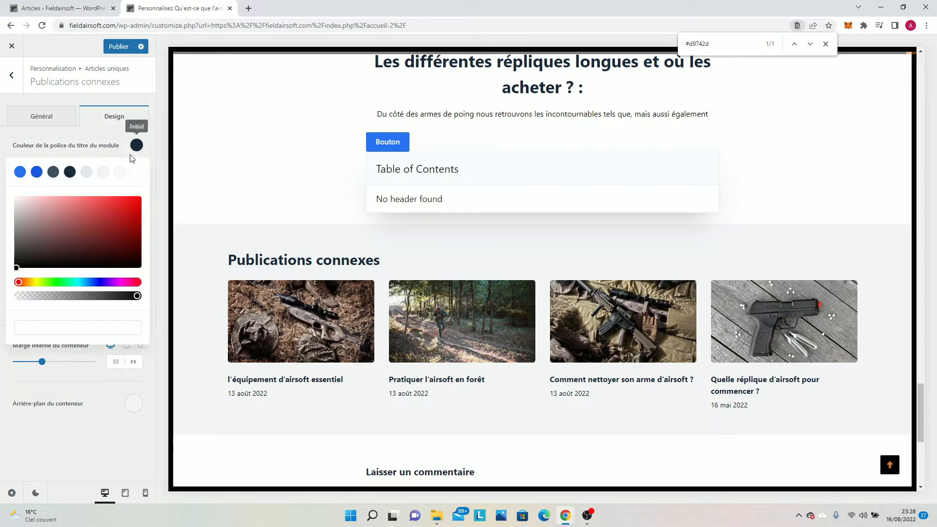
pyautogui.click(81, 207)
pyautogui.click(97, 212)
pyautogui.click(108, 211)
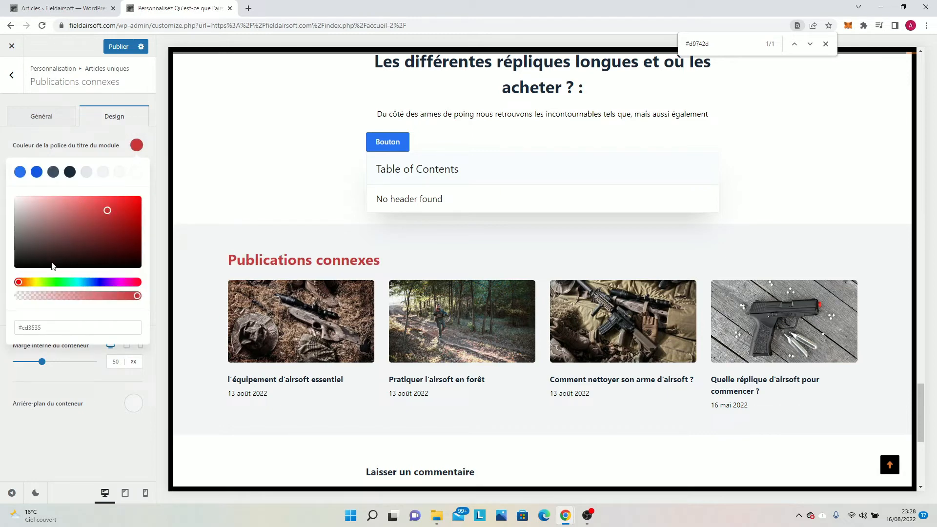
pyautogui.click(29, 282)
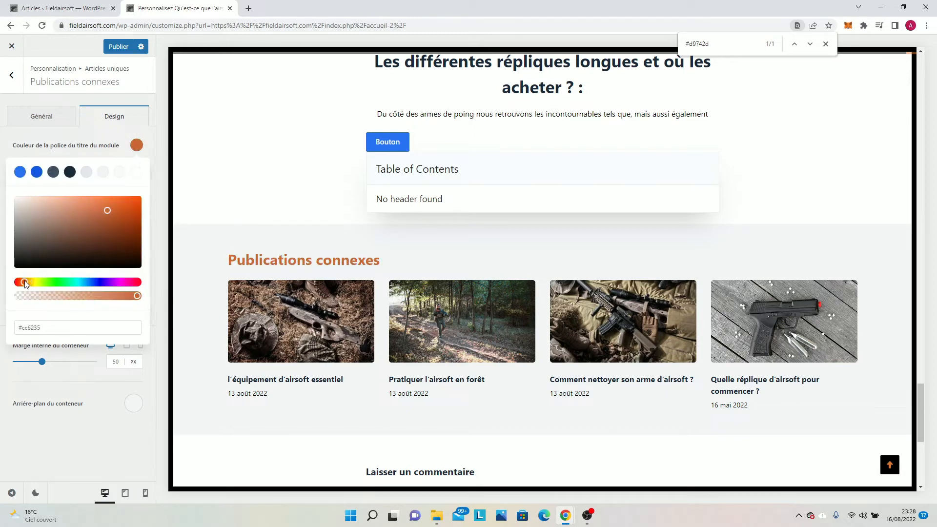
pyautogui.moveTo(29, 282); pyautogui.dragTo(27, 283)
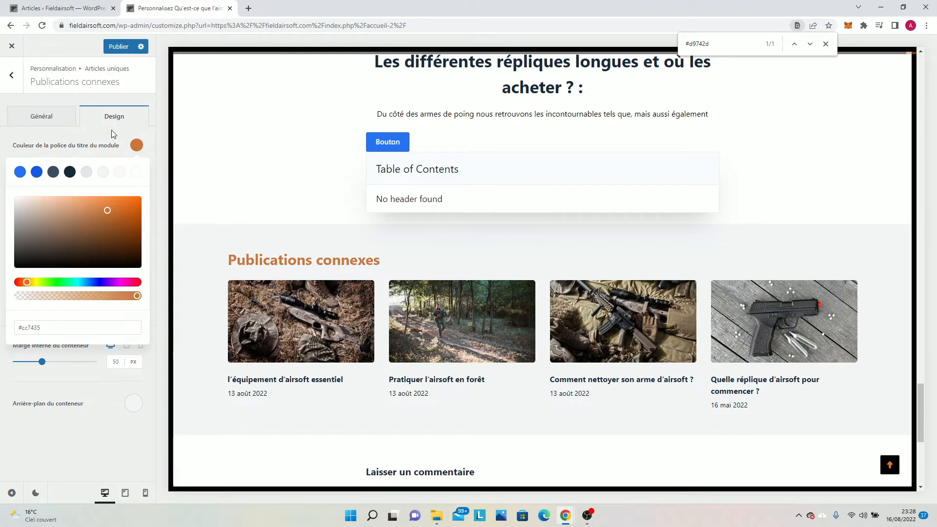
pyautogui.moveTo(112, 130); pyautogui.dragTo(113, 131)
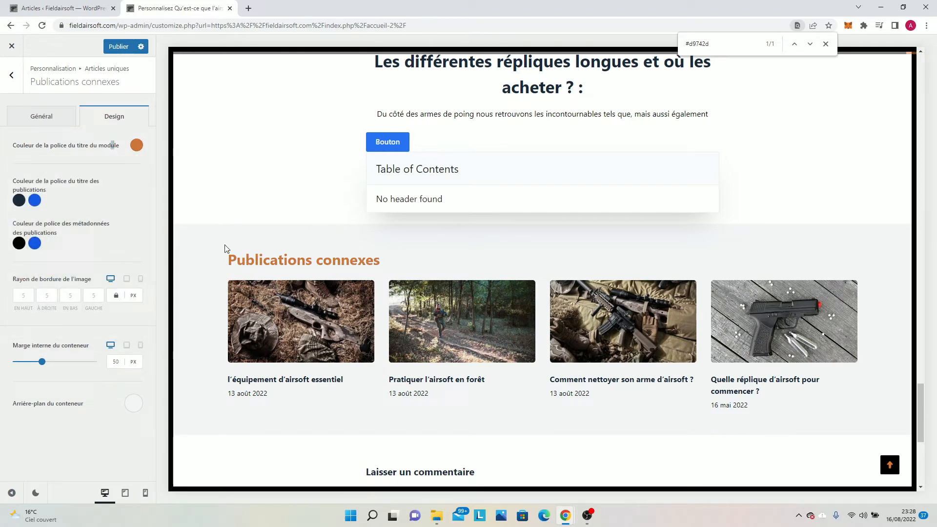
# Try several palette colours for the related posts container background and set it to light grey #e1e8ed.
pyautogui.click(136, 406)
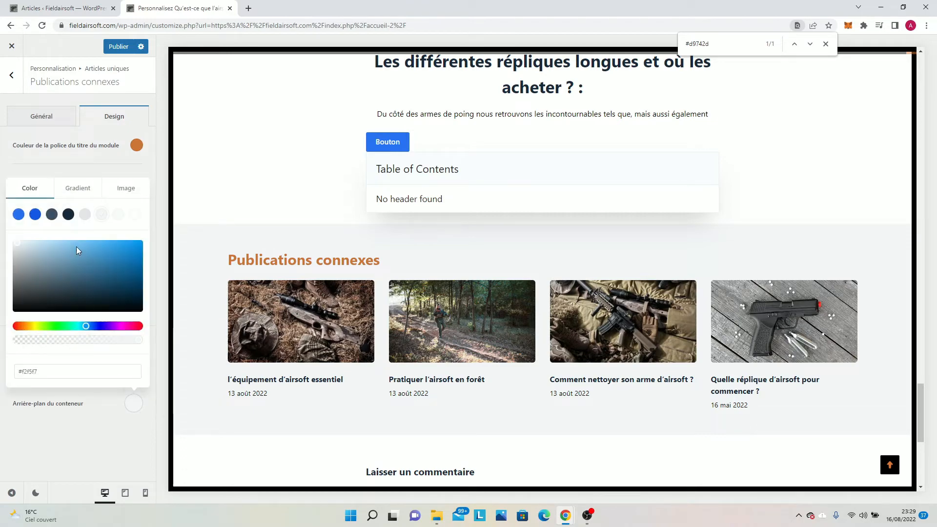
pyautogui.scroll(5, 288, 215)
pyautogui.scroll(-6, 288, 215)
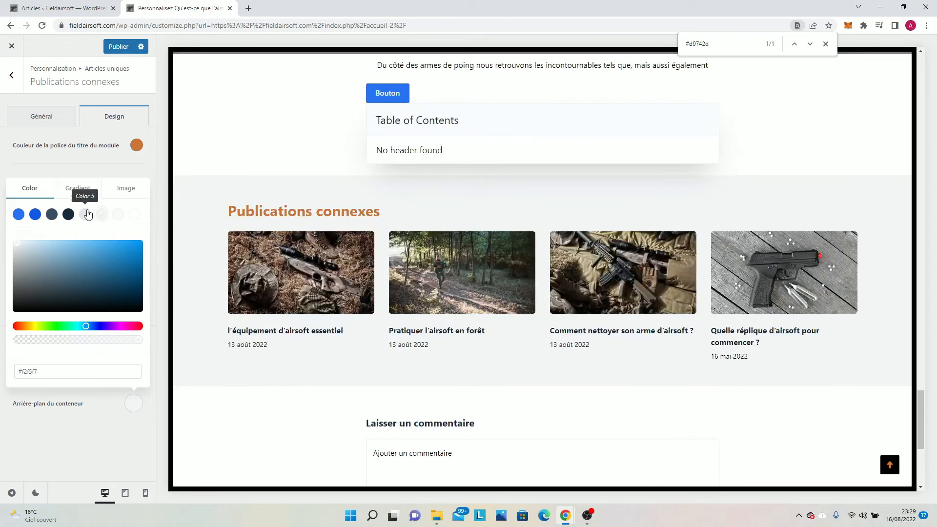
pyautogui.click(69, 215)
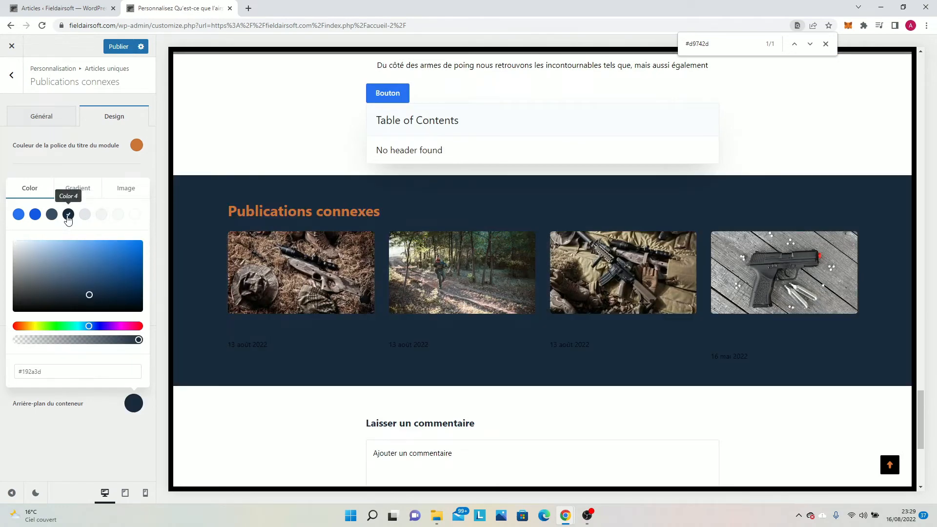
pyautogui.click(51, 215)
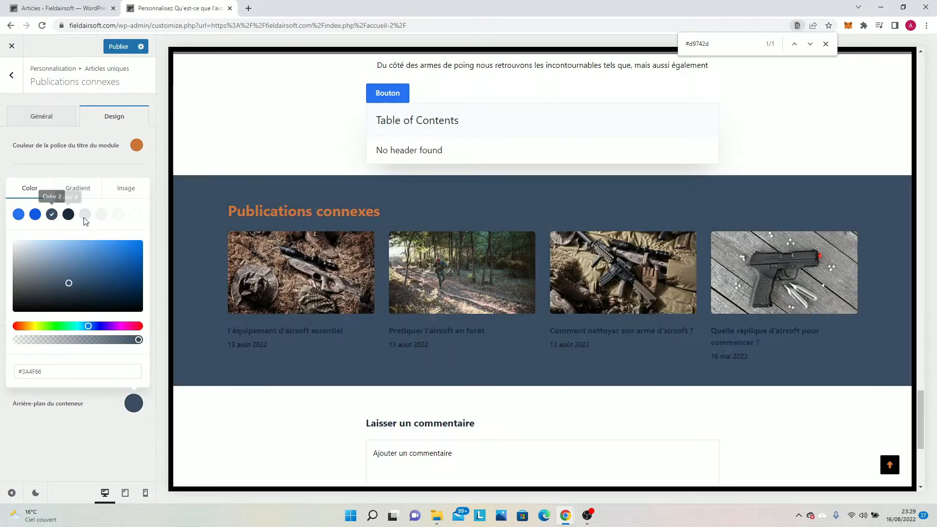
pyautogui.click(134, 215)
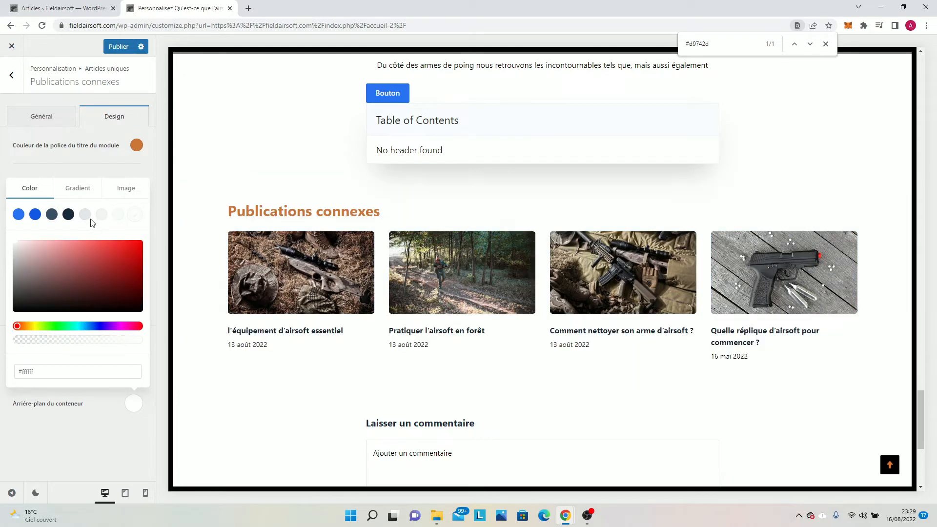
pyautogui.click(86, 218)
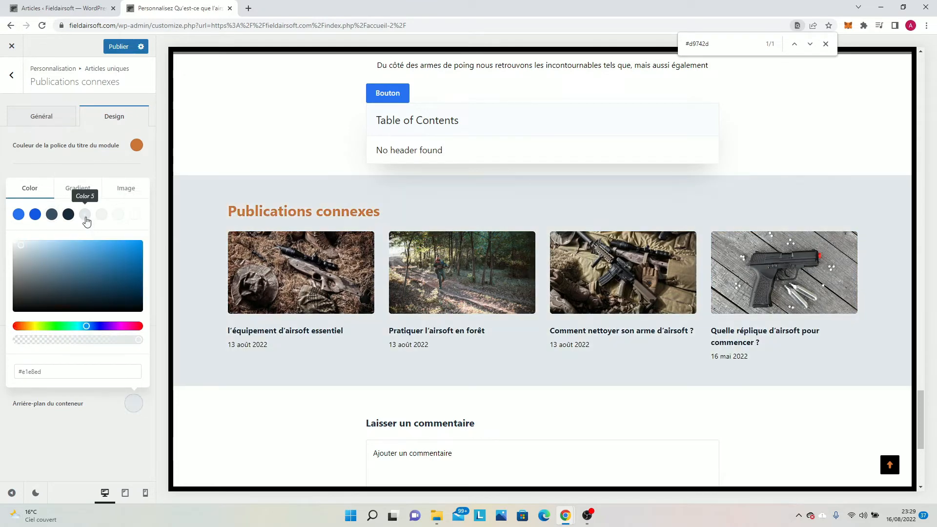
pyautogui.click(107, 168)
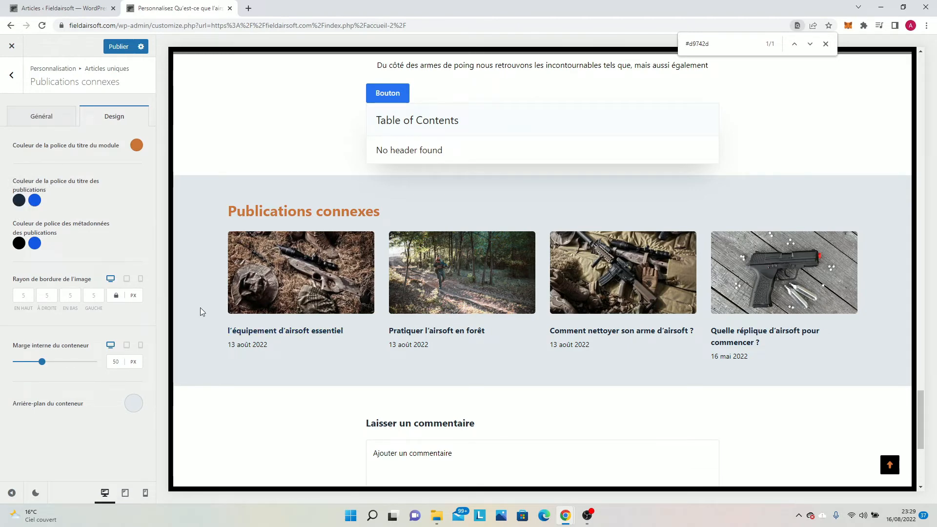
# Set the hover colours of the related posts' titles and metadata to dark blue #192a3d and publish.
pyautogui.click(31, 198)
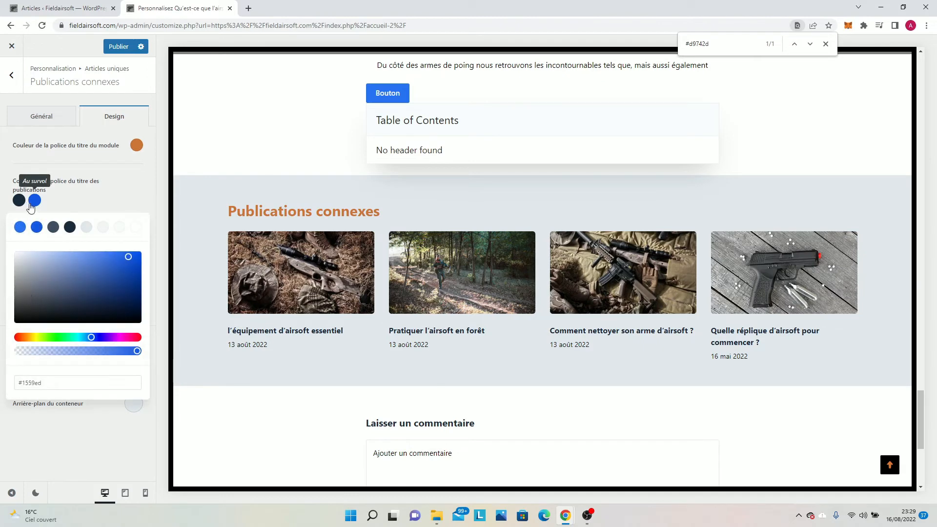
pyautogui.click(70, 227)
pyautogui.click(65, 201)
pyautogui.click(35, 243)
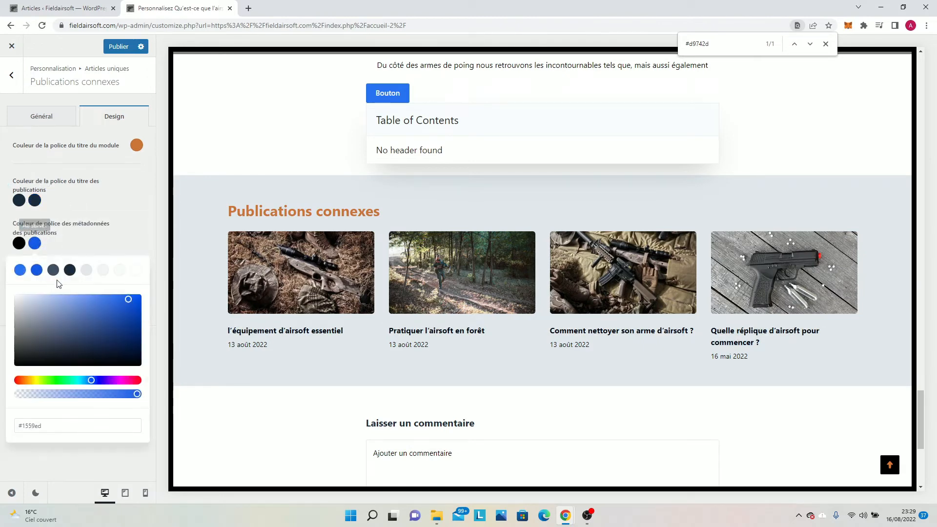
pyautogui.click(69, 270)
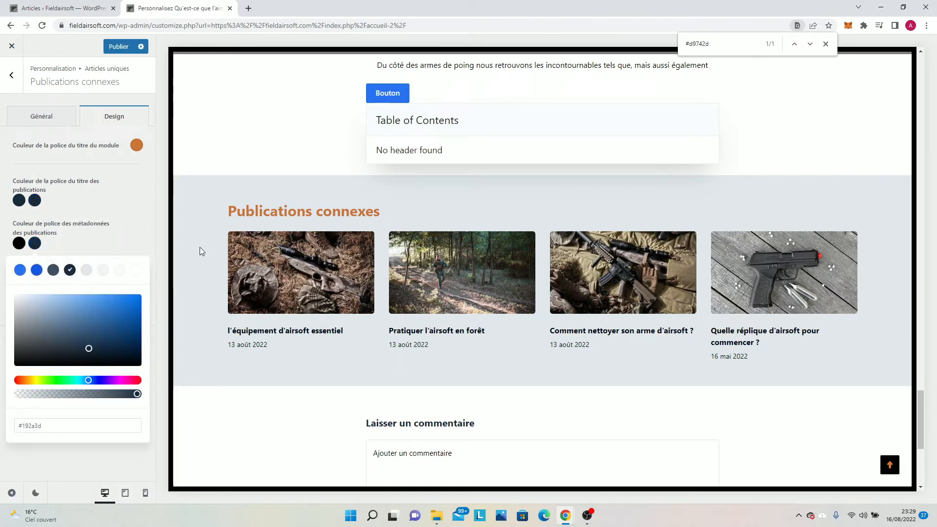
pyautogui.click(119, 47)
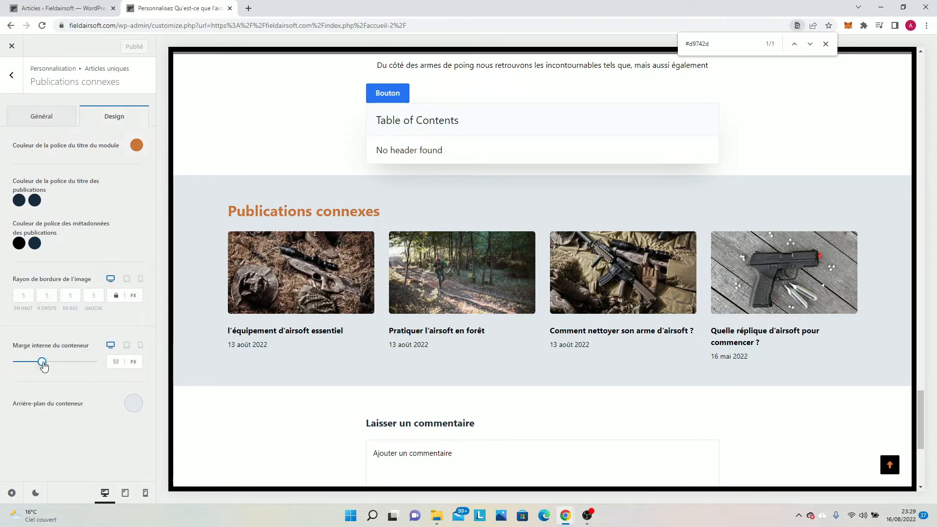
# Set the related posts container's inner margin to 38 px, publish, and return to the single post settings.
pyautogui.moveTo(42, 362)
pyautogui.mouseDown()
pyautogui.moveTo(23, 361)
pyautogui.moveTo(34, 366)
pyautogui.mouseUp()
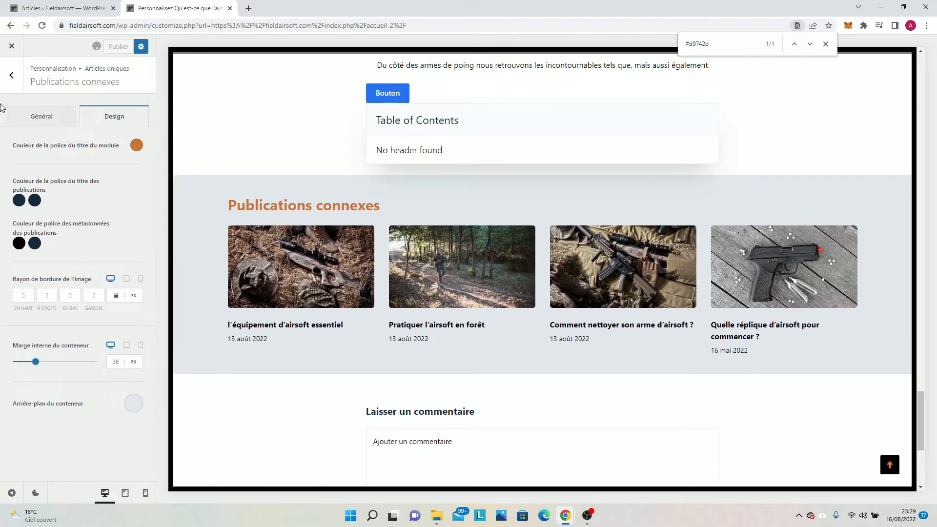
pyautogui.click(11, 75)
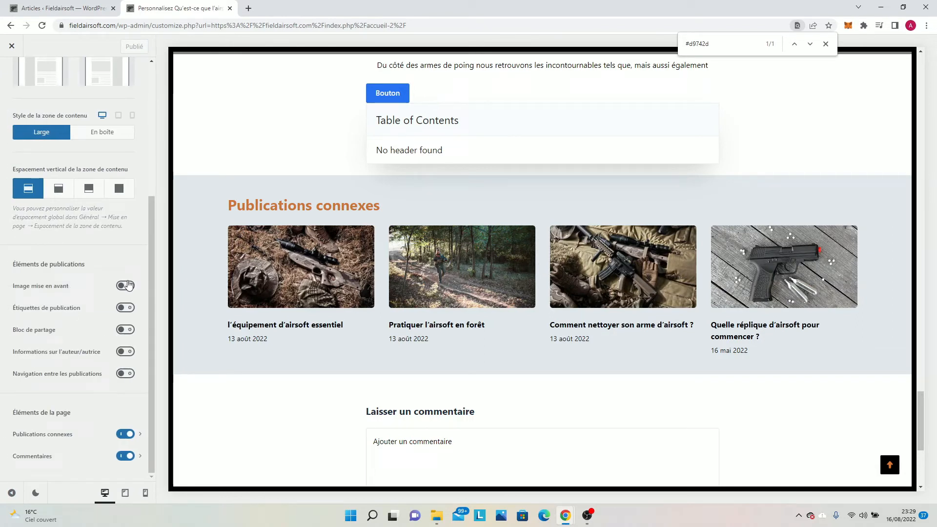
pyautogui.scroll(3, 74, 293)
pyautogui.scroll(-3, 52, 402)
# Review the comments (Commentaires) settings, set the comment section's hover font colour to #192a3d, and publish.
pyautogui.click(59, 454)
pyautogui.scroll(1, 474, 231)
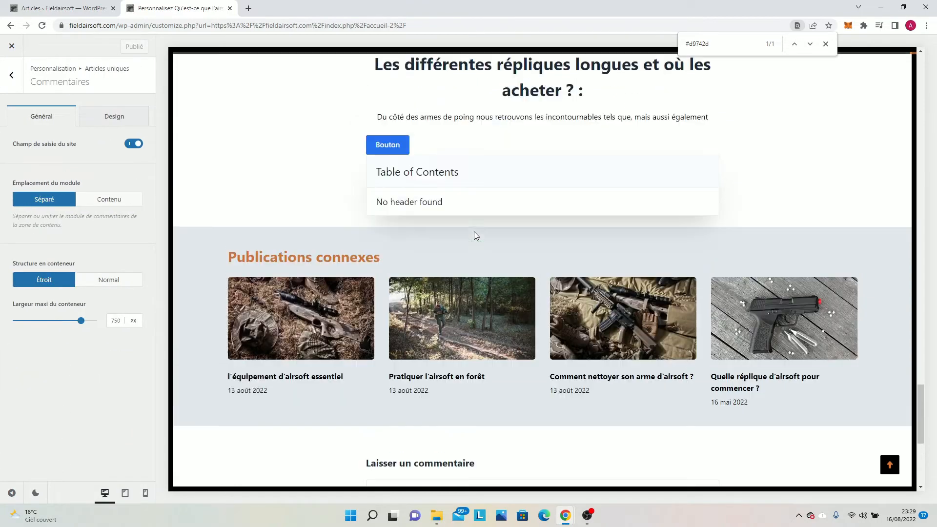
pyautogui.scroll(-6, 439, 225)
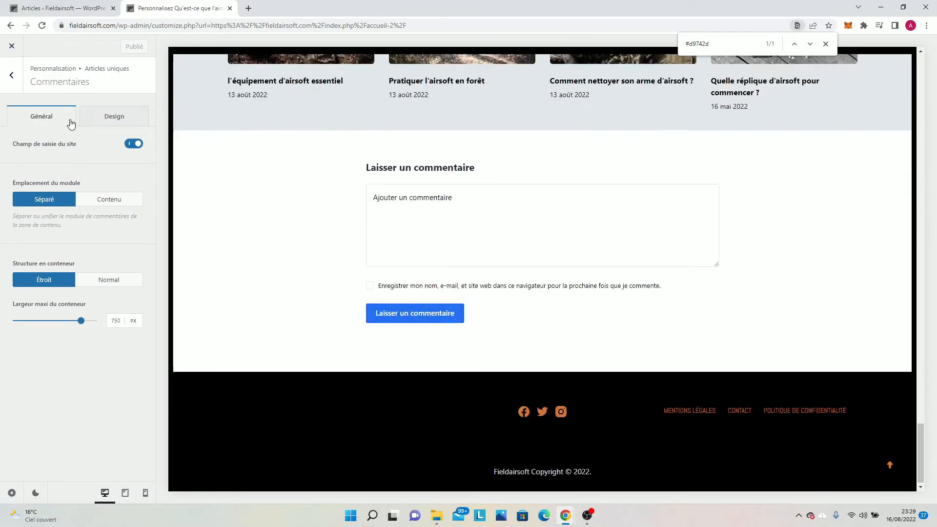
pyautogui.click(82, 114)
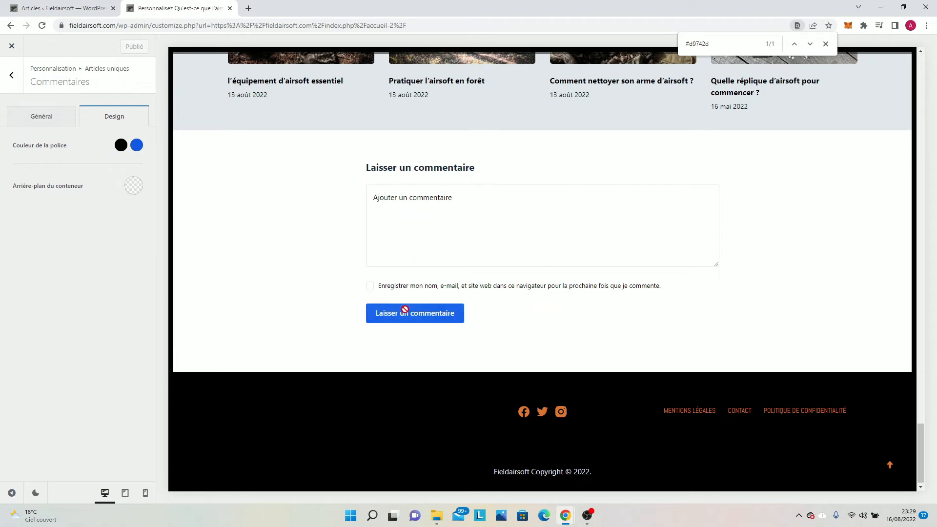
pyautogui.click(18, 111)
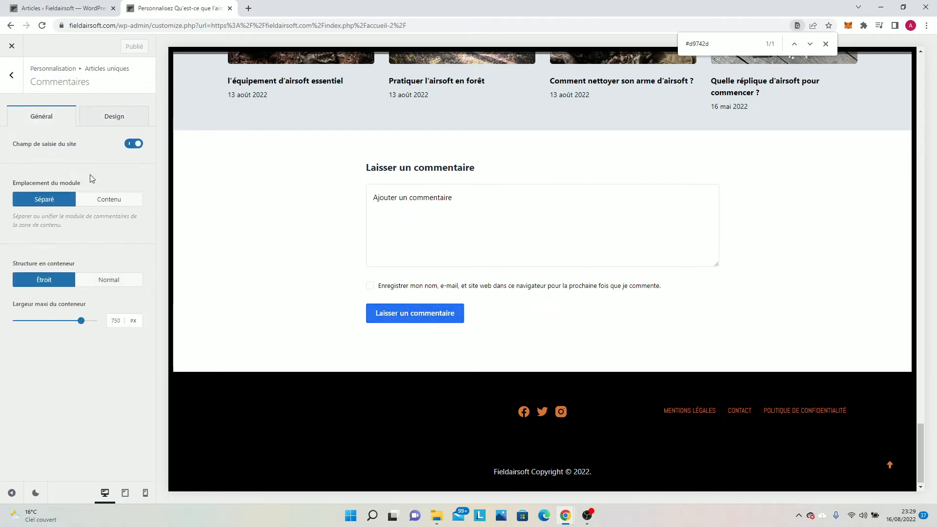
pyautogui.click(84, 115)
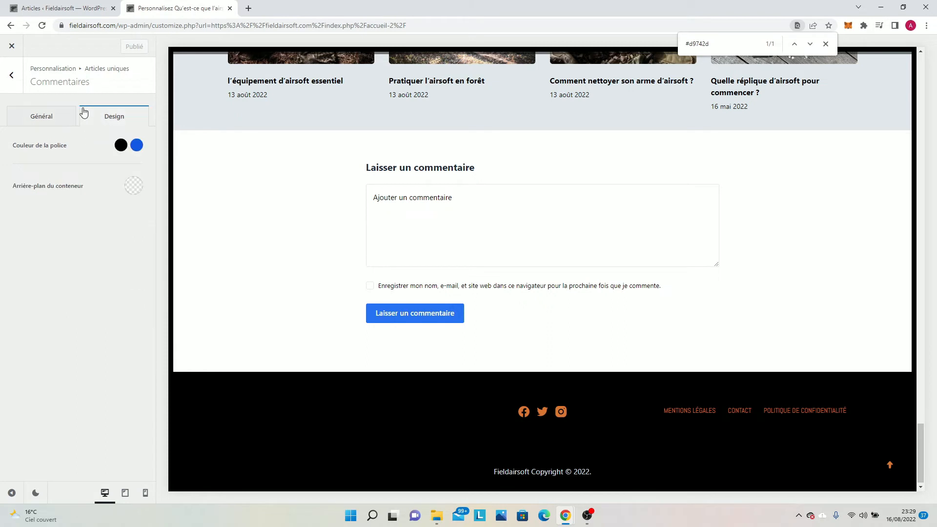
pyautogui.click(135, 146)
pyautogui.click(66, 176)
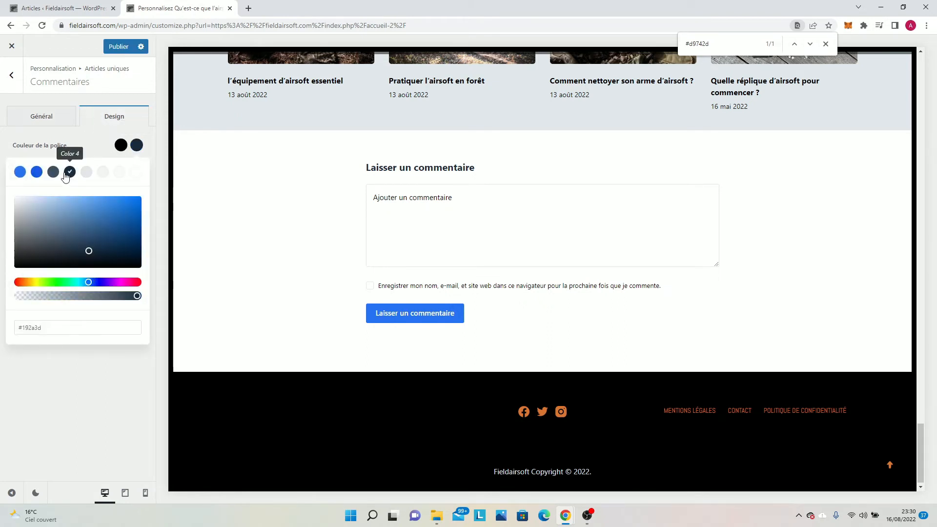
pyautogui.click(113, 45)
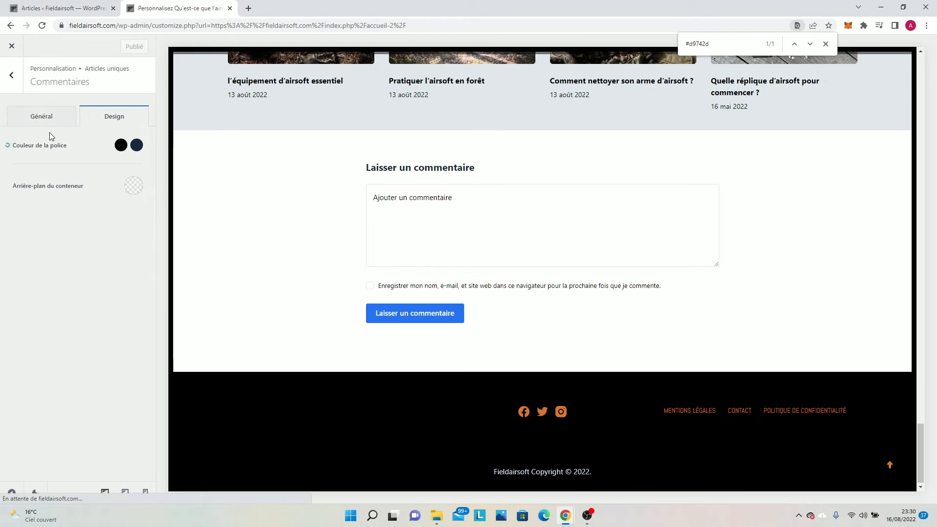
# Open the category (Catégories) settings and load the Commencer l'airsoft category page in the preview.
pyautogui.click(12, 75)
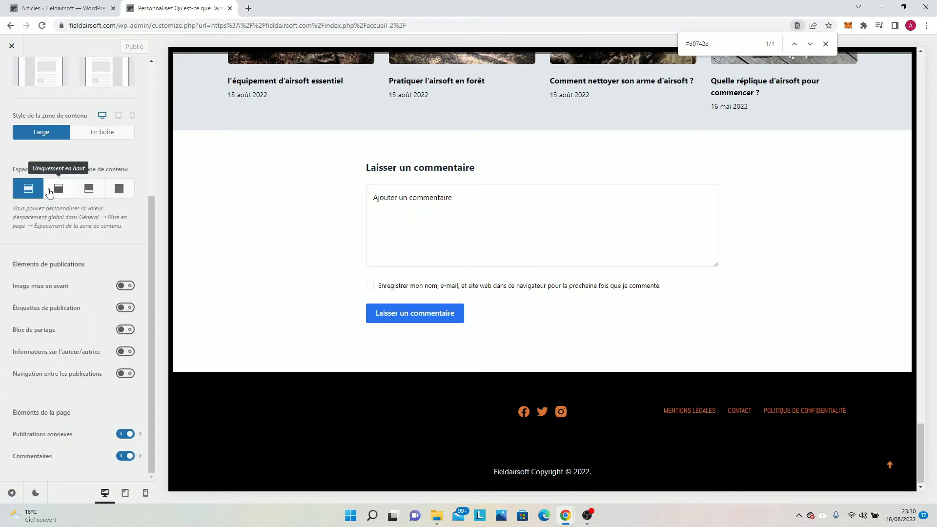
pyautogui.scroll(4, 73, 217)
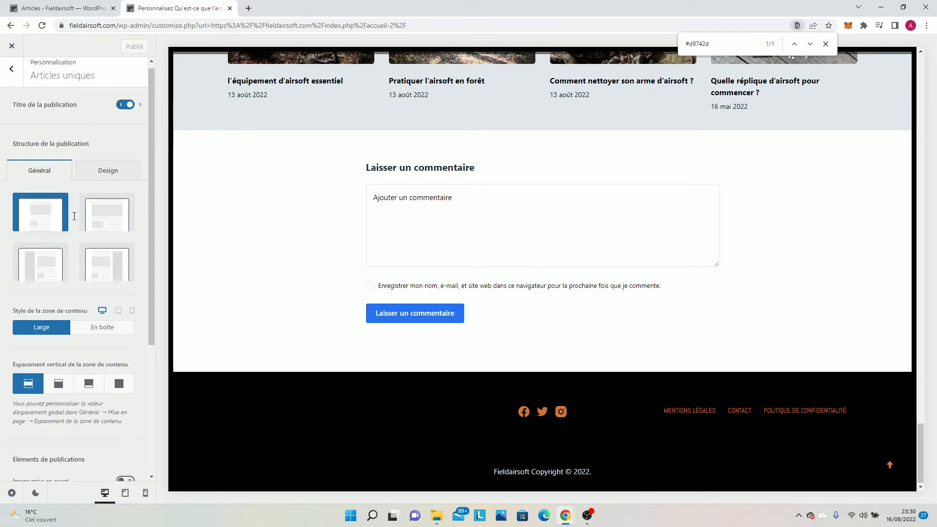
pyautogui.click(11, 73)
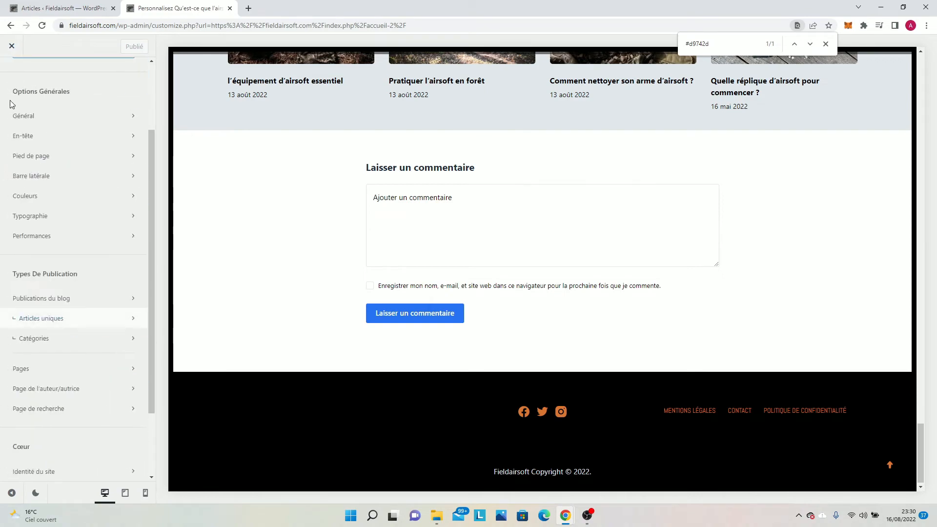
pyautogui.click(72, 344)
pyautogui.scroll(10, 453, 247)
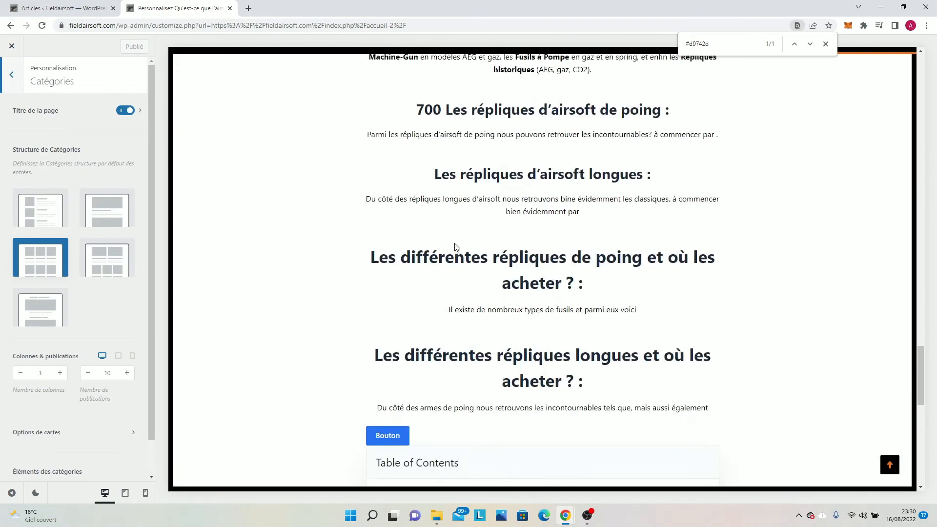
pyautogui.scroll(20, 457, 247)
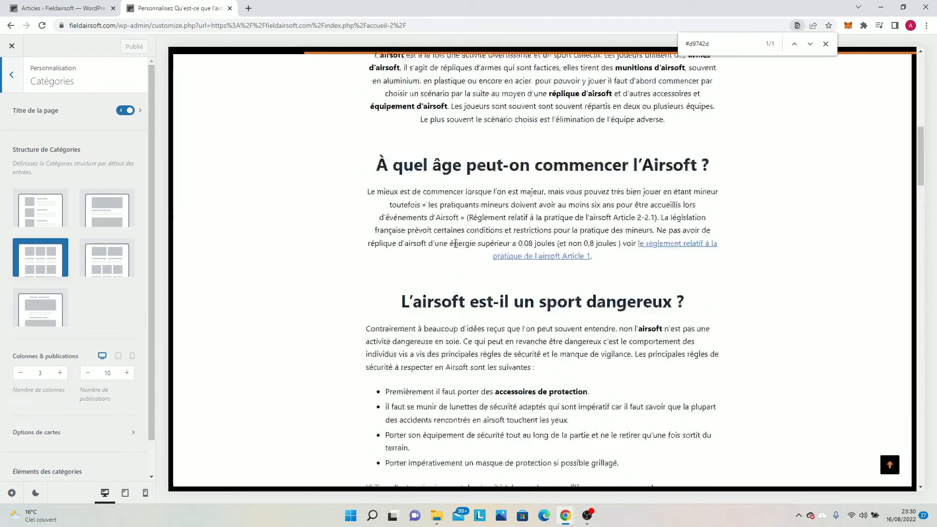
pyautogui.scroll(10, 454, 247)
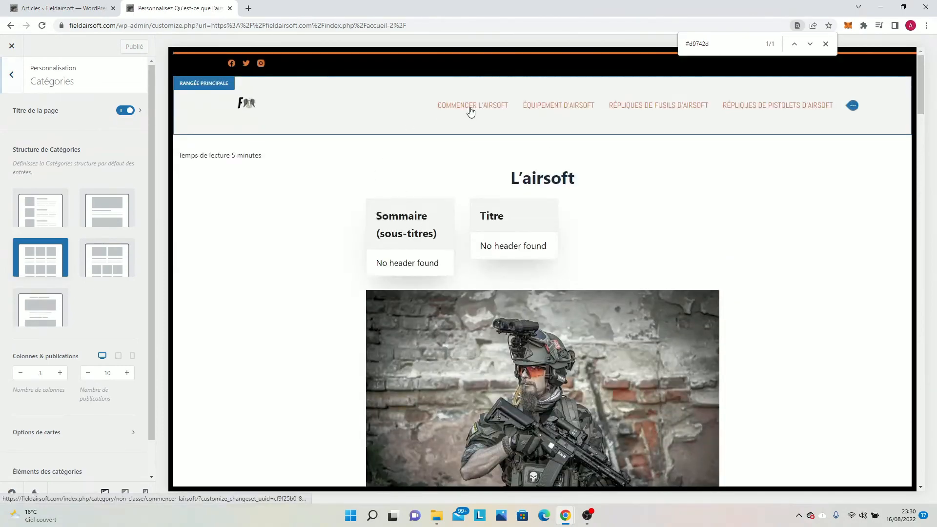
pyautogui.click(470, 111)
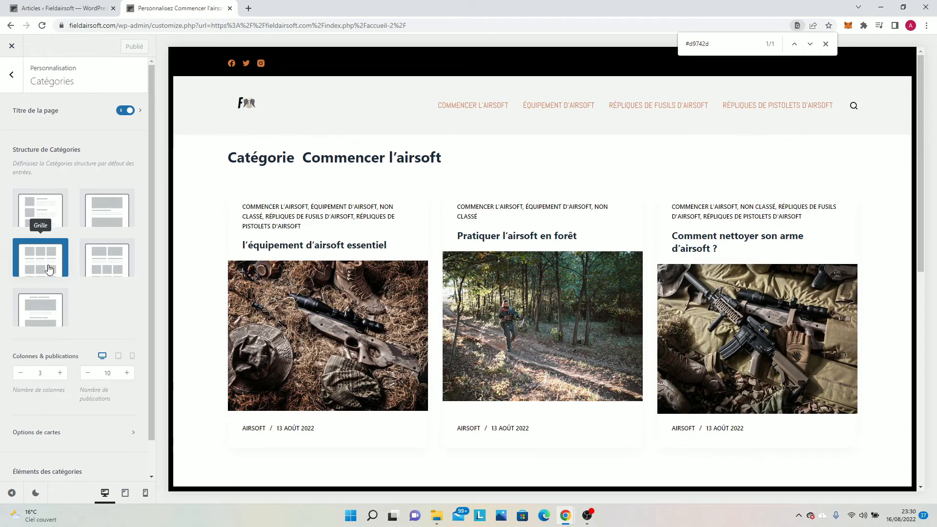
# Enable the sidebar (Barre latérale) for category pages, review its position options and widgets, and publish.
pyautogui.scroll(-1, 48, 278)
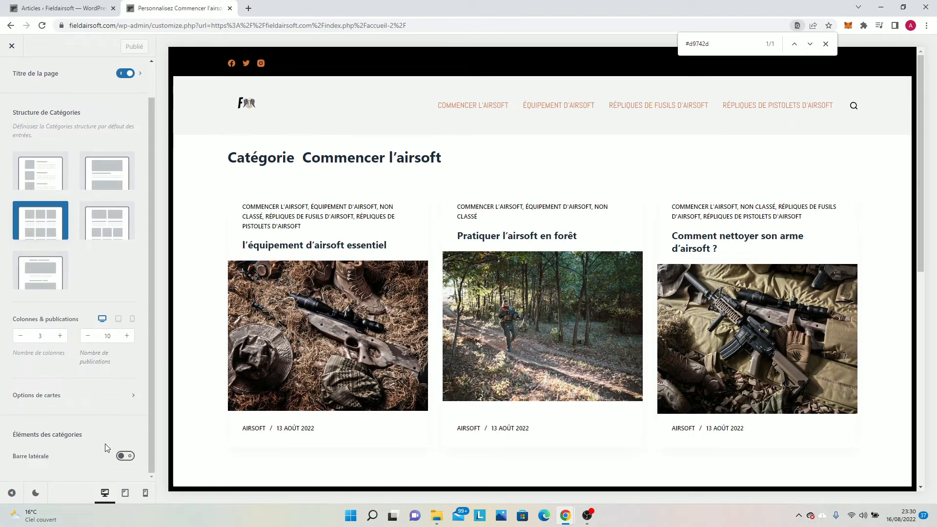
pyautogui.click(123, 456)
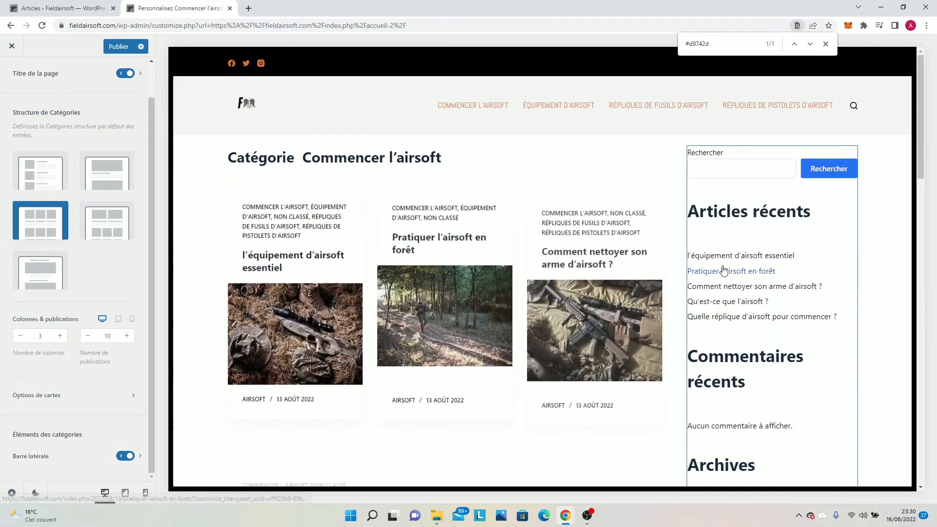
pyautogui.click(699, 154)
pyautogui.click(69, 458)
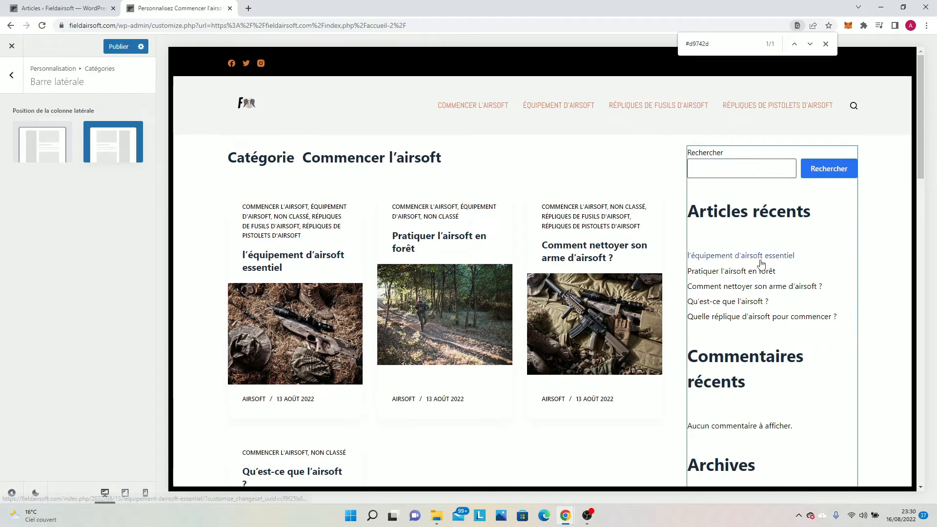
pyautogui.scroll(-10, 740, 323)
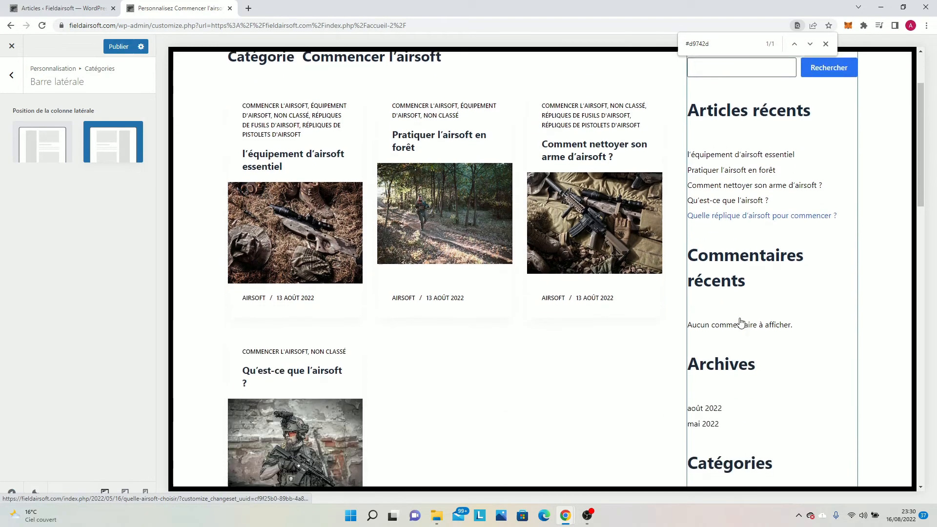
pyautogui.scroll(-7, 748, 340)
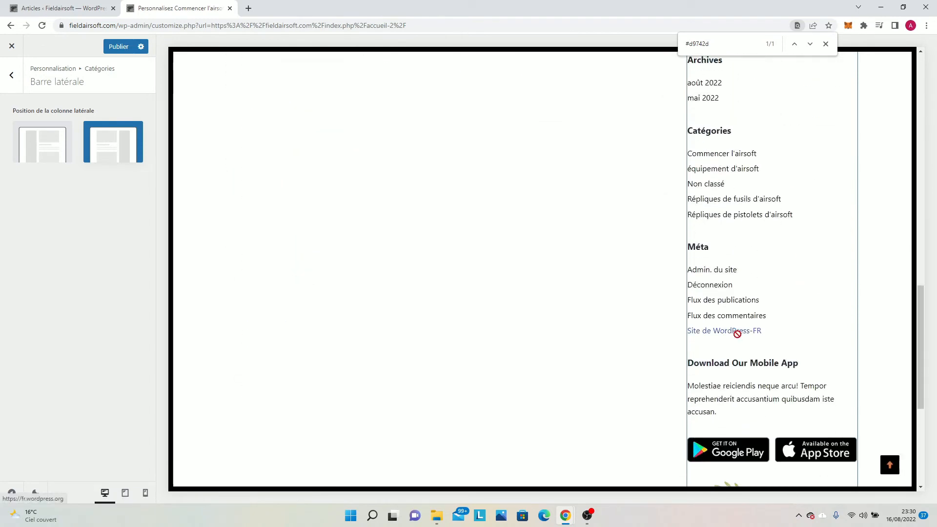
pyautogui.click(117, 55)
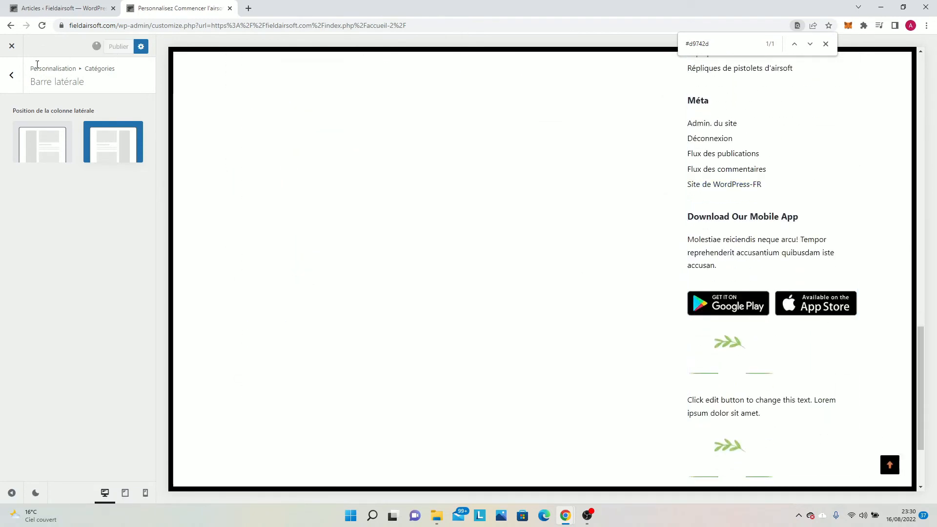
pyautogui.click(11, 75)
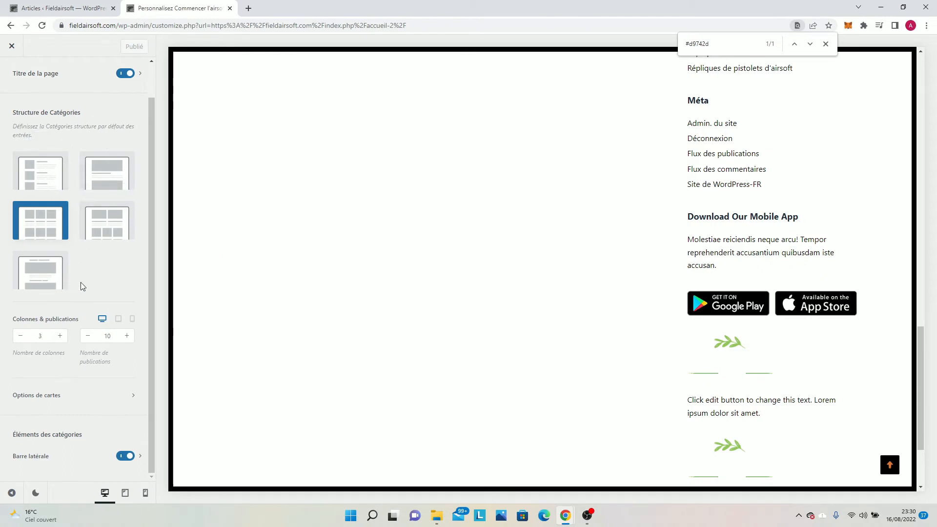
pyautogui.scroll(1, 11, 76)
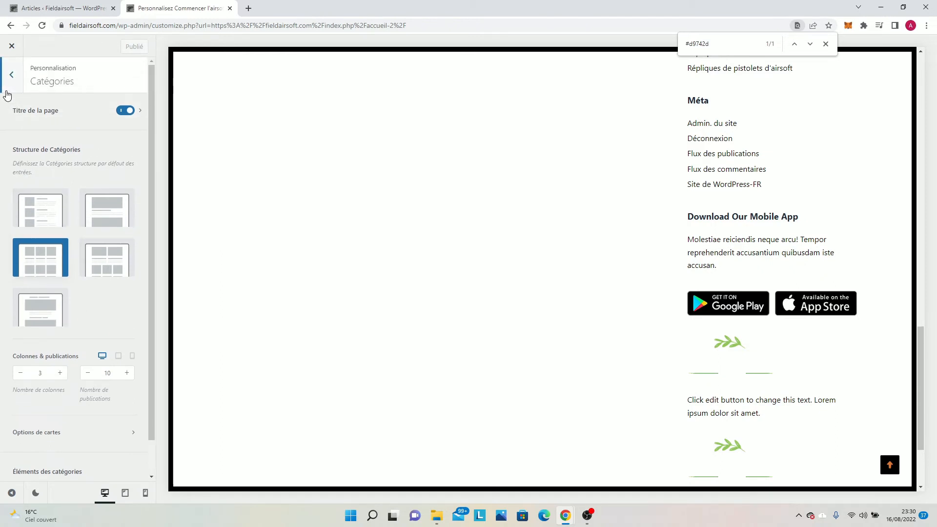
# Open the Pages settings and review the page structure, content area style and page element options.
pyautogui.click(7, 92)
pyautogui.scroll(-1, 57, 360)
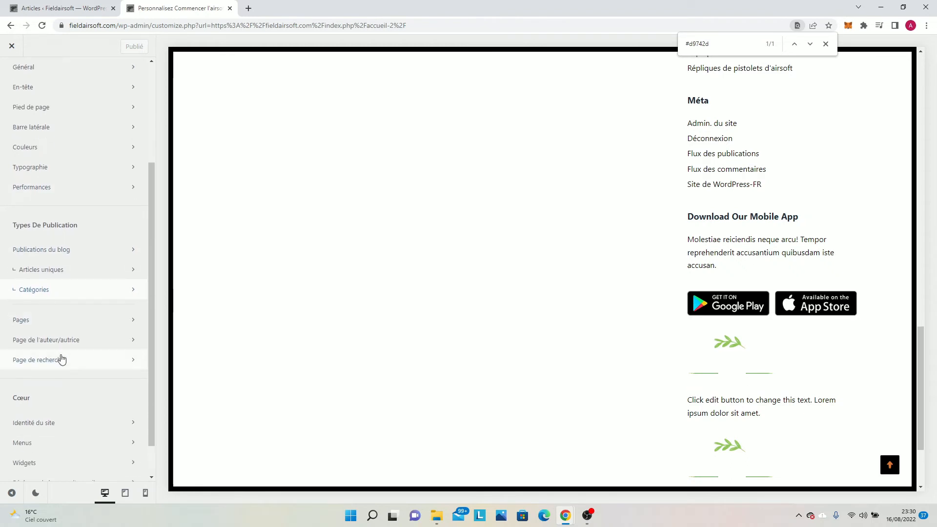
pyautogui.scroll(-1, 62, 360)
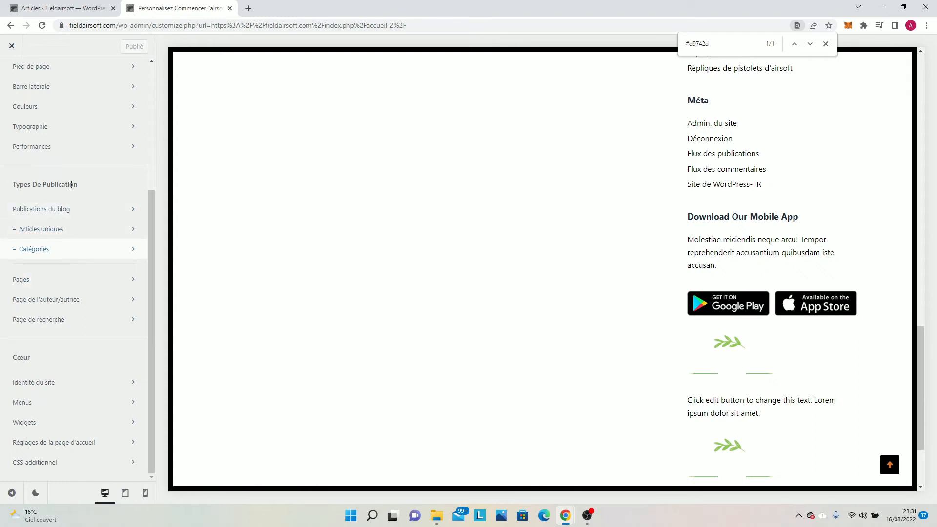
pyautogui.click(88, 285)
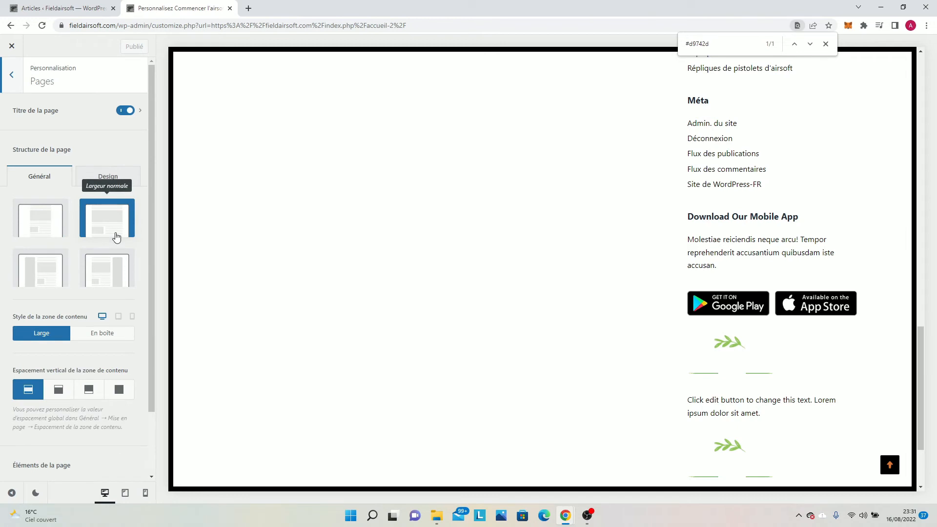
pyautogui.scroll(-2, 111, 186)
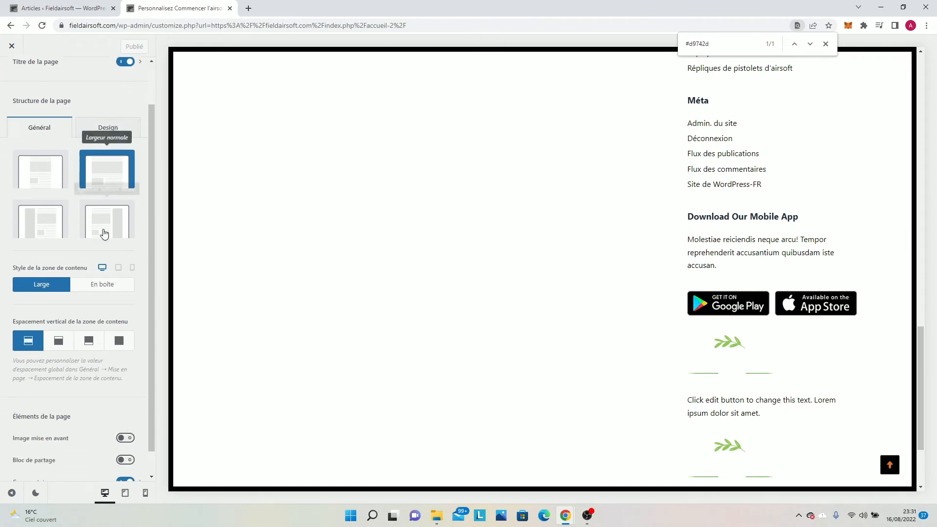
pyautogui.scroll(2, 100, 217)
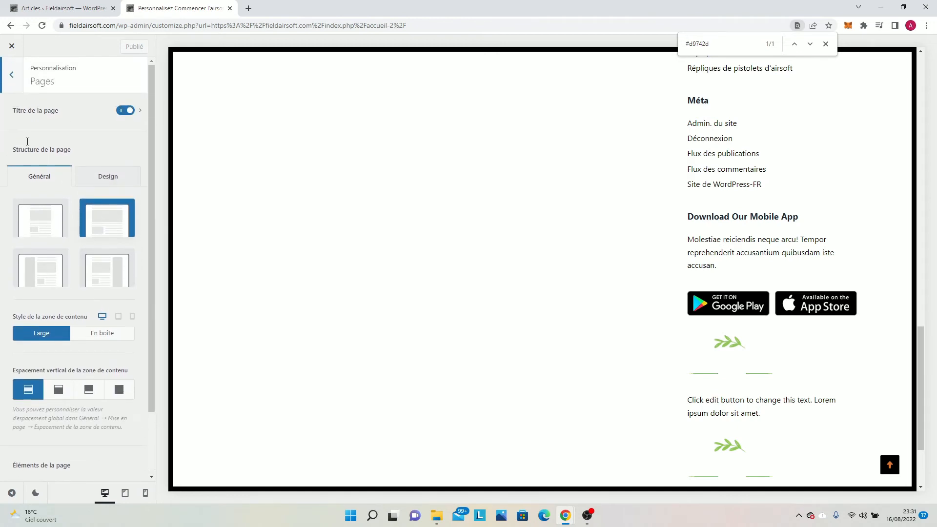
pyautogui.click(11, 75)
# Review the layout, column and page element options in the author page (Page de l'auteur/autrice) settings.
pyautogui.click(43, 302)
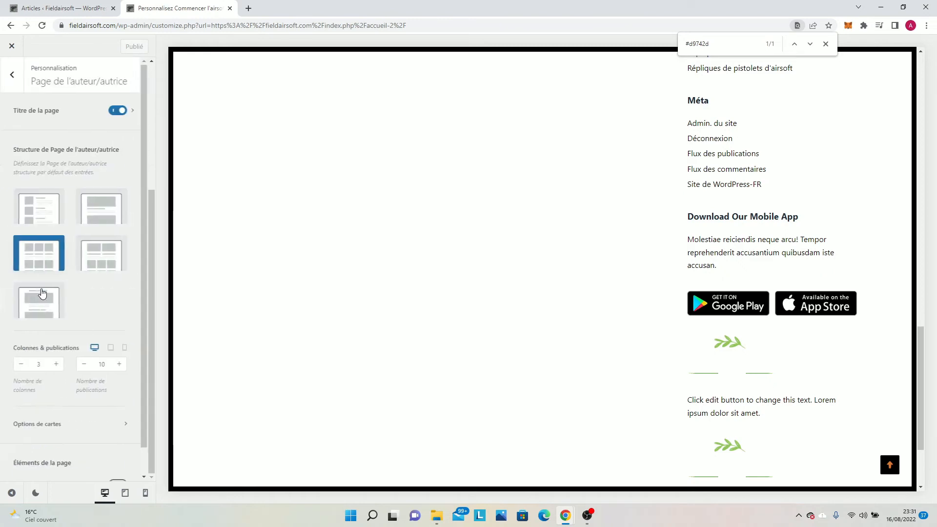
pyautogui.scroll(-1, 87, 295)
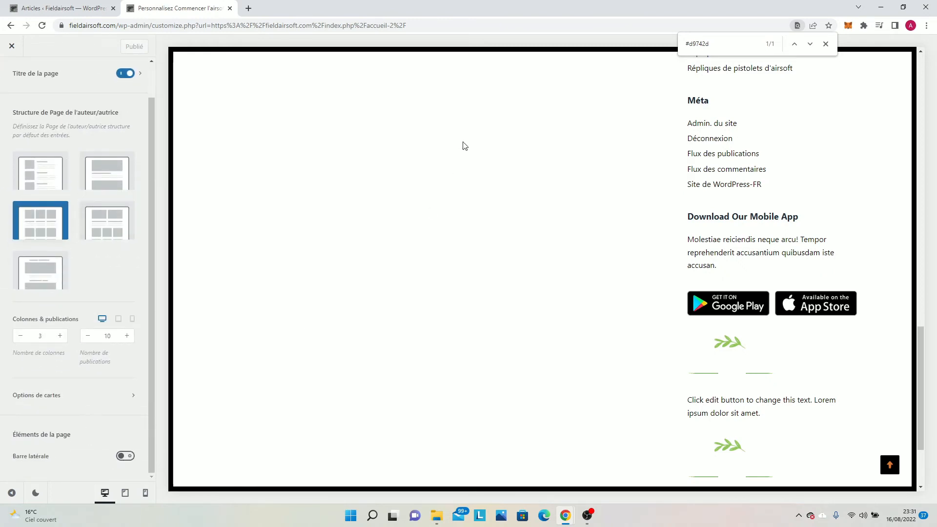
pyautogui.scroll(15, 465, 146)
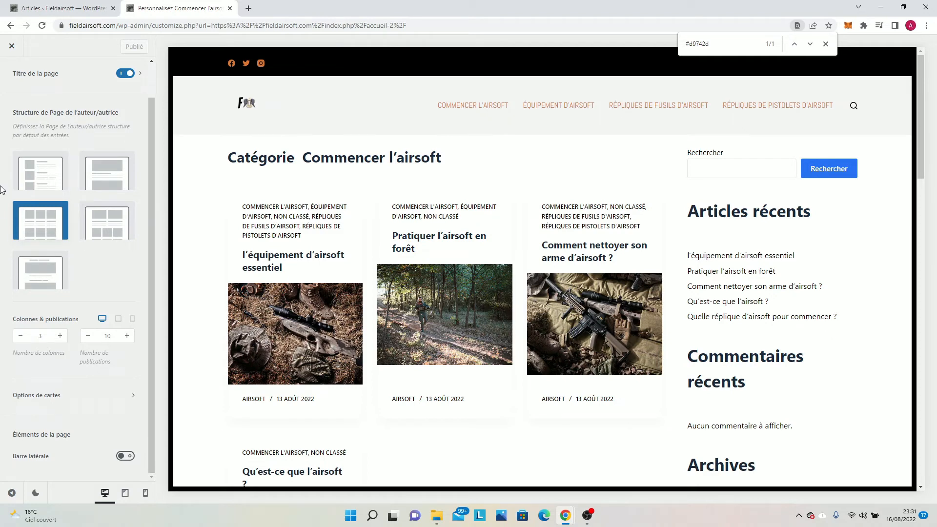
pyautogui.scroll(2, 13, 64)
pyautogui.click(8, 72)
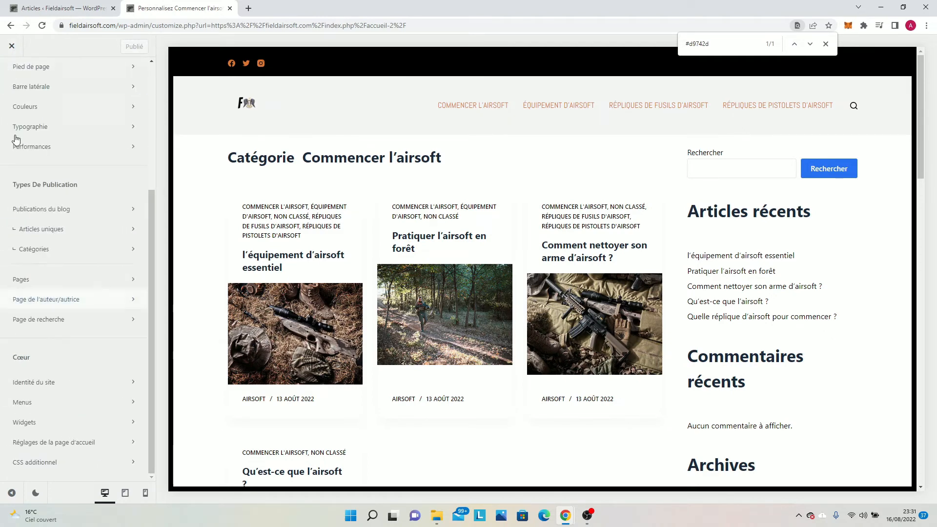
# Enable the sidebar (Barre latérale) for the search page (Page de recherche), check its position options, and publish.
pyautogui.click(85, 320)
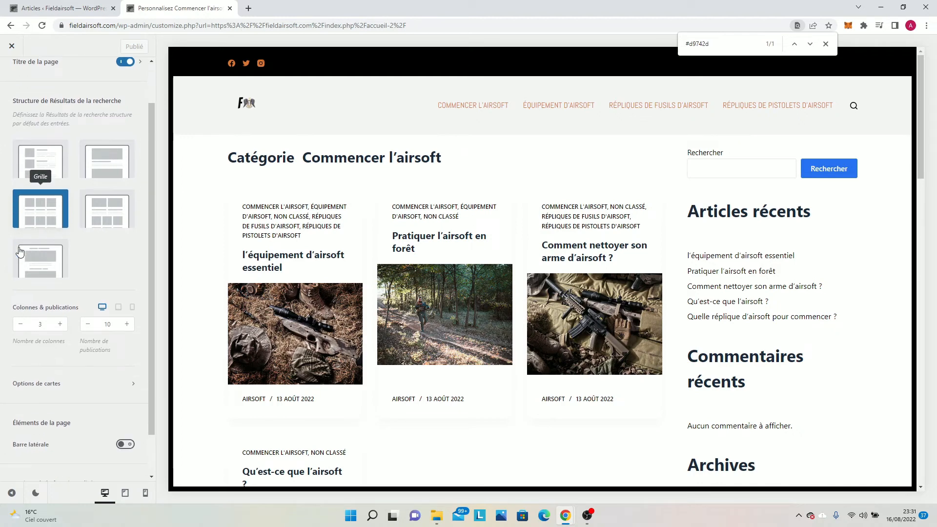
pyautogui.scroll(-2, 35, 293)
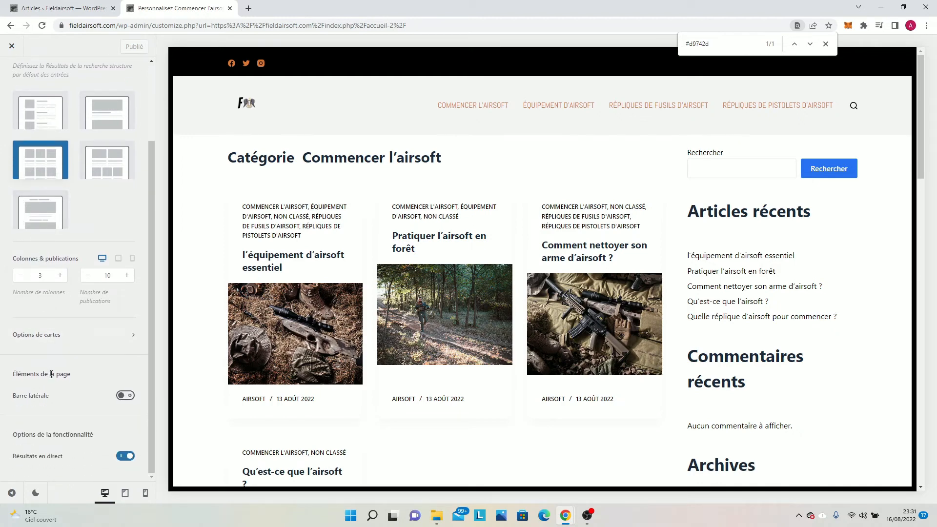
pyautogui.click(126, 396)
pyautogui.click(97, 396)
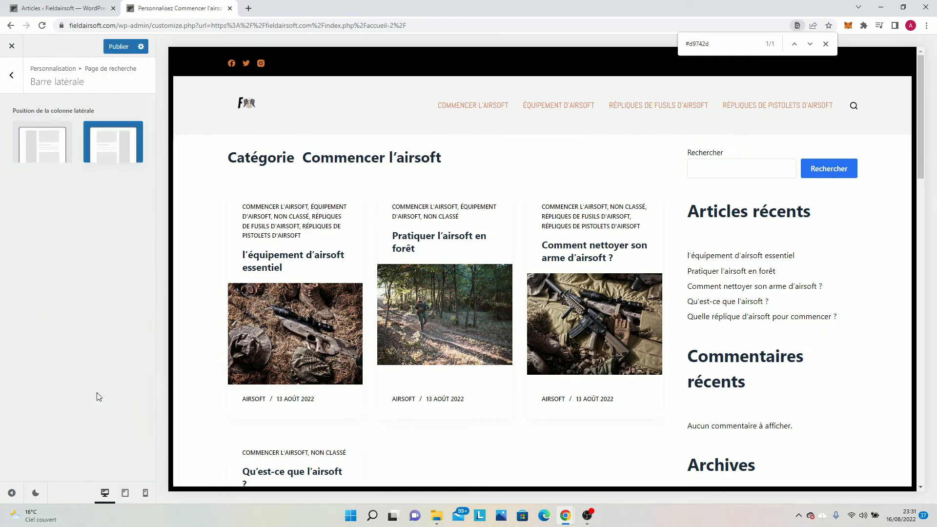
pyautogui.click(11, 75)
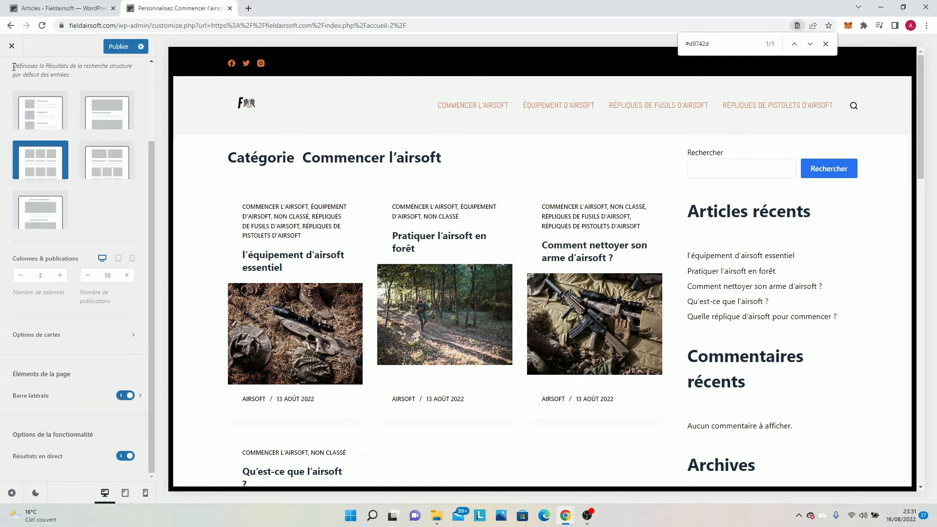
pyautogui.scroll(2, 146, 90)
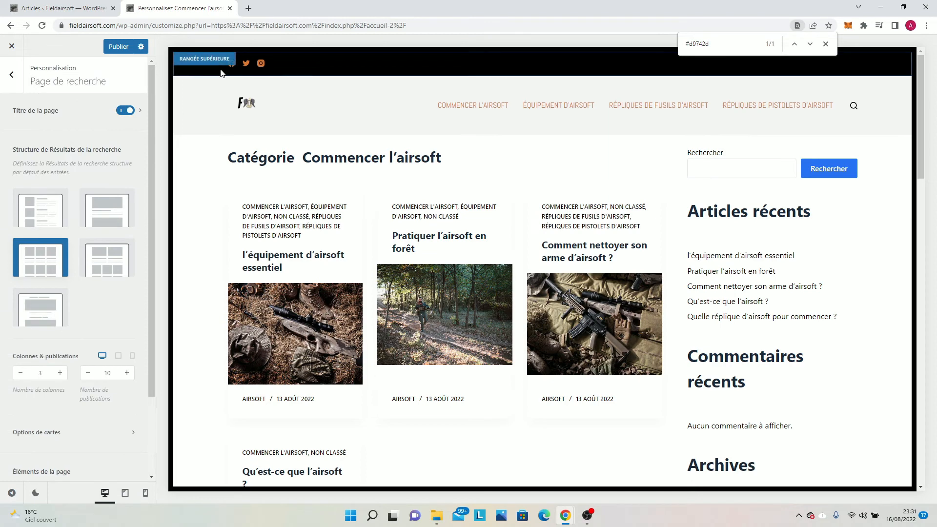
pyautogui.click(115, 52)
pyautogui.click(11, 91)
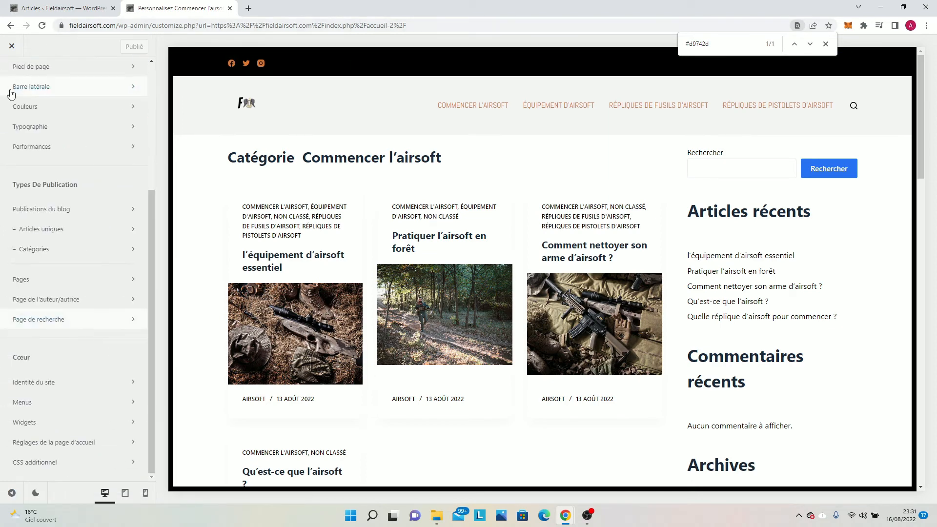
pyautogui.scroll(5, 52, 198)
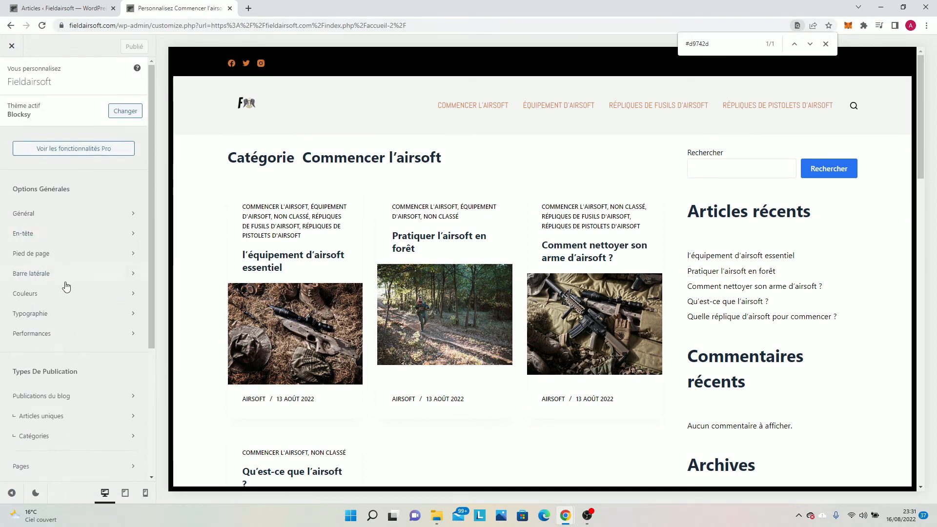
pyautogui.scroll(-4, 67, 287)
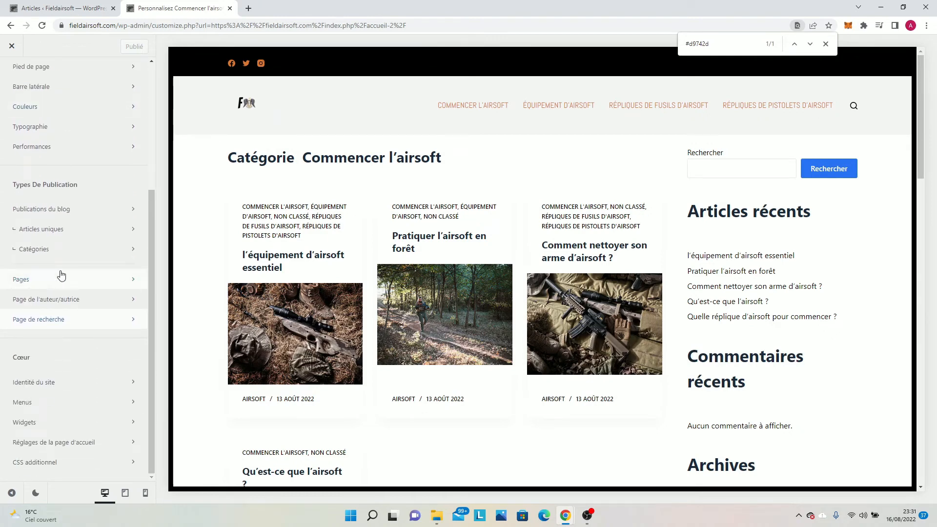
pyautogui.scroll(2, 53, 229)
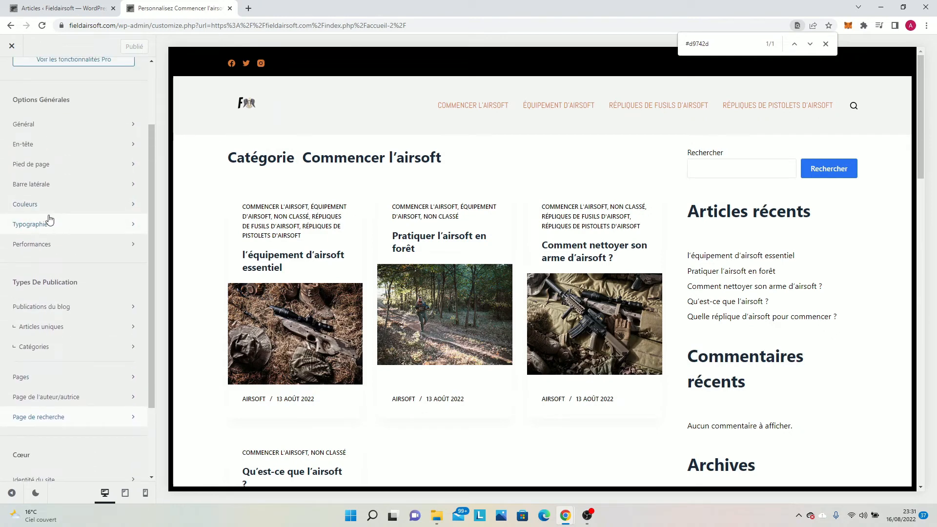
pyautogui.scroll(-1, 446, 283)
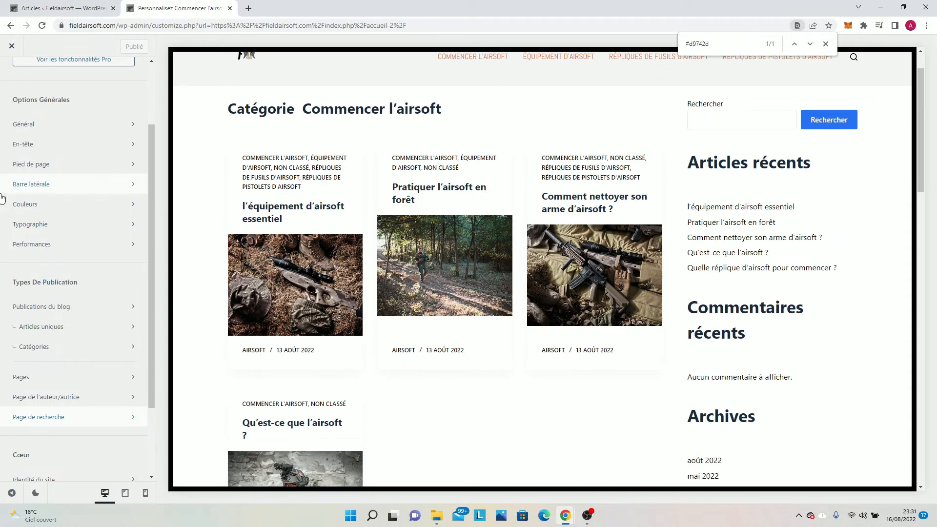
pyautogui.scroll(2, 2, 196)
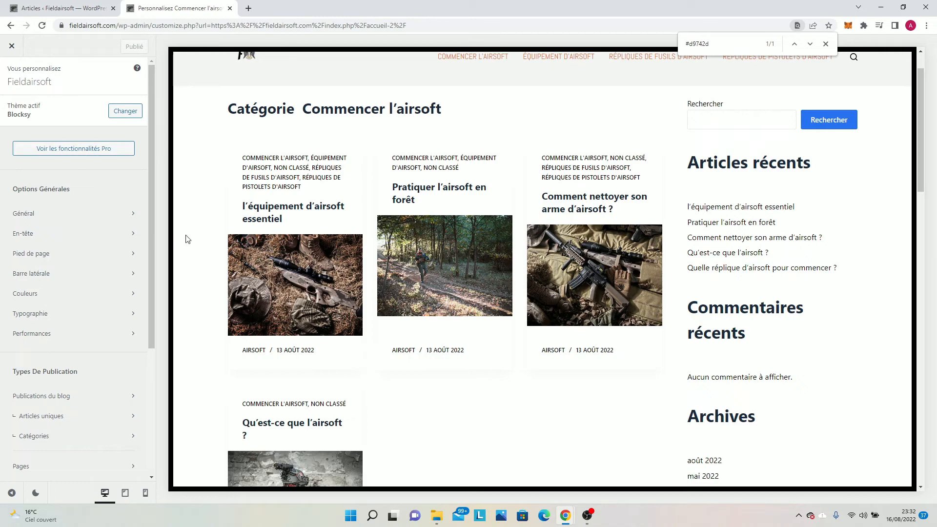
pyautogui.scroll(-15, 211, 251)
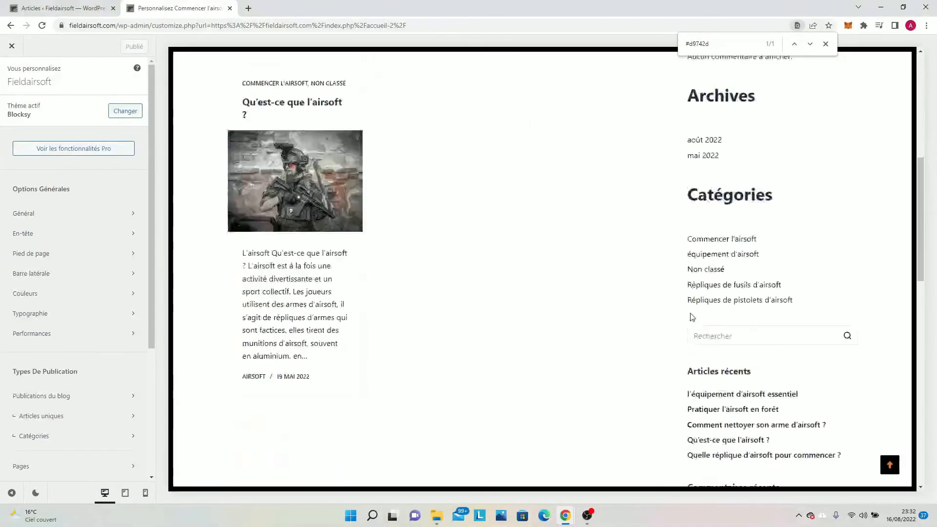
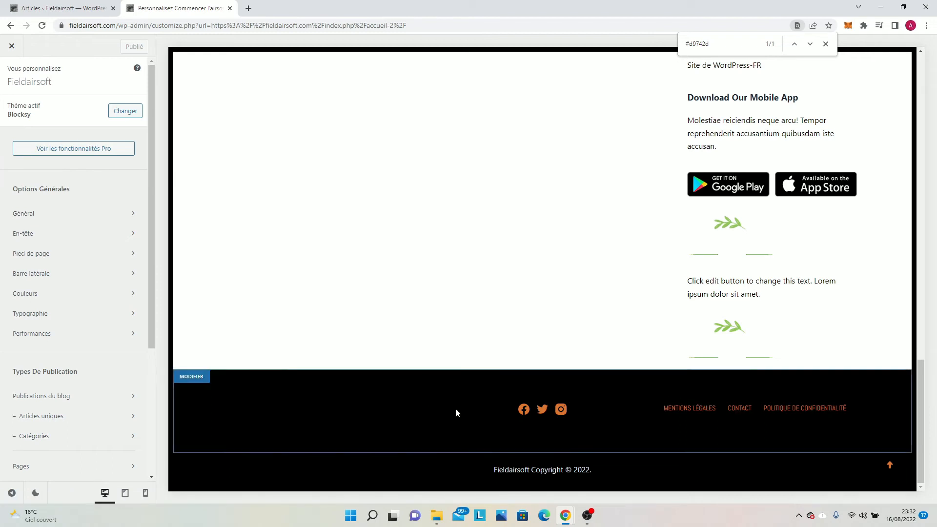
# Review the footer's middle row (Rangée du milieu) settings and the social networks (Réseaux sociaux) element options.
pyautogui.click(200, 384)
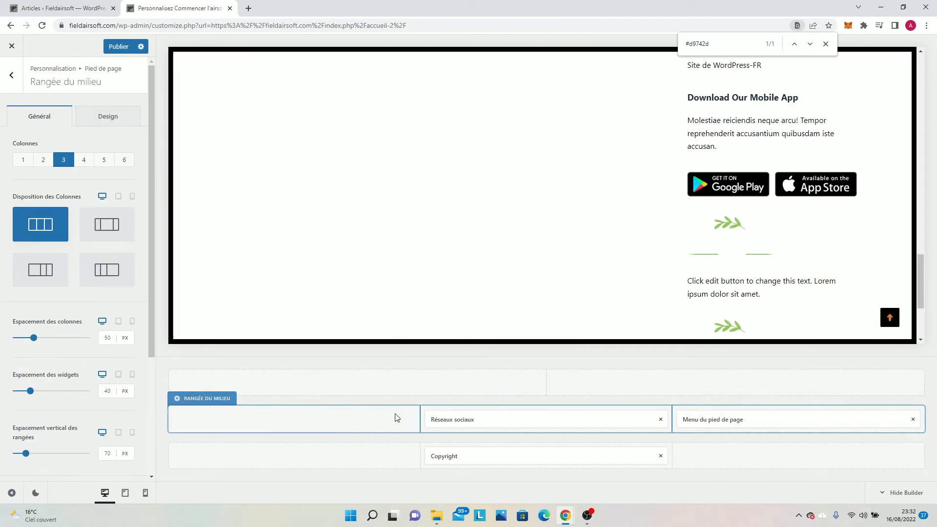
pyautogui.click(101, 122)
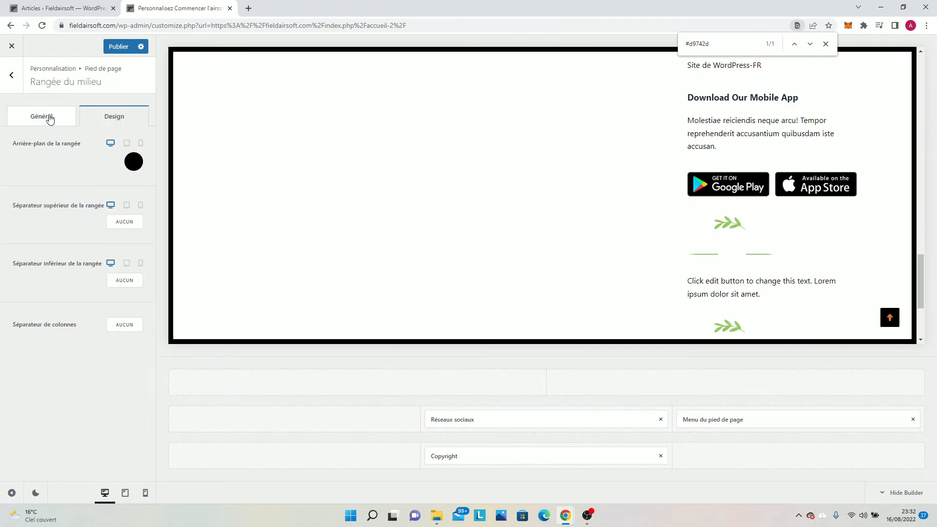
pyautogui.click(48, 119)
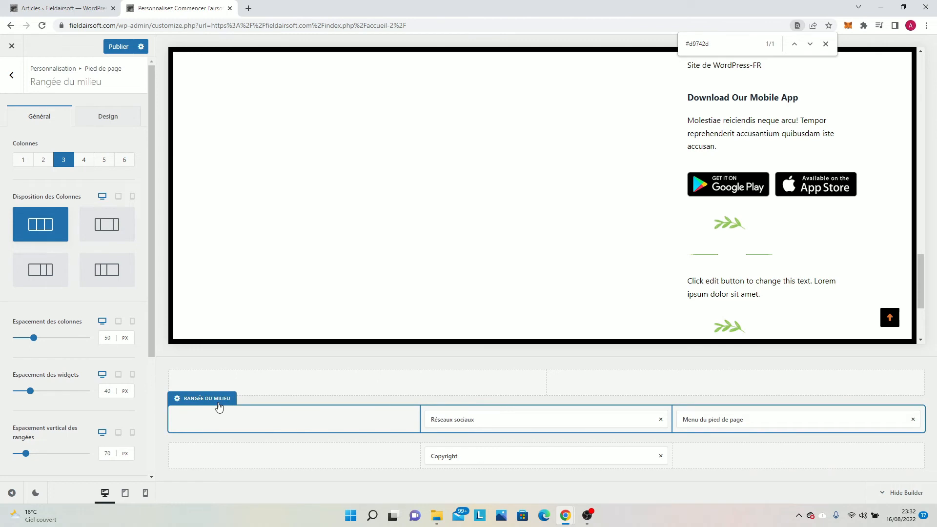
pyautogui.scroll(-3, 3, 320)
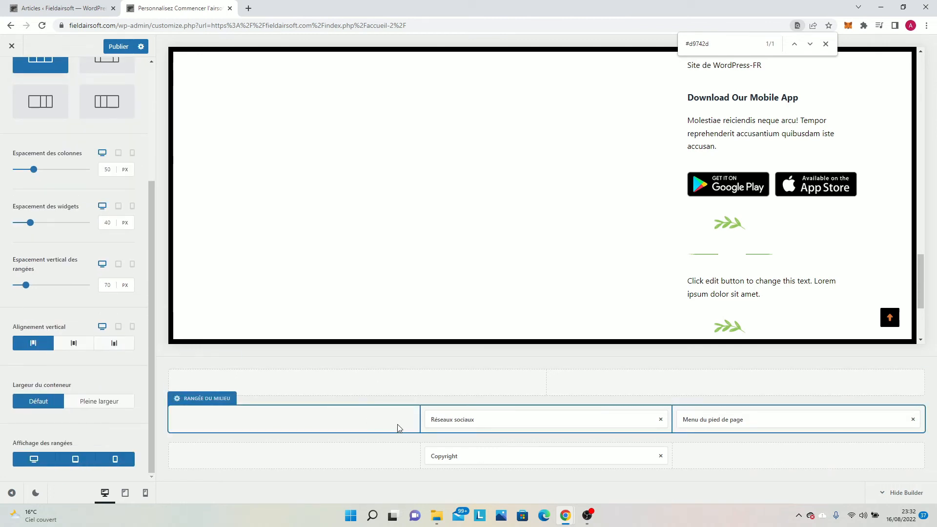
pyautogui.click(459, 419)
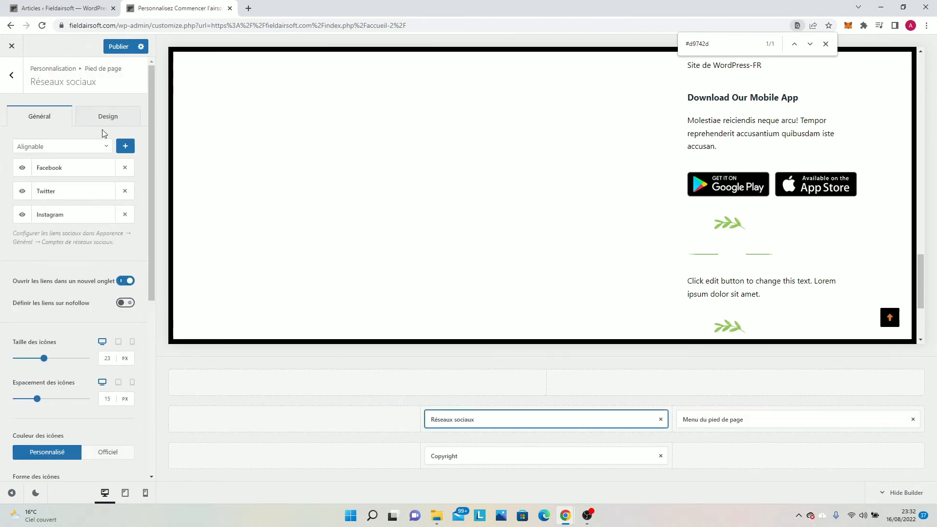
pyautogui.click(100, 122)
pyautogui.click(3, 81)
pyautogui.click(2, 82)
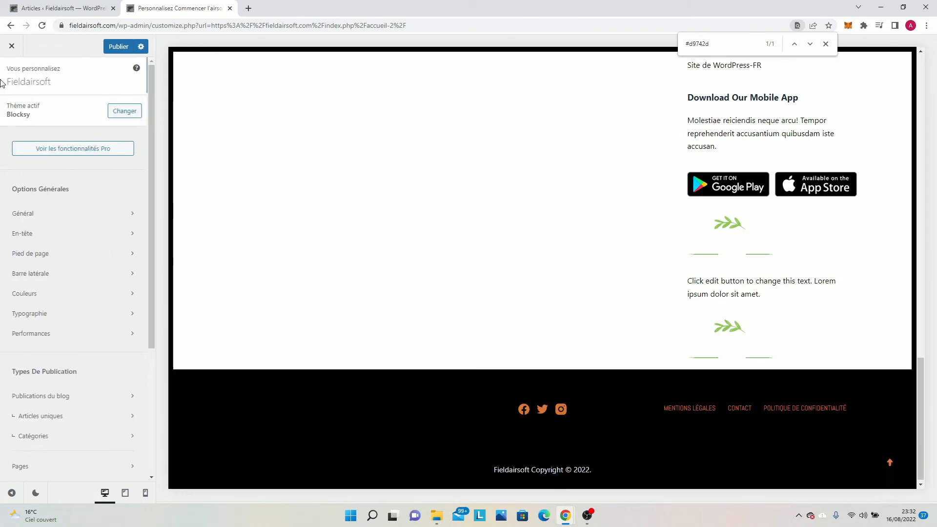
# Place Zone de widget 1 in the empty first column of the footer's middle row and review the Global Footer options.
pyautogui.click(54, 259)
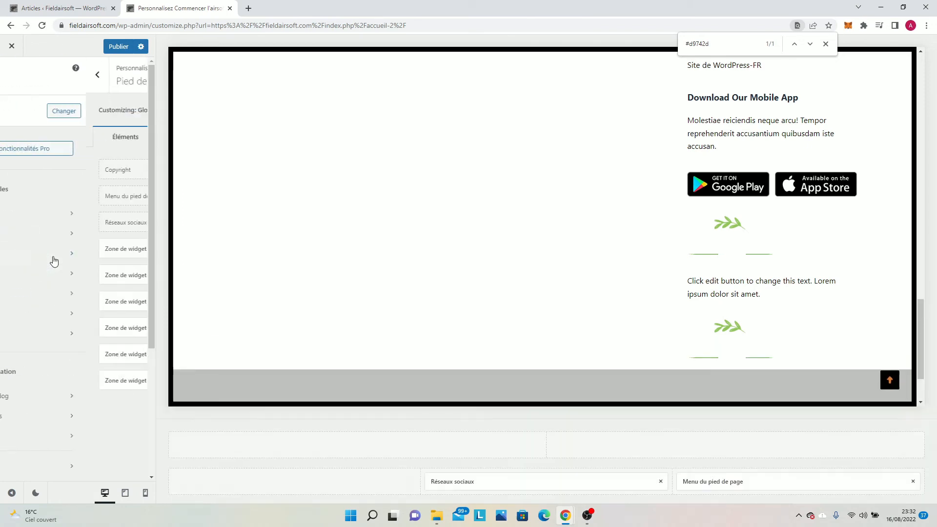
pyautogui.moveTo(58, 252); pyautogui.dragTo(305, 425)
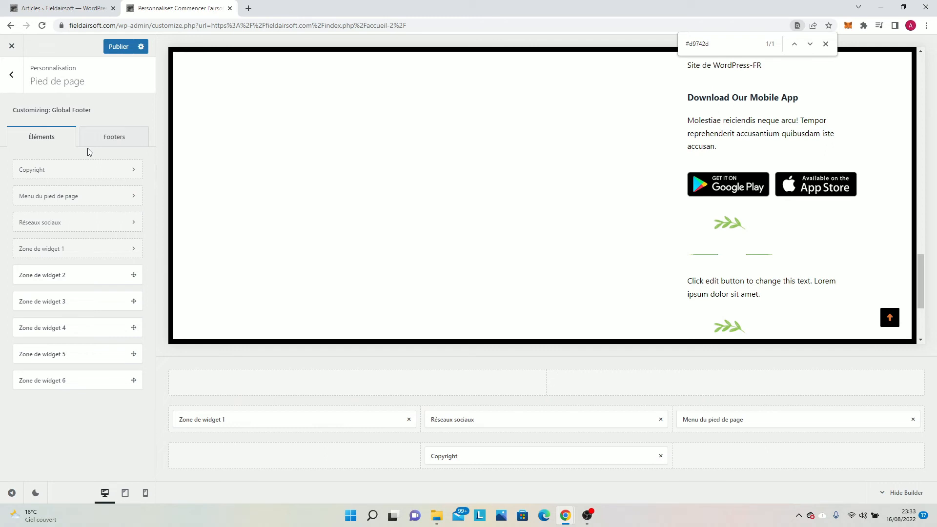
pyautogui.click(107, 138)
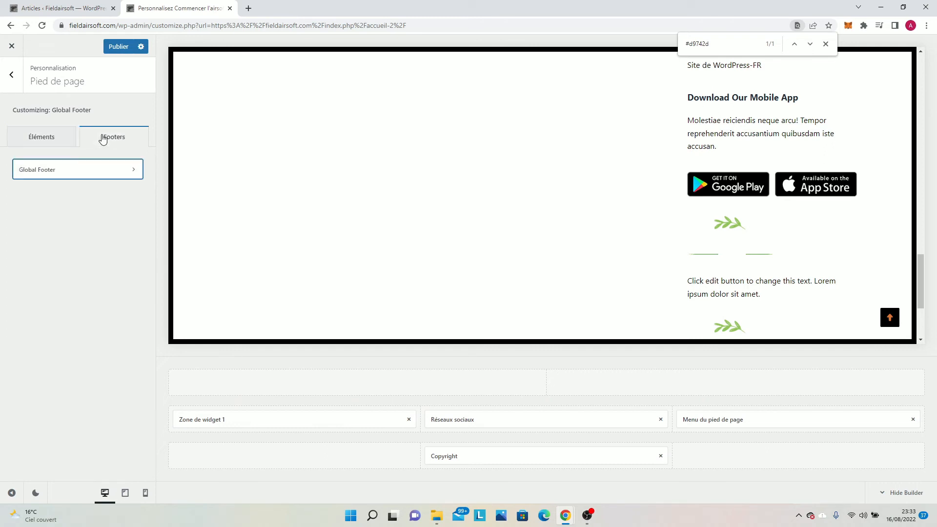
pyautogui.click(51, 169)
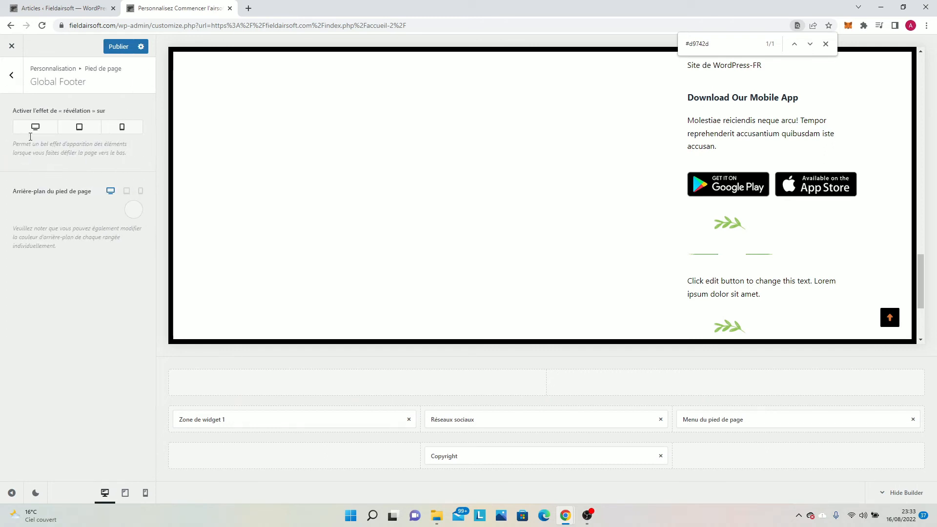
pyautogui.click(12, 74)
# Publish the footer changes and return to the main customizer options.
pyautogui.click(126, 49)
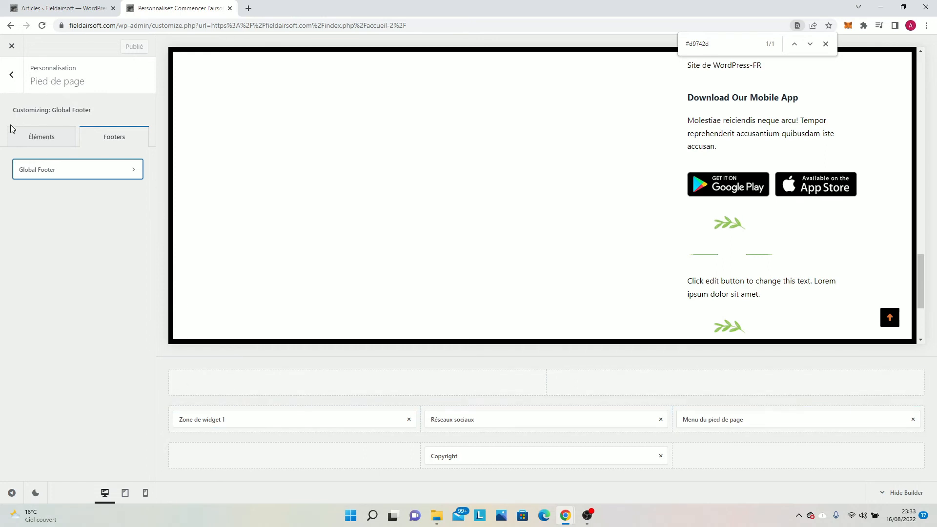
pyautogui.click(10, 75)
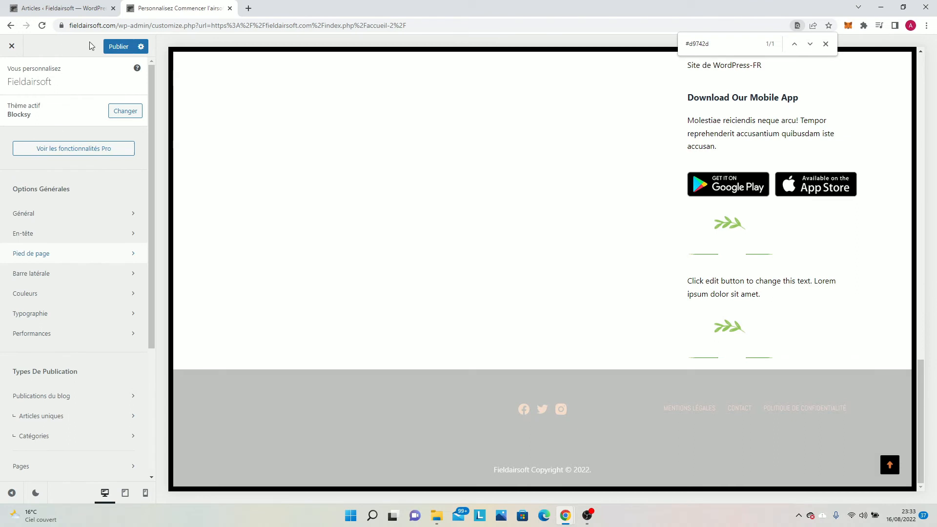
pyautogui.click(112, 46)
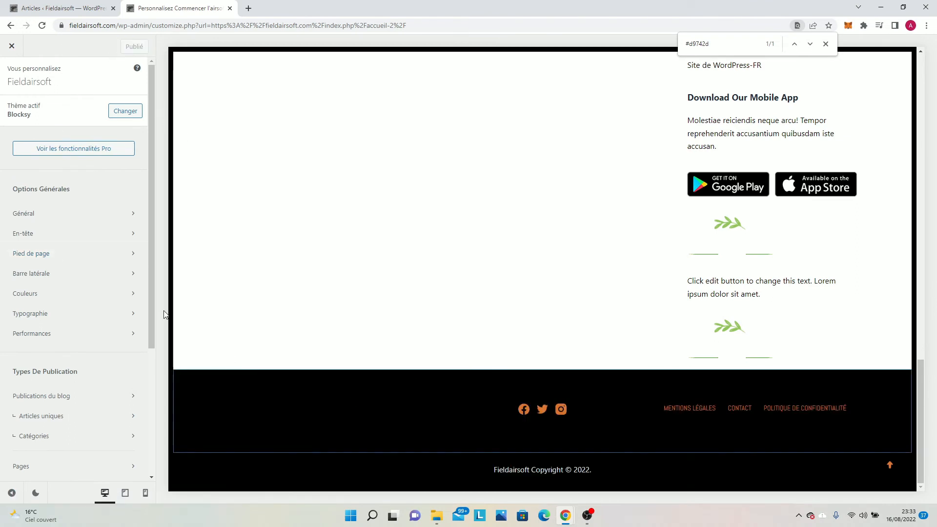
# Compare the sidebar (Barre latérale) layout types on the category page and choose Type 2.
pyautogui.scroll(3, 301, 261)
pyautogui.scroll(5, 300, 262)
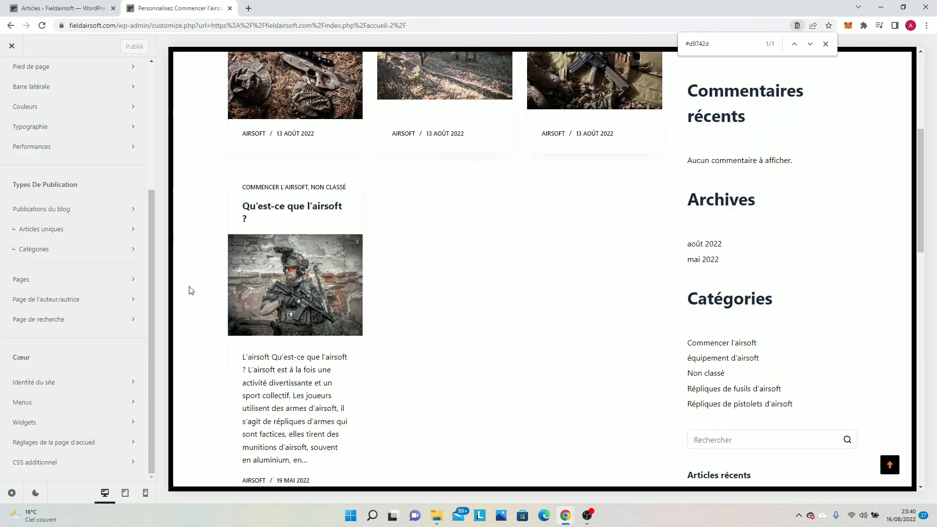
pyautogui.scroll(2, 83, 230)
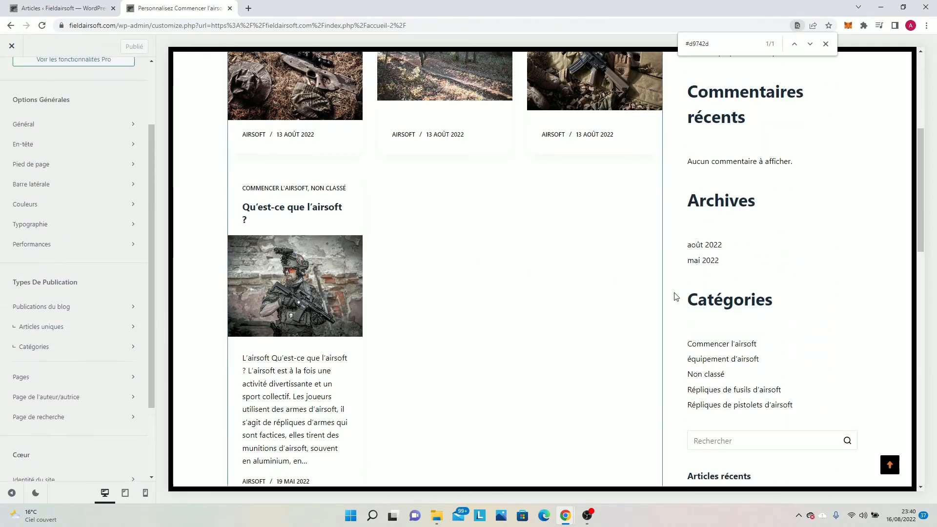
pyautogui.scroll(5, 676, 297)
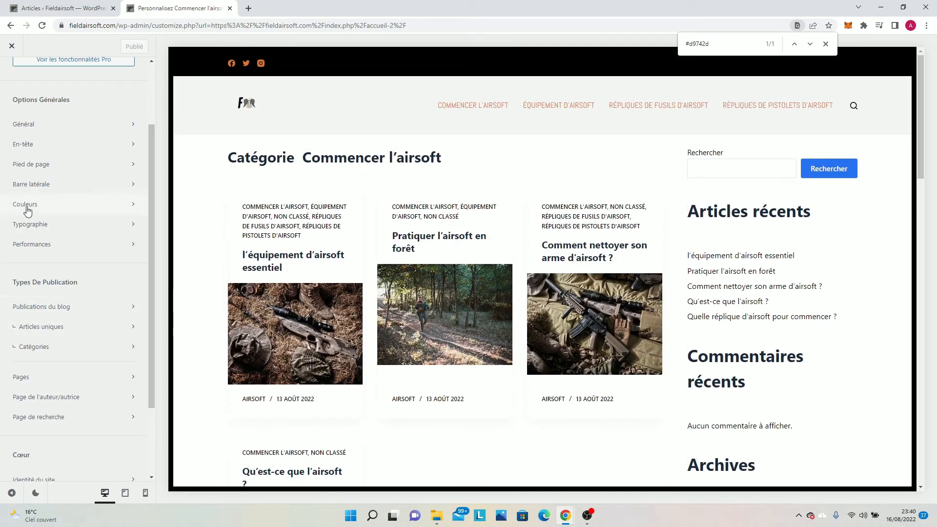
pyautogui.click(60, 193)
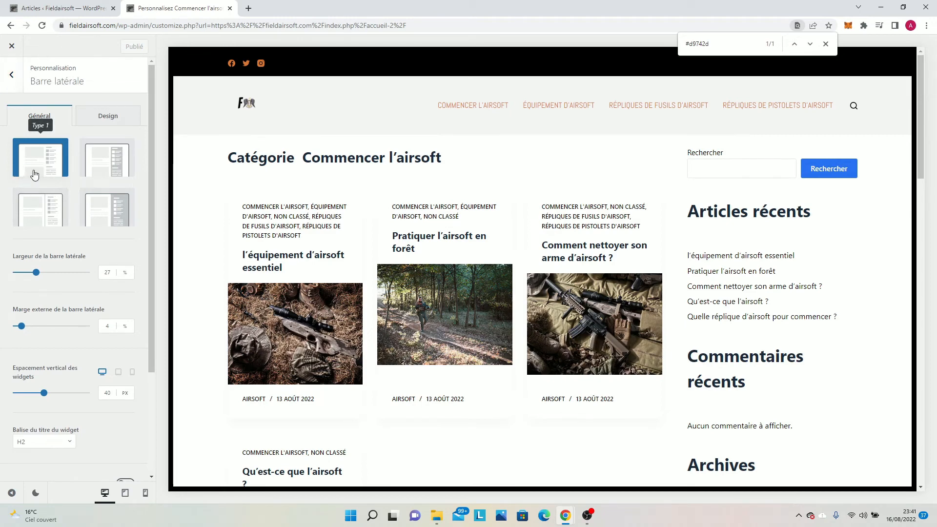
pyautogui.click(108, 166)
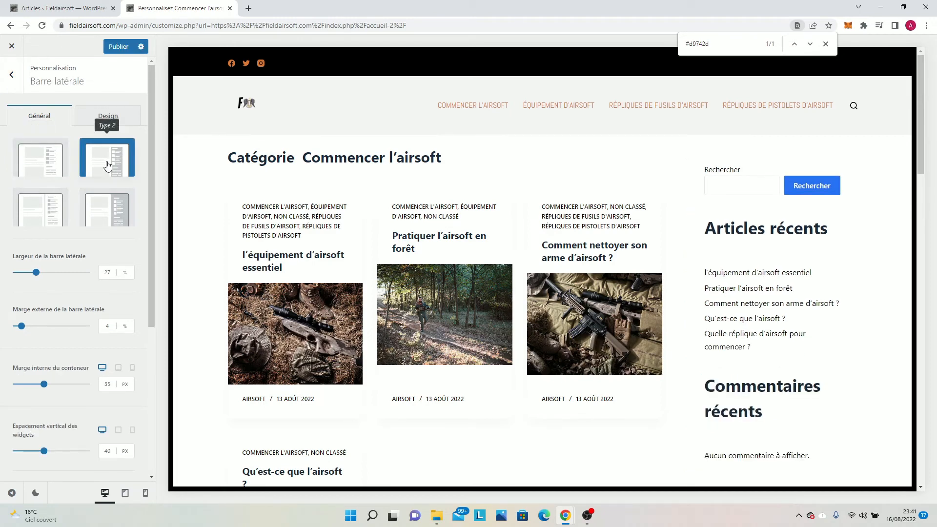
pyautogui.click(62, 214)
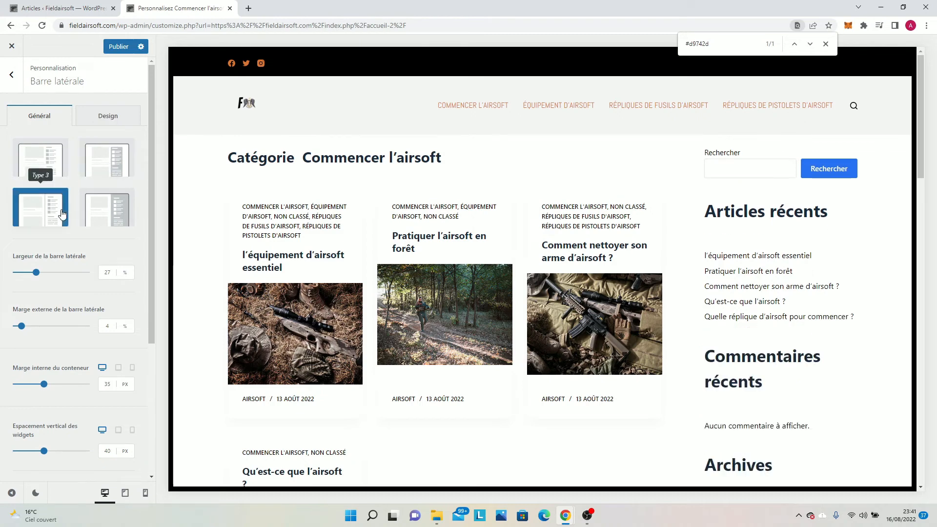
pyautogui.click(105, 212)
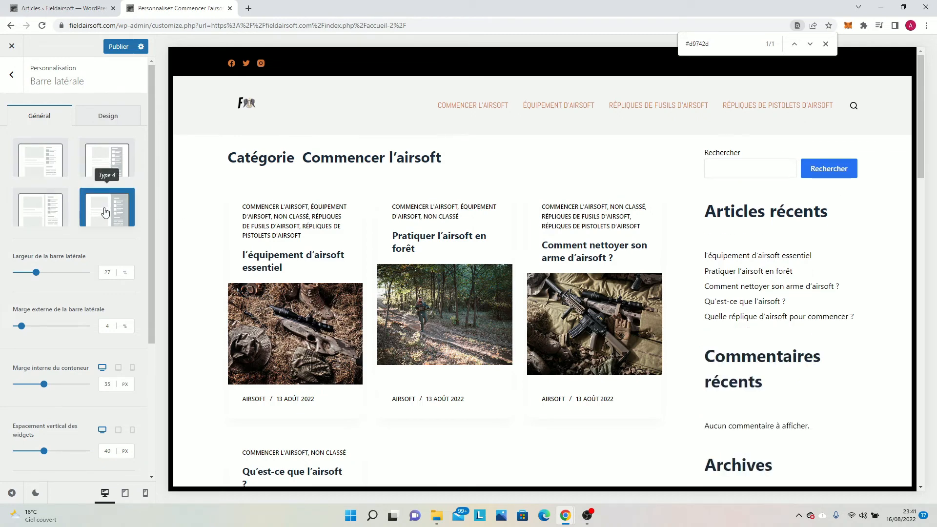
pyautogui.click(123, 147)
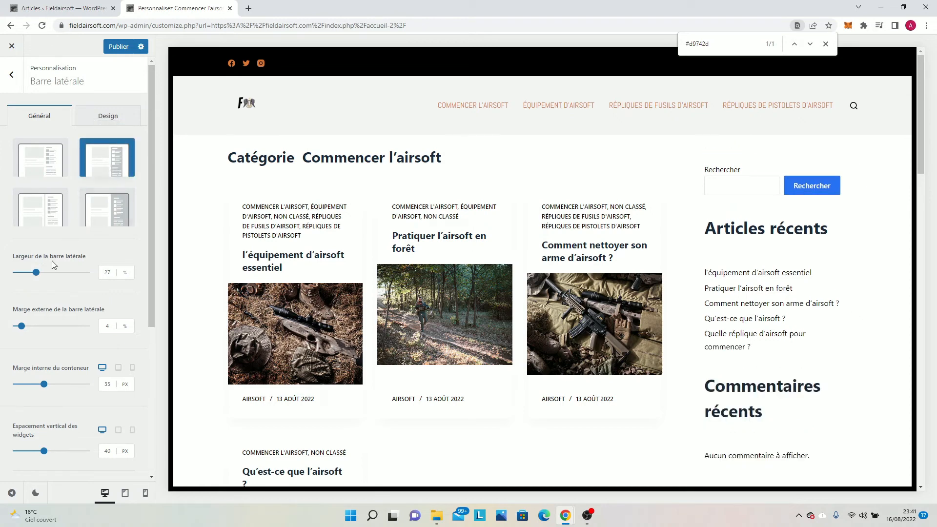
# Try a sidebar width (Largeur de la barre latérale) of 30 % and reset it to the default.
pyautogui.scroll(-1, 79, 248)
pyautogui.scroll(-2, 372, 229)
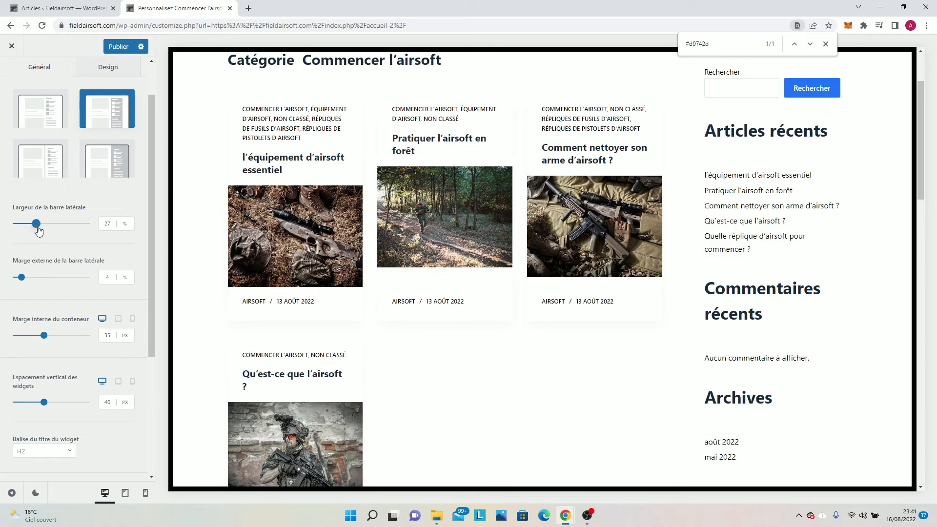
pyautogui.moveTo(35, 223)
pyautogui.mouseDown()
pyautogui.moveTo(61, 229)
pyautogui.moveTo(27, 224)
pyautogui.moveTo(38, 226)
pyautogui.mouseUp()
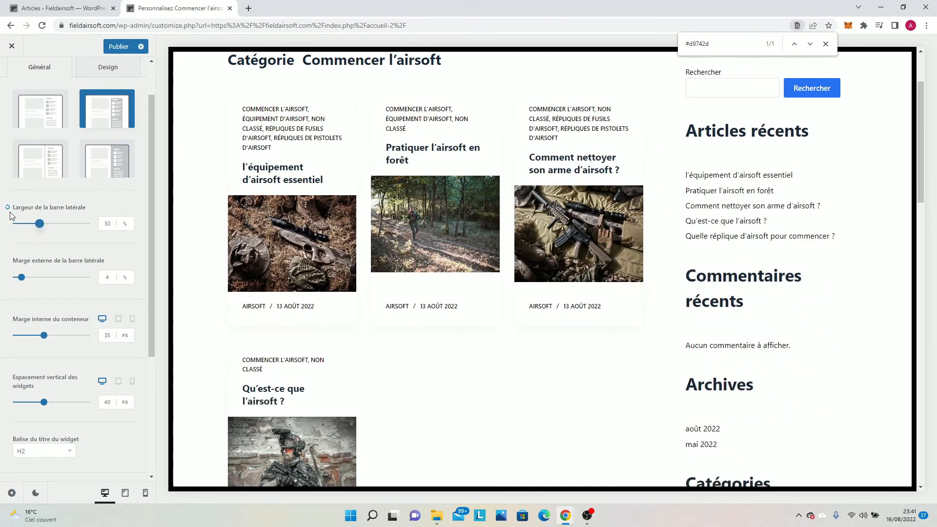
pyautogui.press('Left')
pyautogui.press('Left')
pyautogui.press('Left')
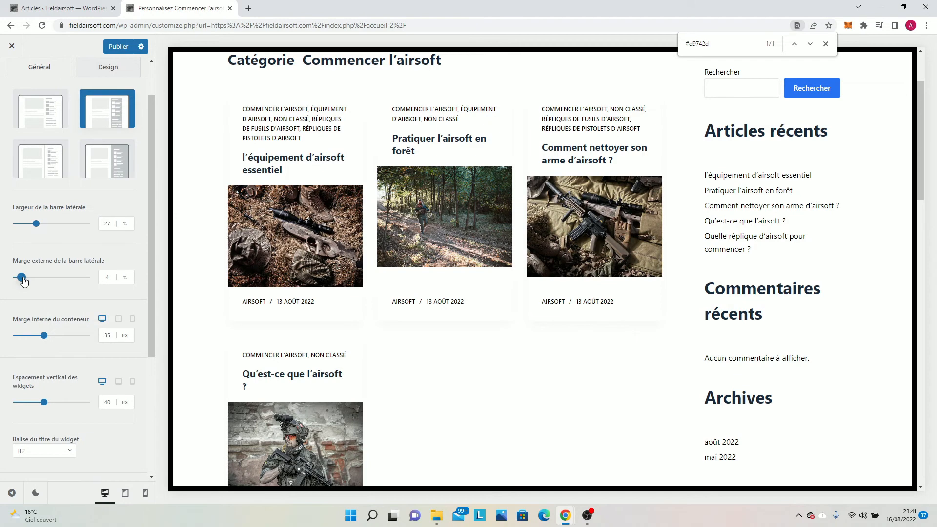
# Try an outer sidebar margin (Marge externe de la barre latérale) of 7 % and reset it to the default.
pyautogui.press('Right')
pyautogui.press('Right')
pyautogui.press('Right')
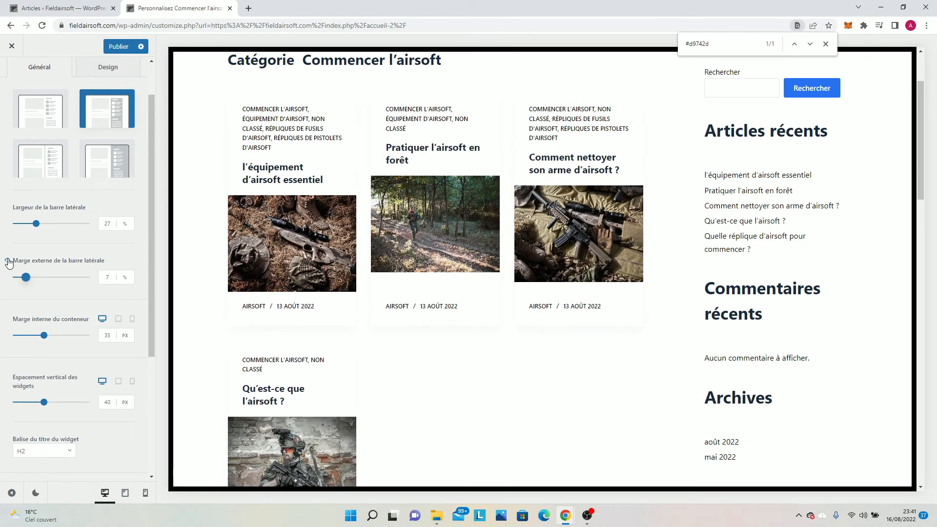
pyautogui.press('Left')
pyautogui.press('Left')
pyautogui.press('Left')
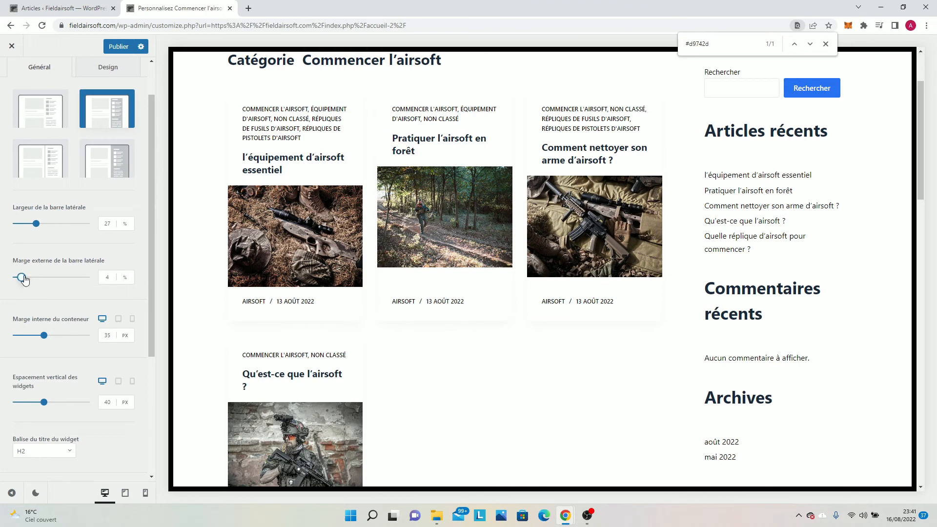
# Set the outer sidebar margin (Marge externe de la barre latérale) to 7 px.
pyautogui.press('Right')
pyautogui.press('Right')
pyautogui.press('Right')
pyautogui.press('Right')
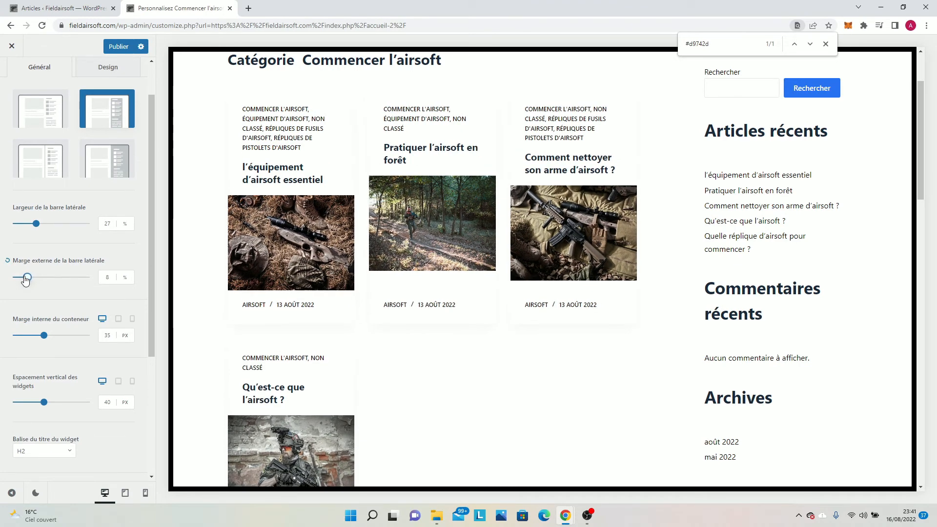
pyautogui.click(113, 279)
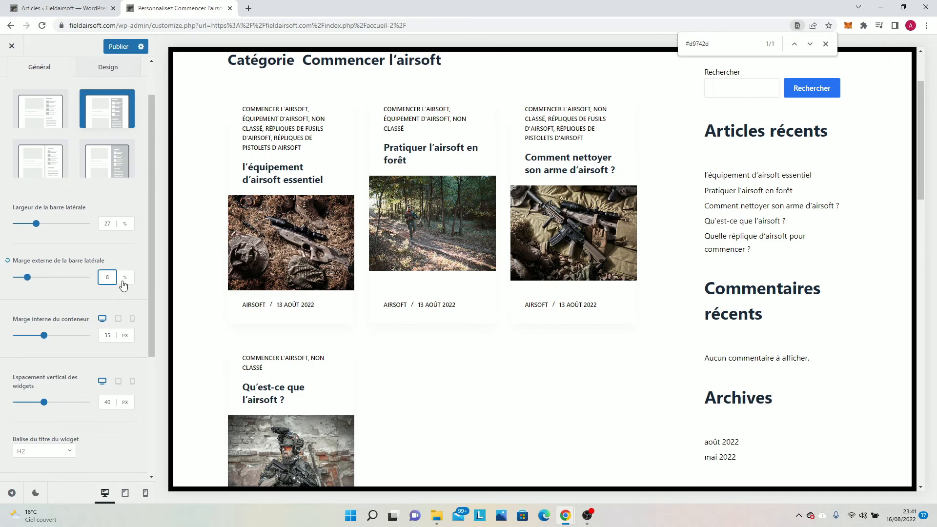
pyautogui.press('BackSpace')
pyautogui.write('7')
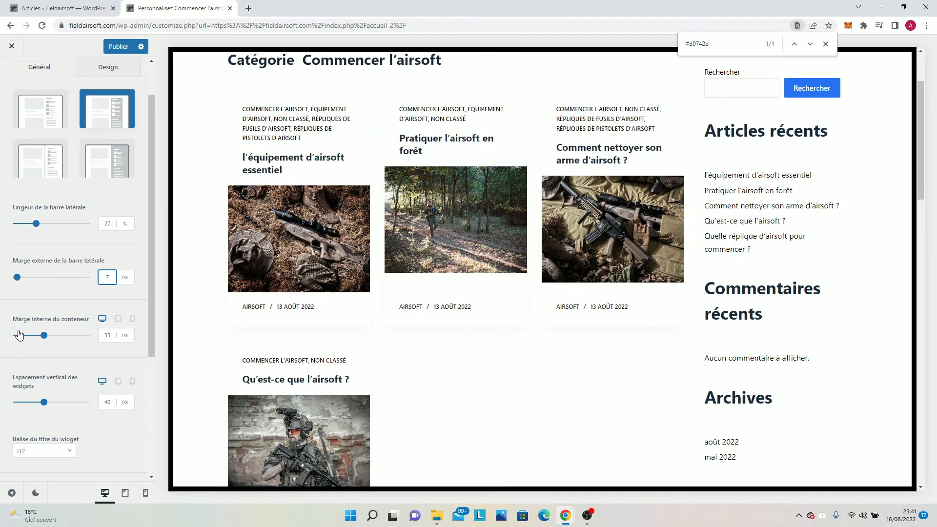
# Try a container inner margin (Marge interne du conteneur) of 13 px and reset it to the default.
pyautogui.moveTo(44, 338); pyautogui.dragTo(23, 336)
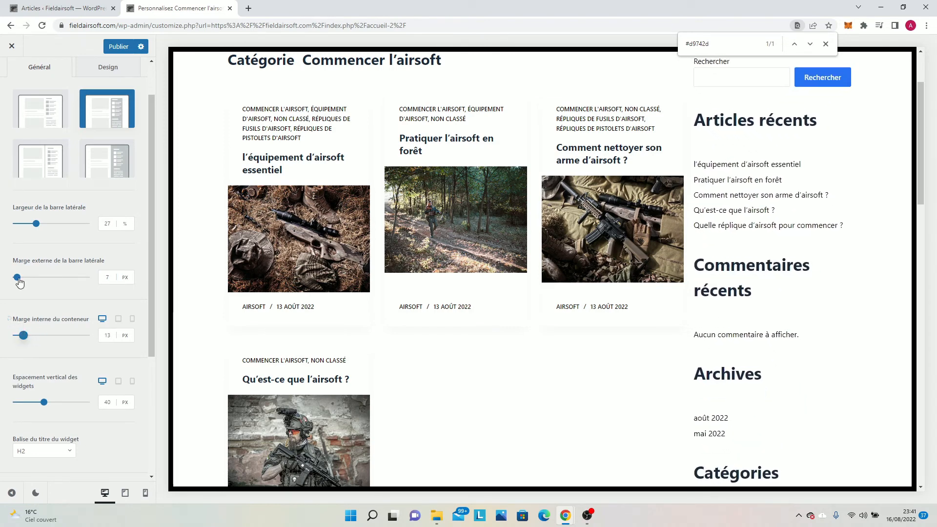
pyautogui.click(10, 320)
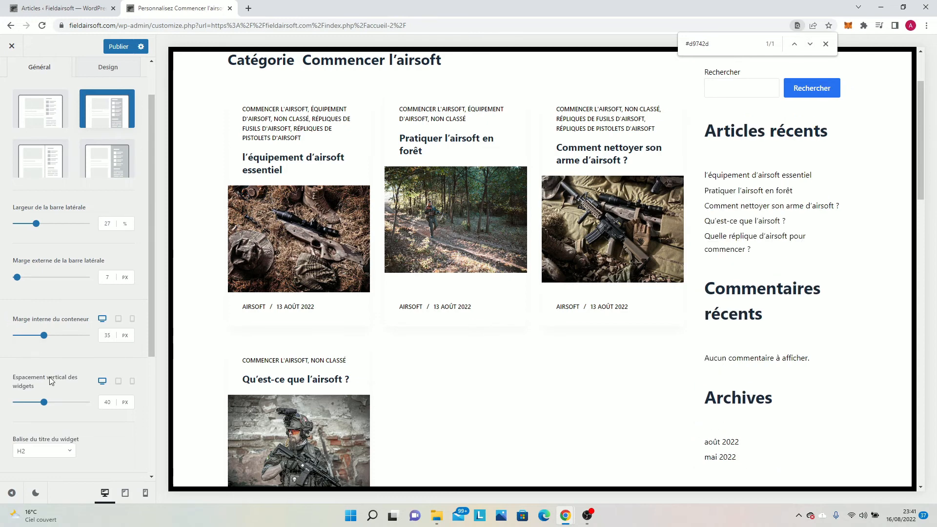
# Set the vertical widget spacing (Espacement vertical des widgets) to 22 px and check the sidebar in the preview.
pyautogui.scroll(-2, 51, 381)
pyautogui.moveTo(45, 305)
pyautogui.mouseDown()
pyautogui.moveTo(13, 304)
pyautogui.moveTo(78, 304)
pyautogui.moveTo(31, 308)
pyautogui.mouseUp()
pyautogui.scroll(-9, 784, 250)
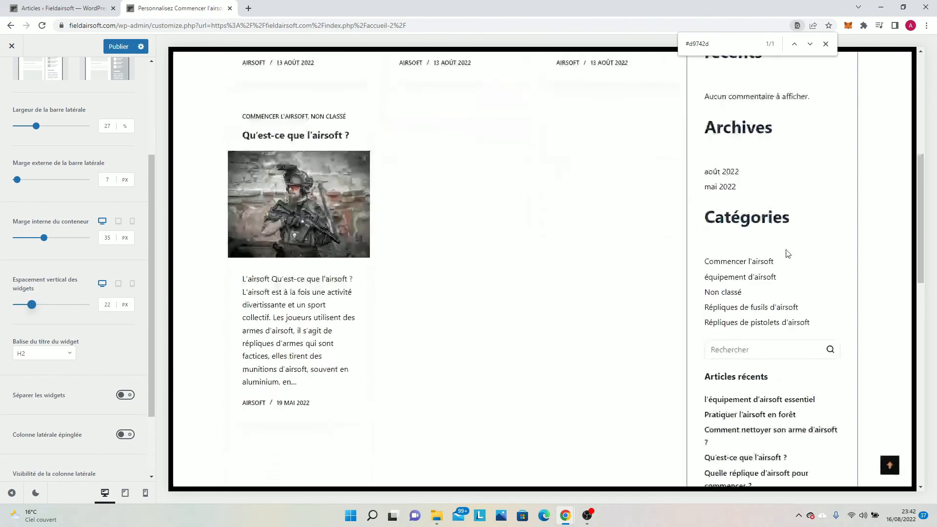
pyautogui.scroll(-7, 634, 259)
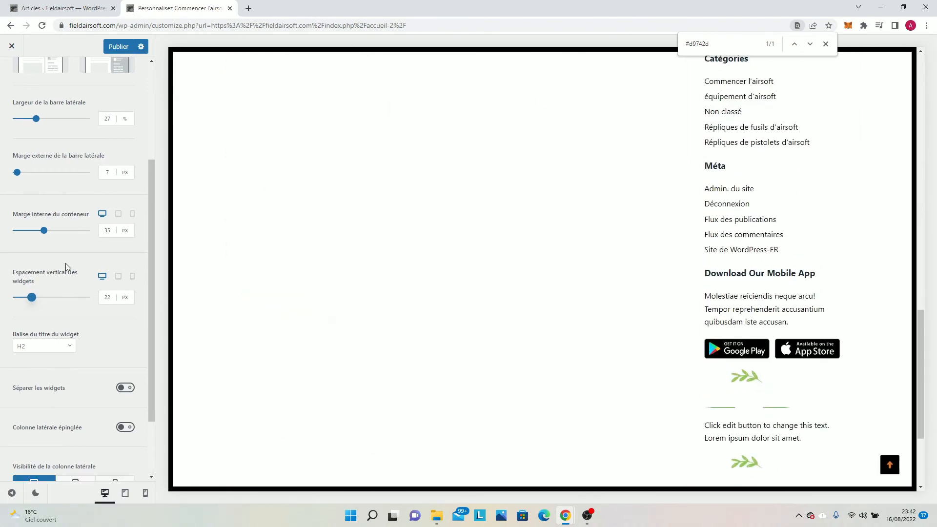
# Review the sidebar's remaining general options and open its design settings for fonts, colours, border and shadow.
pyautogui.scroll(-2, 59, 273)
pyautogui.scroll(10, 44, 278)
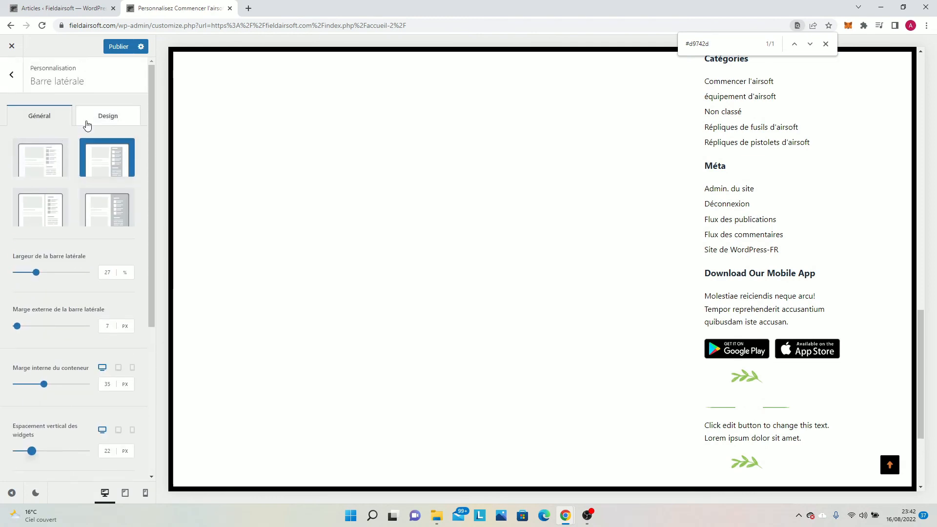
pyautogui.click(88, 123)
pyautogui.scroll(15, 331, 257)
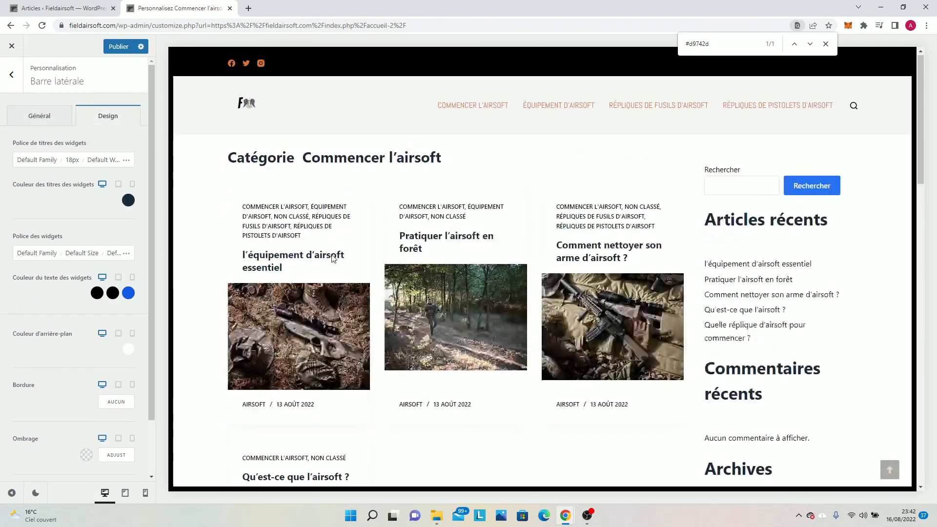
# Set the sidebar widgets' link hover colour (Lien au survol) to black, #000000.
pyautogui.scroll(-2, 76, 288)
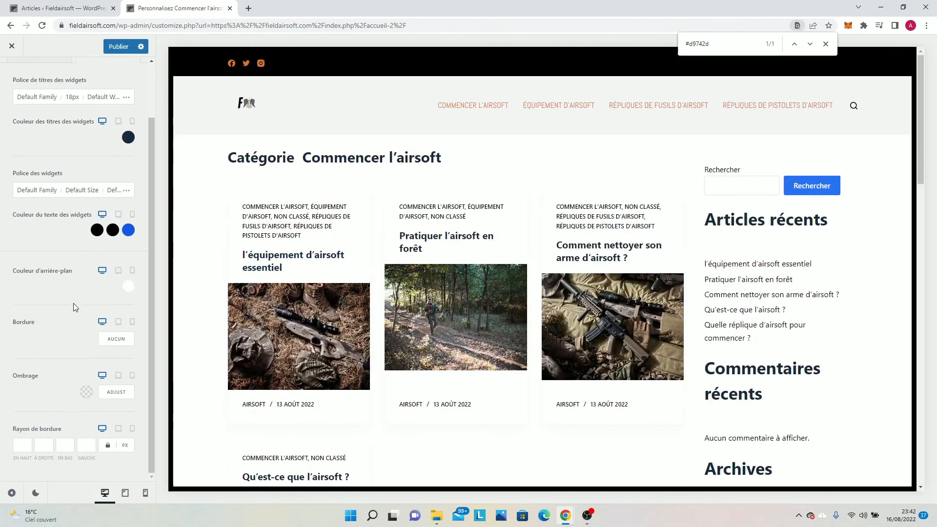
pyautogui.scroll(1, 69, 244)
pyautogui.scroll(1, 63, 184)
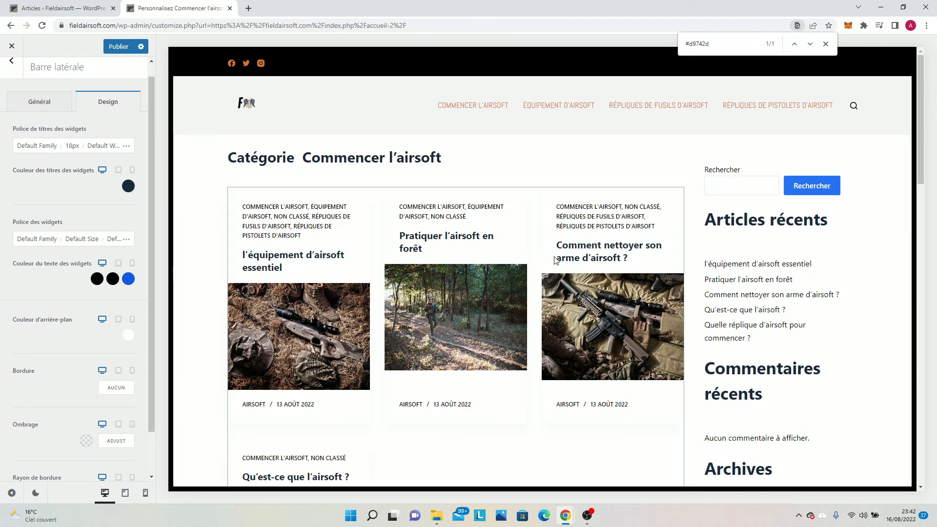
pyautogui.click(125, 280)
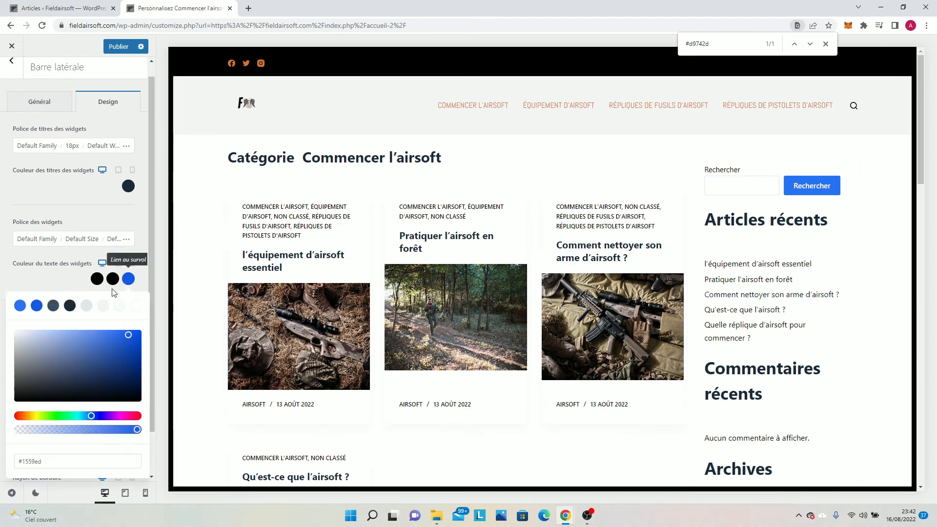
pyautogui.click(70, 306)
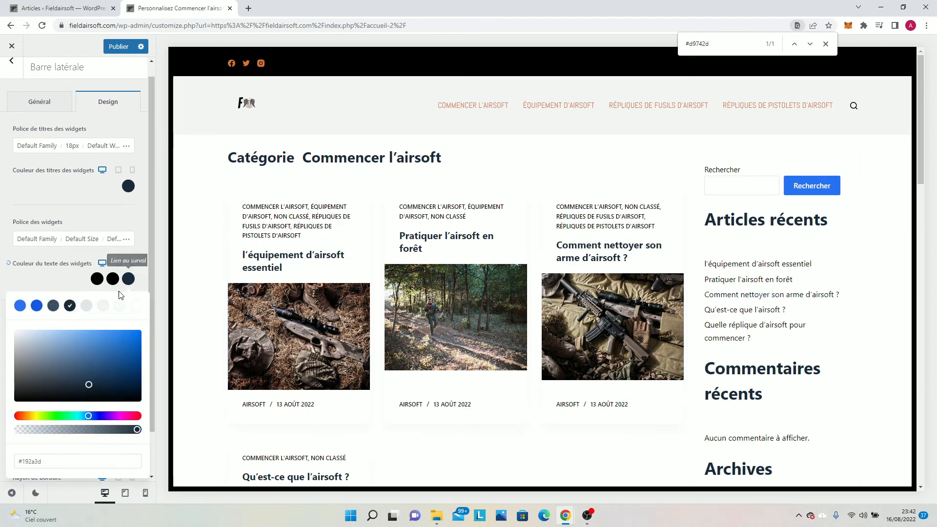
pyautogui.moveTo(50, 389); pyautogui.dragTo(4, 397)
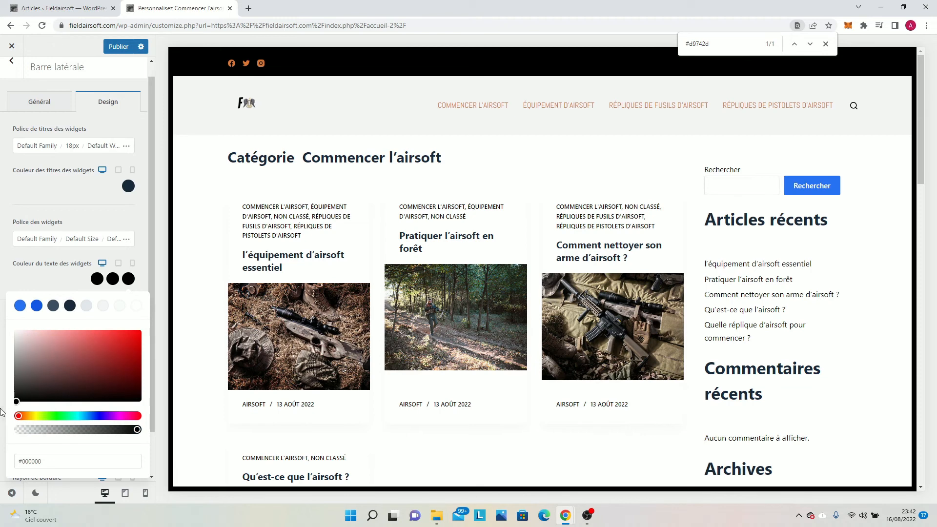
# Set the widget title colour (Couleur des titres des widgets) to #010101 and publish the changes.
pyautogui.click(128, 187)
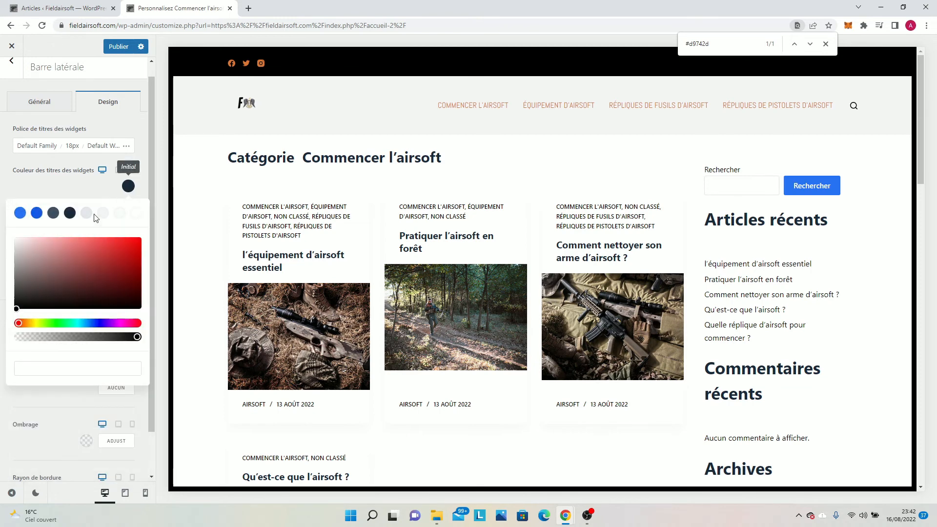
pyautogui.click(118, 54)
# Inspect the family, size and weight settings of the widget title font (Police de titres des widgets).
pyautogui.doubleClick(37, 147)
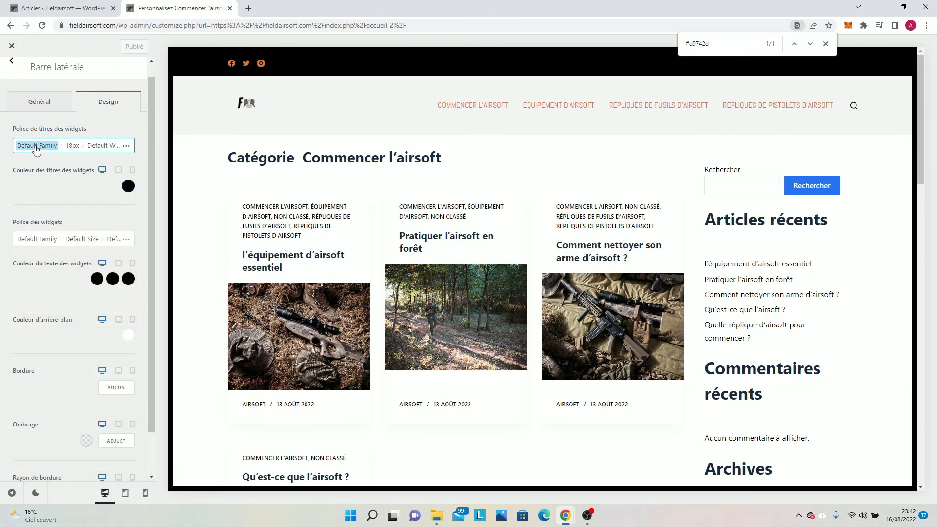
pyautogui.doubleClick(70, 148)
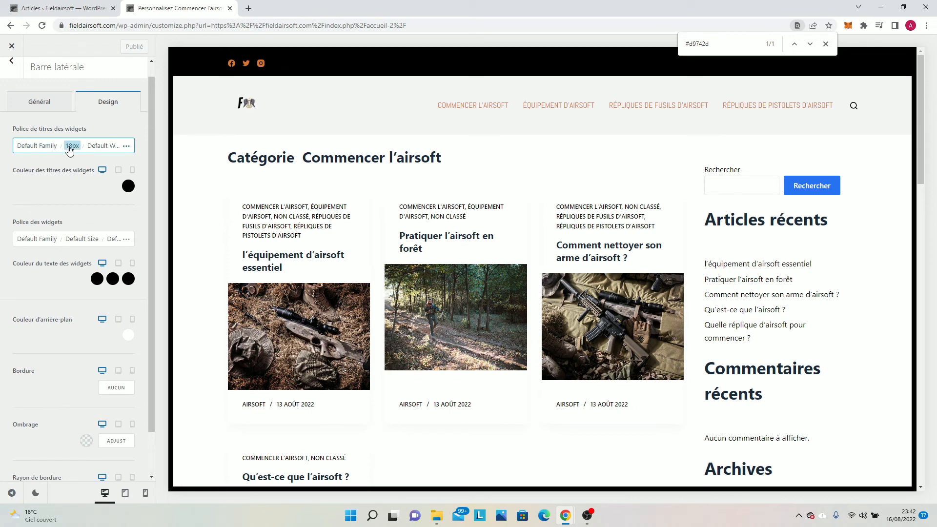
pyautogui.click(102, 146)
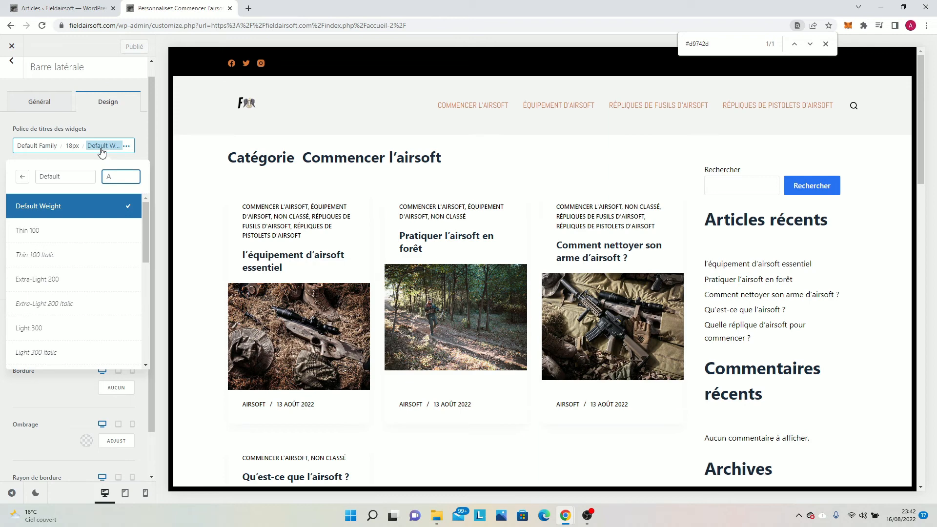
pyautogui.click(107, 121)
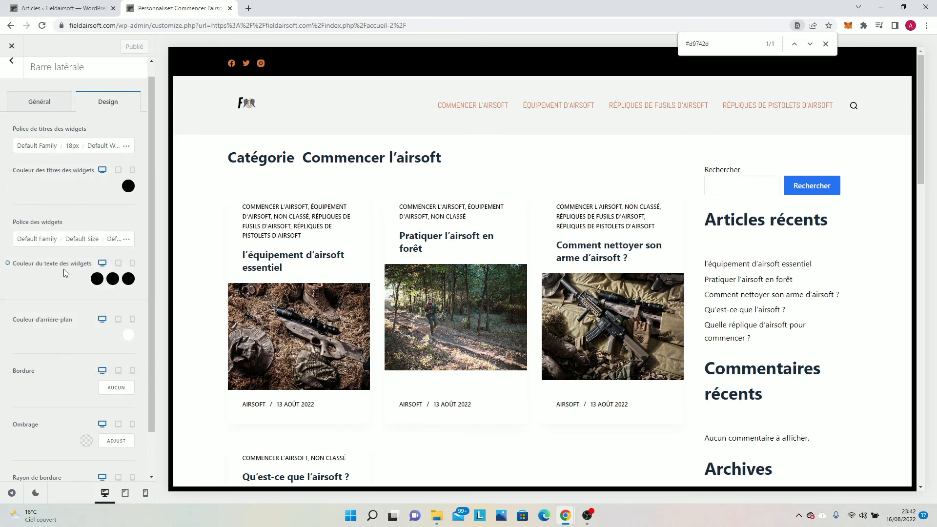
# Set the sidebar shadow (Ombrage) colour to rgba(51, 74, 121, 0.04) and check it in the preview.
pyautogui.scroll(-1, 74, 270)
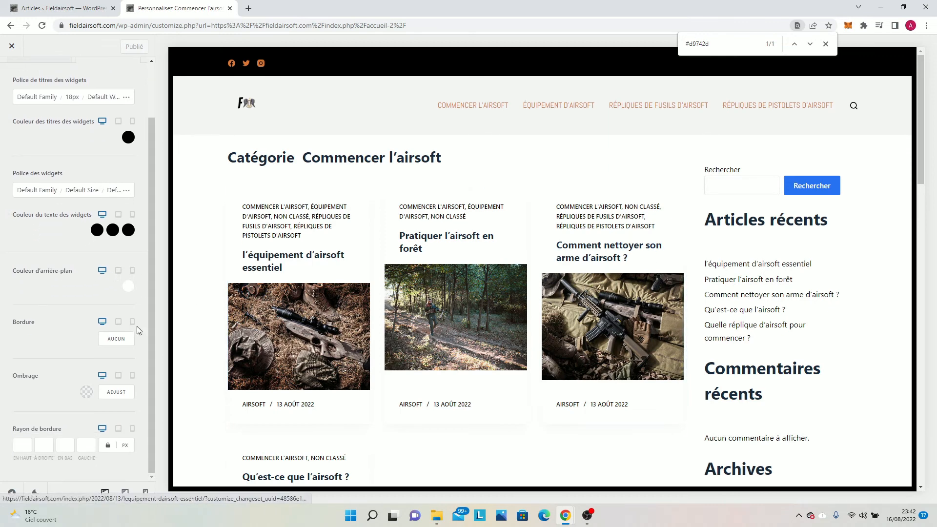
pyautogui.click(86, 393)
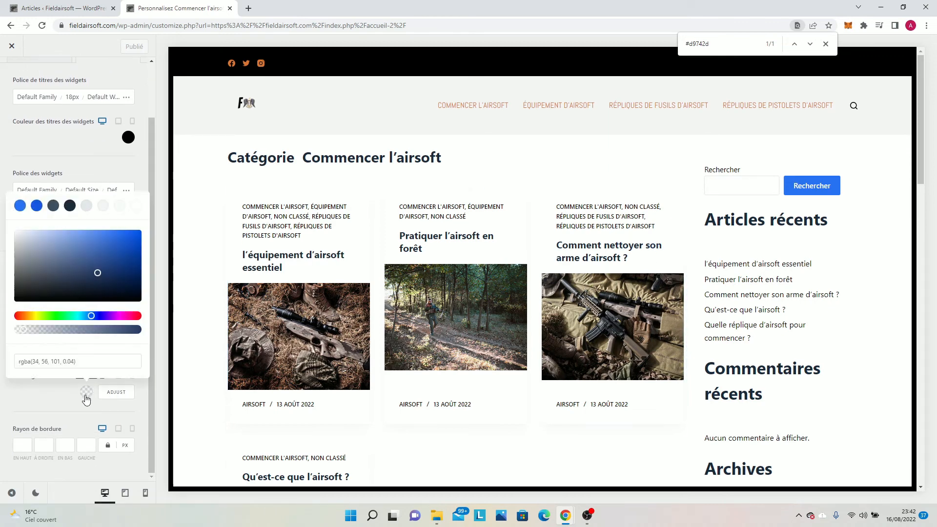
pyautogui.moveTo(103, 258)
pyautogui.mouseDown()
pyautogui.moveTo(95, 258)
pyautogui.moveTo(117, 271)
pyautogui.moveTo(88, 268)
pyautogui.mouseUp()
pyautogui.scroll(-6, 683, 307)
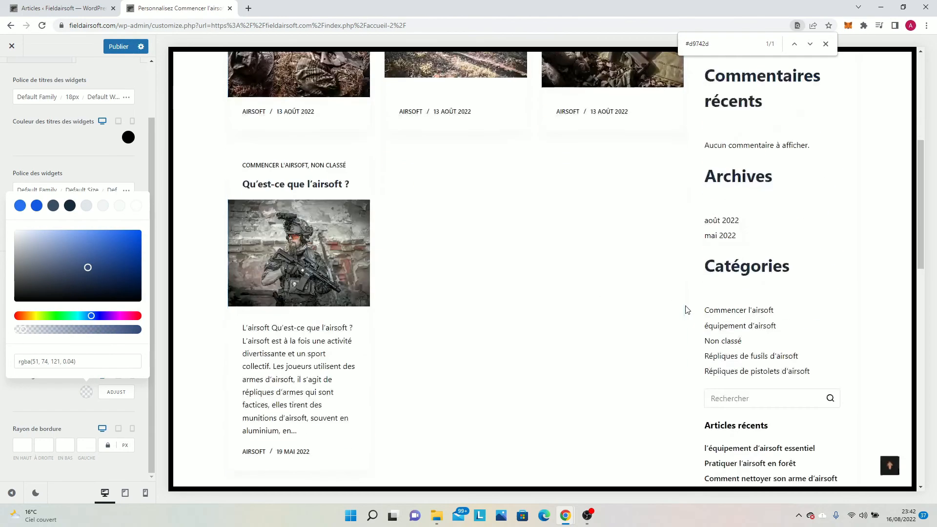
pyautogui.scroll(6, 683, 308)
pyautogui.click(3, 303)
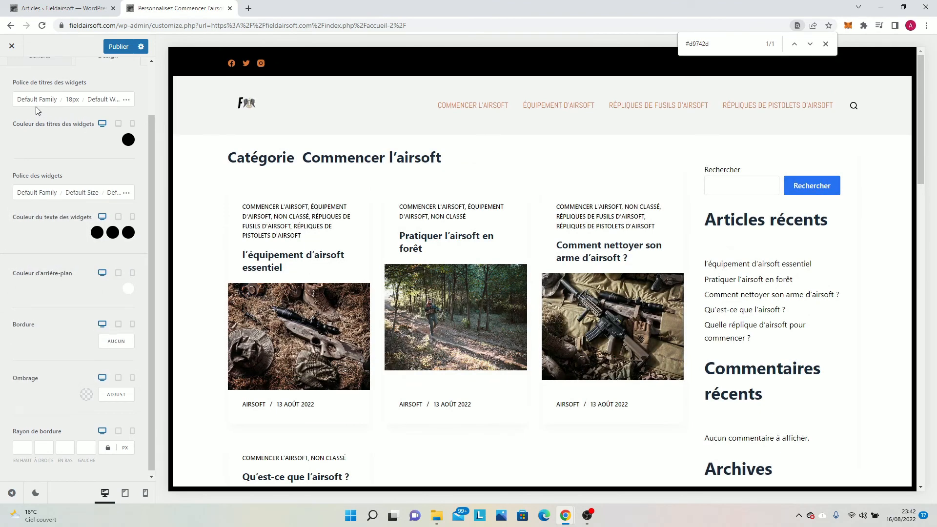
# In the sidebar's general settings, try H3 and another widget title tag (Balise du titre du widget), then restore H2.
pyautogui.scroll(2, 36, 106)
pyautogui.click(43, 121)
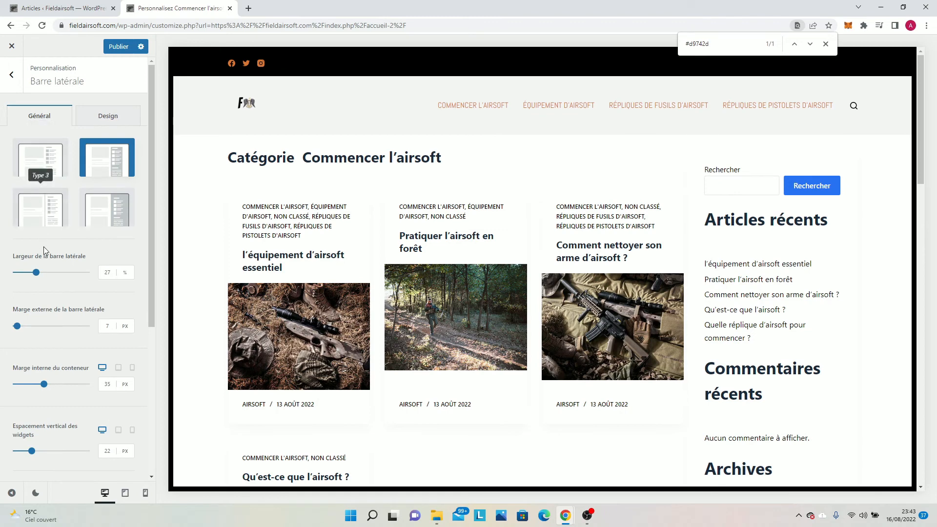
pyautogui.scroll(-5, 43, 246)
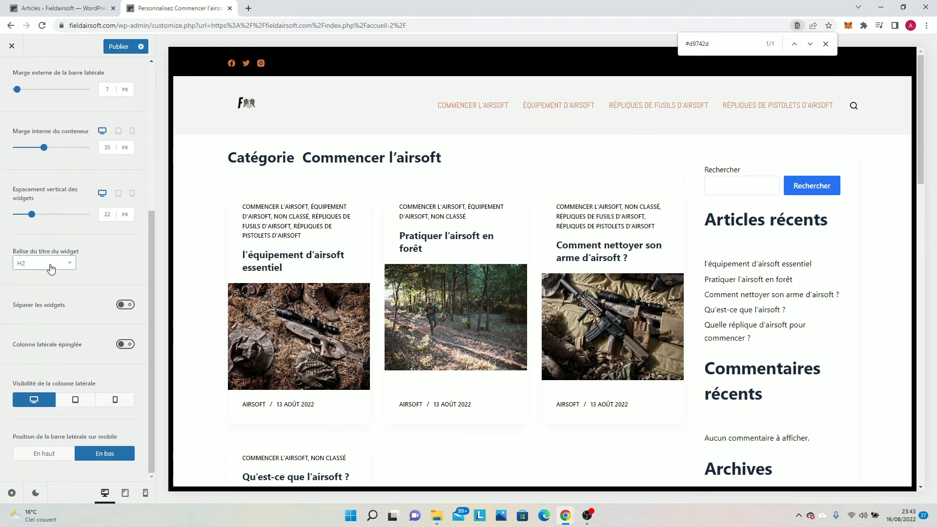
pyautogui.click(50, 268)
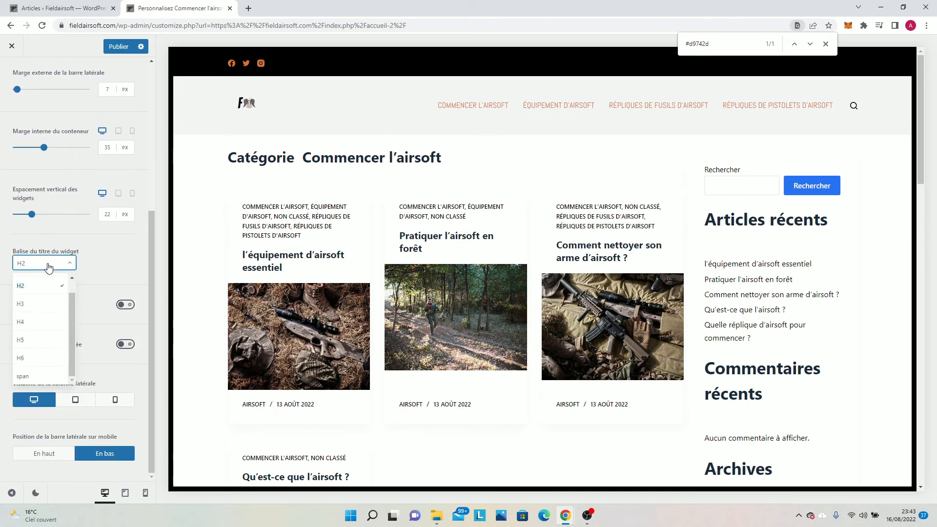
pyautogui.click(51, 304)
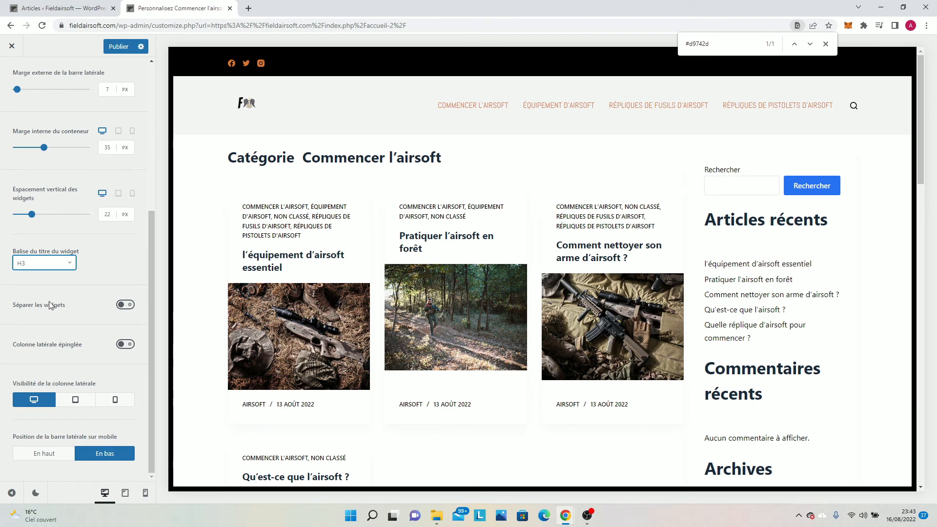
pyautogui.click(14, 268)
pyautogui.click(37, 338)
pyautogui.click(39, 269)
pyautogui.click(35, 292)
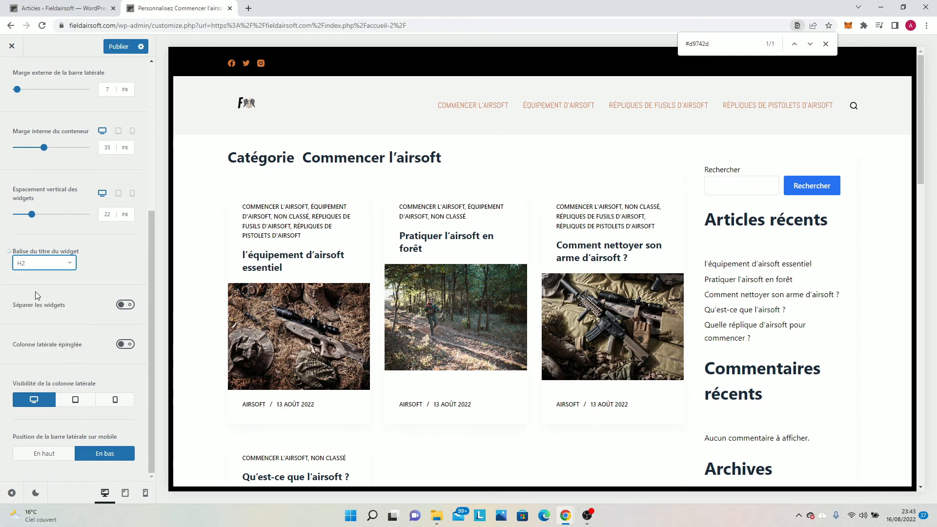
# Try separating the sidebar widgets (Séparer les widgets) and turn the option back off.
pyautogui.click(123, 306)
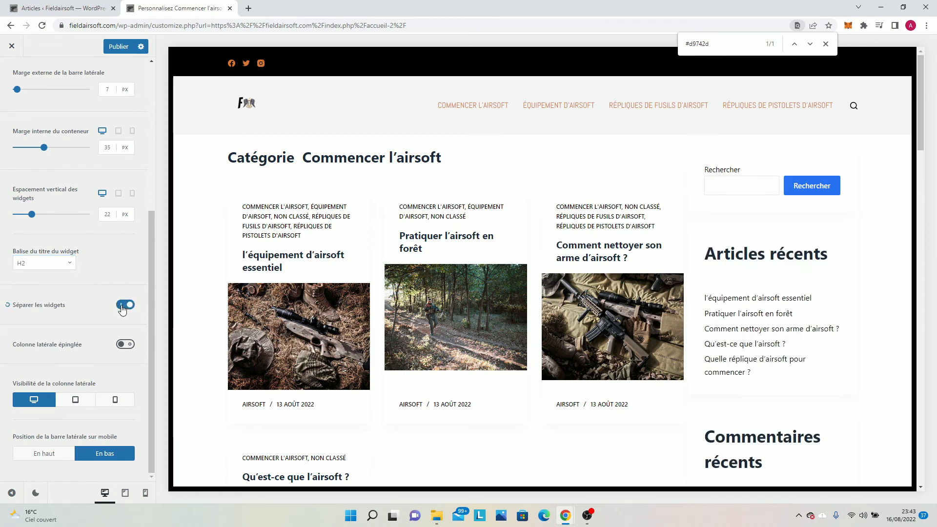
pyautogui.click(125, 306)
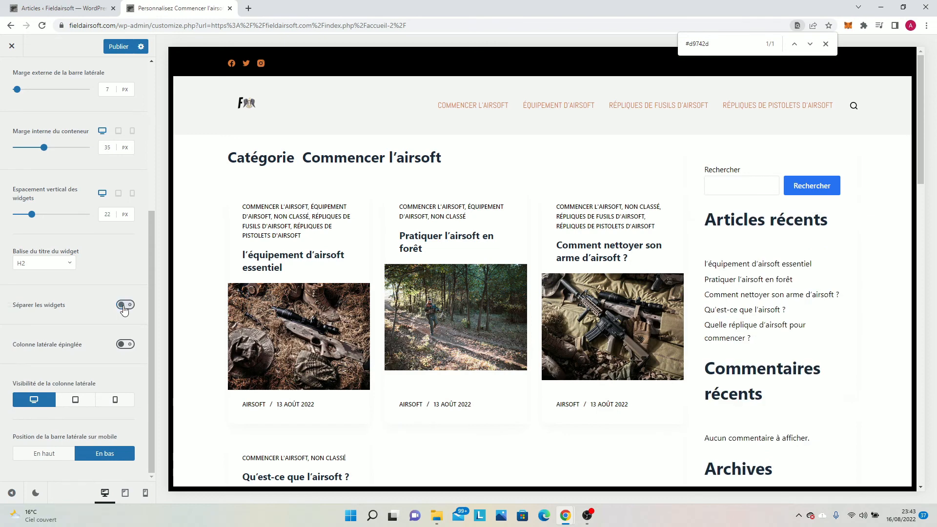
# Enable the pinned sidebar (Colonne latérale épinglée) and check its behaviour along the page preview.
pyautogui.click(125, 345)
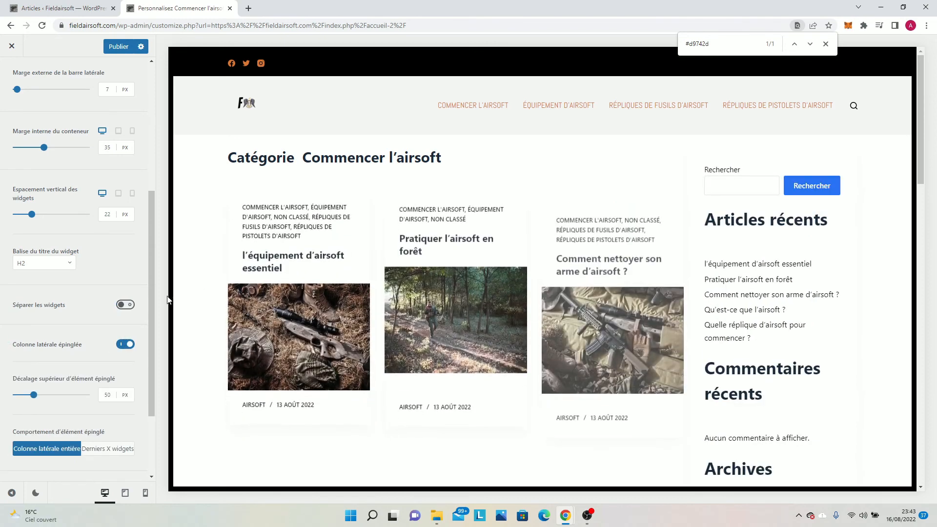
pyautogui.scroll(-5, 586, 299)
pyautogui.scroll(-15, 586, 300)
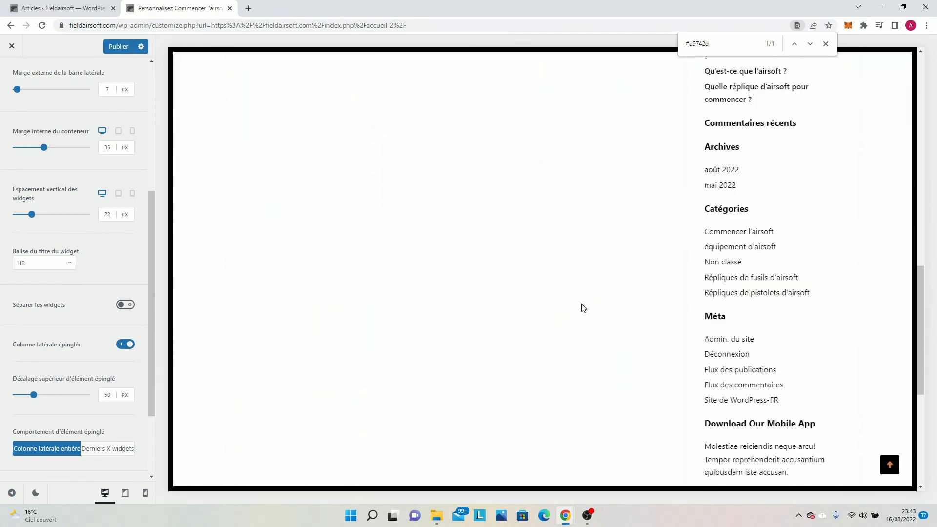
pyautogui.scroll(1, 584, 308)
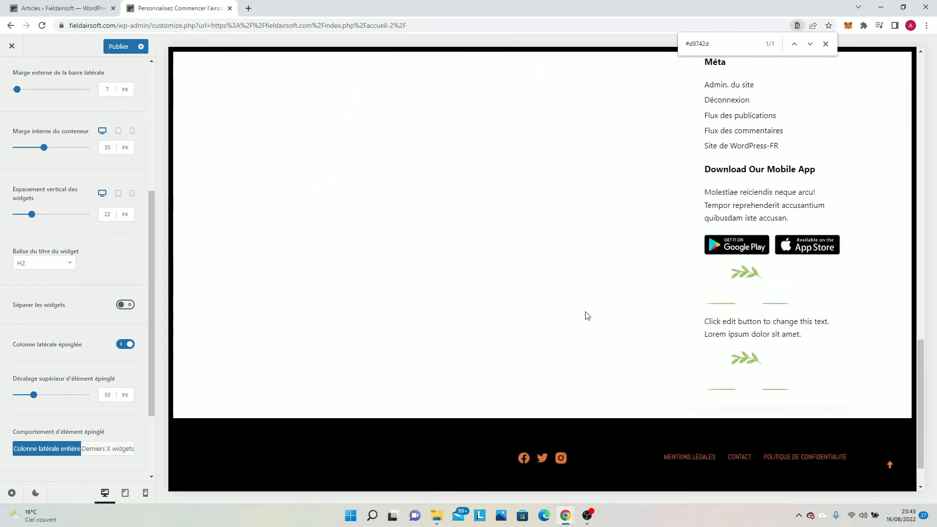
pyautogui.scroll(3, 580, 276)
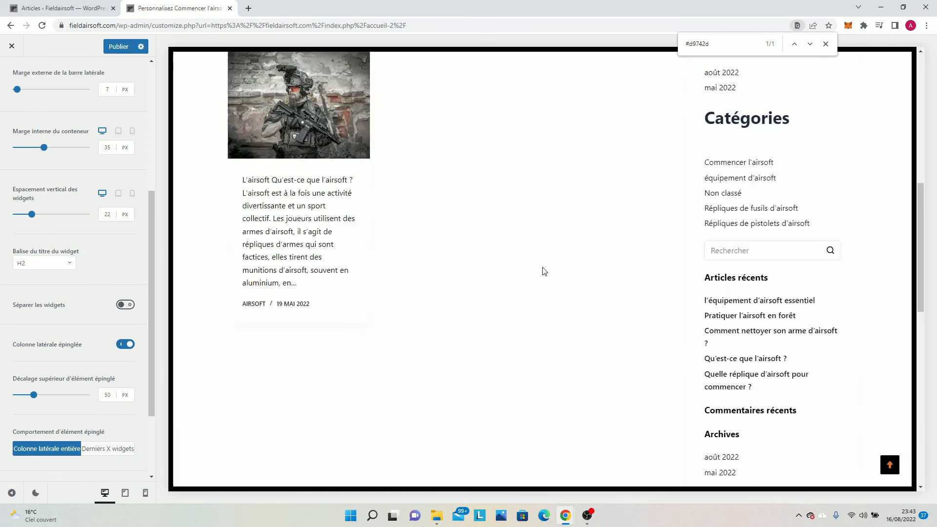
pyautogui.scroll(10, 544, 271)
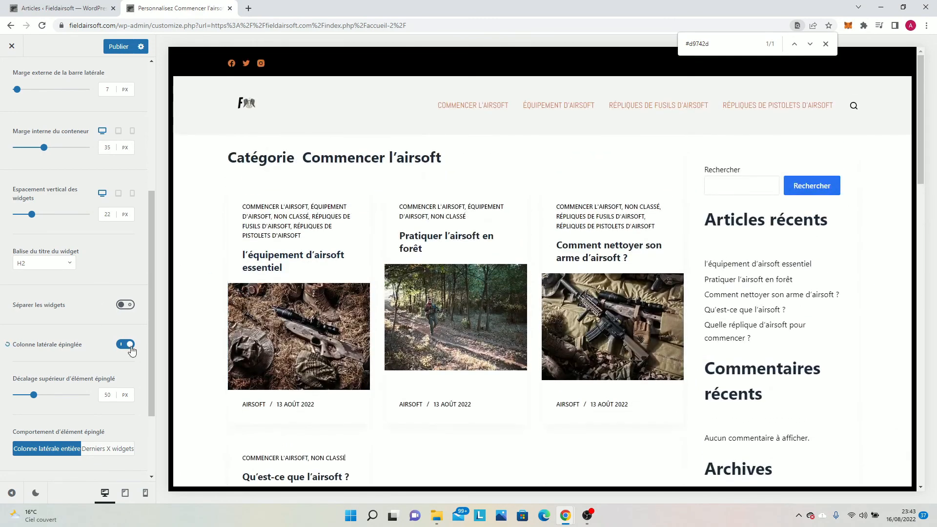
# Try a larger pinned-element top offset and the Derniers X widgets behaviour, restoring 50 px and Colonne latérale entière.
pyautogui.moveTo(35, 400)
pyautogui.mouseDown()
pyautogui.moveTo(77, 399)
pyautogui.moveTo(45, 400)
pyautogui.mouseUp()
pyautogui.click(7, 379)
pyautogui.scroll(-2, 87, 412)
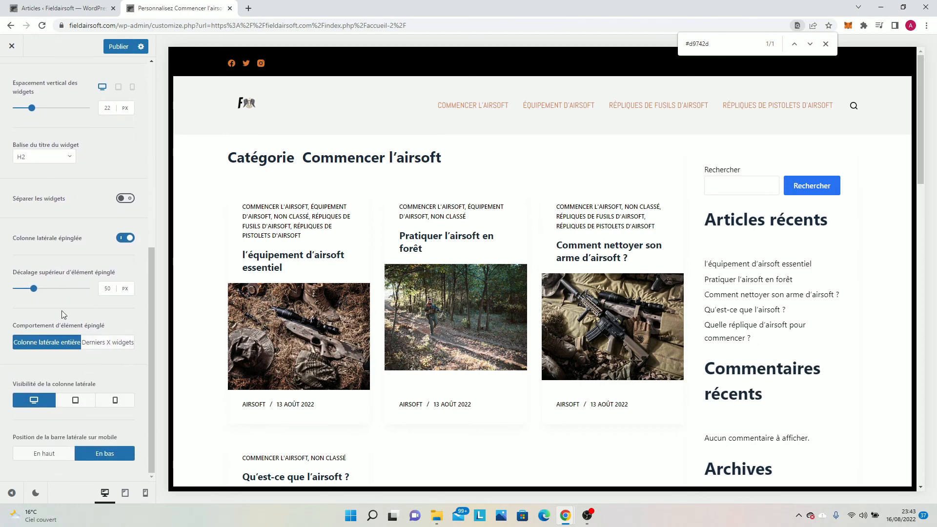
pyautogui.click(95, 346)
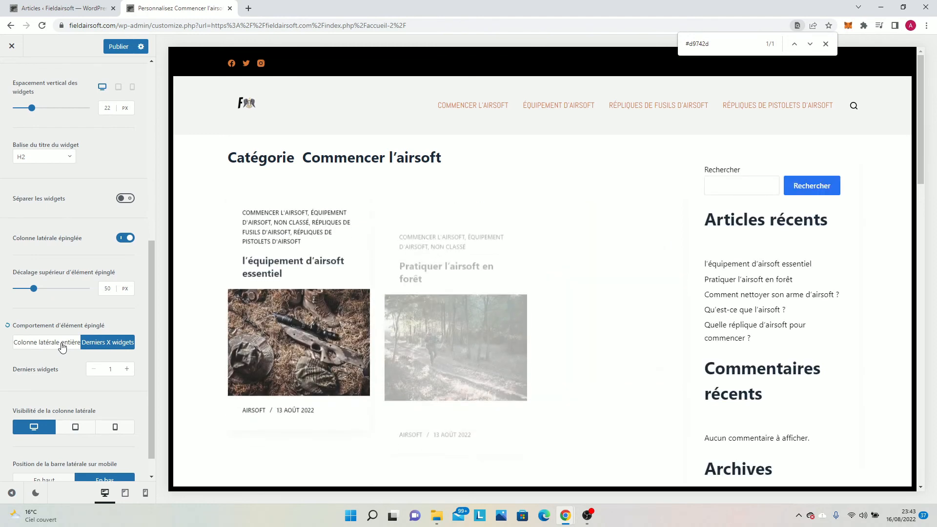
pyautogui.click(63, 346)
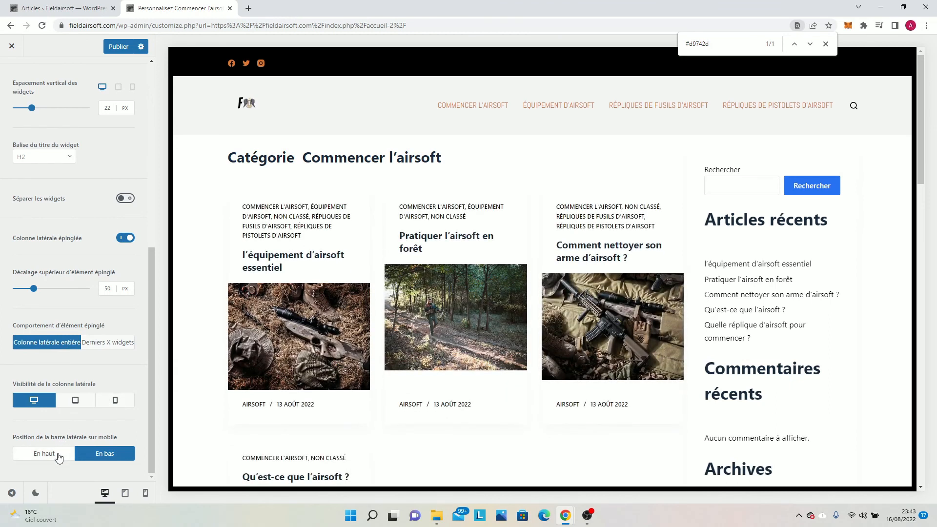
# Check the page in the mobile preview and try the mobile sidebar position En haut before restoring En bas.
pyautogui.click(145, 492)
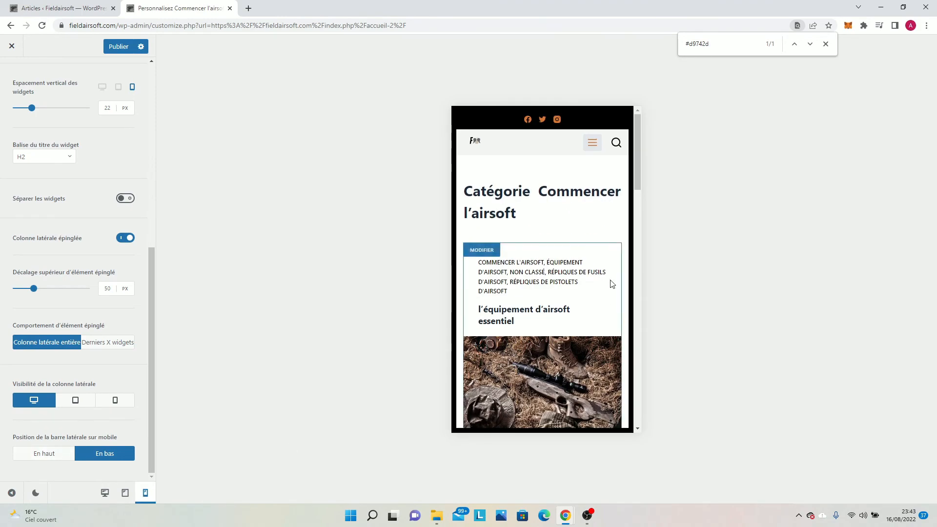
pyautogui.scroll(-5, 530, 253)
pyautogui.scroll(-10, 530, 253)
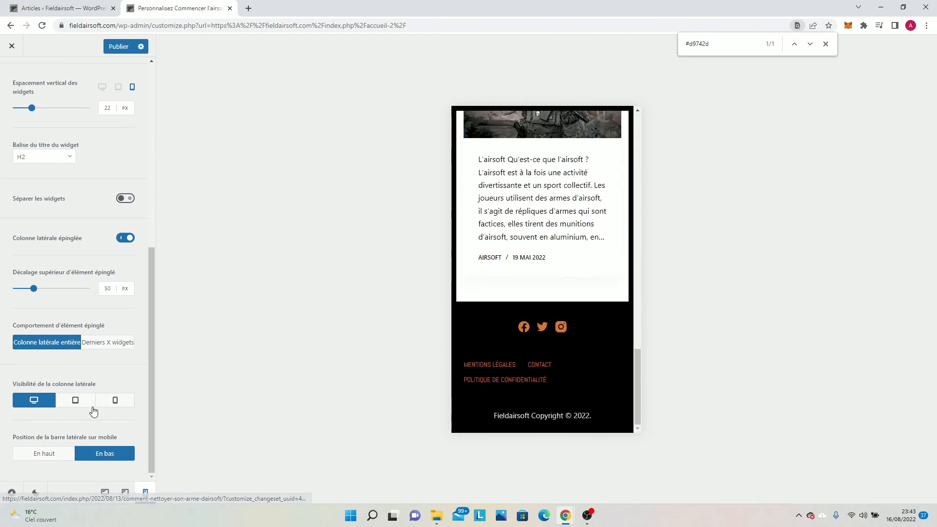
pyautogui.click(48, 454)
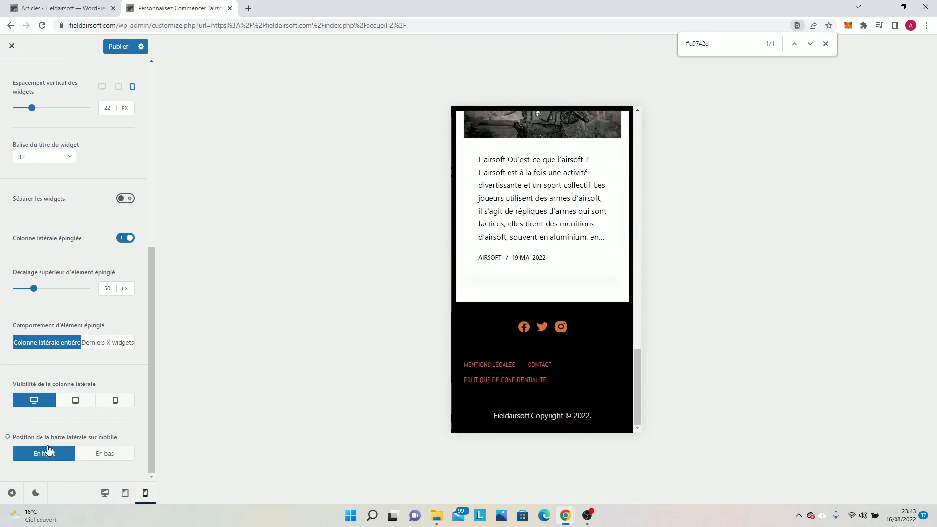
pyautogui.click(93, 454)
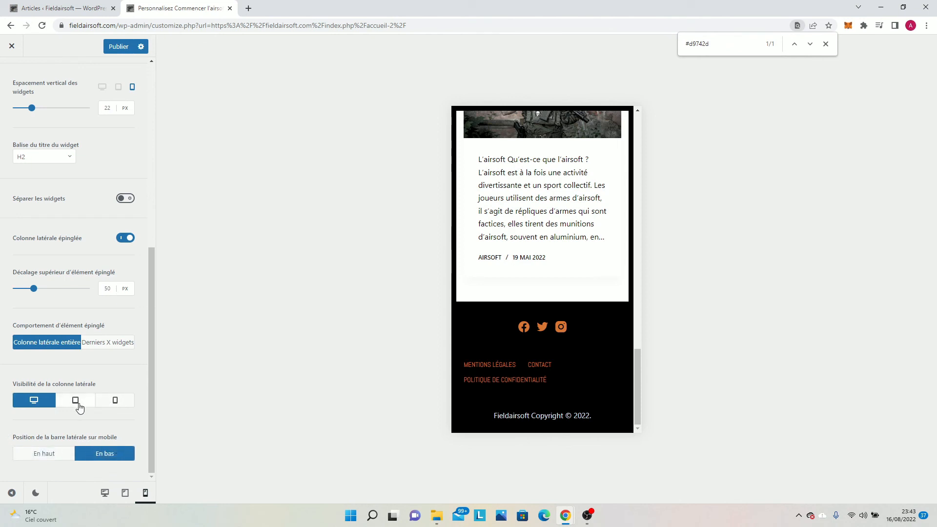
# Make the sidebar visible on mobile and tablet as well, and check it in the mobile preview.
pyautogui.click(118, 405)
pyautogui.scroll(-5, 554, 336)
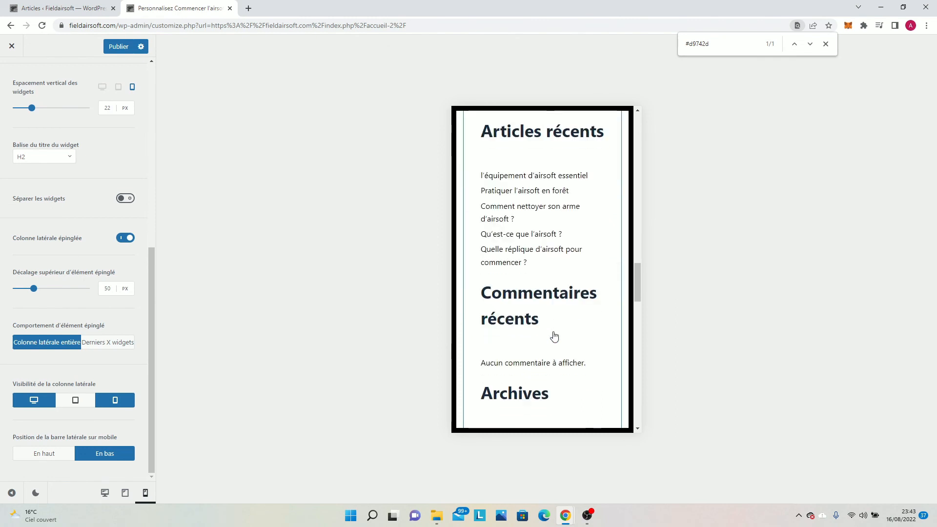
pyautogui.click(71, 402)
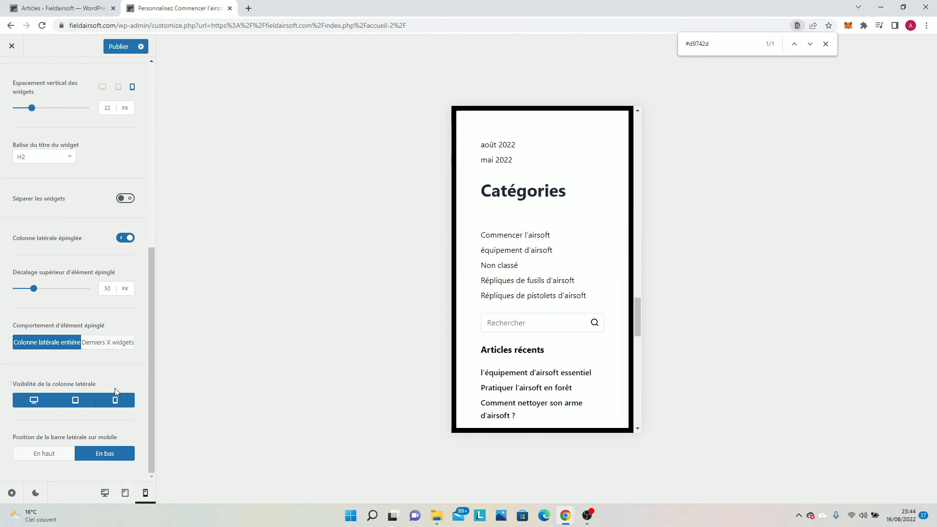
pyautogui.scroll(12, 519, 312)
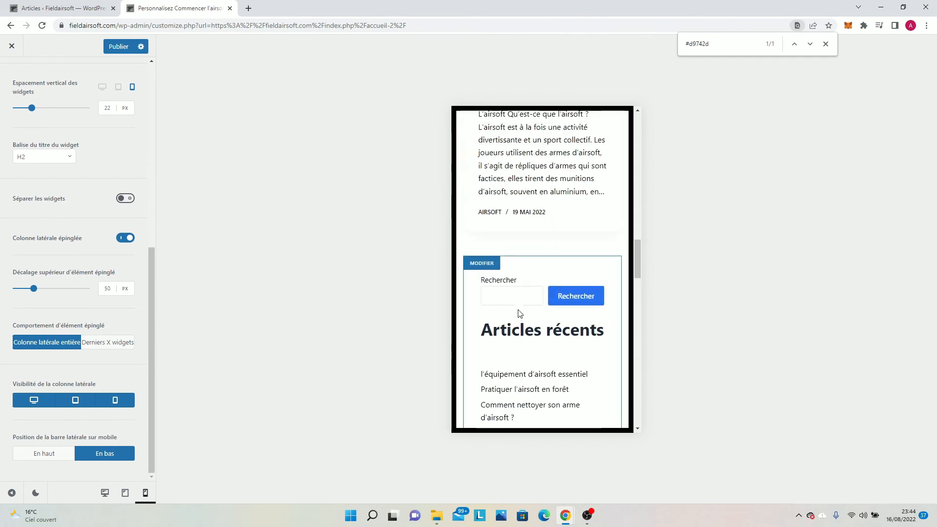
# Try the mobile sidebar position En haut once more, compare it in the mobile preview, and restore En bas.
pyautogui.scroll(-2, 519, 310)
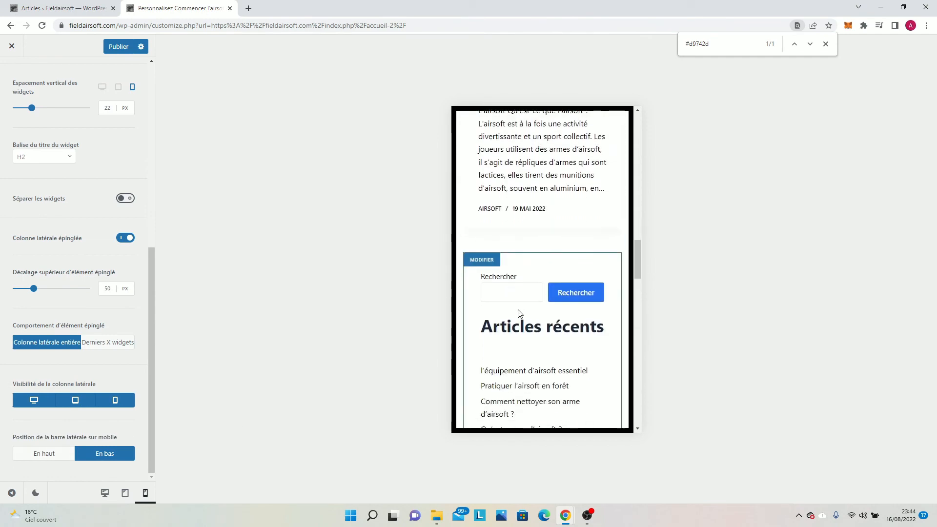
pyautogui.scroll(15, 520, 313)
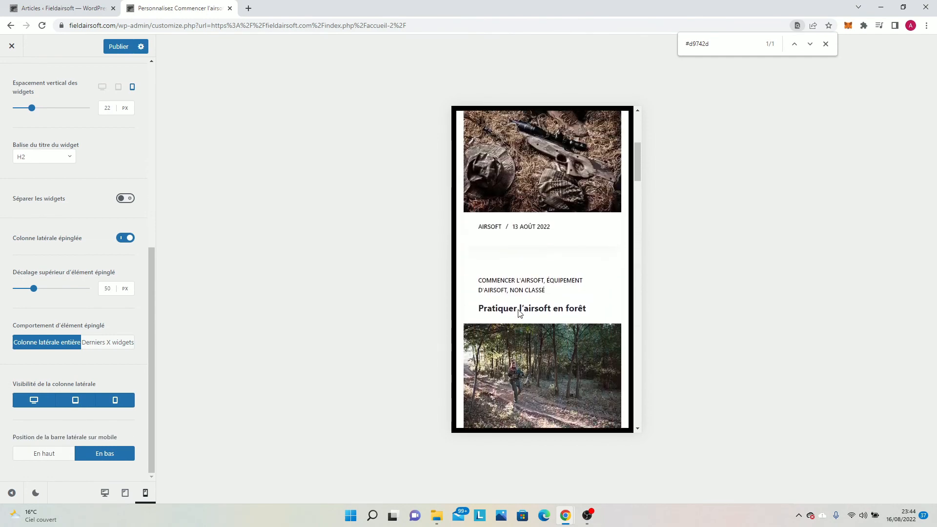
pyautogui.scroll(-10, 519, 312)
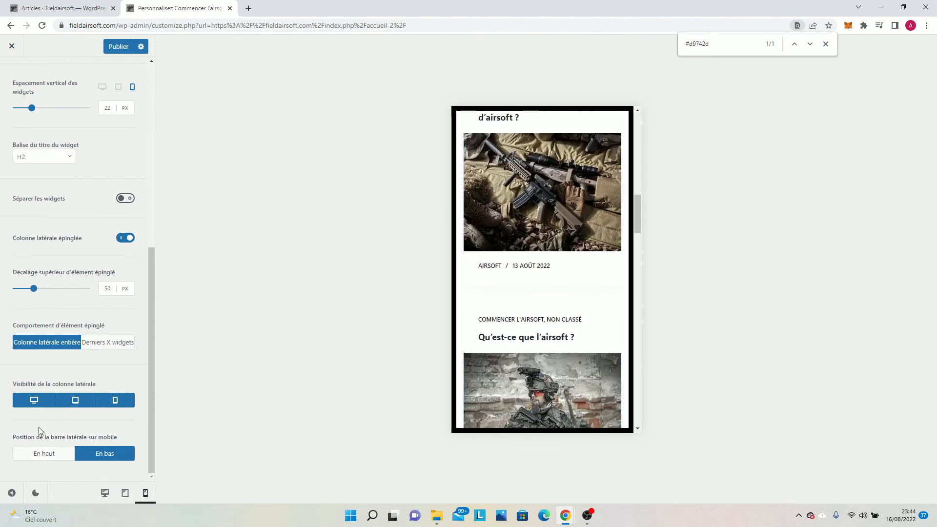
pyautogui.click(49, 454)
pyautogui.scroll(3, 499, 294)
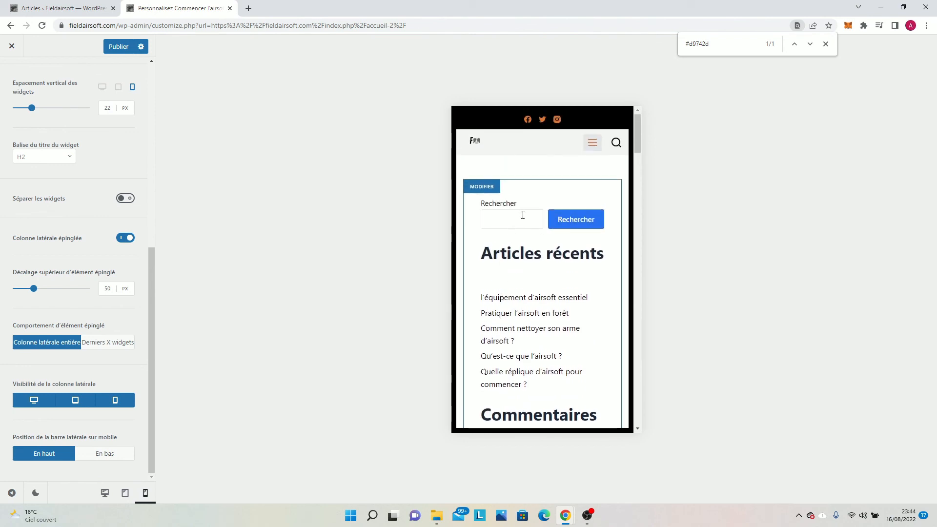
pyautogui.scroll(-5, 524, 215)
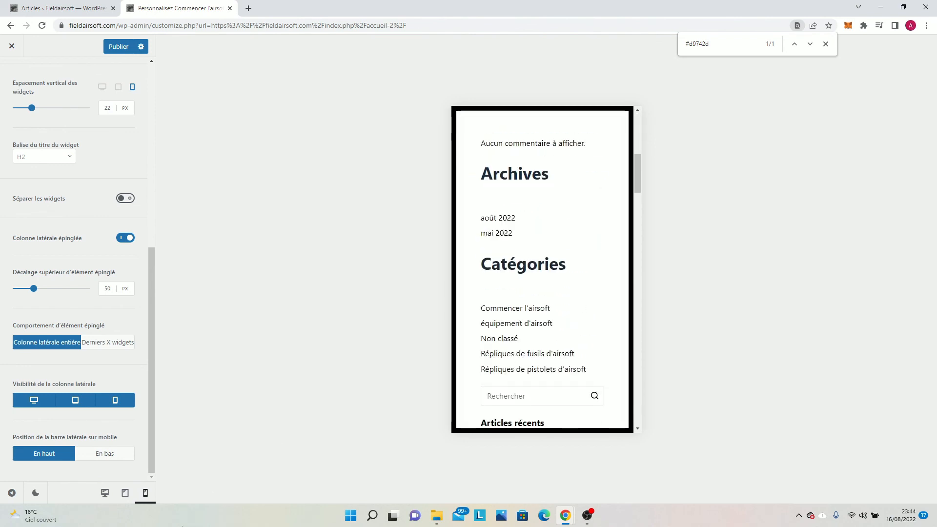
pyautogui.click(92, 453)
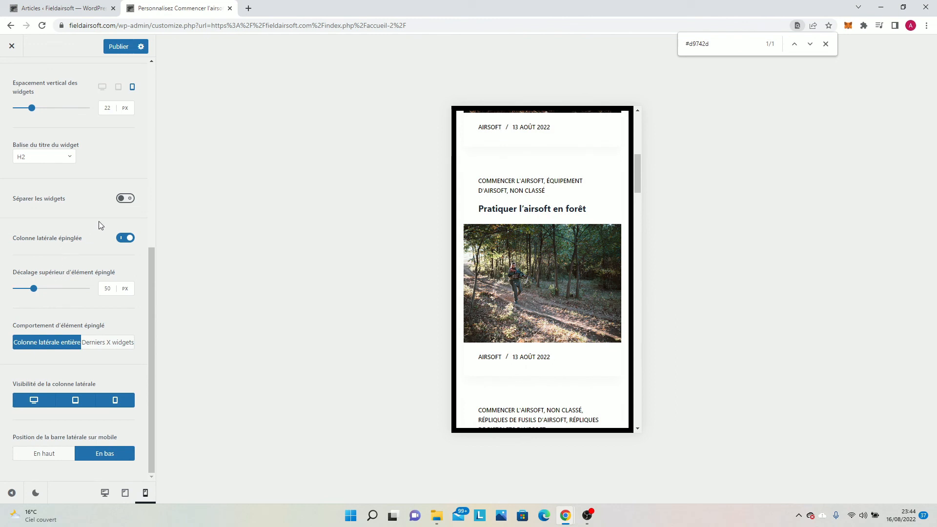
# Review the sidebar's design options, from widget fonts to border radius, and examine the sidebar in the mobile preview.
pyautogui.scroll(7, 100, 207)
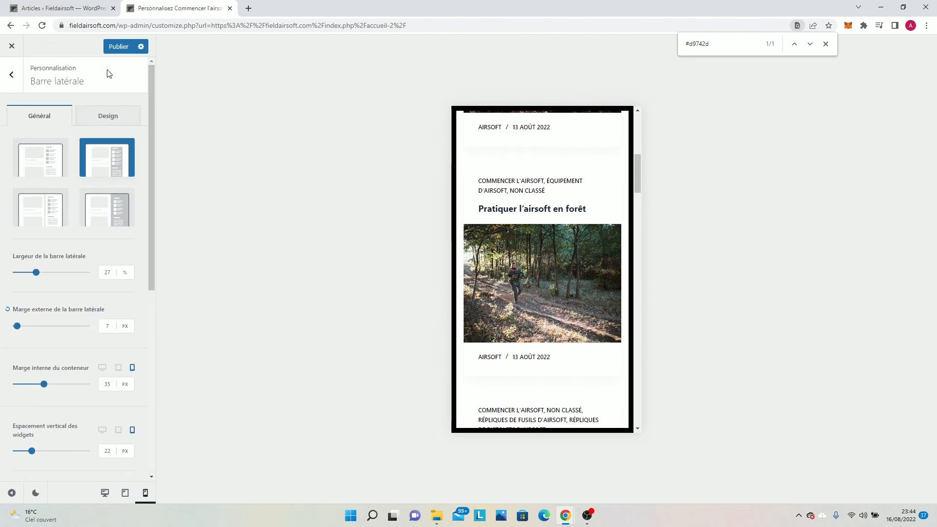
pyautogui.click(106, 122)
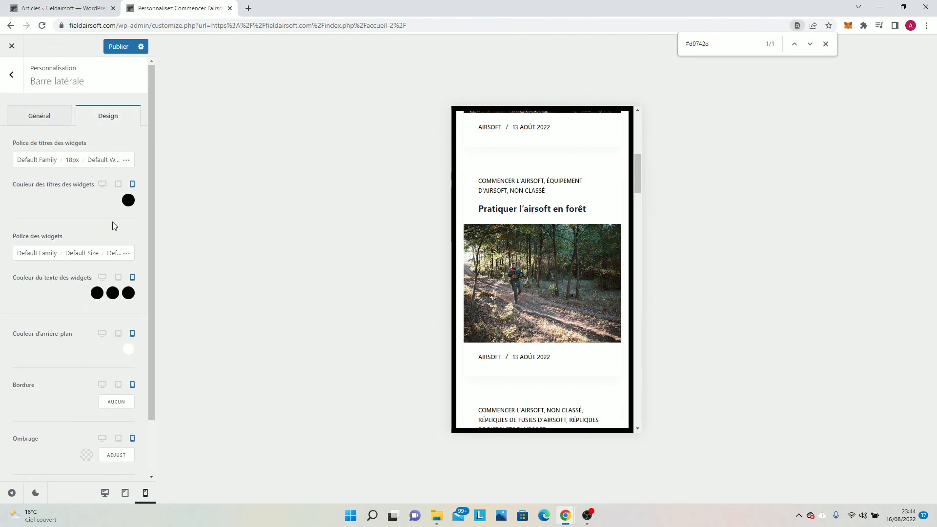
pyautogui.scroll(-3, 113, 226)
pyautogui.scroll(-6, 521, 263)
pyautogui.scroll(9, 522, 263)
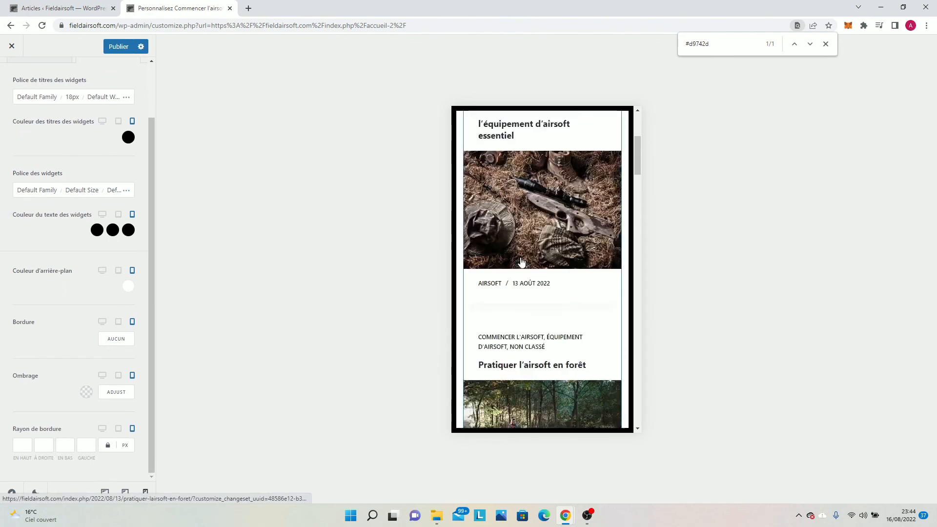
pyautogui.scroll(5, 522, 262)
pyautogui.scroll(-1, 525, 261)
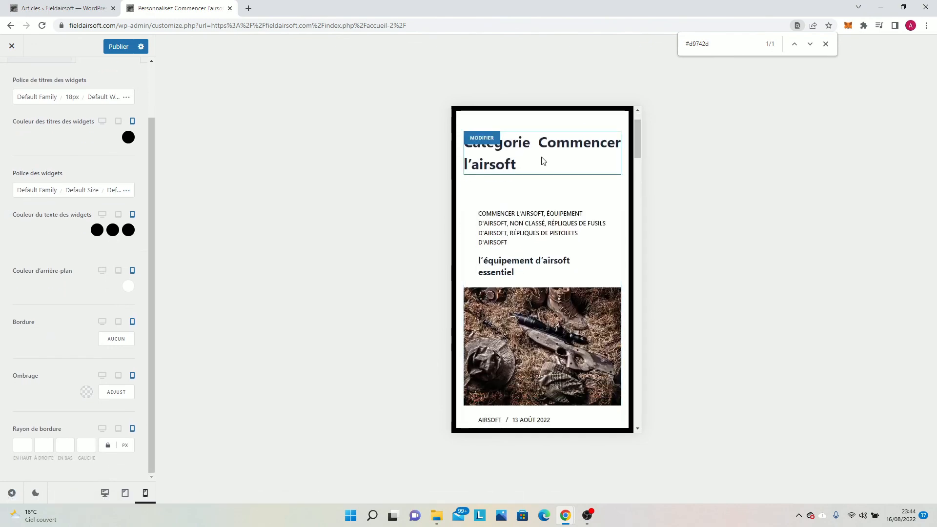
pyautogui.scroll(-15, 544, 160)
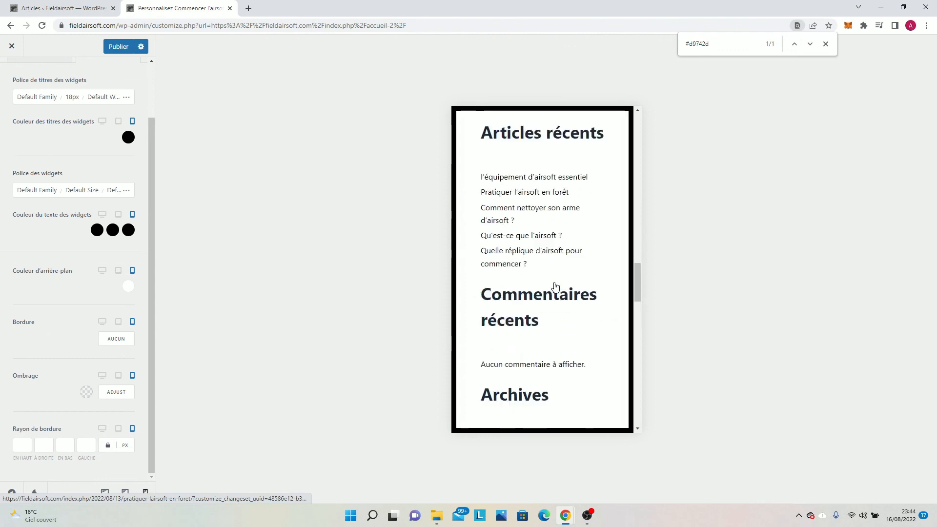
pyautogui.scroll(3, 555, 287)
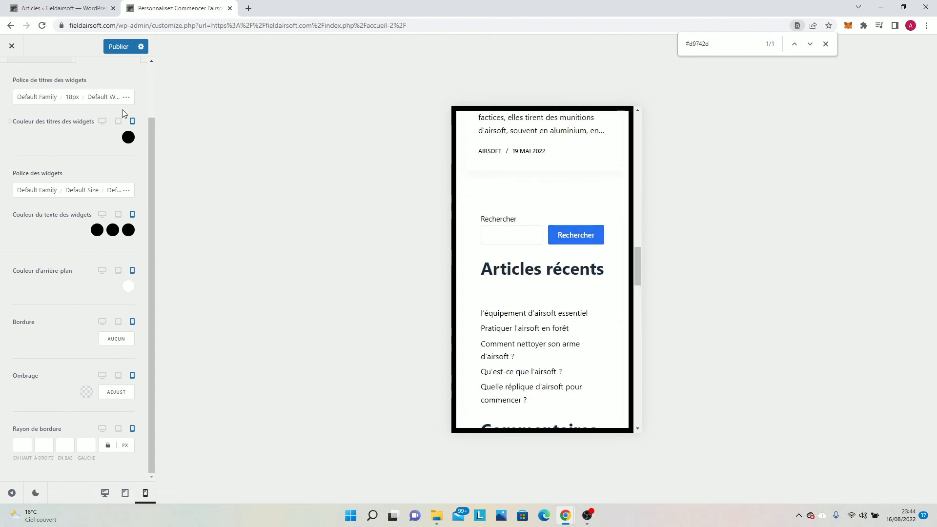
pyautogui.scroll(2, 87, 142)
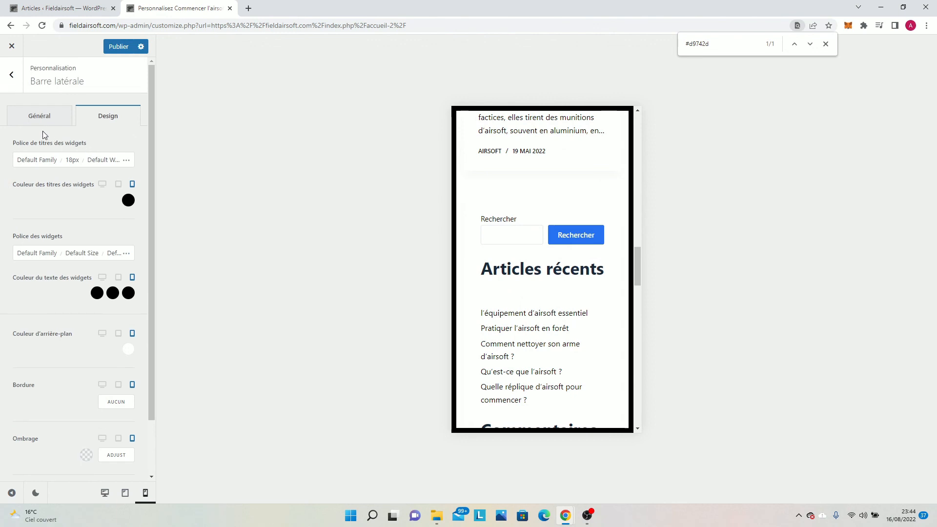
# Go over the sidebar's general settings, from width to mobile position, and return to its design options.
pyautogui.click(41, 115)
pyautogui.scroll(-2, 104, 244)
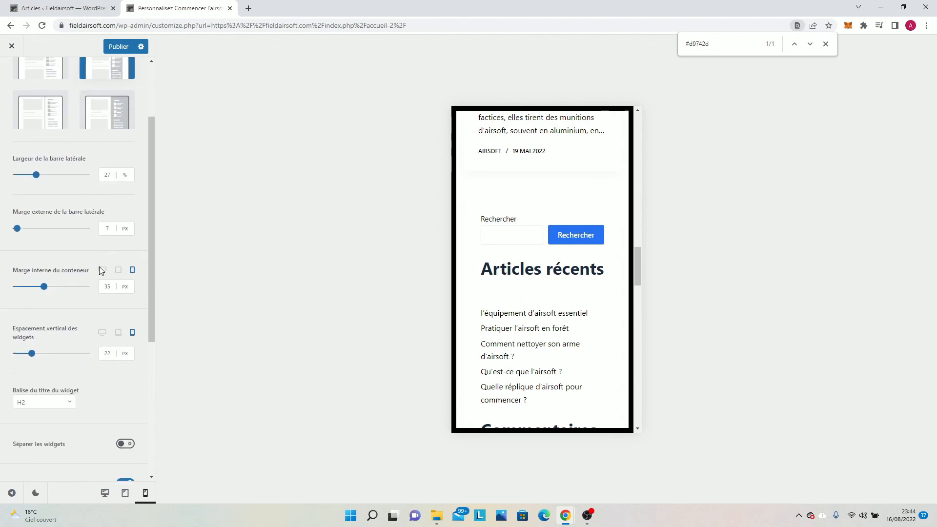
pyautogui.scroll(-3, 95, 313)
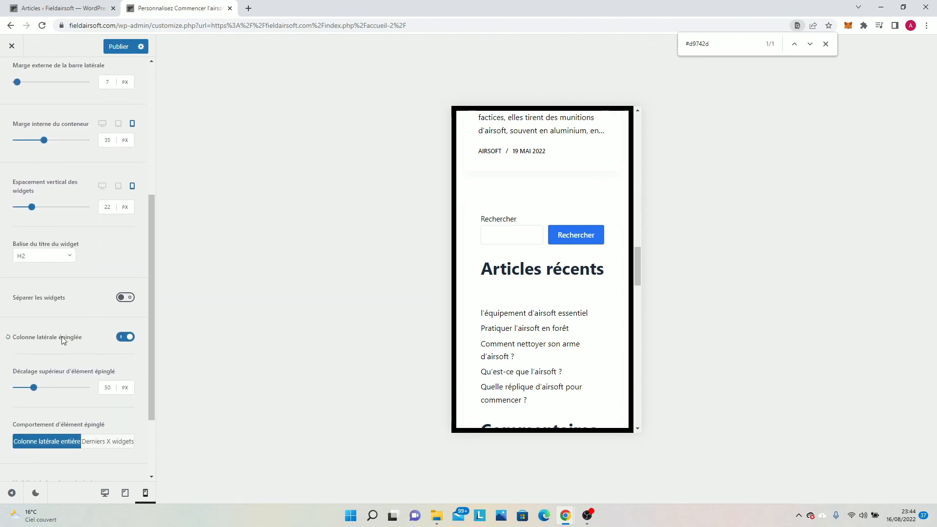
pyautogui.scroll(-2, 60, 381)
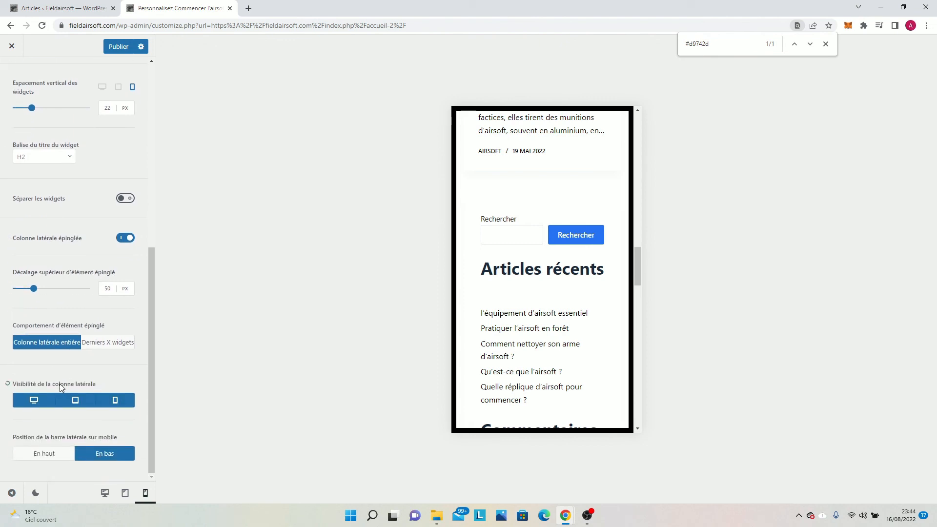
pyautogui.scroll(6, 63, 166)
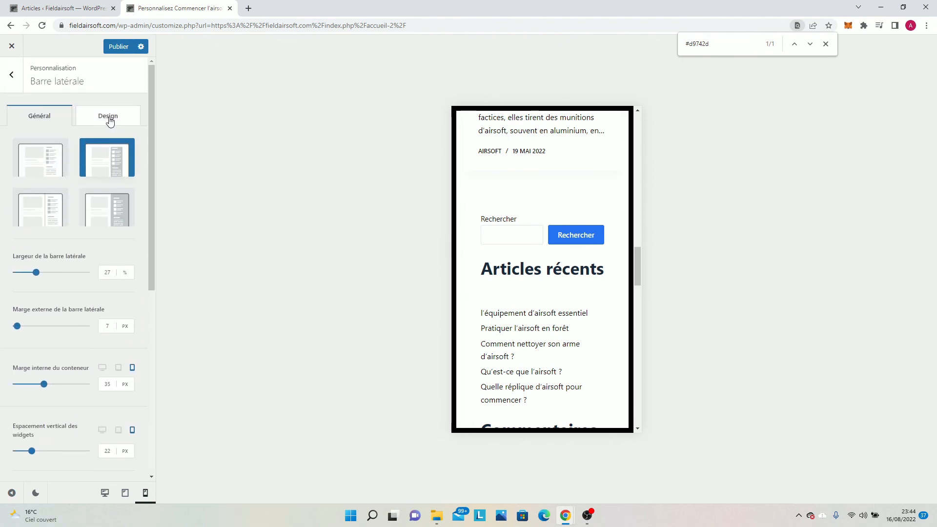
pyautogui.click(107, 115)
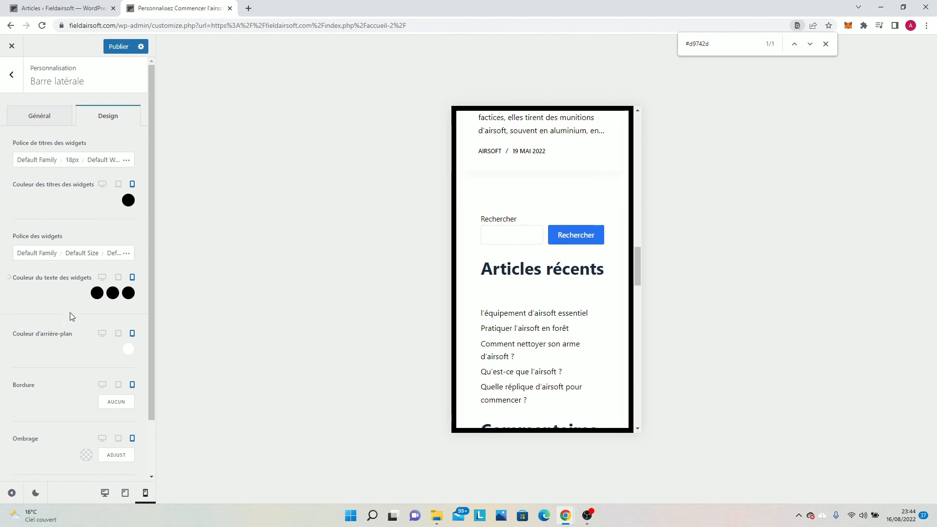
# Publish the sidebar changes and return to the main list of theme options.
pyautogui.click(483, 207)
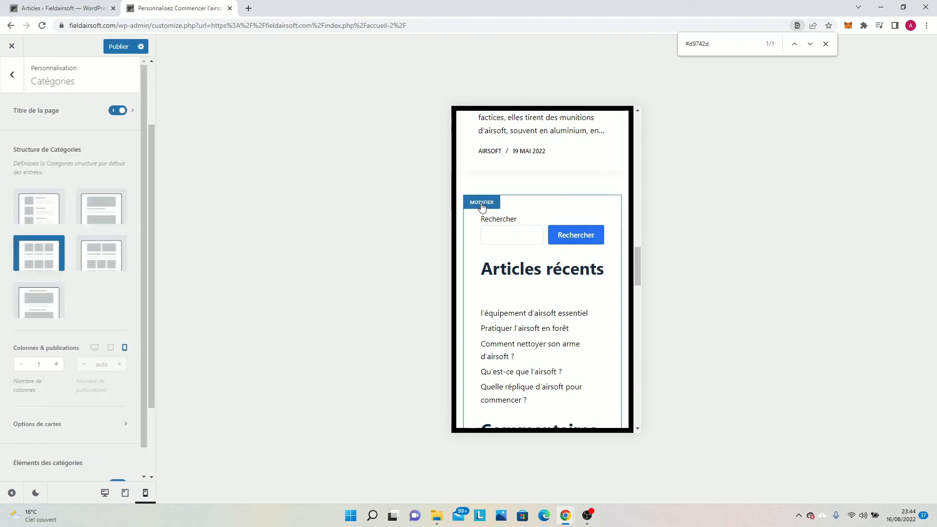
pyautogui.click(113, 51)
pyautogui.click(12, 84)
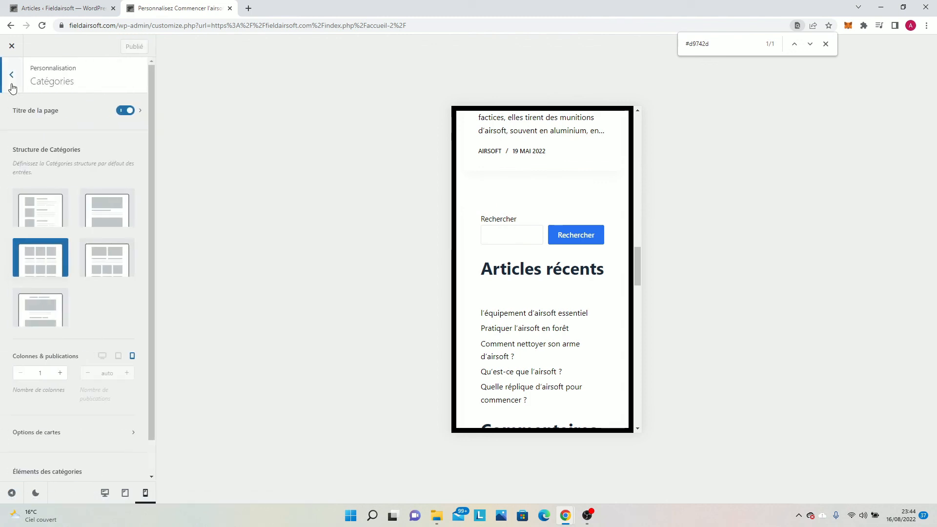
pyautogui.click(12, 87)
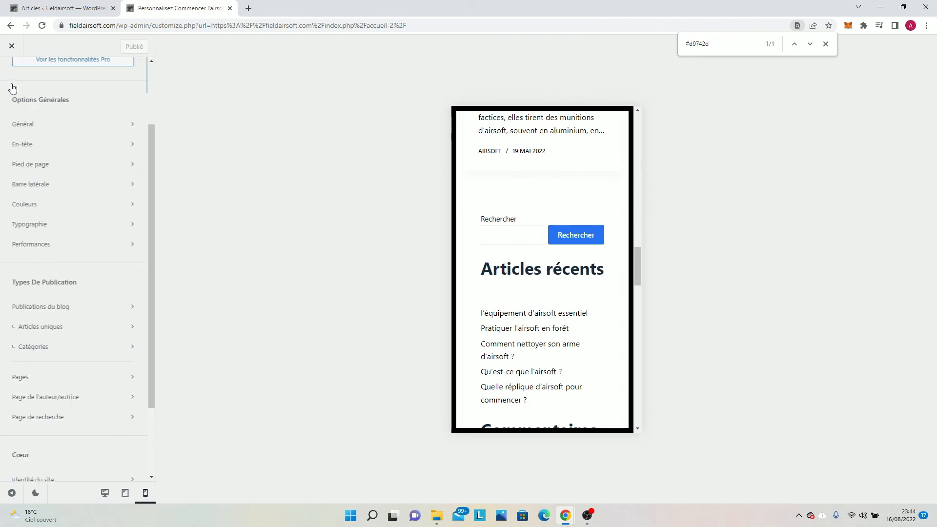
# In the global colours (Couleurs), set both the Initial and Au survol colours of Liens to black.
pyautogui.click(37, 210)
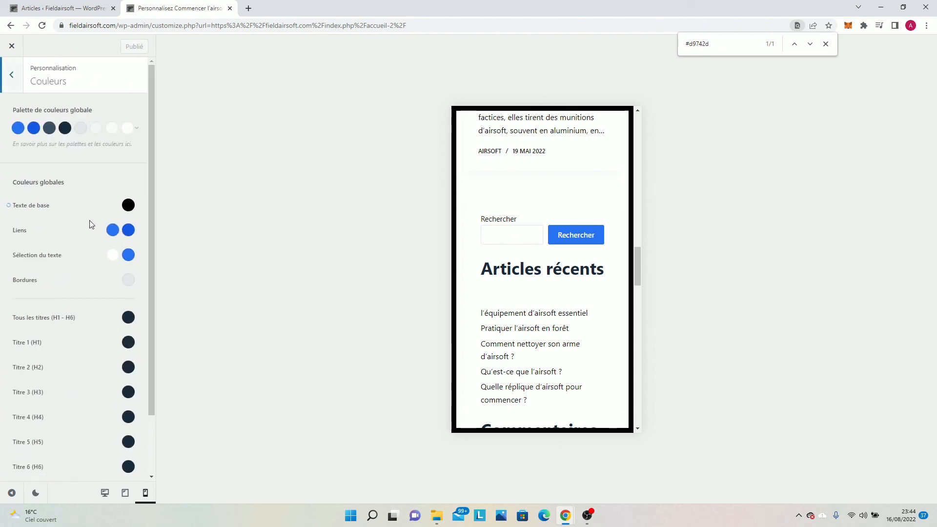
pyautogui.click(113, 230)
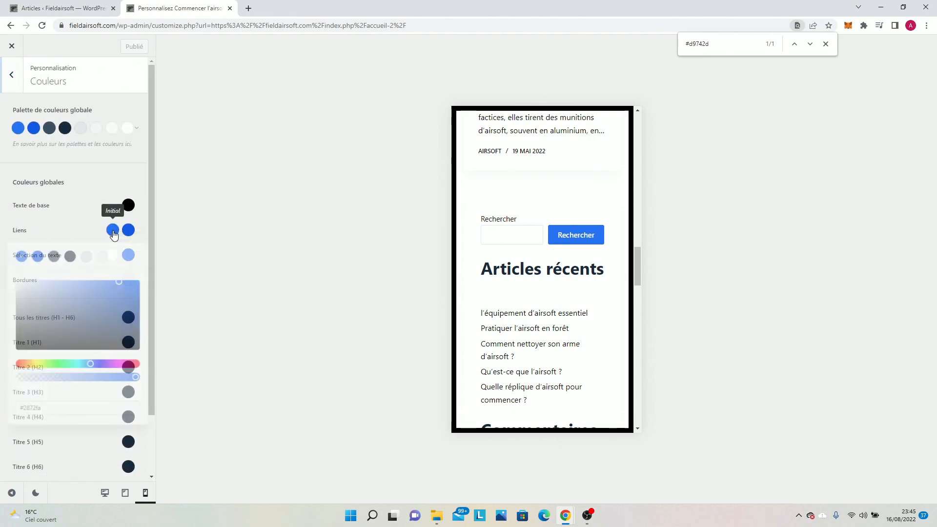
pyautogui.moveTo(48, 322); pyautogui.dragTo(1, 355)
pyautogui.click(128, 230)
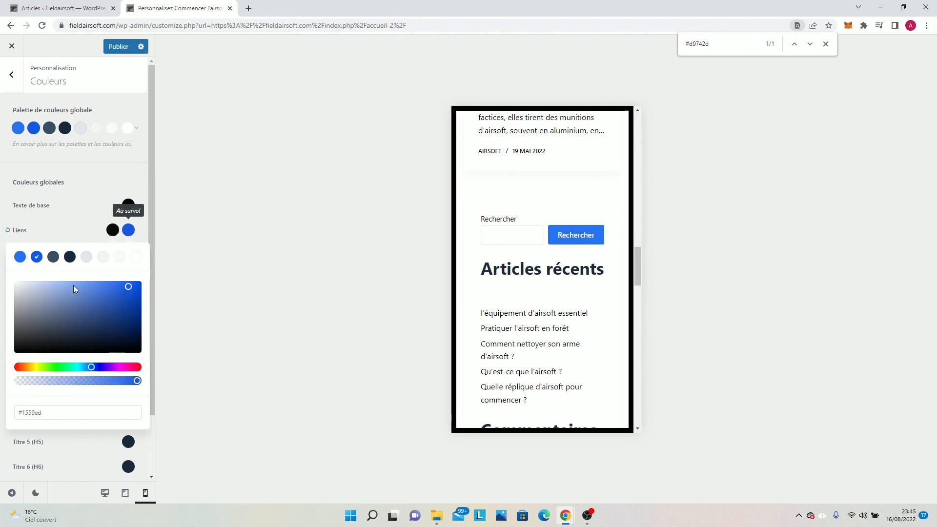
pyautogui.moveTo(49, 322); pyautogui.dragTo(1, 363)
pyautogui.click(4, 218)
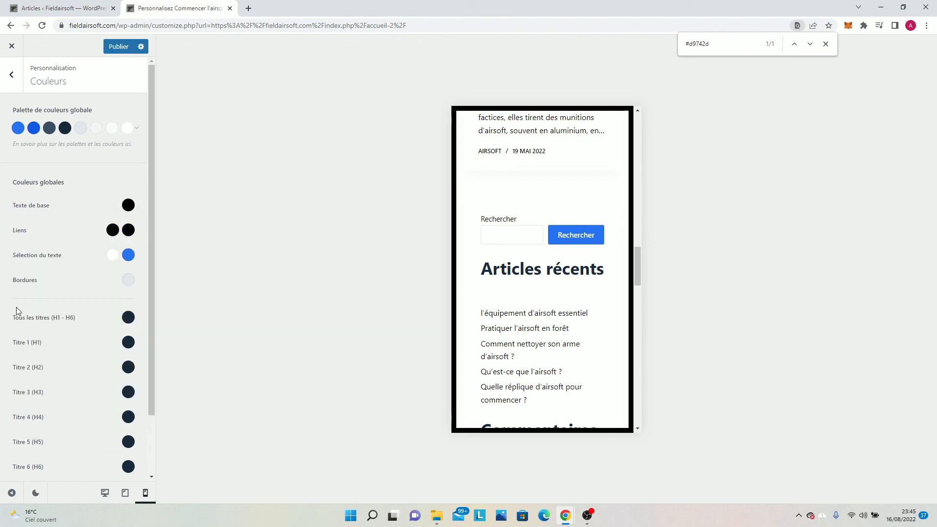
# Publish the global link colour changes after reviewing the other colour options, and check the mobile preview.
pyautogui.scroll(-2, 30, 349)
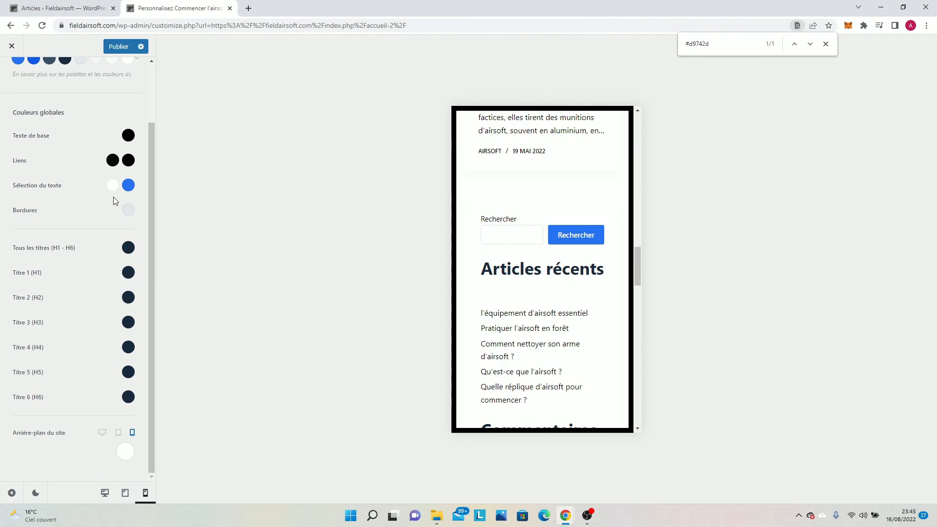
pyautogui.scroll(2, 70, 143)
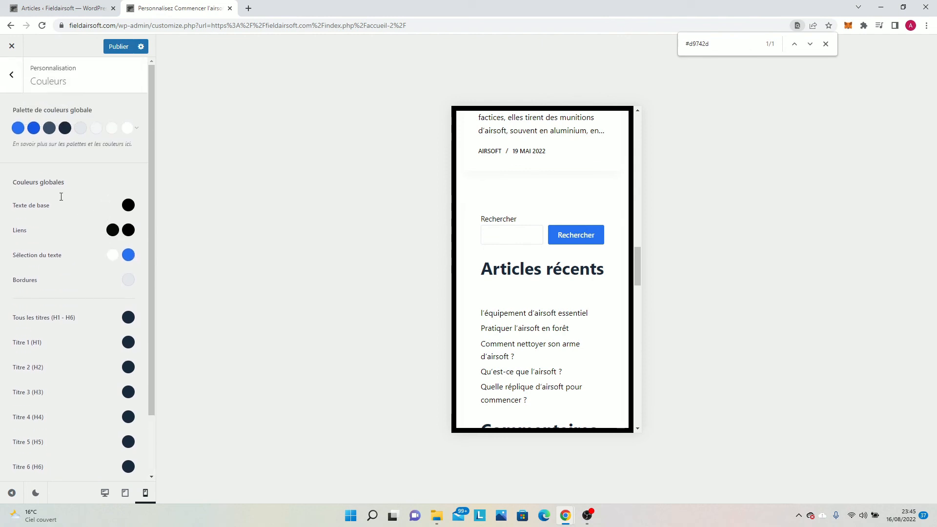
pyautogui.click(118, 46)
pyautogui.scroll(-2, 508, 297)
pyautogui.scroll(4, 535, 215)
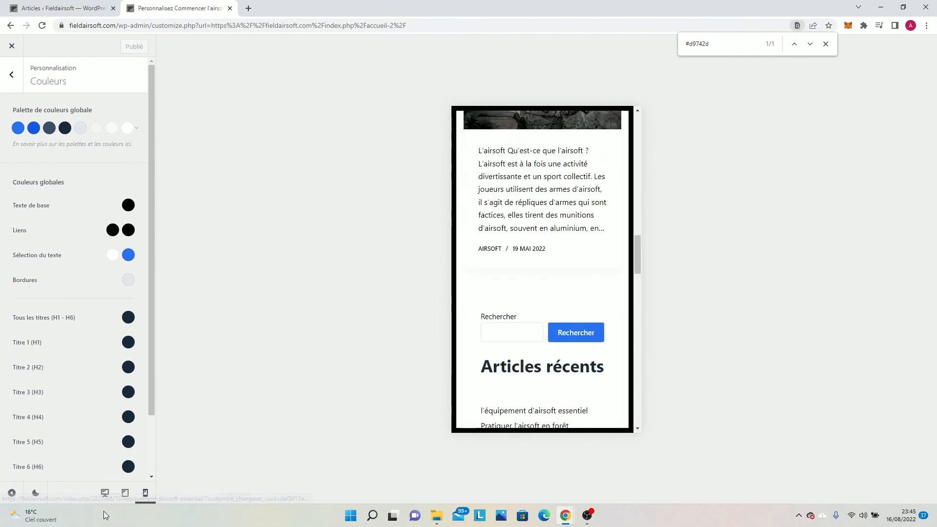
# Check the category page in the desktop preview, open its sidebar position options, and test the Rechercher button with an empty search.
pyautogui.click(105, 493)
pyautogui.scroll(15, 649, 210)
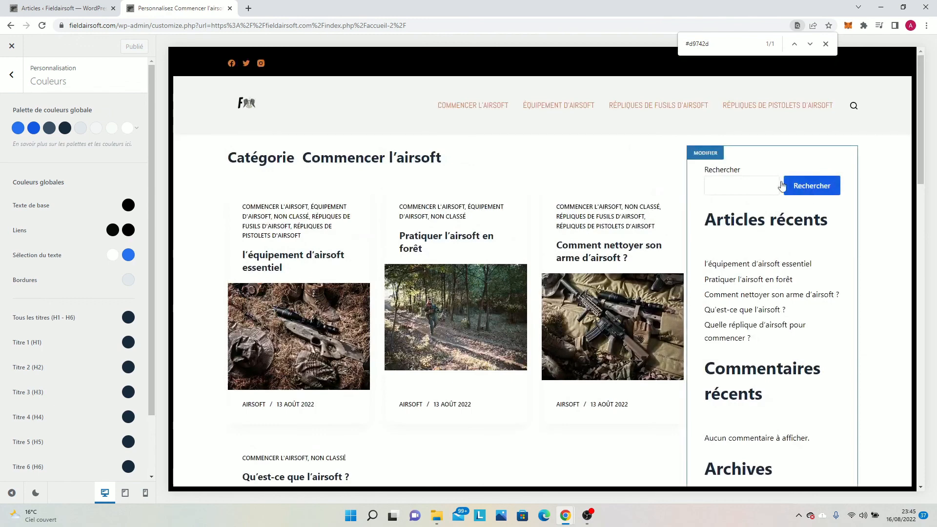
pyautogui.click(691, 193)
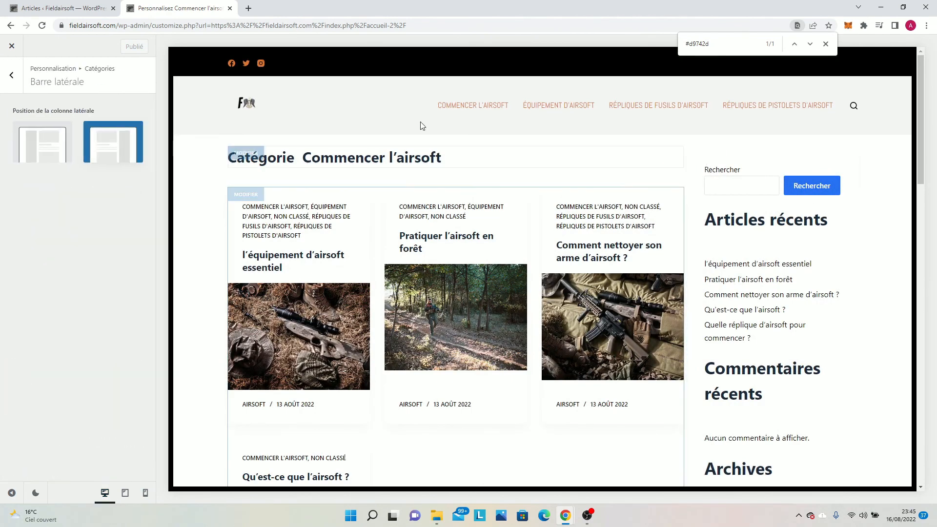
pyautogui.click(829, 186)
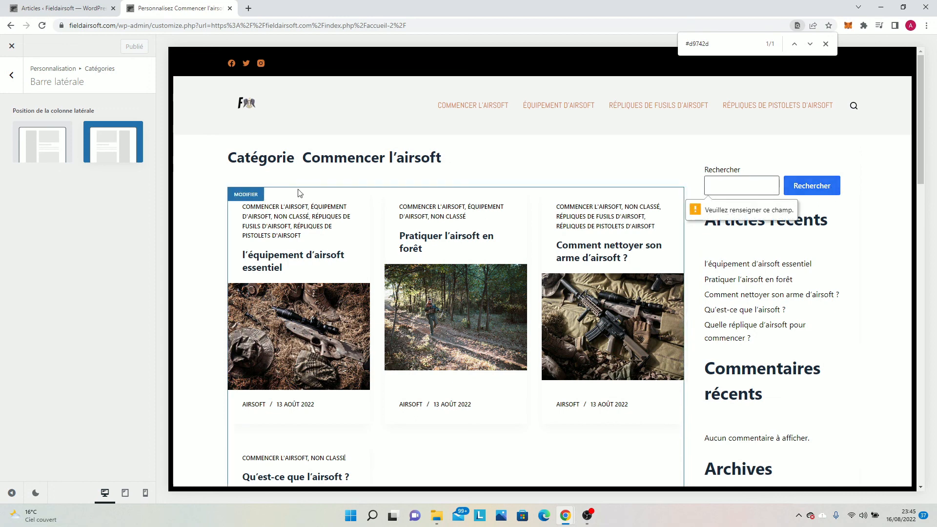
# Examine the general and design options of the Catégories page title (Titre de la page).
pyautogui.click(11, 75)
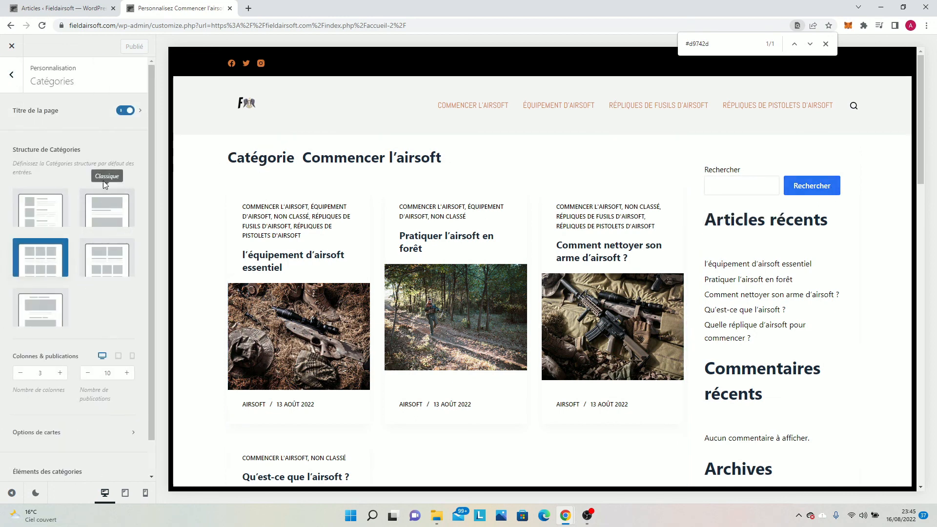
pyautogui.click(97, 117)
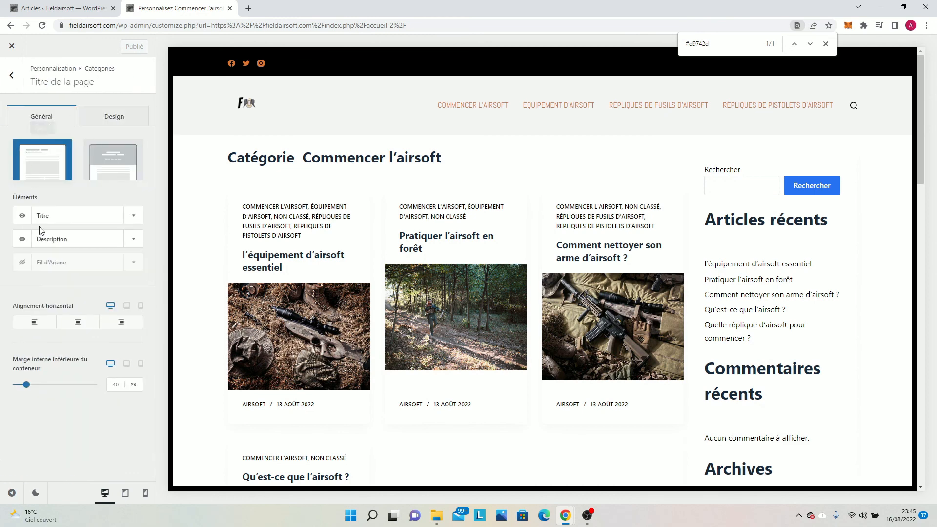
pyautogui.click(129, 119)
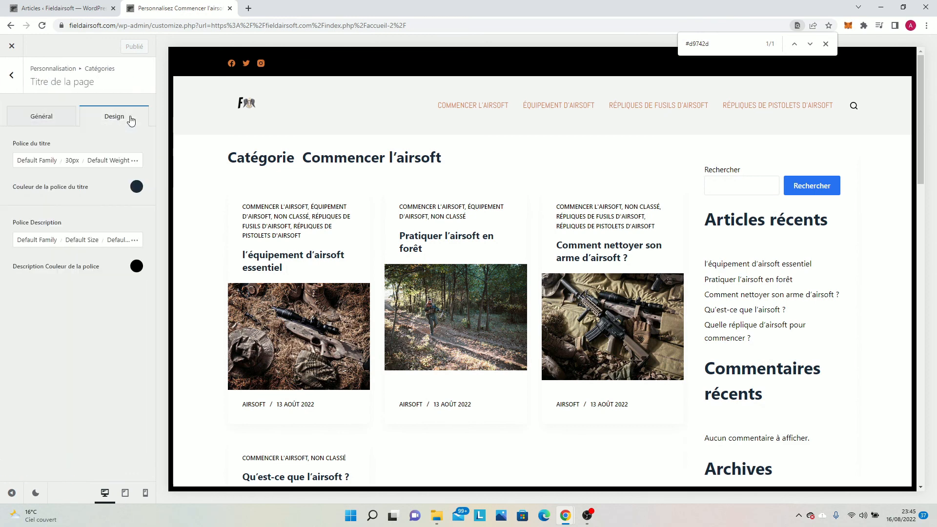
pyautogui.click(55, 120)
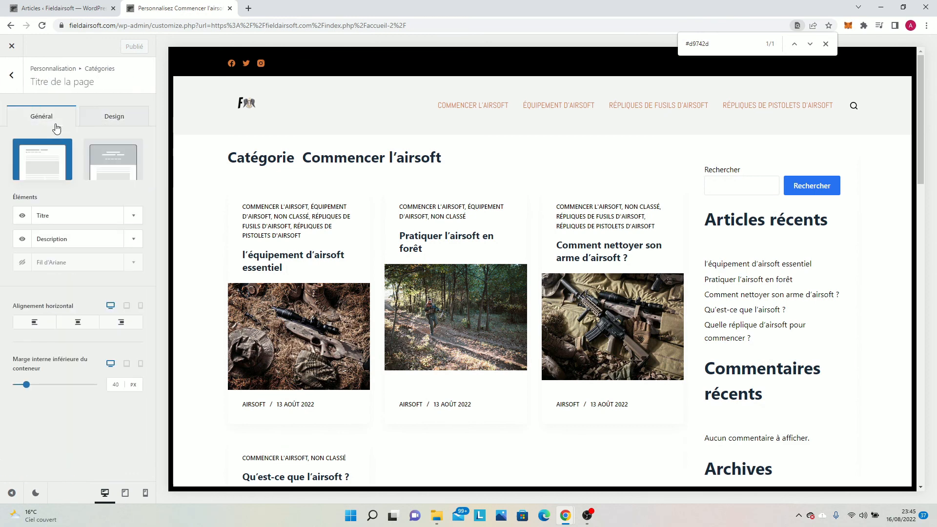
# Look through the Catégories structure settings and check the sidebar position options (Barre latérale) for category pages.
pyautogui.click(11, 75)
pyautogui.scroll(-1, 28, 308)
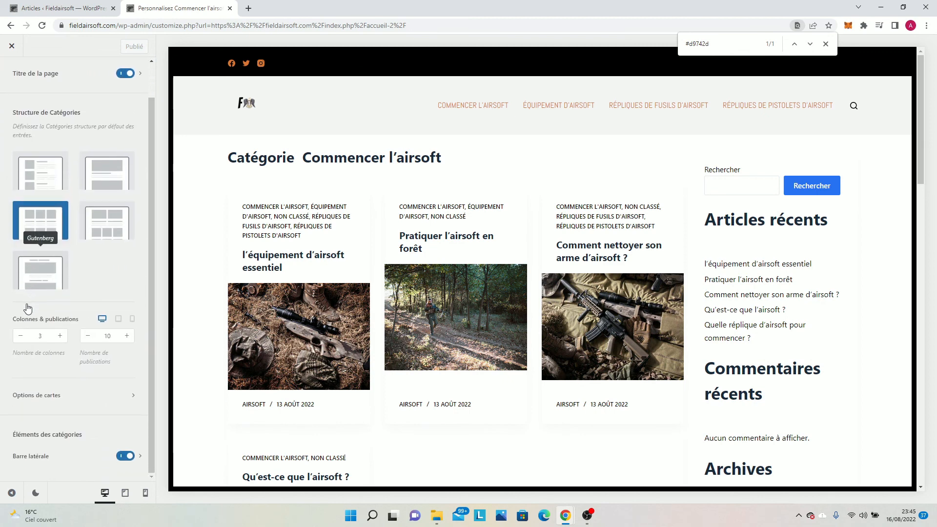
pyautogui.click(46, 455)
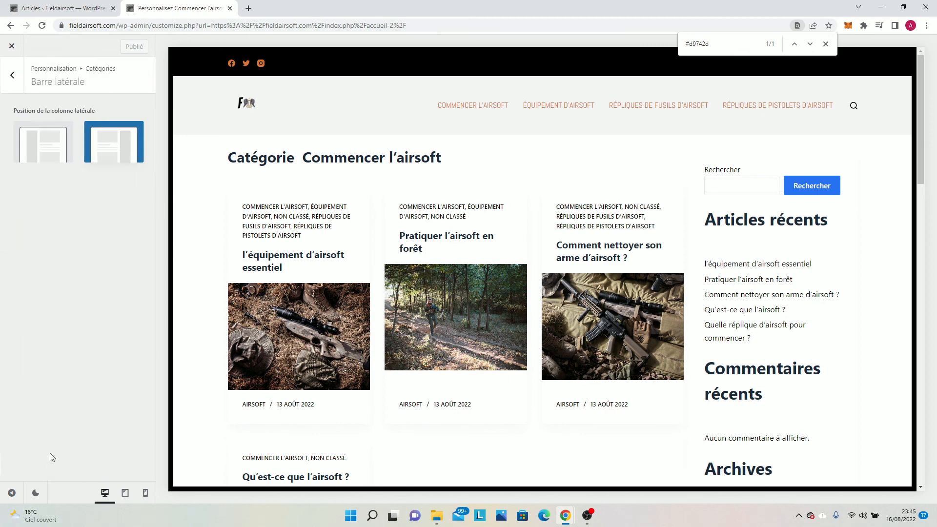
pyautogui.click(5, 82)
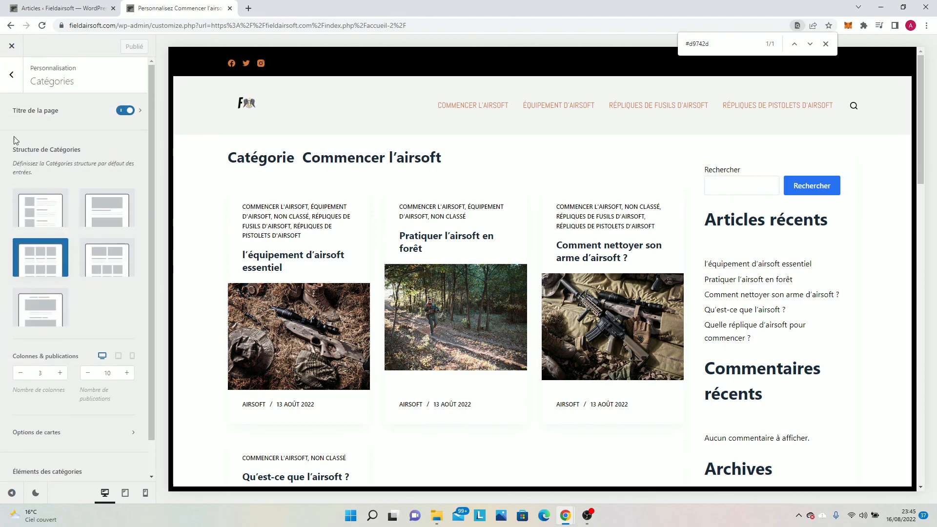
# Examine the design options of the global sidebar (Barre latérale), from widget fonts and colours to border radius, and return to the main options.
pyautogui.click(11, 75)
pyautogui.click(28, 185)
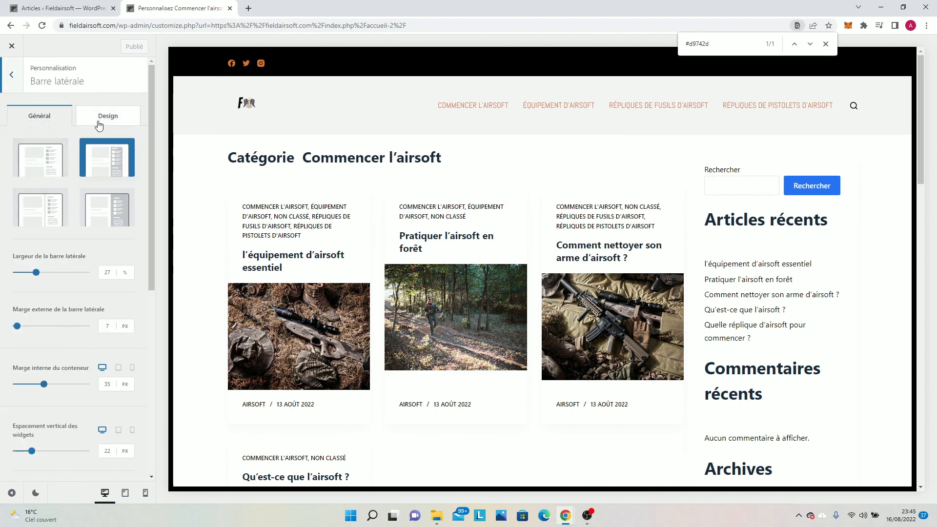
pyautogui.click(118, 119)
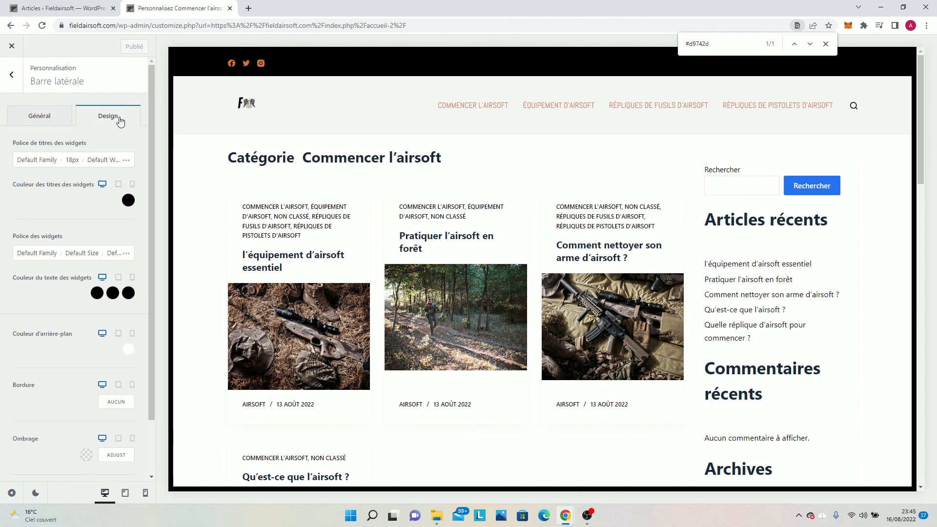
pyautogui.scroll(-2, 110, 195)
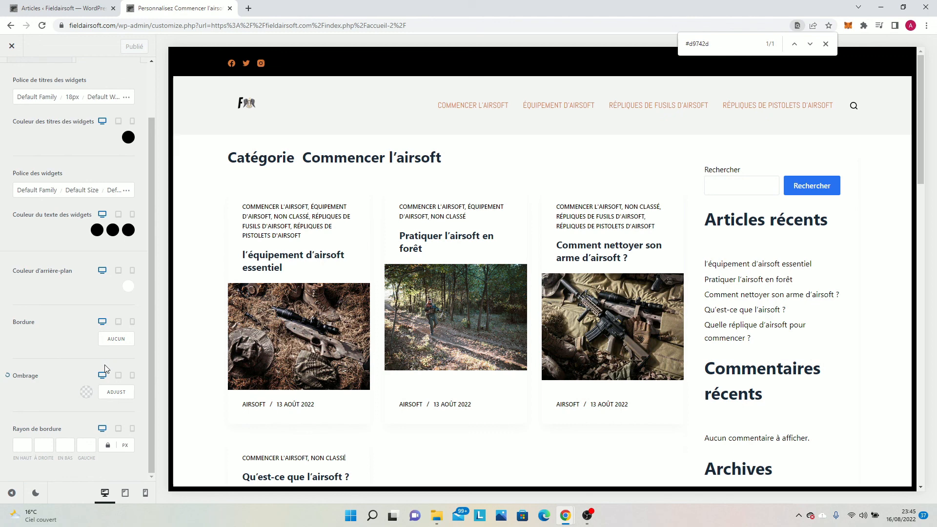
pyautogui.scroll(3, 63, 224)
pyautogui.click(20, 85)
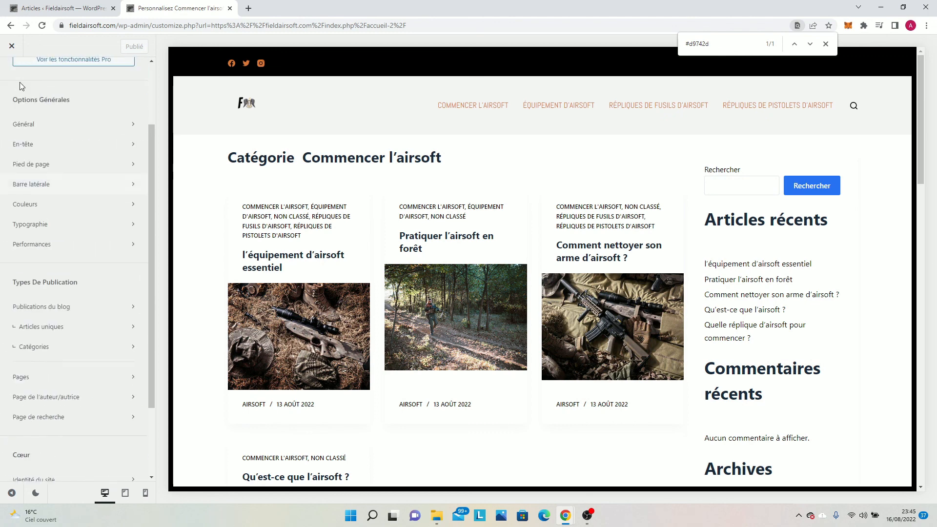